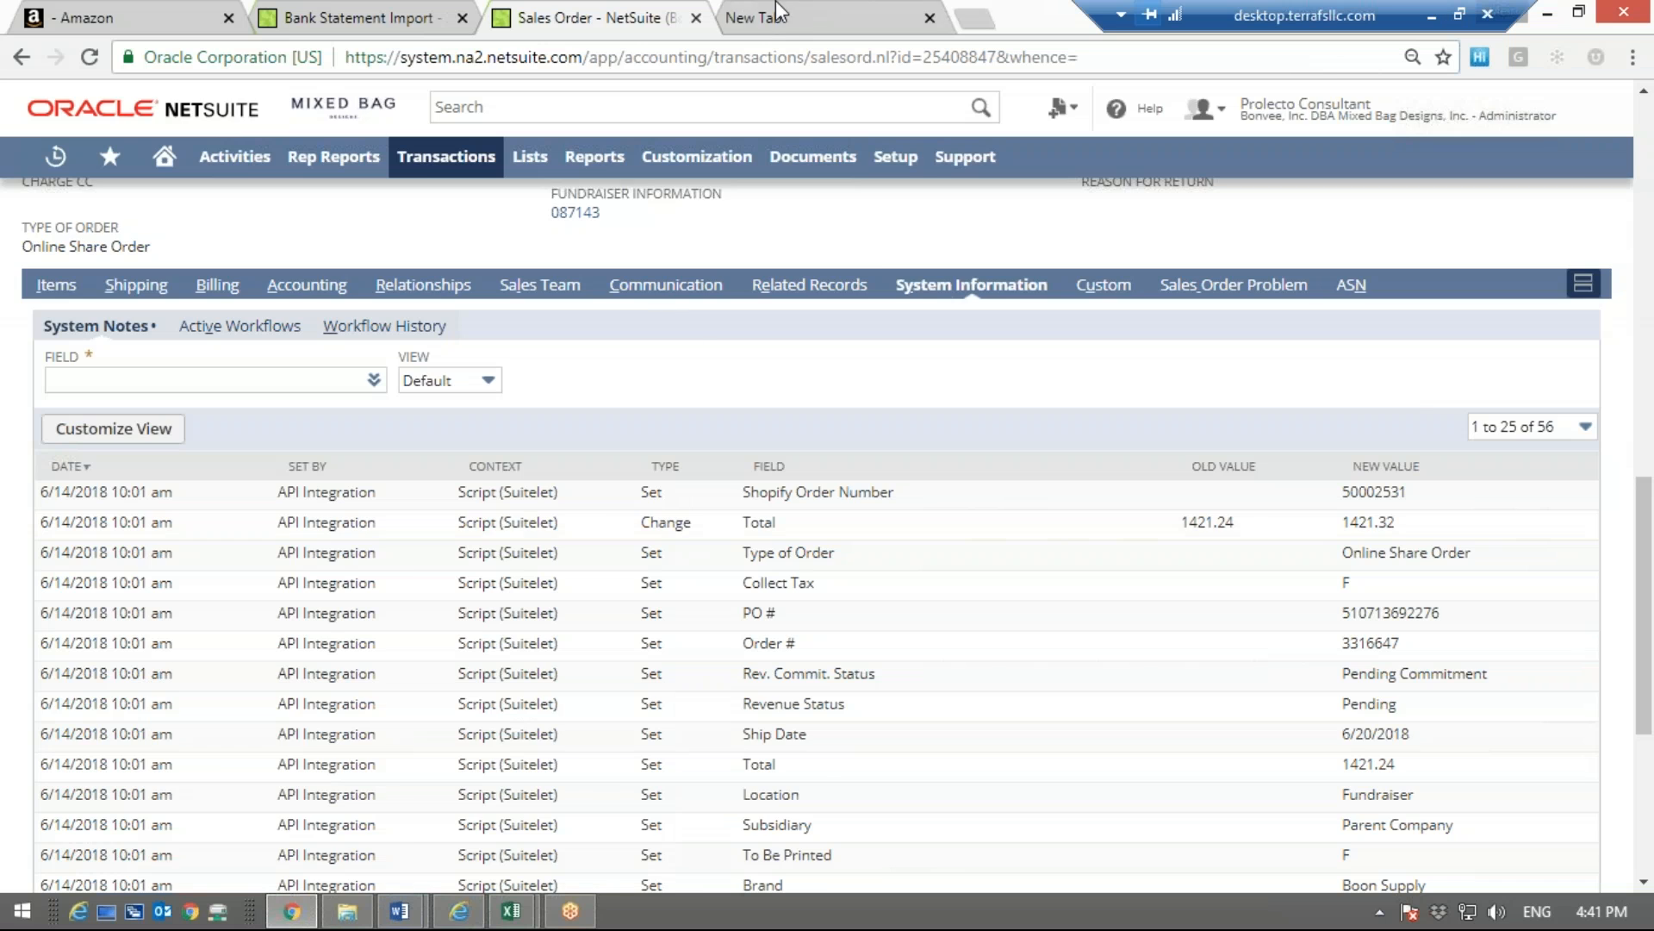
Switch to the Amazon Pay seller site and open the payments Statement View
{"action": "left_click", "coordinate": [616, 14]}
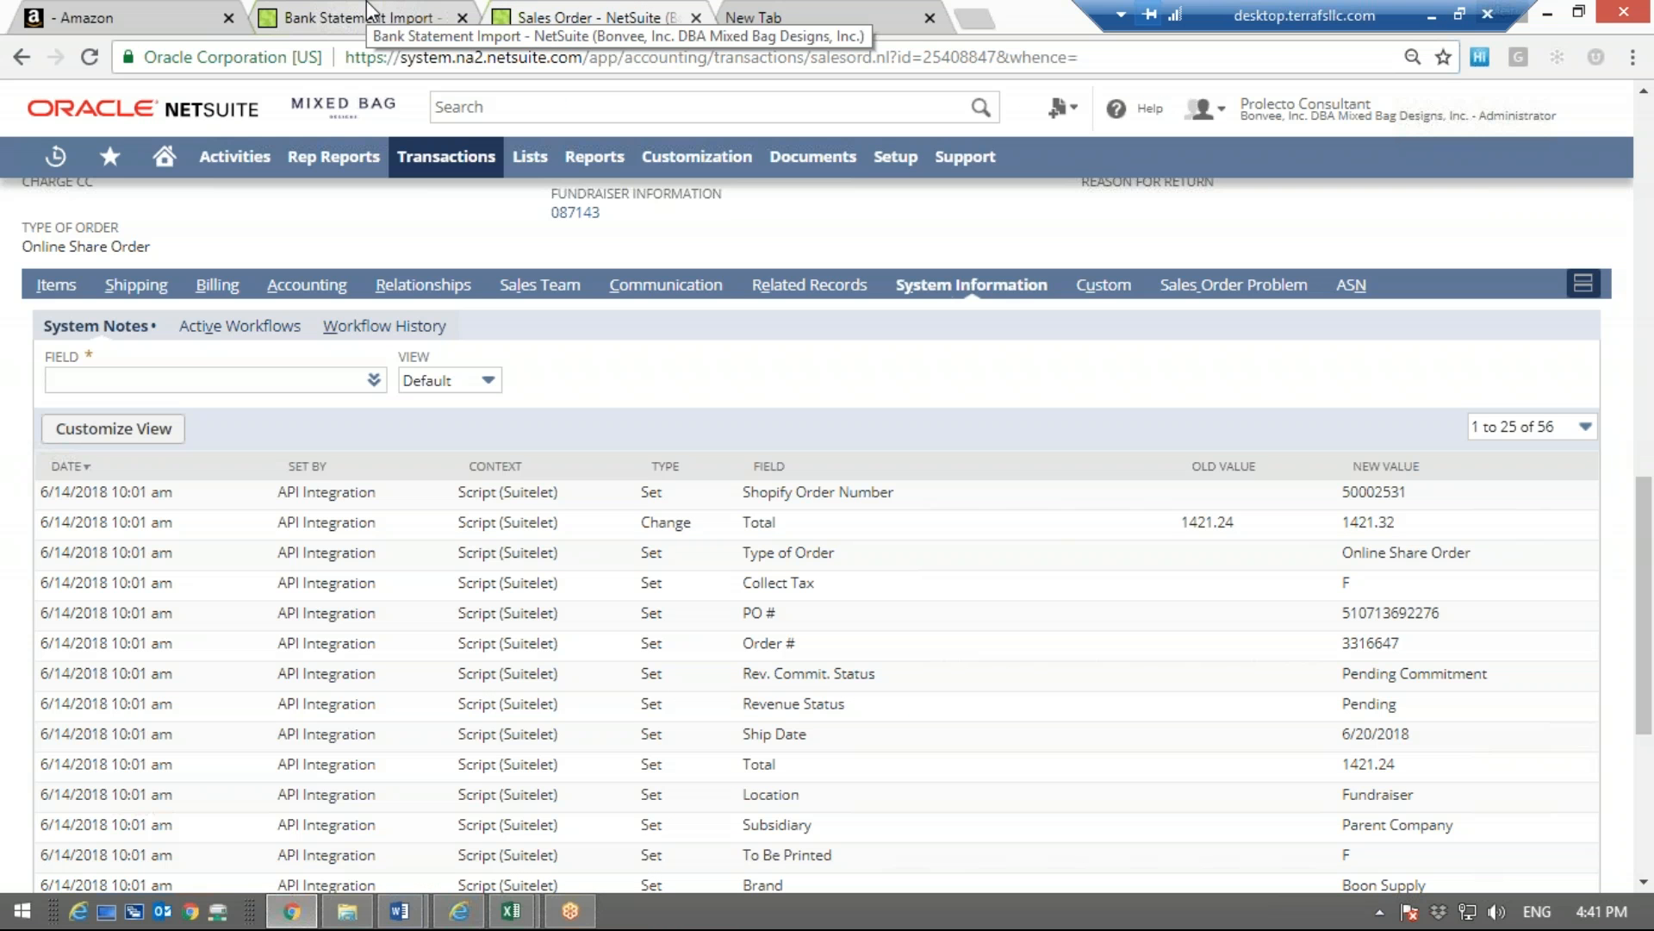
{"action": "left_click", "coordinate": [371, 12]}
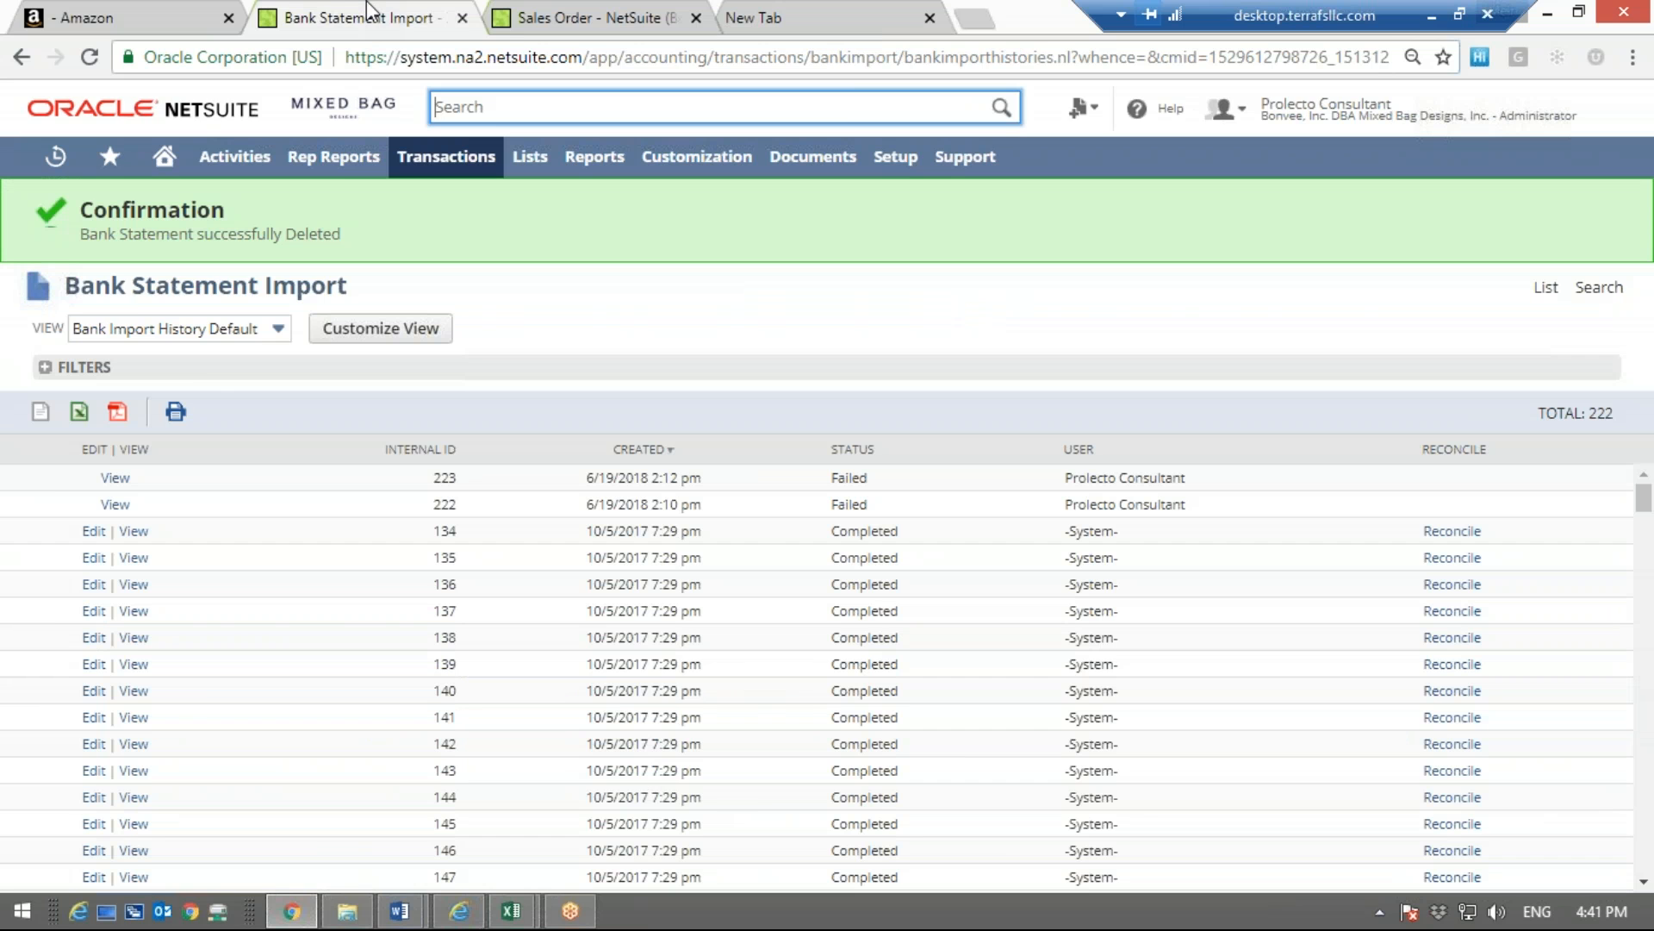
{"action": "left_click", "coordinate": [148, 4]}
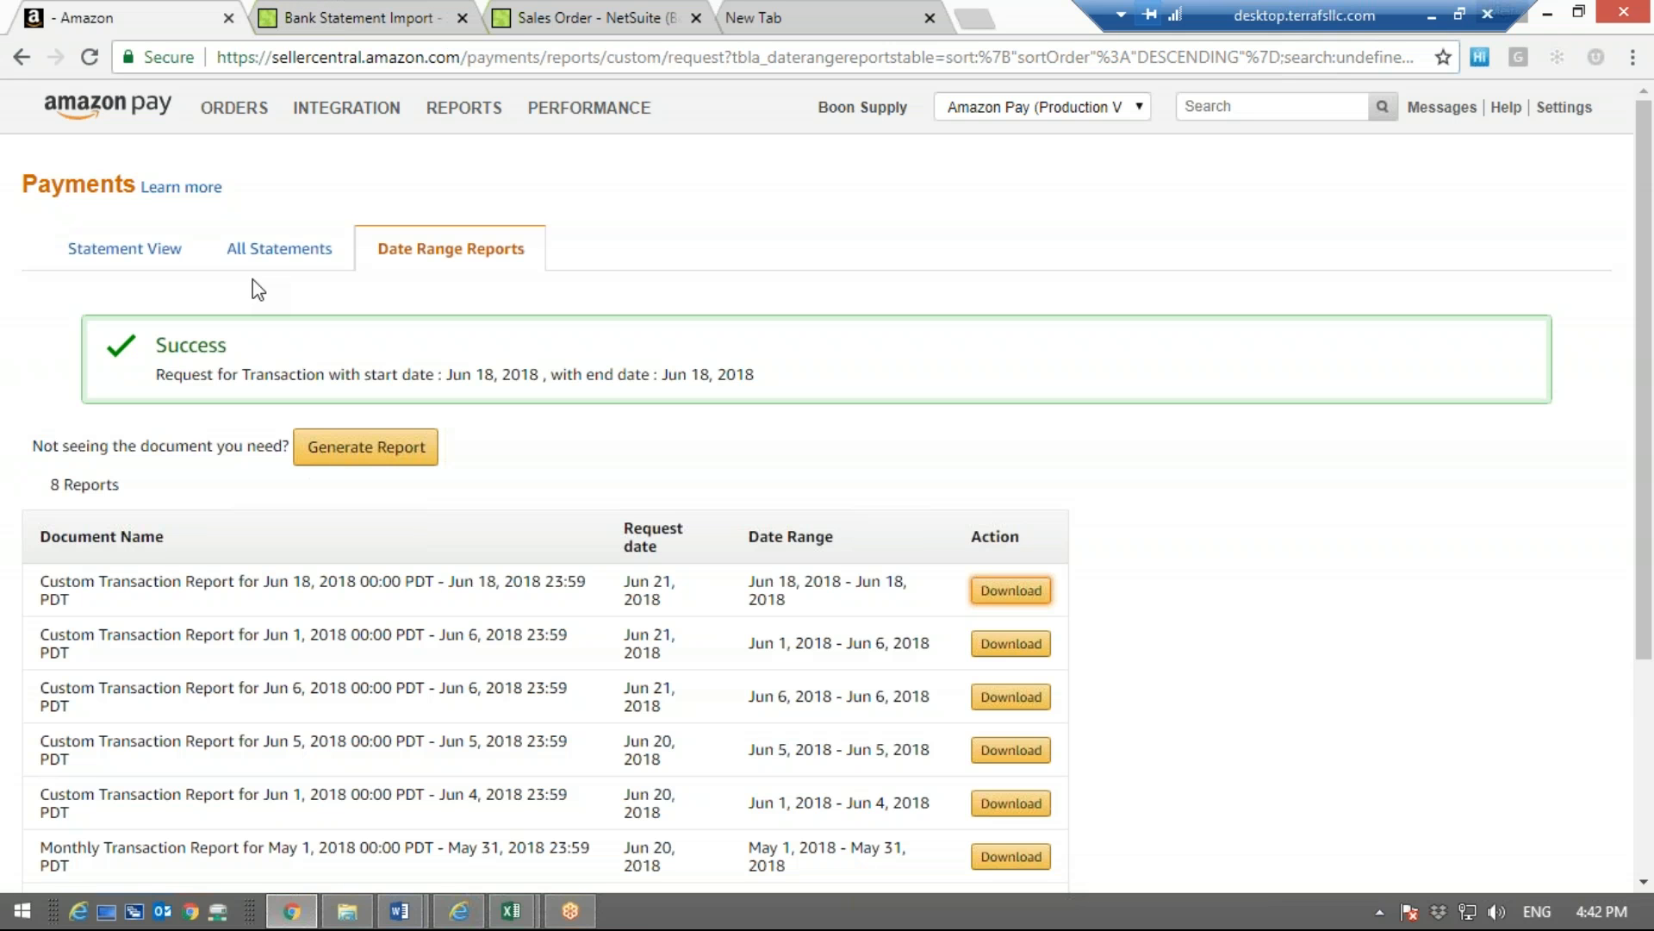
{"action": "left_click", "coordinate": [94, 255]}
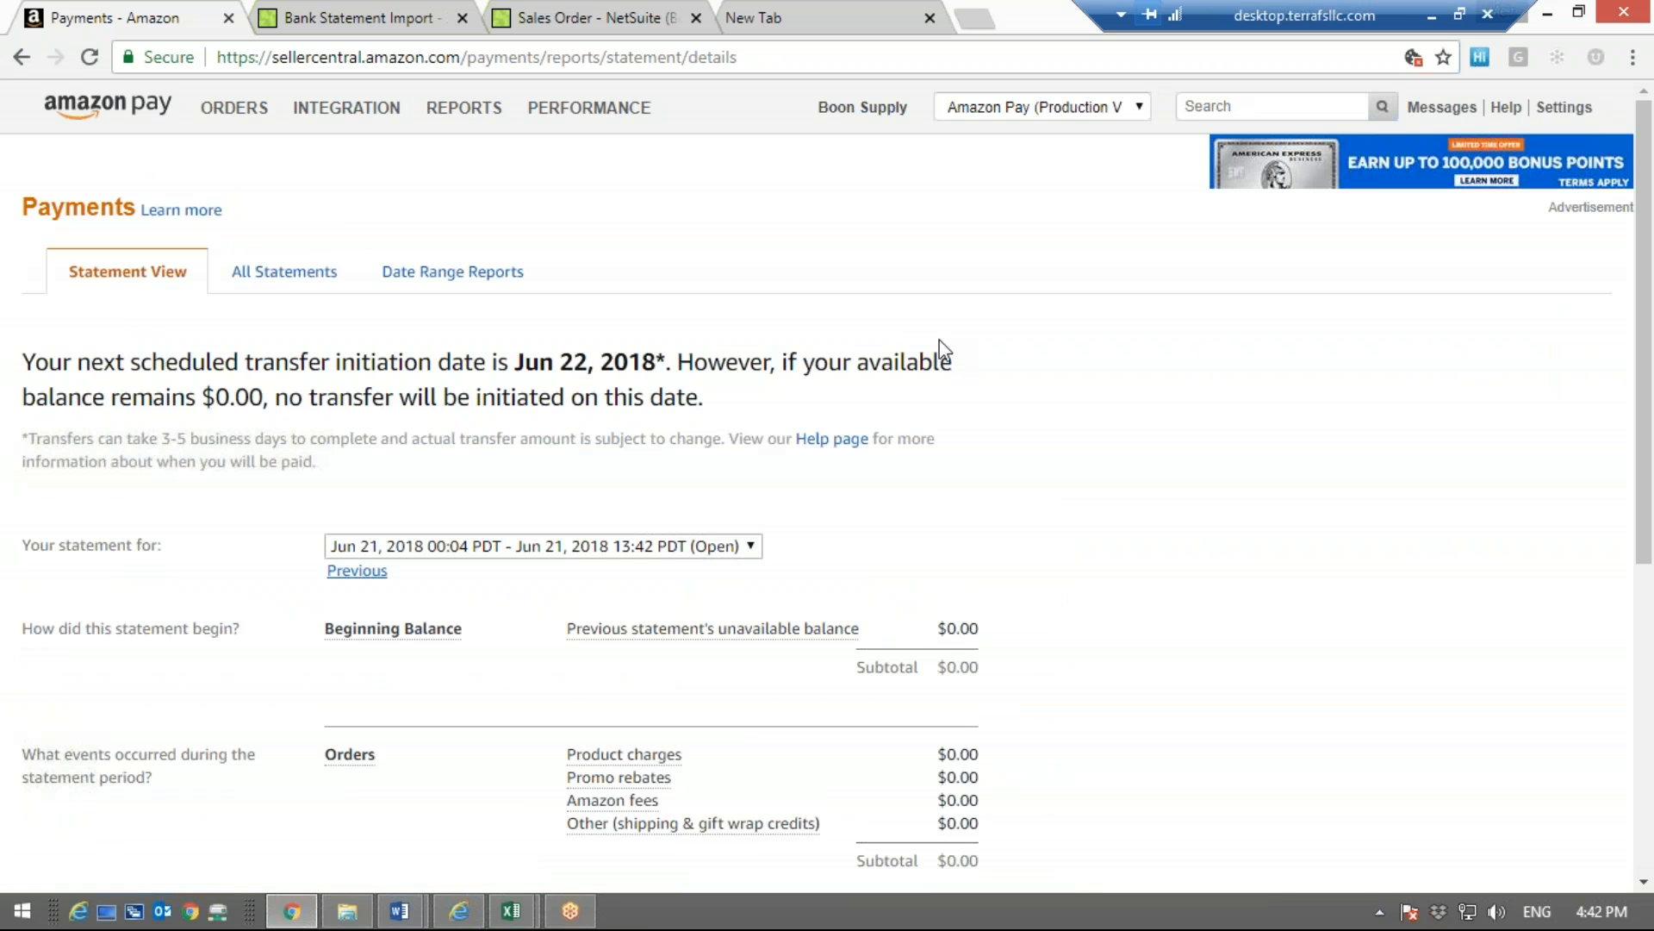
Display the payment statement for Jun 19, 2018 to Jun 20, 2018 and look over its balance and order sections
{"action": "left_click", "coordinate": [628, 548]}
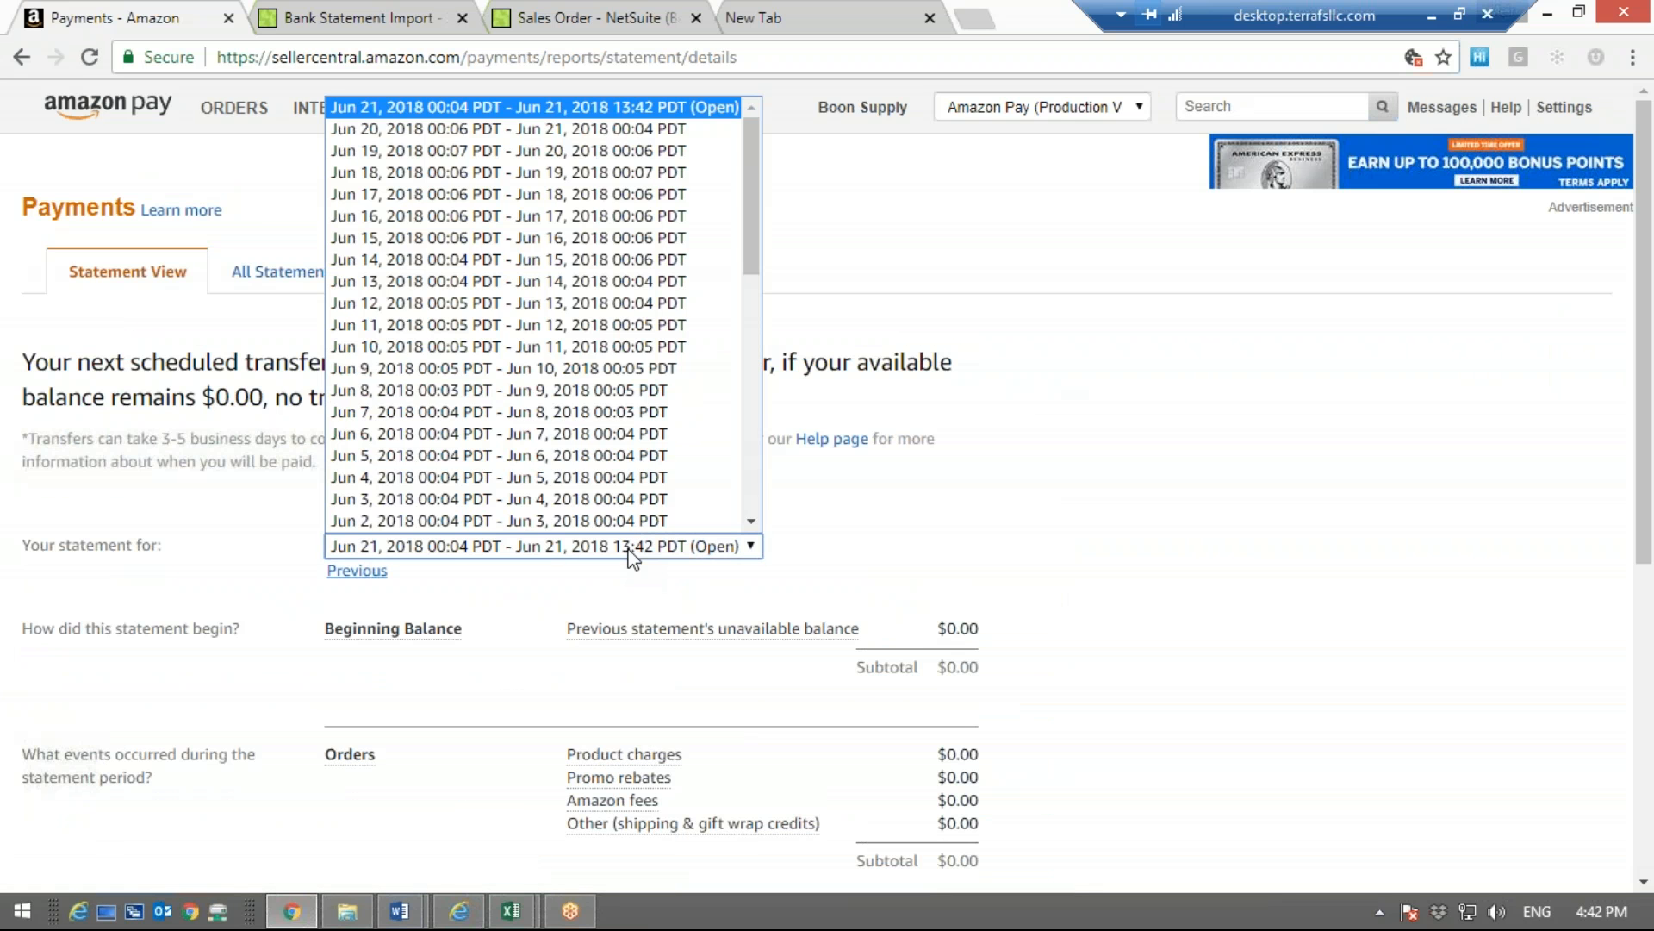
{"action": "left_click", "coordinate": [530, 151]}
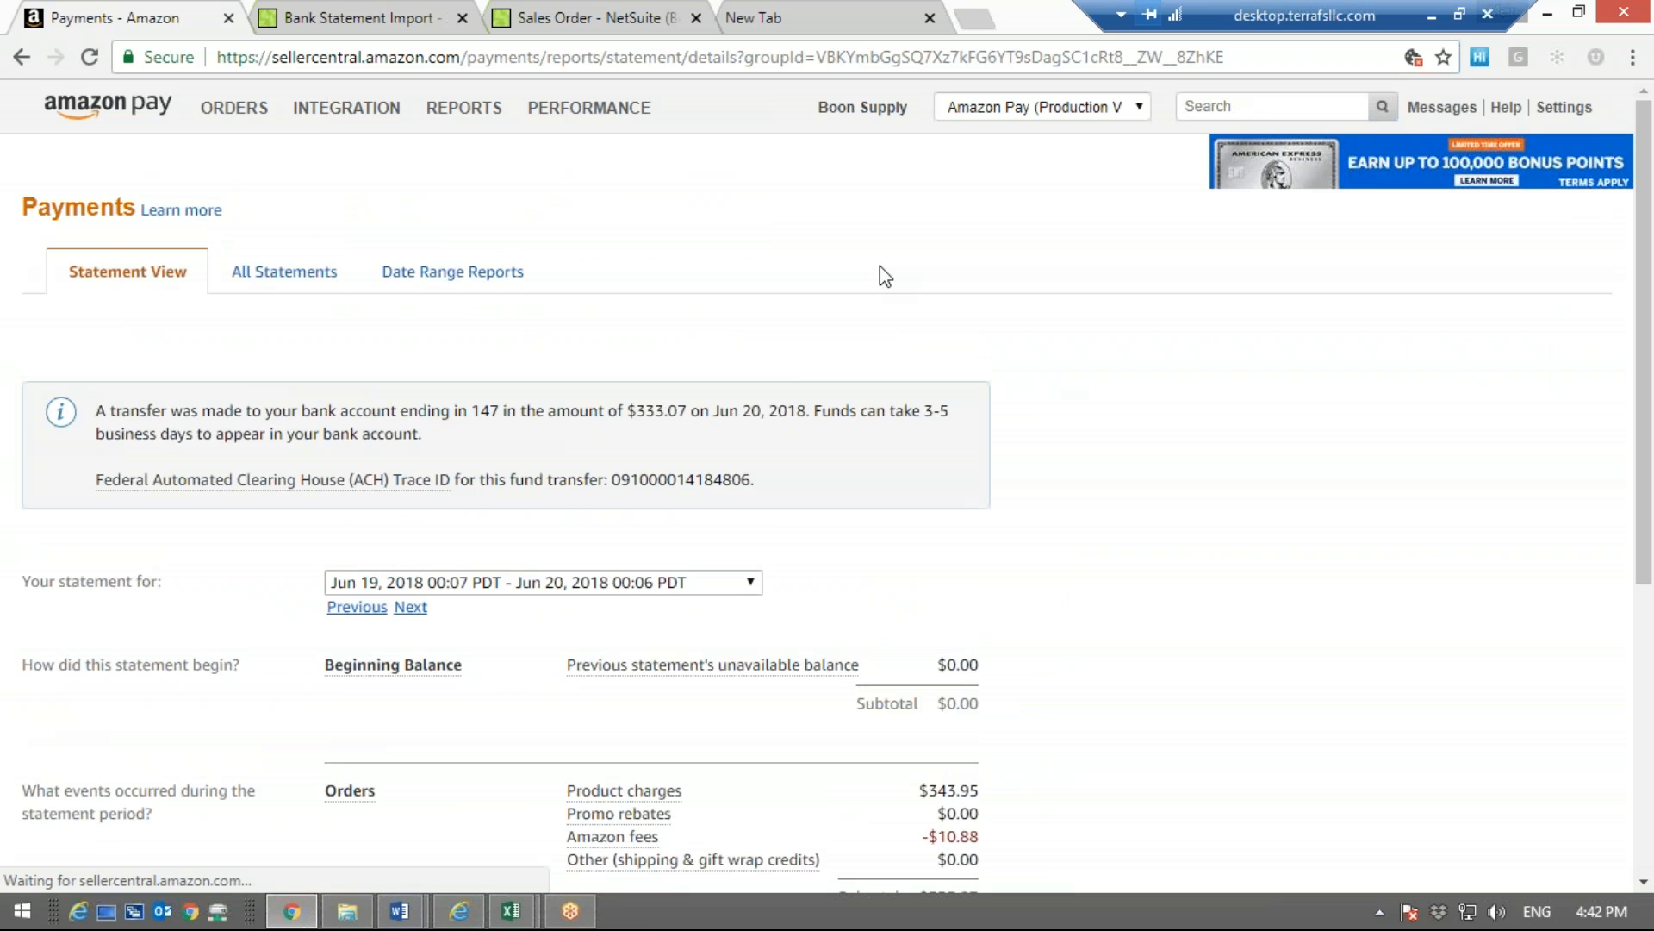
{"action": "scroll", "coordinate": [1258, 457], "scroll_direction": "down", "scroll_amount": 1}
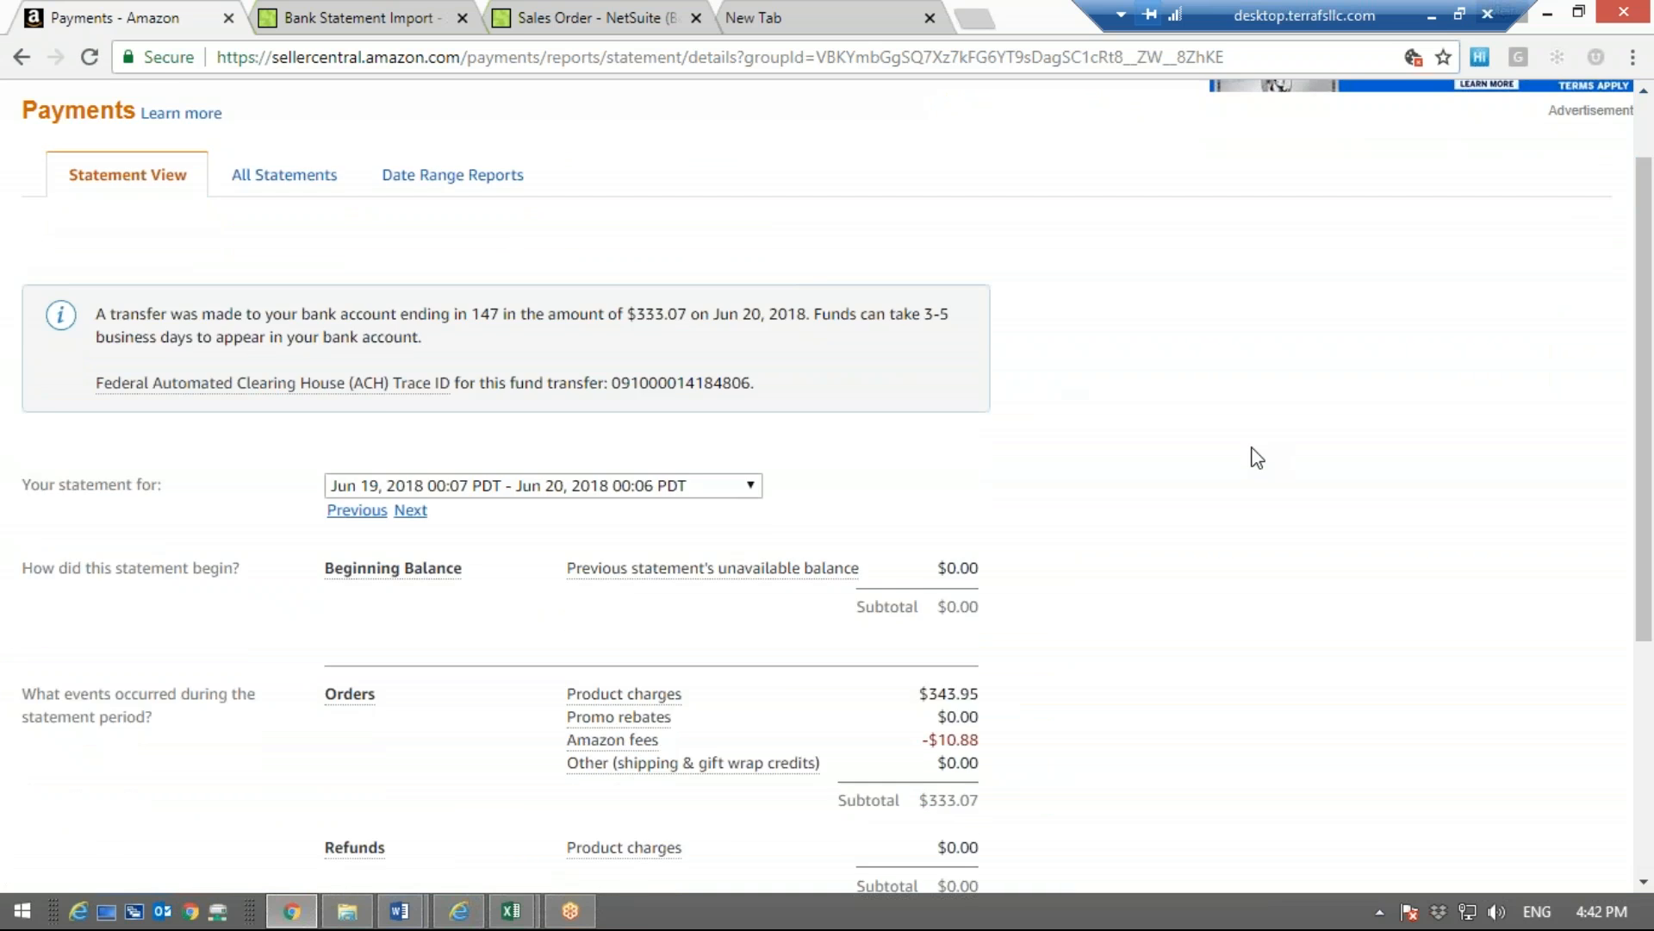
{"action": "scroll", "coordinate": [1253, 455], "scroll_direction": "down", "scroll_amount": 3}
{"action": "scroll", "coordinate": [1254, 455], "scroll_direction": "up", "scroll_amount": 3}
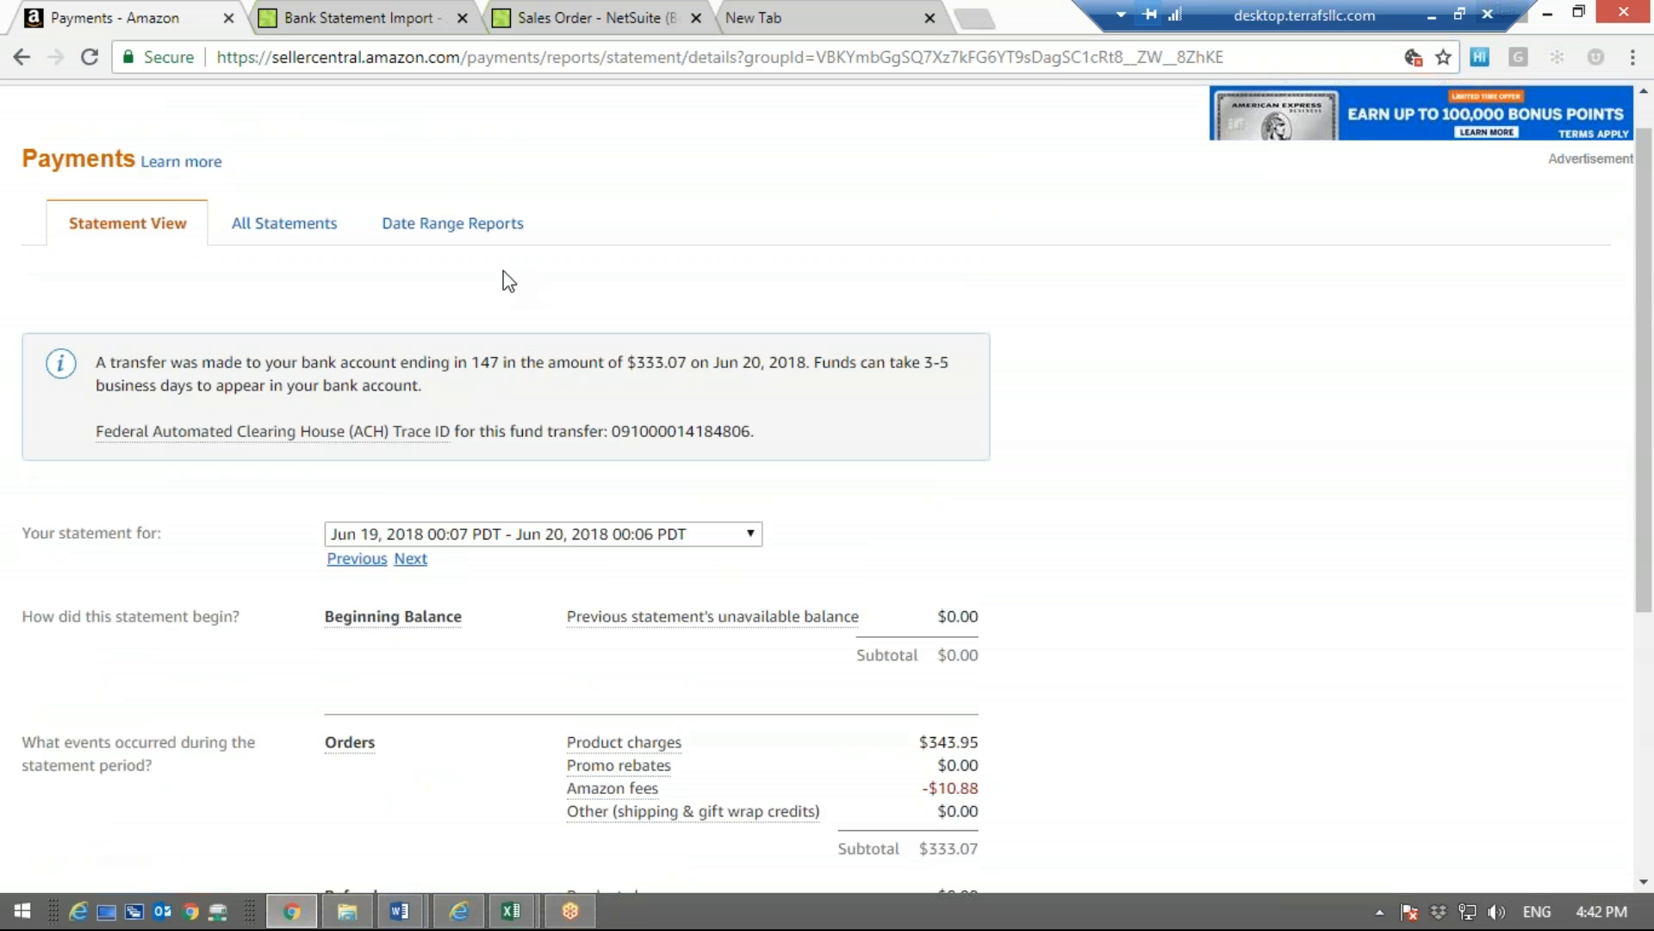
Change the displayed payment statement to the period Jun 4, 2018 to Jun 5, 2018
{"action": "left_click", "coordinate": [515, 535]}
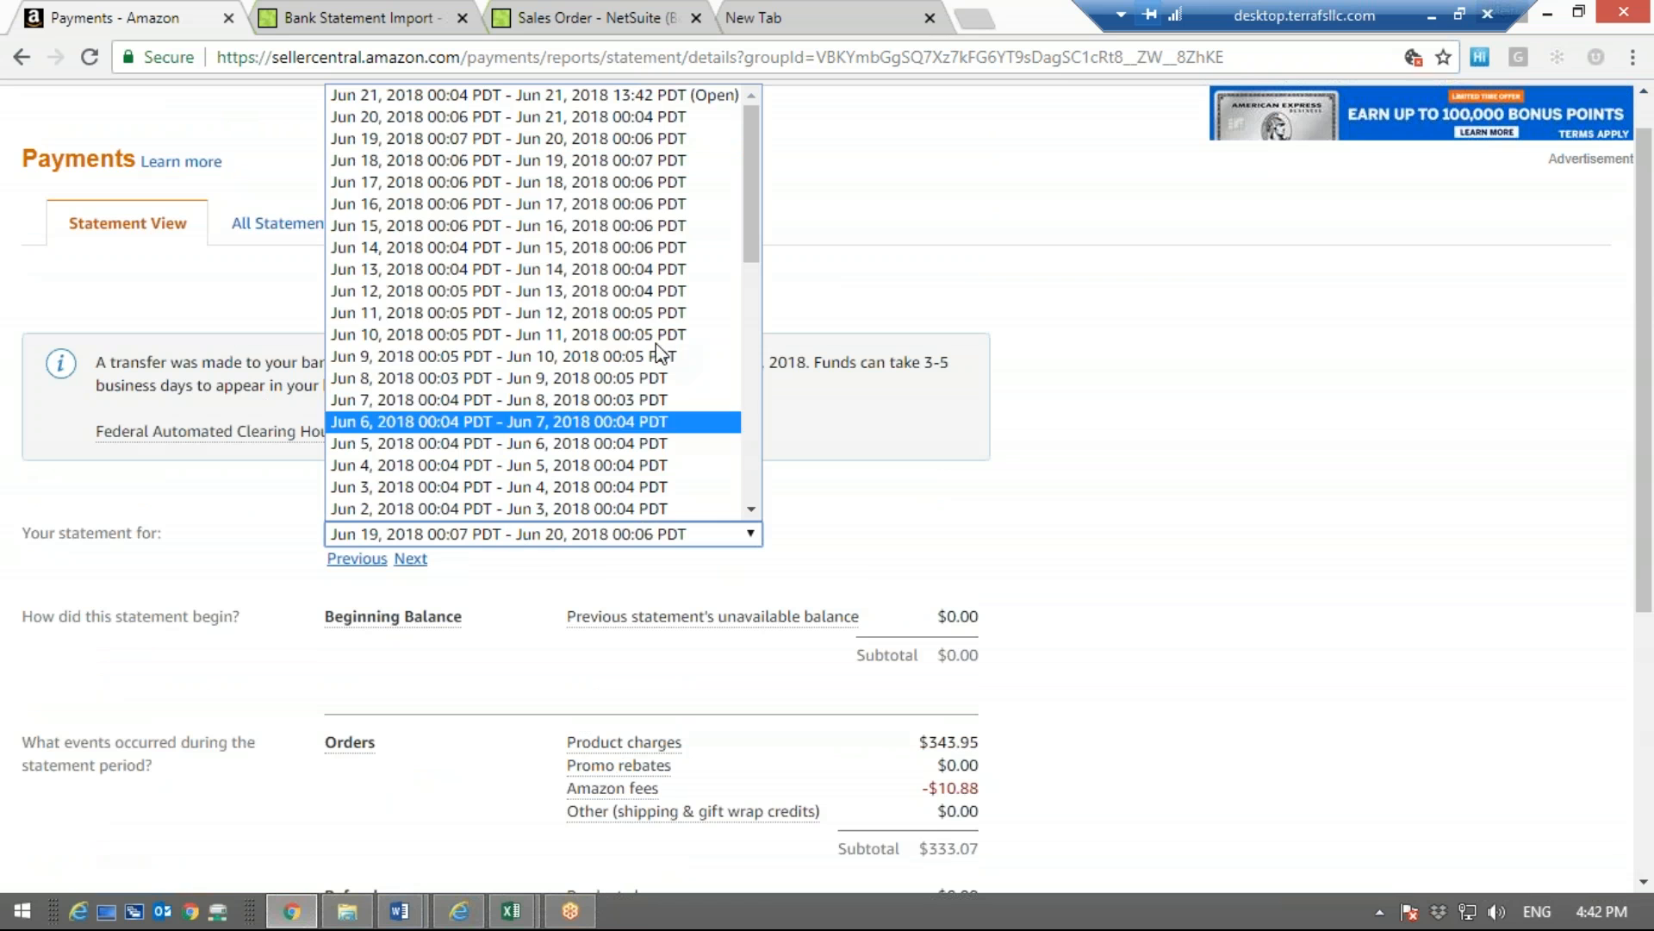
{"action": "left_click_drag", "start_coordinate": [748, 221], "coordinate": [750, 297]}
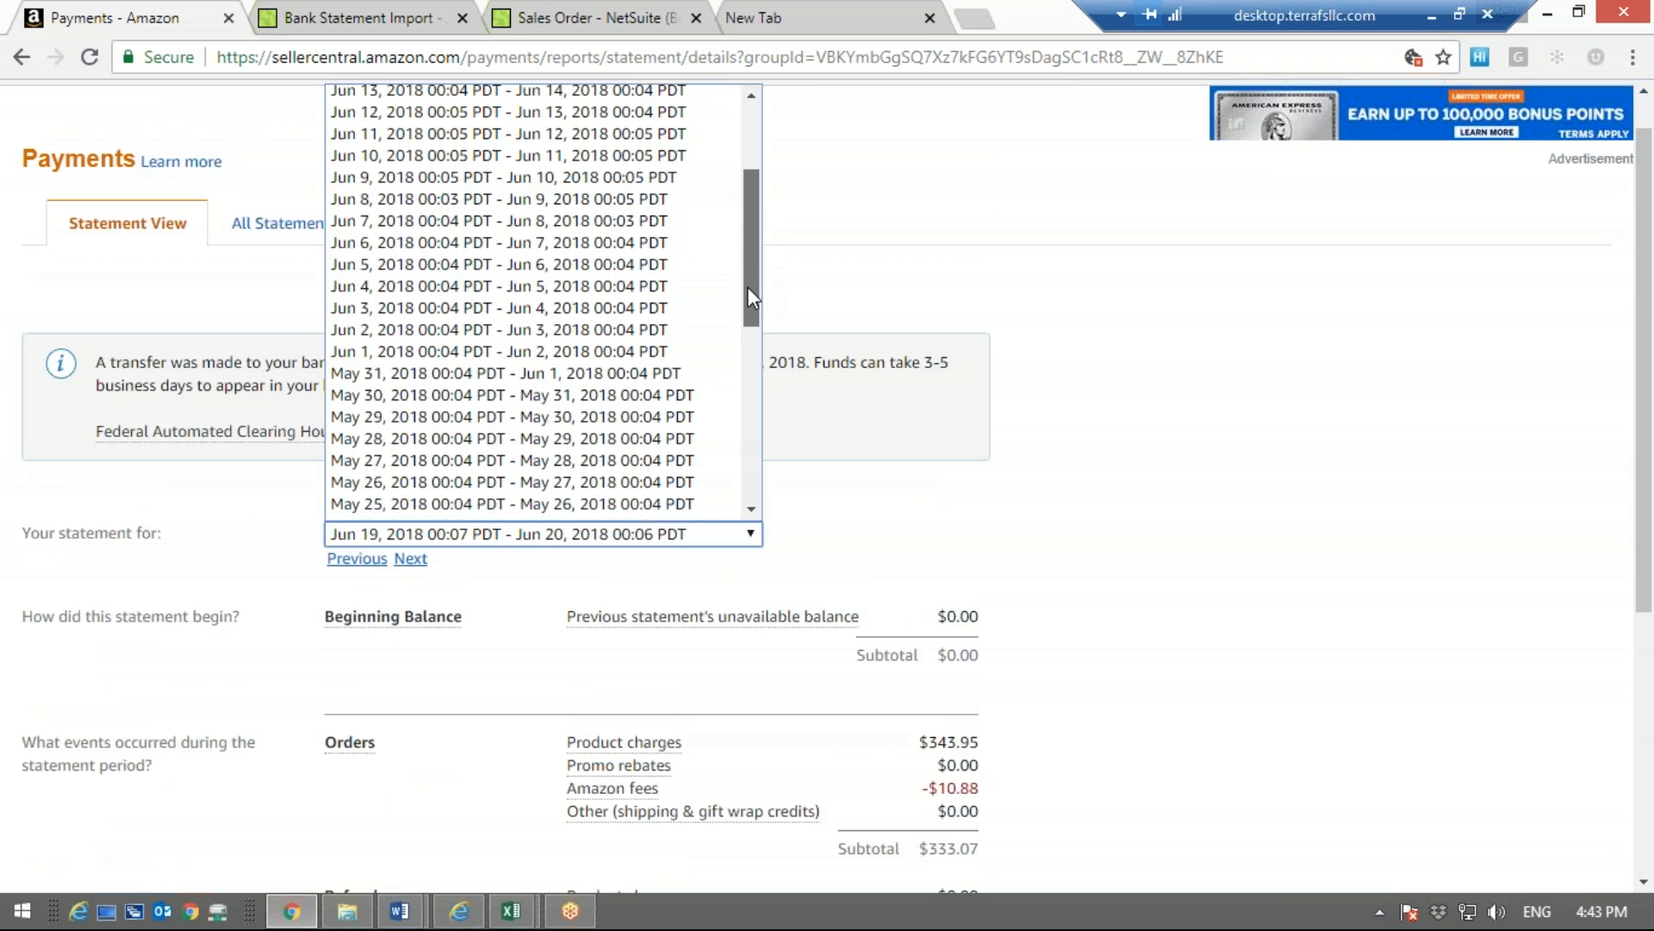
{"action": "left_click", "coordinate": [535, 281]}
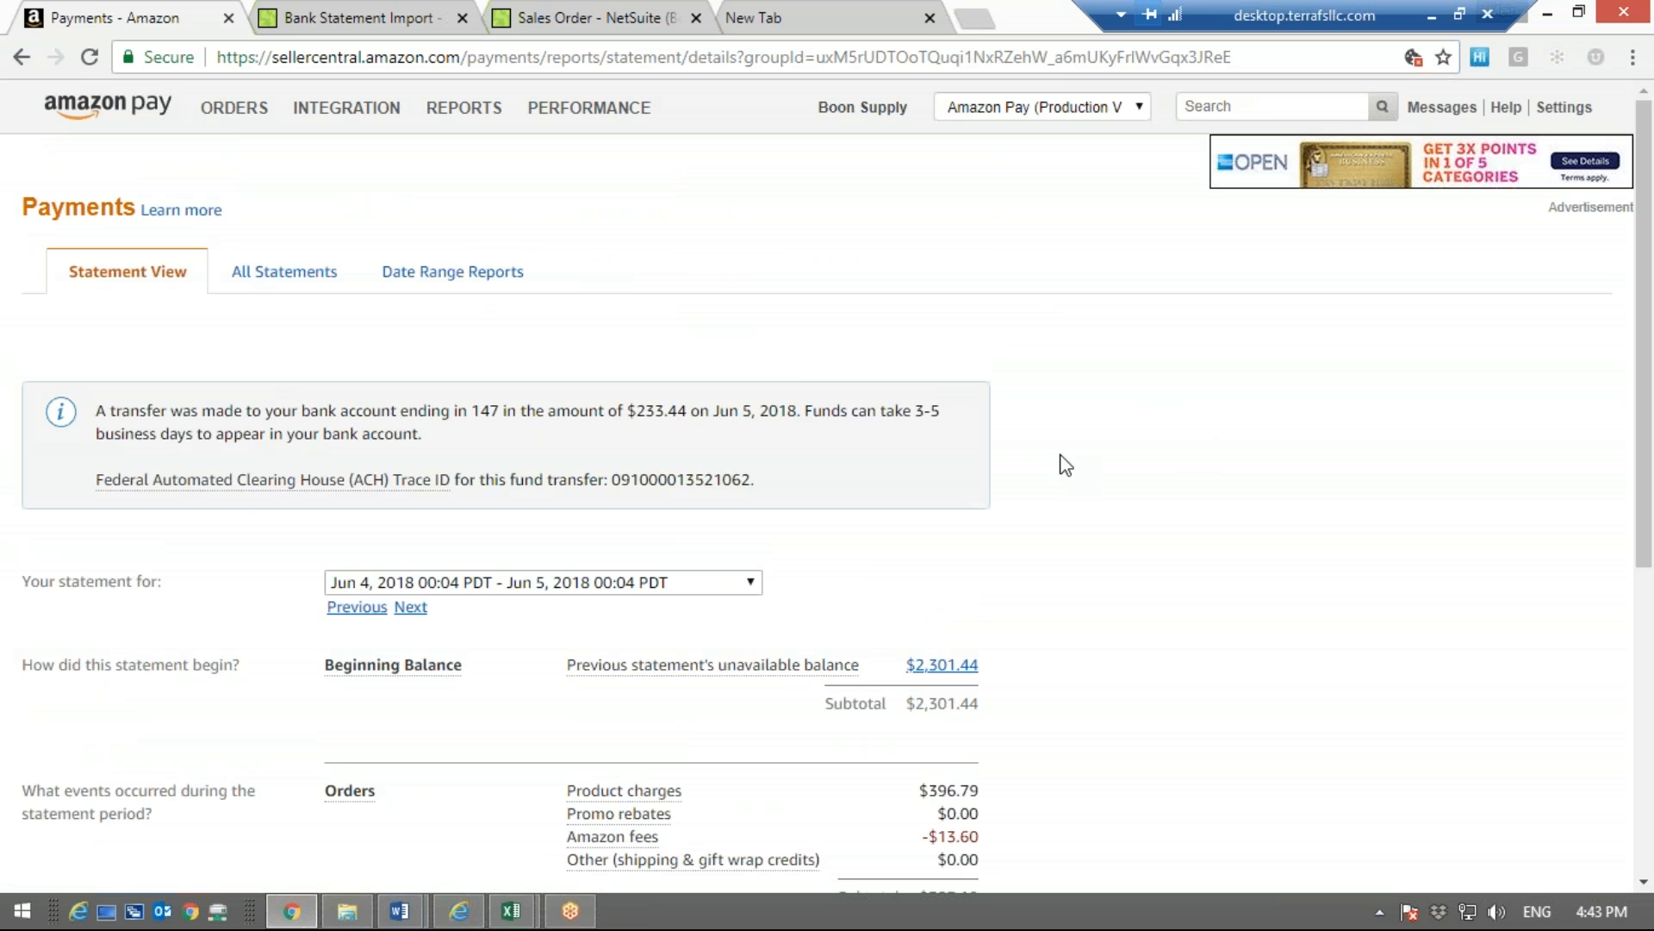
Read through the statement from the transfer notice and period down to the closing balance and transfer amount
{"action": "mouse_move", "coordinate": [584, 672]}
{"action": "scroll", "coordinate": [1068, 679], "scroll_direction": "down", "scroll_amount": 3}
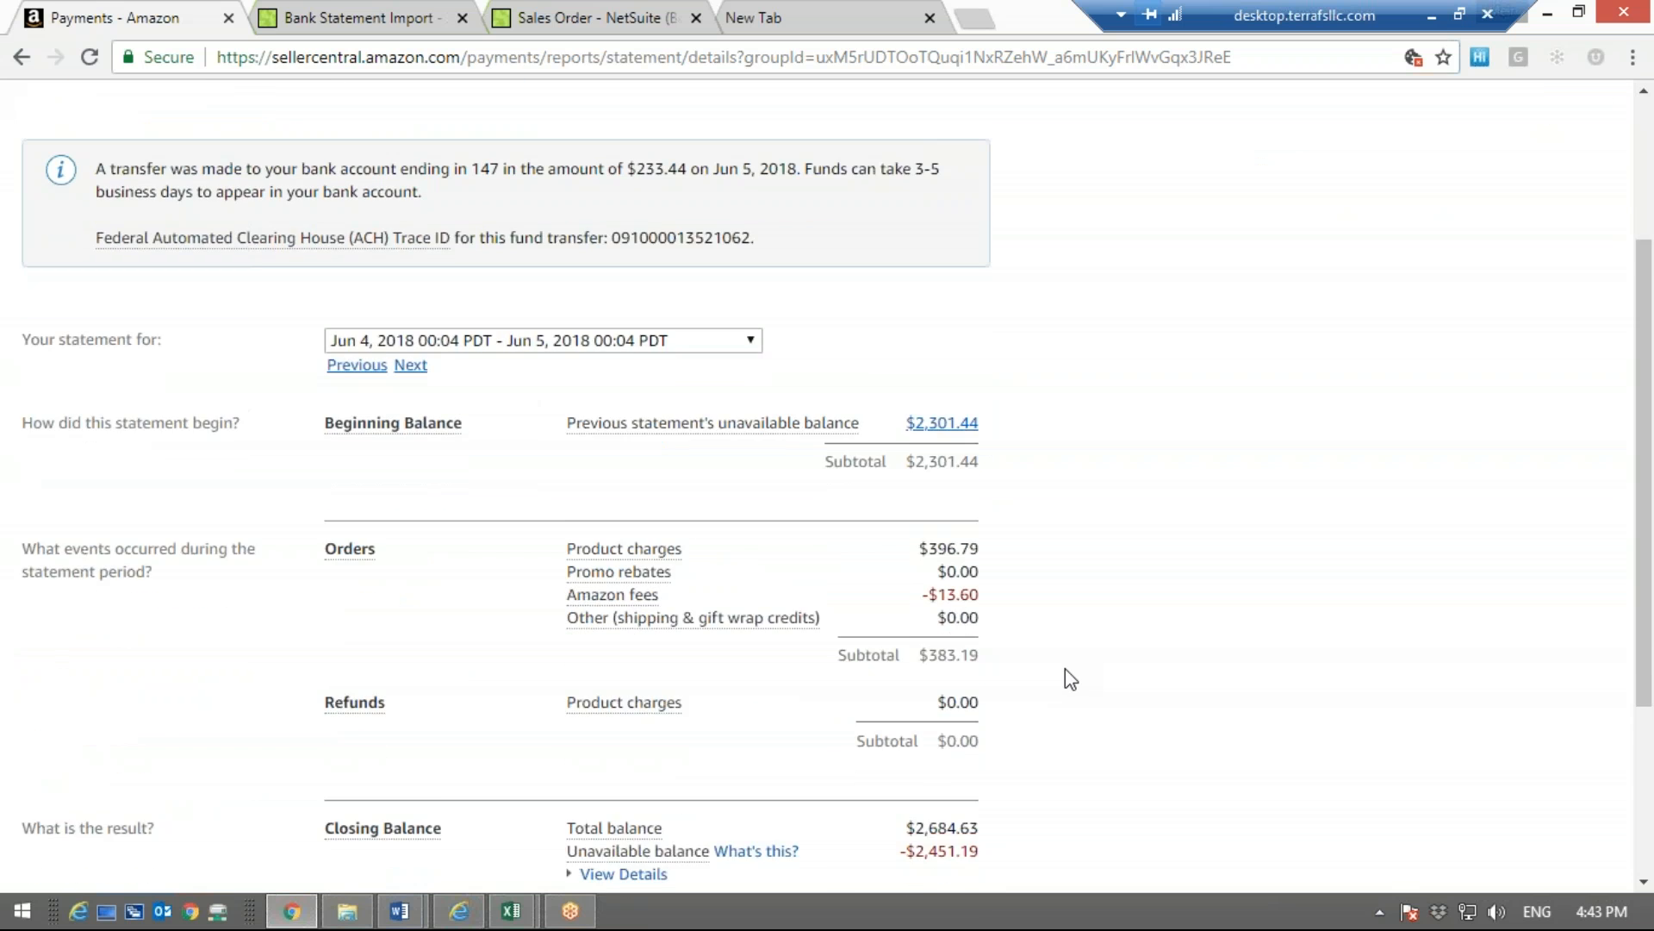
{"action": "scroll", "coordinate": [1069, 679], "scroll_direction": "down", "scroll_amount": 1}
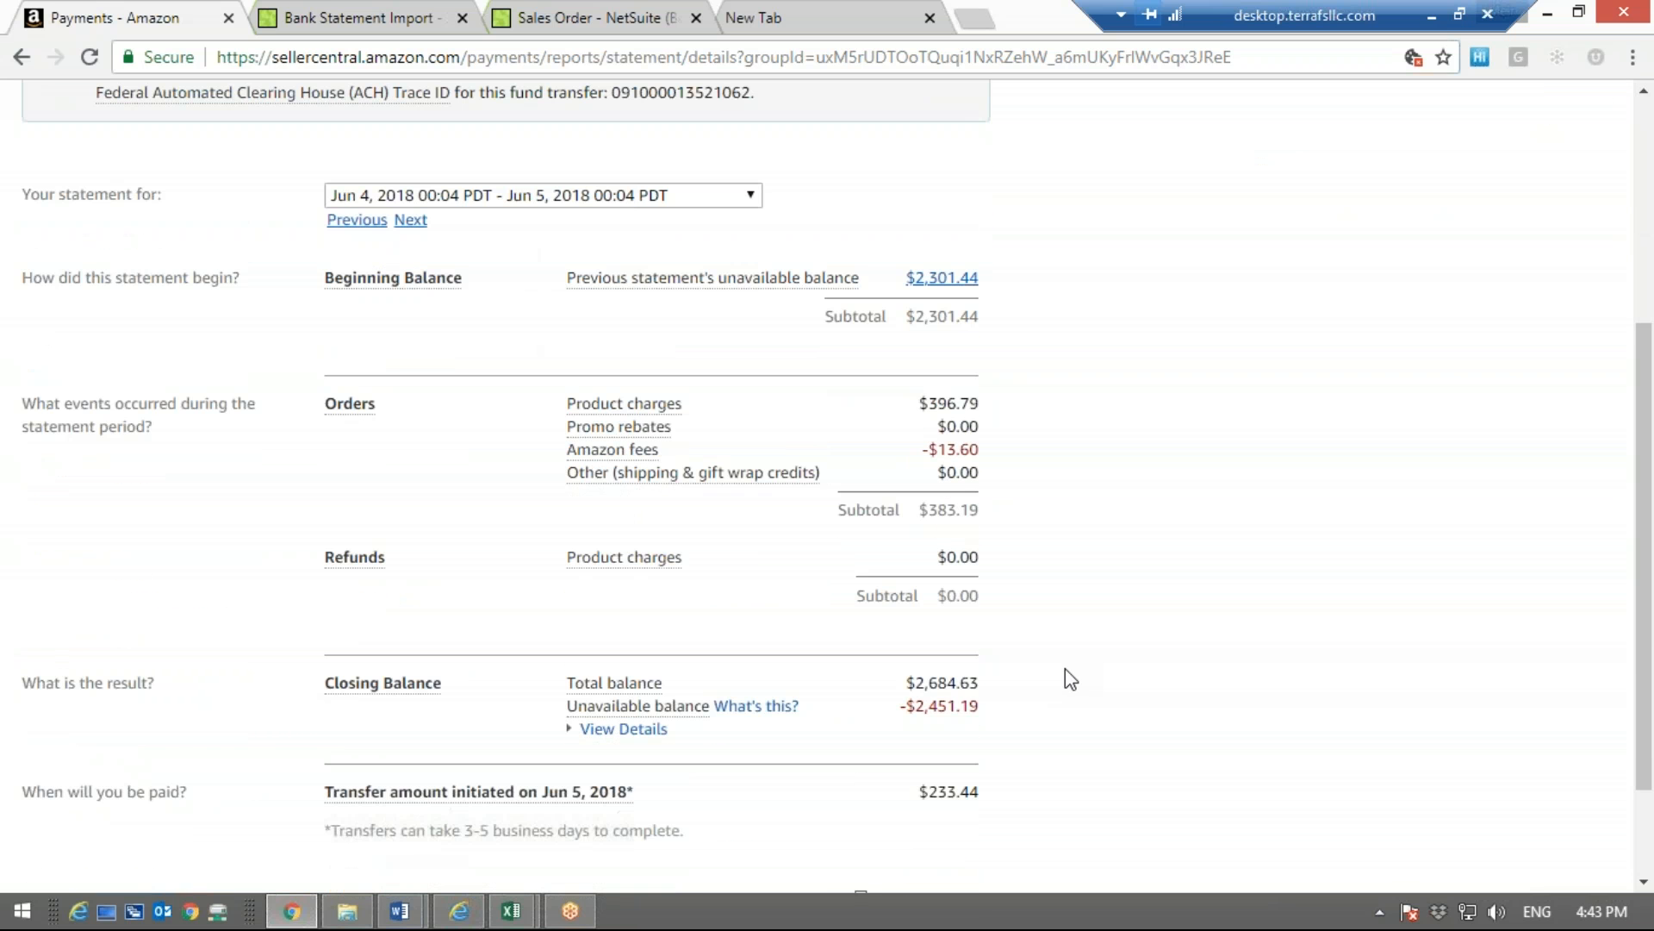
{"action": "scroll", "coordinate": [1069, 679], "scroll_direction": "down", "scroll_amount": 1}
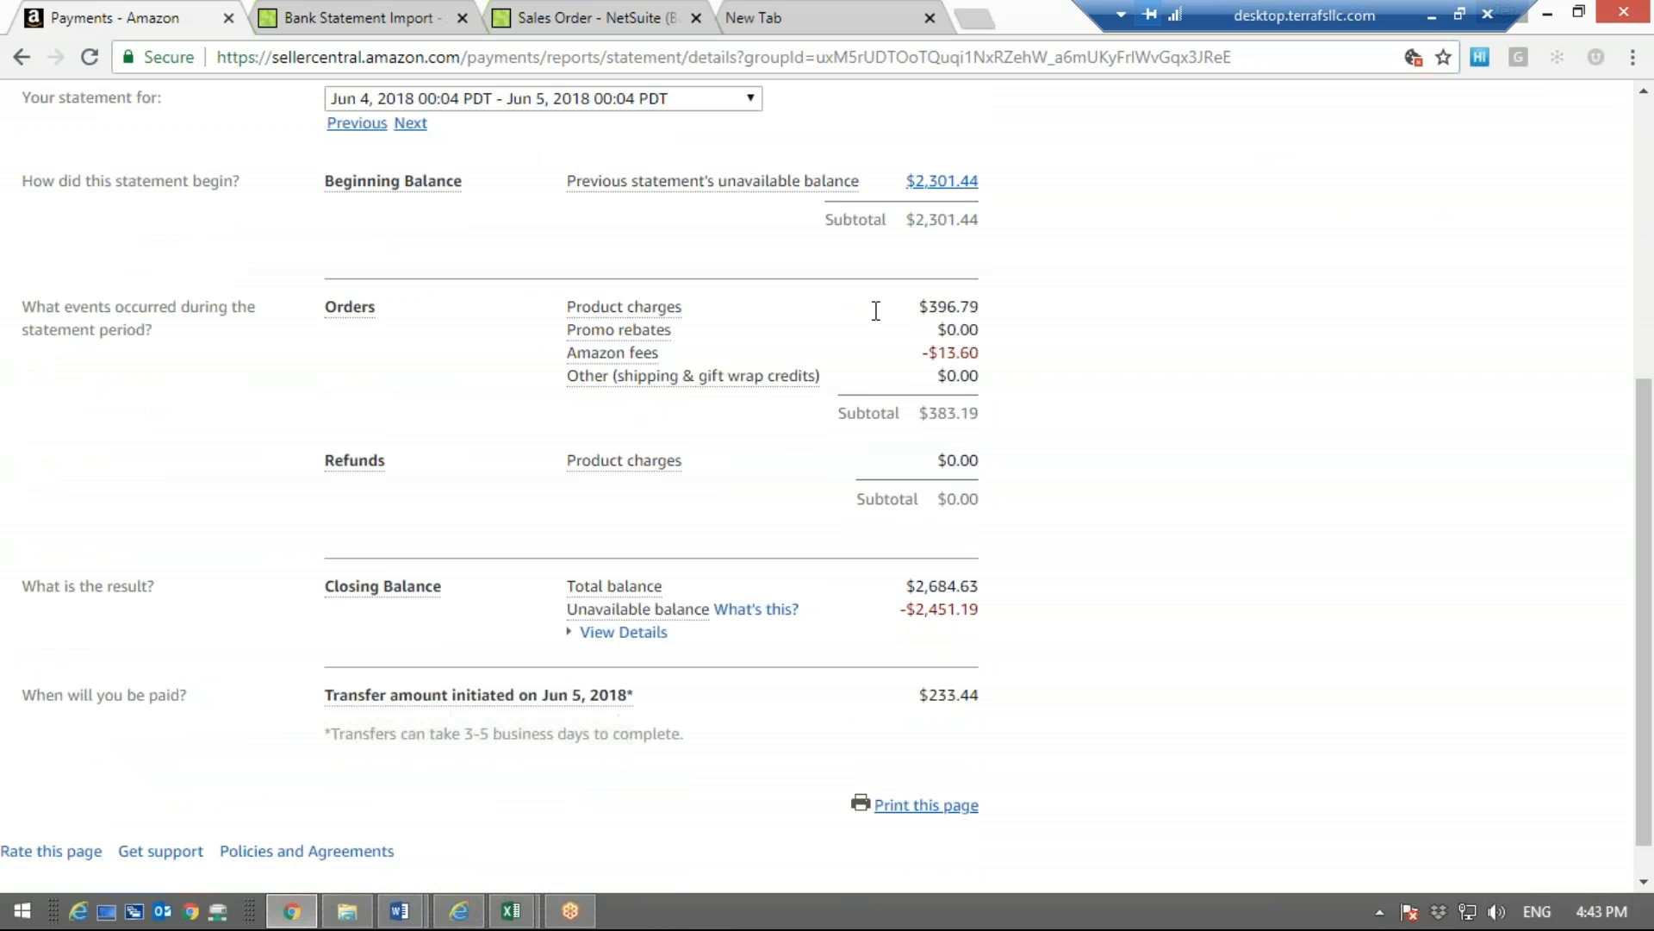
{"action": "scroll", "coordinate": [1493, 406], "scroll_direction": "up", "scroll_amount": 2}
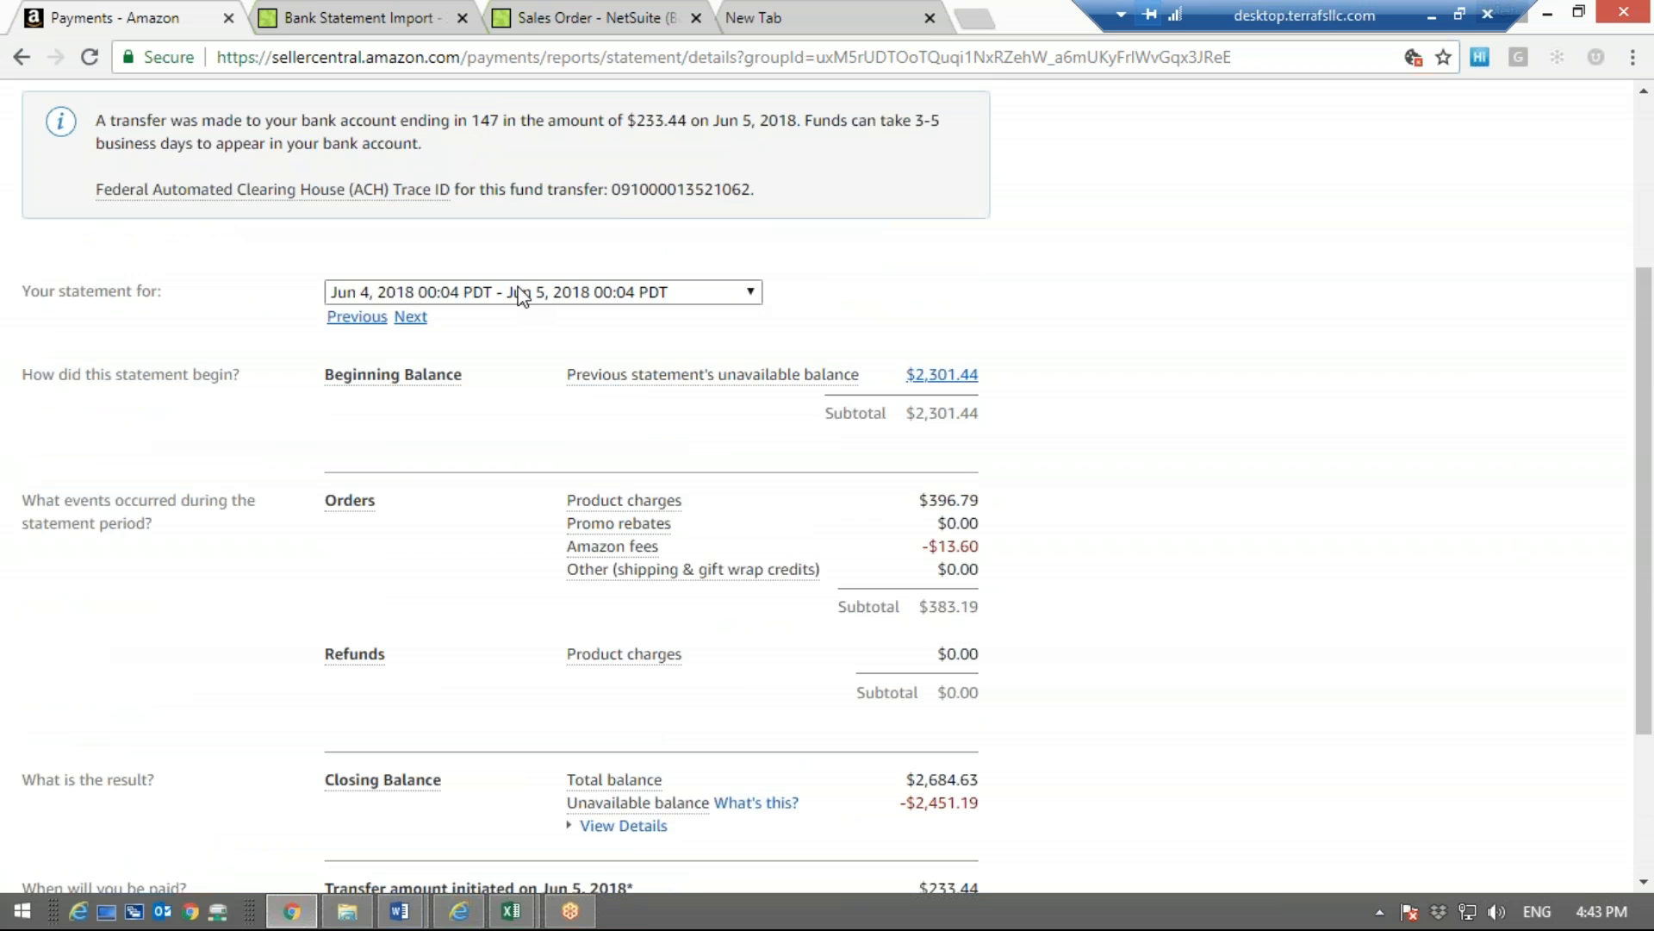
{"action": "left_click", "coordinate": [760, 305]}
{"action": "left_click", "coordinate": [756, 303]}
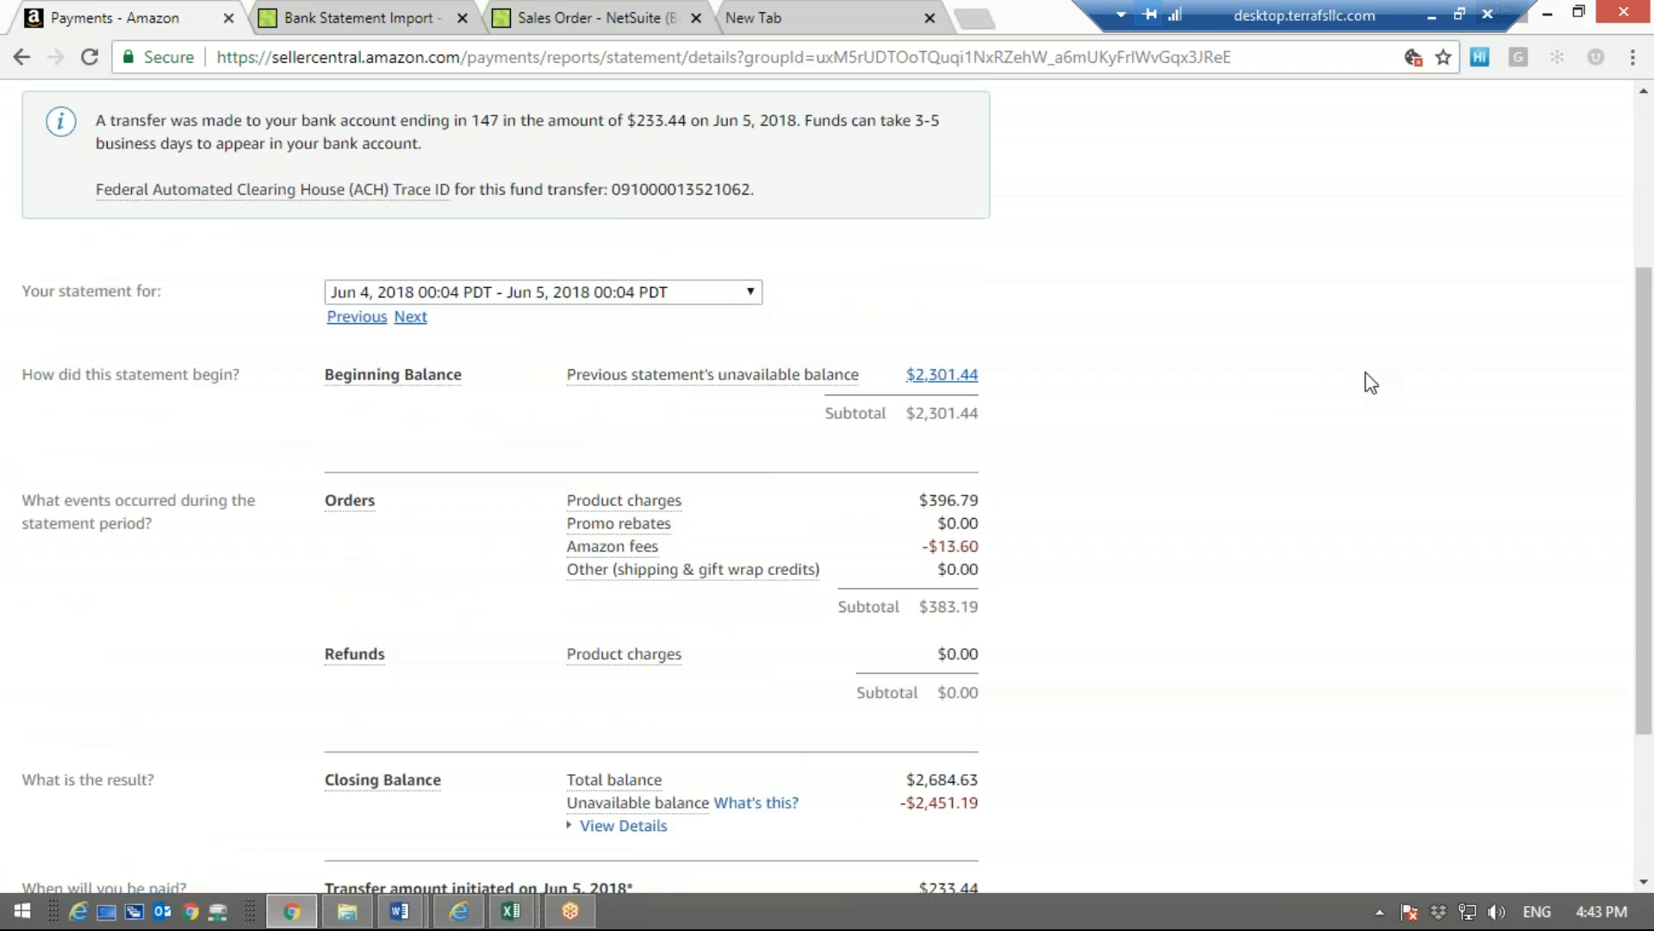
{"action": "scroll", "coordinate": [1370, 382], "scroll_direction": "down", "scroll_amount": 3}
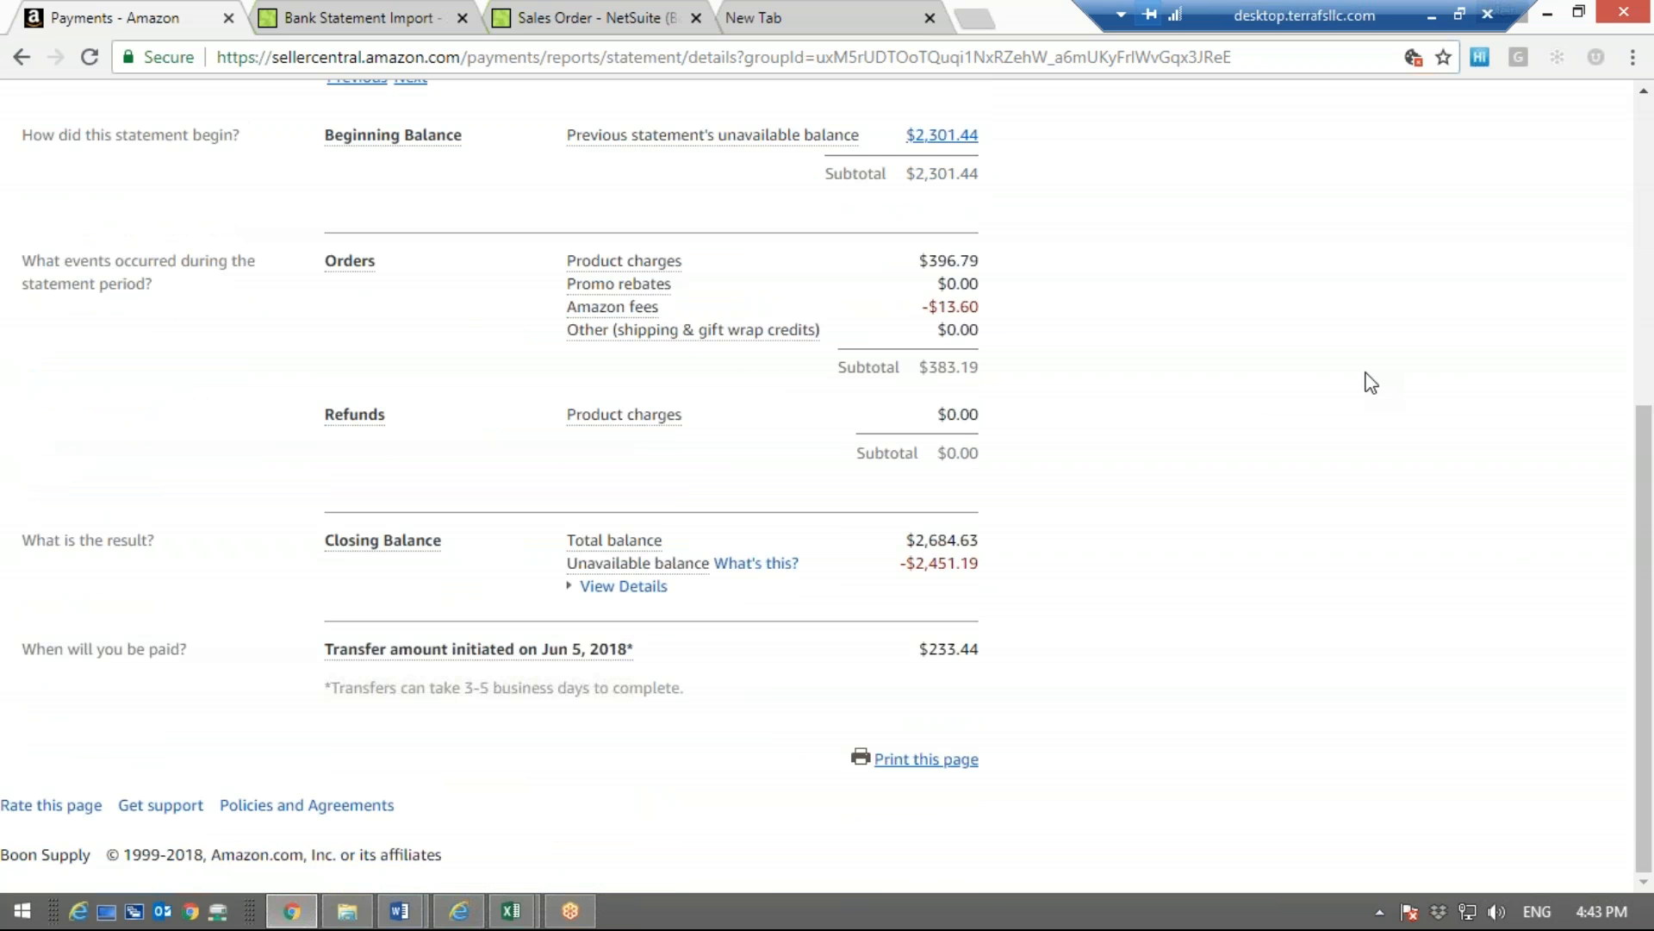
Examine the product charges, Amazon fees and subtotal under Orders, along with the closing total balance
{"action": "left_click_drag", "start_coordinate": [926, 243], "coordinate": [973, 267]}
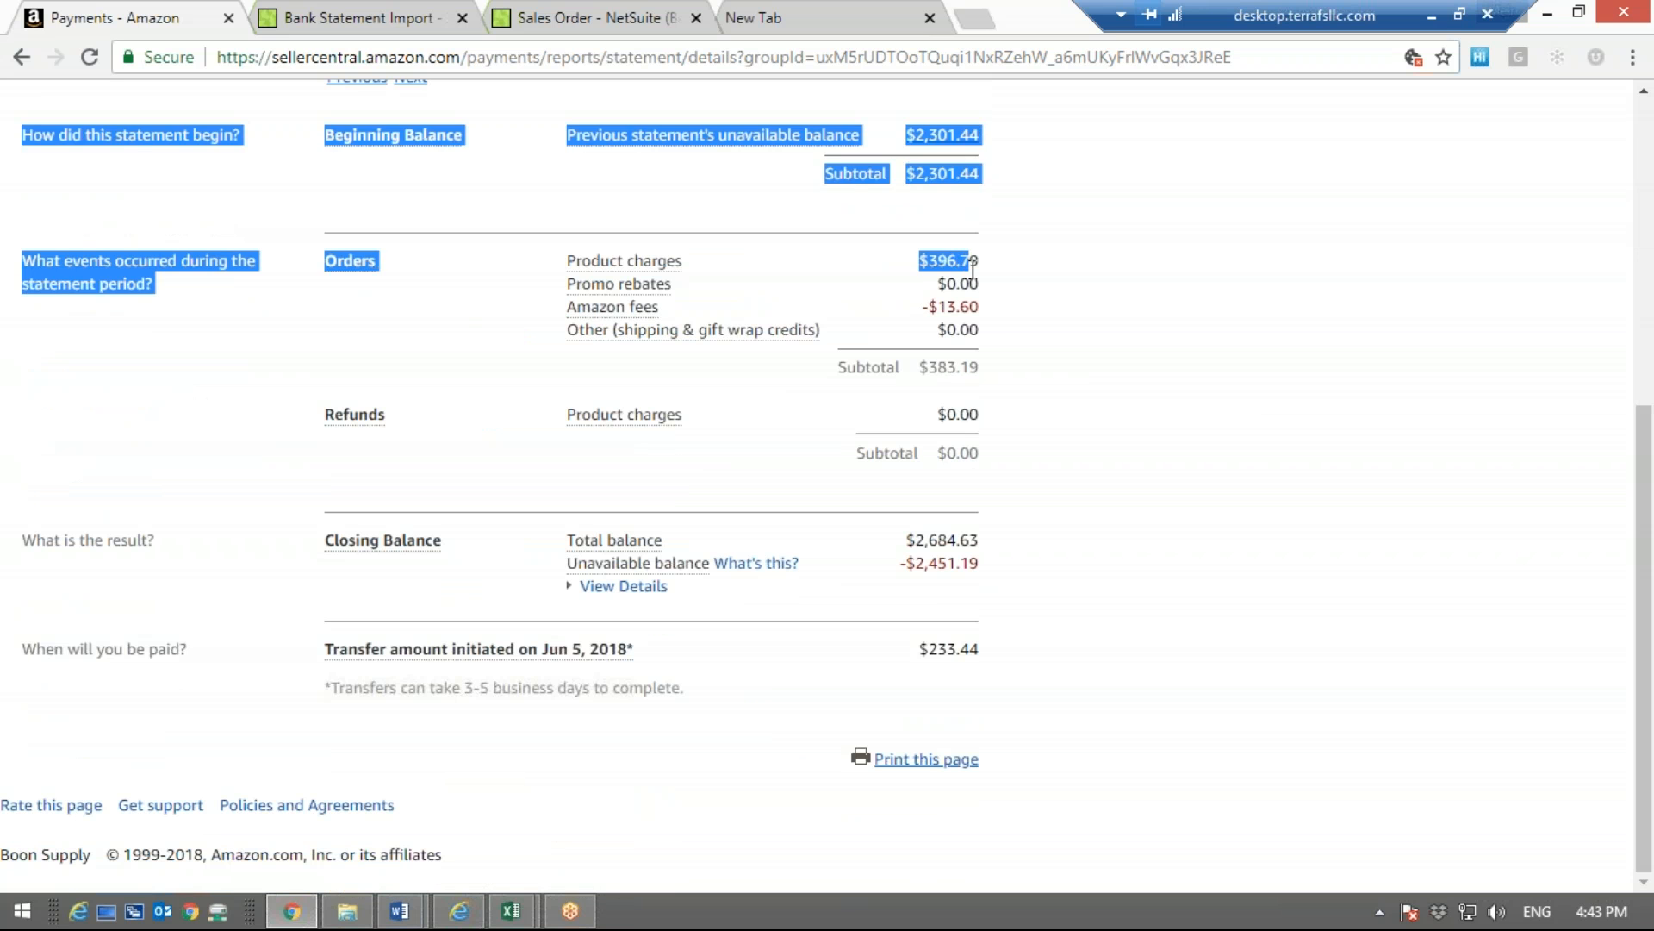
{"action": "left_click", "coordinate": [973, 267]}
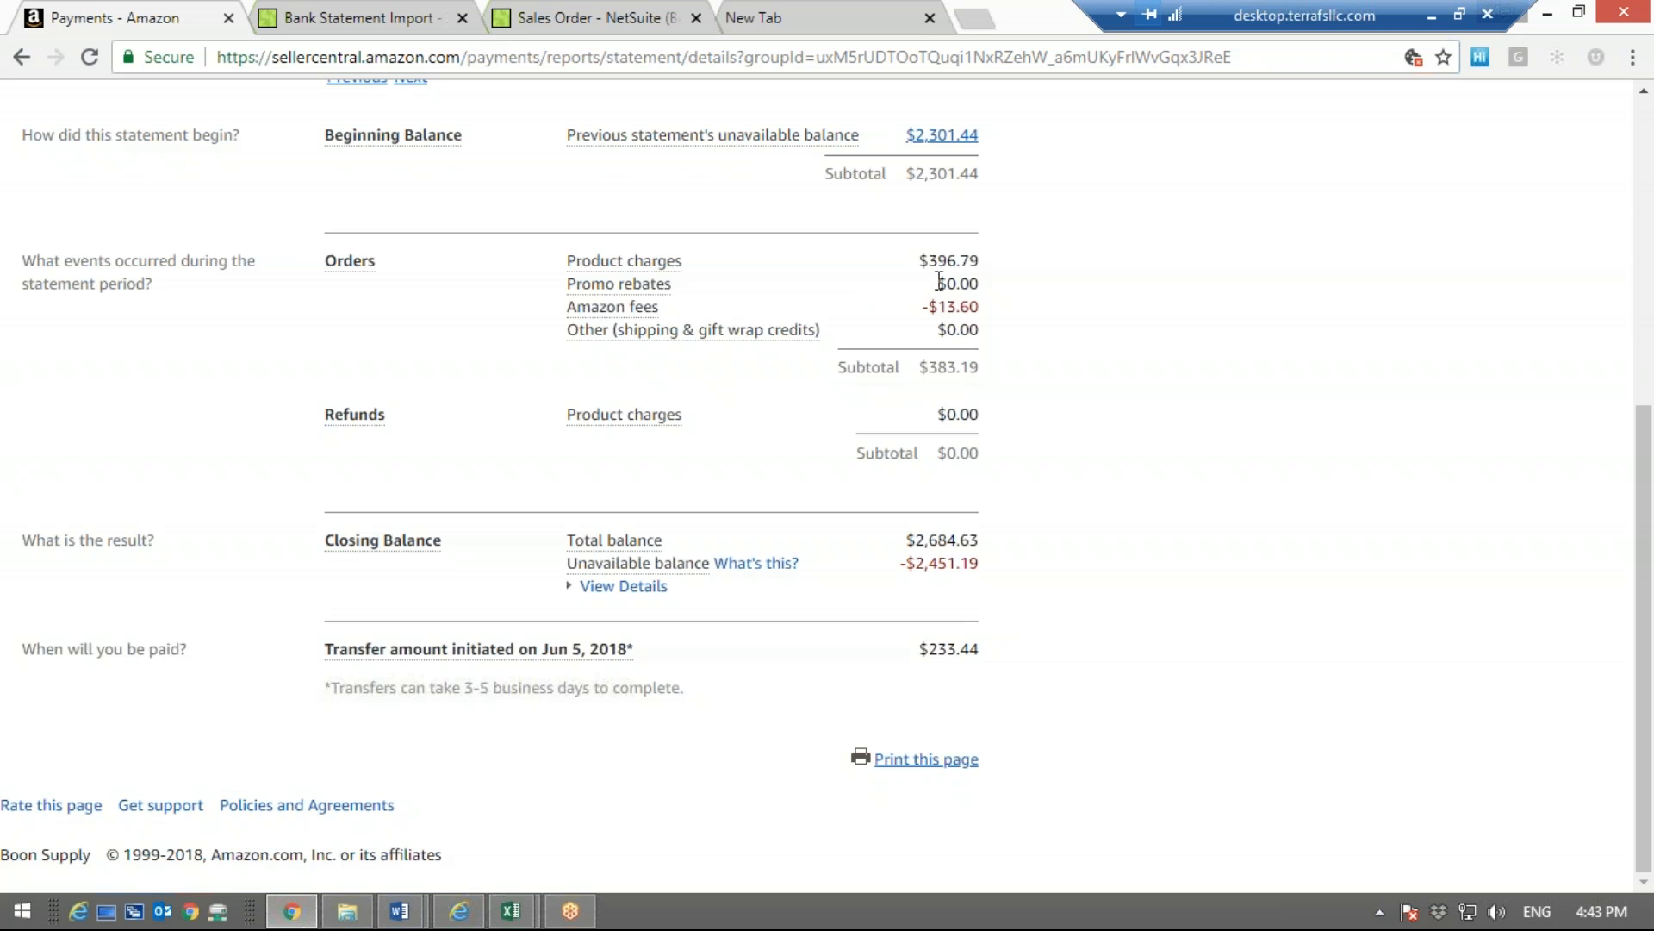
{"action": "left_click_drag", "start_coordinate": [970, 308], "coordinate": [980, 308]}
{"action": "left_click", "coordinate": [1008, 382]}
{"action": "left_click_drag", "start_coordinate": [989, 373], "coordinate": [931, 371]}
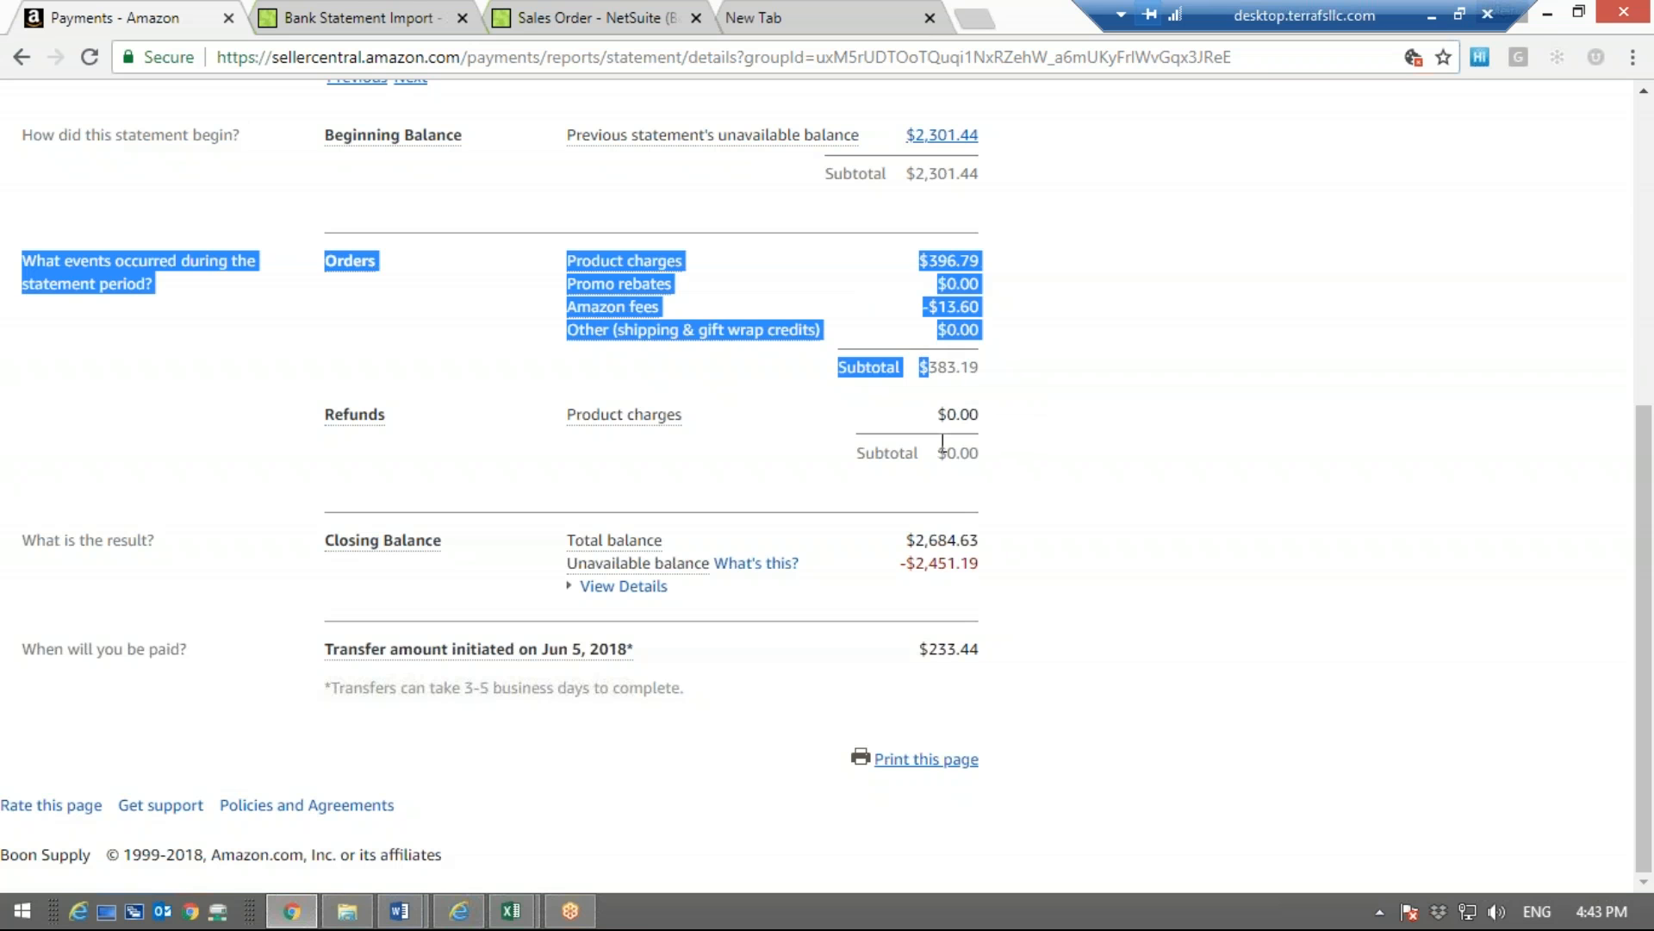
{"action": "triple_click", "coordinate": [928, 539]}
{"action": "left_click", "coordinate": [1025, 528]}
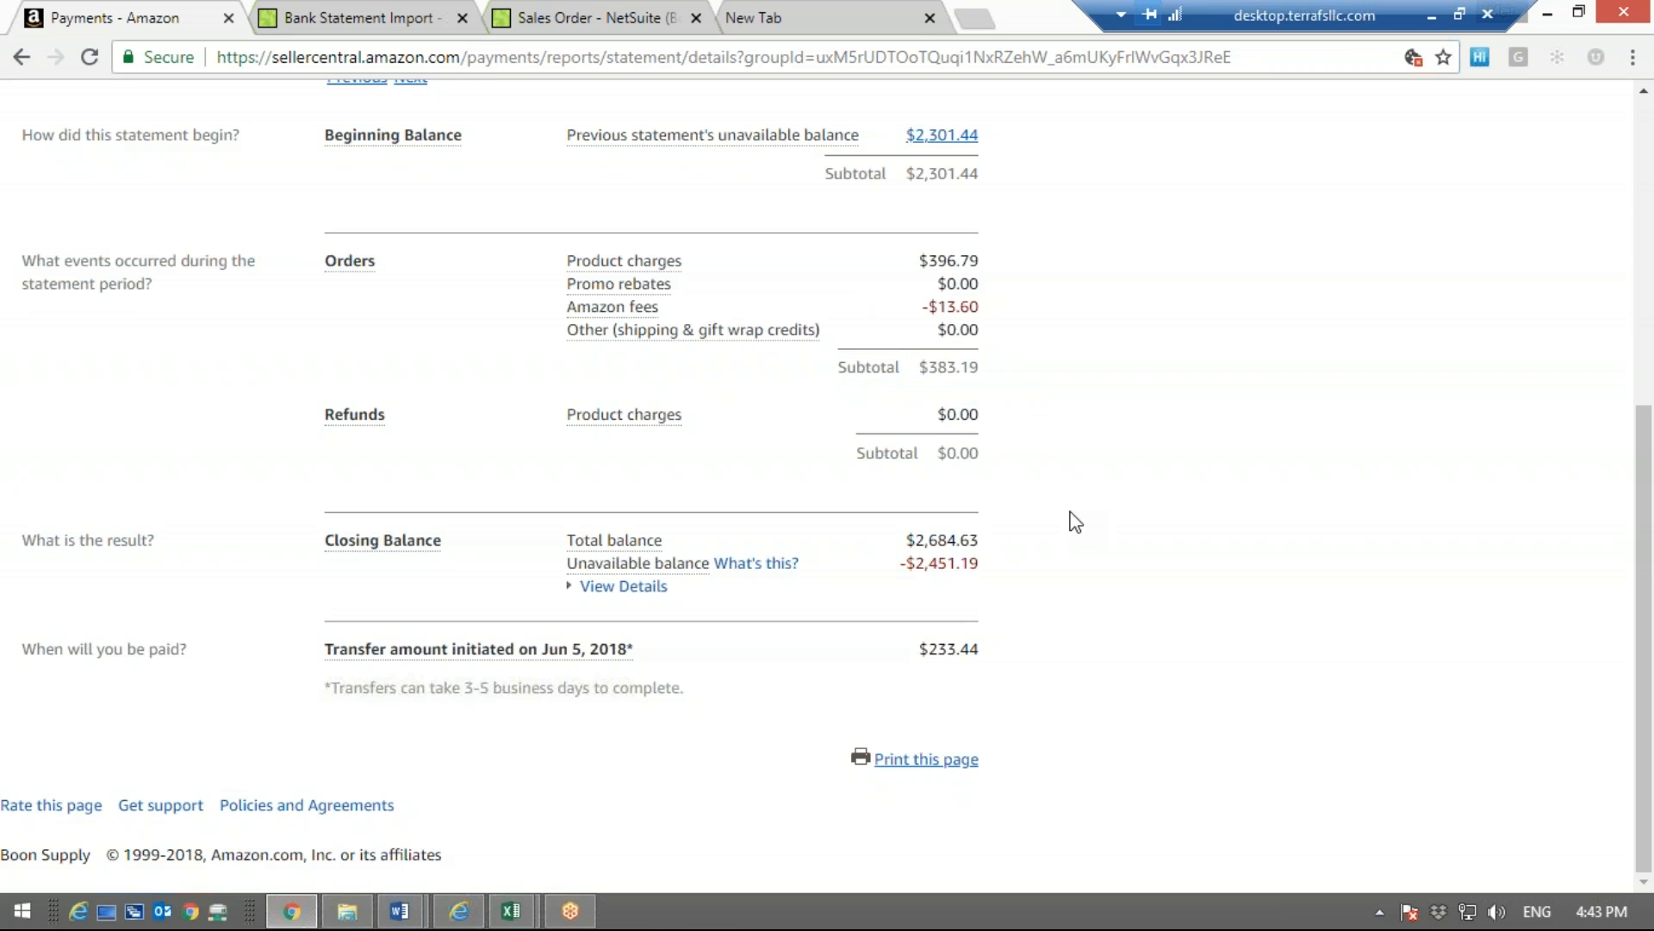
Trace the payout from the beginning balance subtotal through the unavailable balance to the transfer amount initiated on Jun 5, 2018
{"action": "left_click_drag", "start_coordinate": [911, 175], "coordinate": [982, 192]}
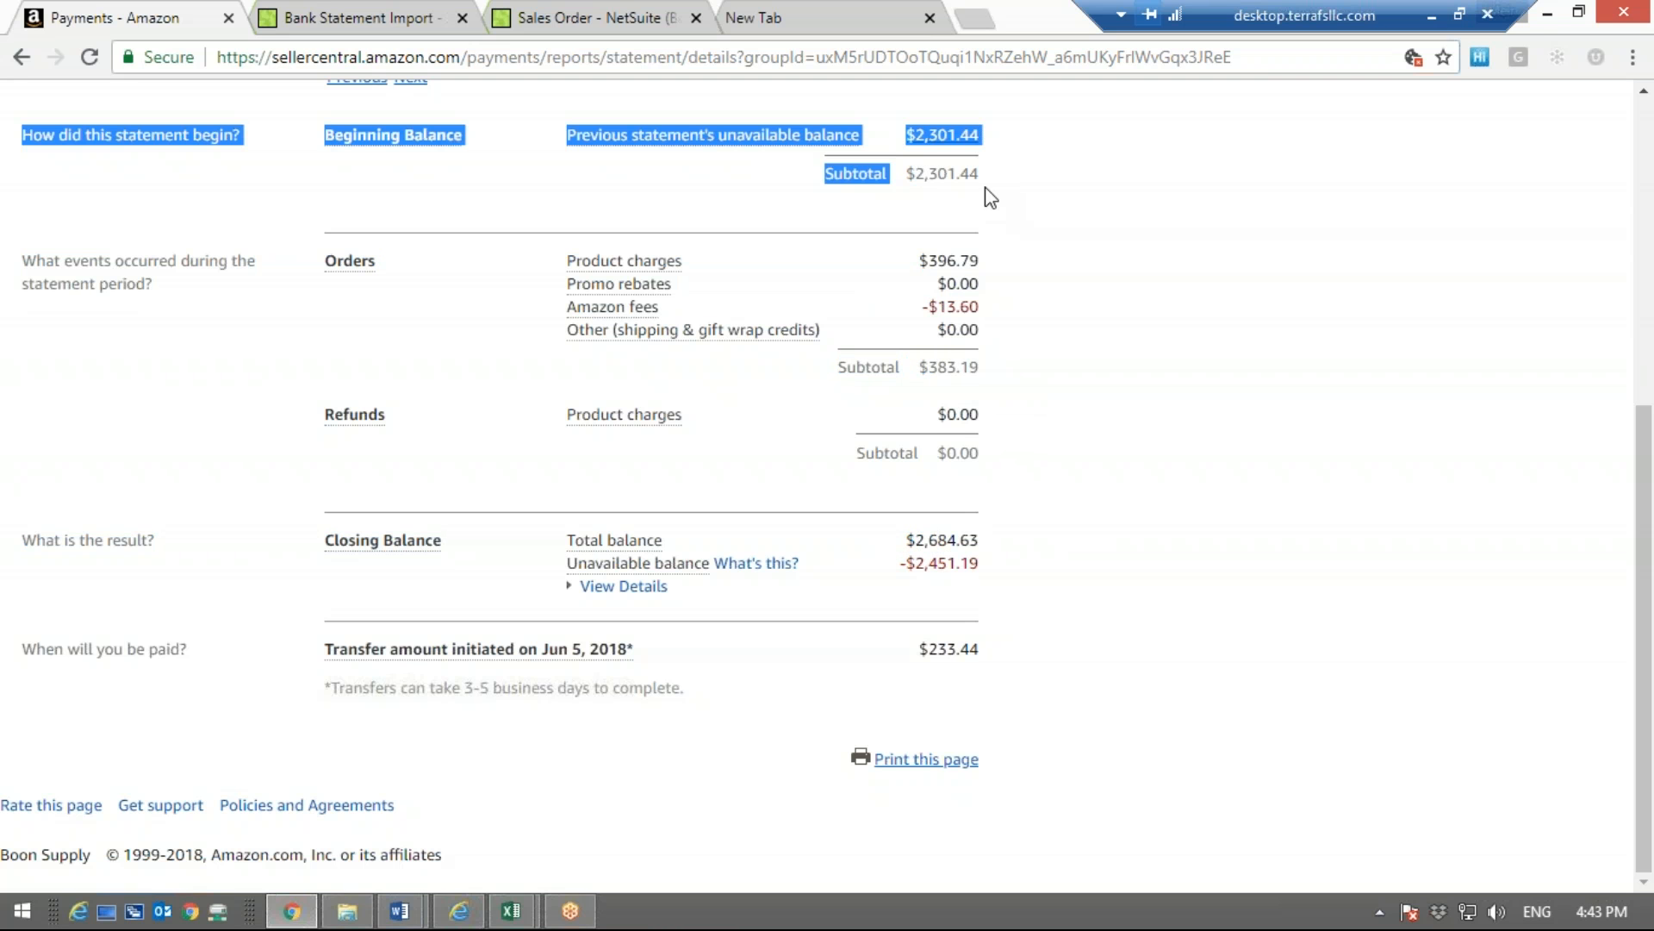
{"action": "left_click", "coordinate": [1021, 372]}
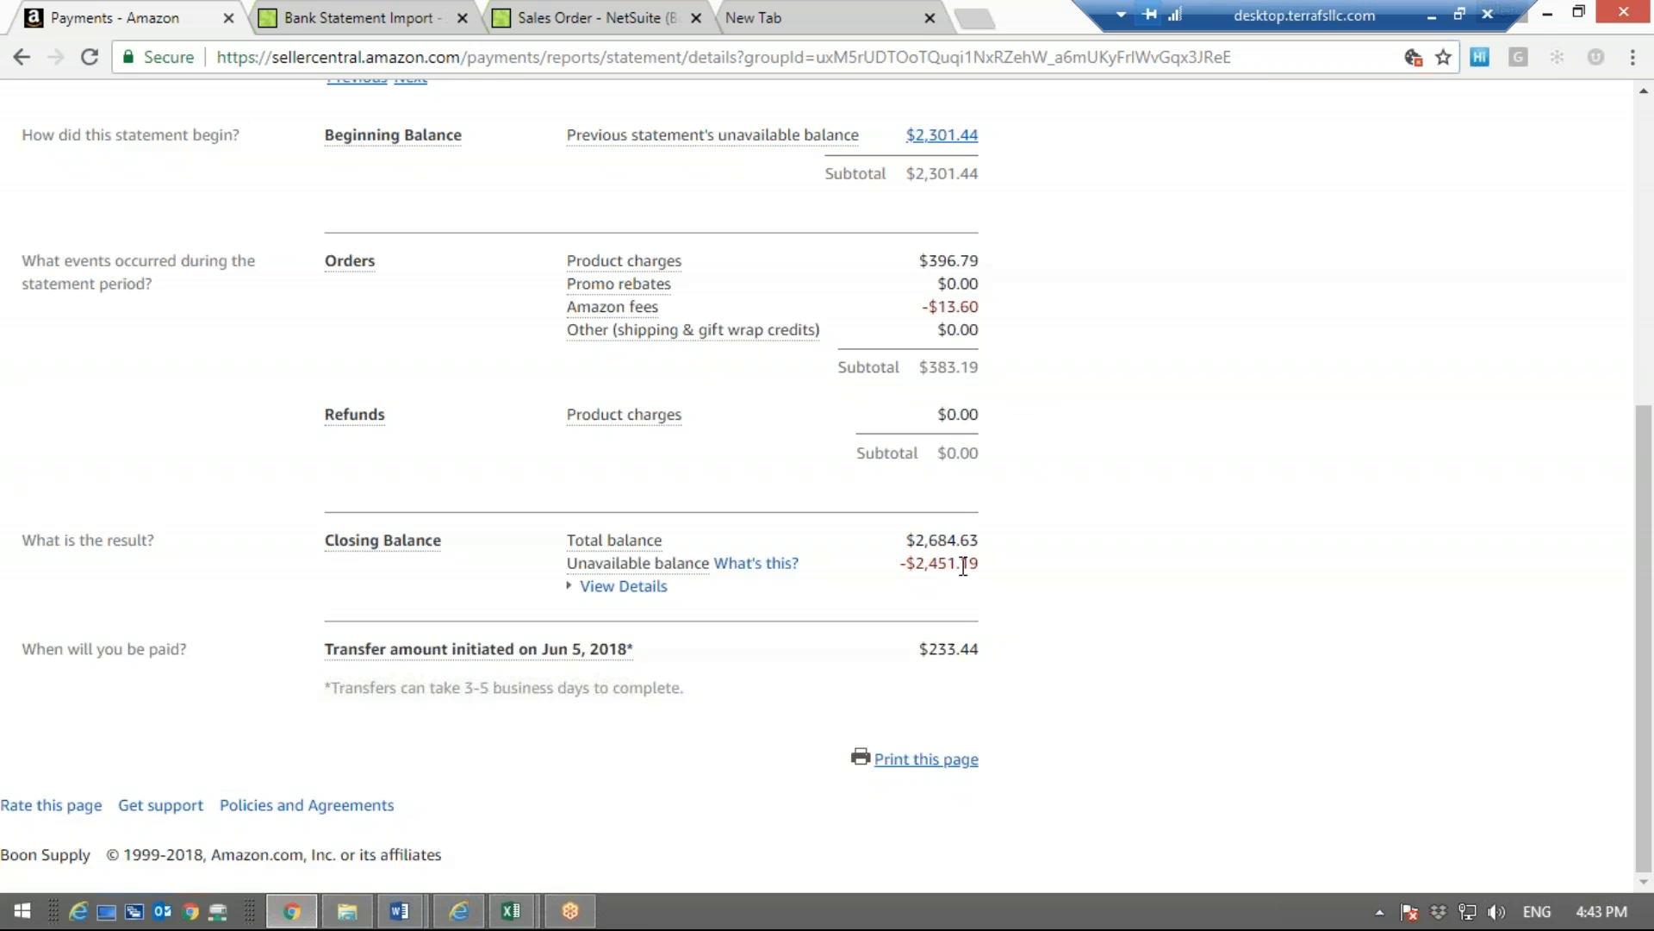
{"action": "left_click_drag", "start_coordinate": [986, 572], "coordinate": [916, 566]}
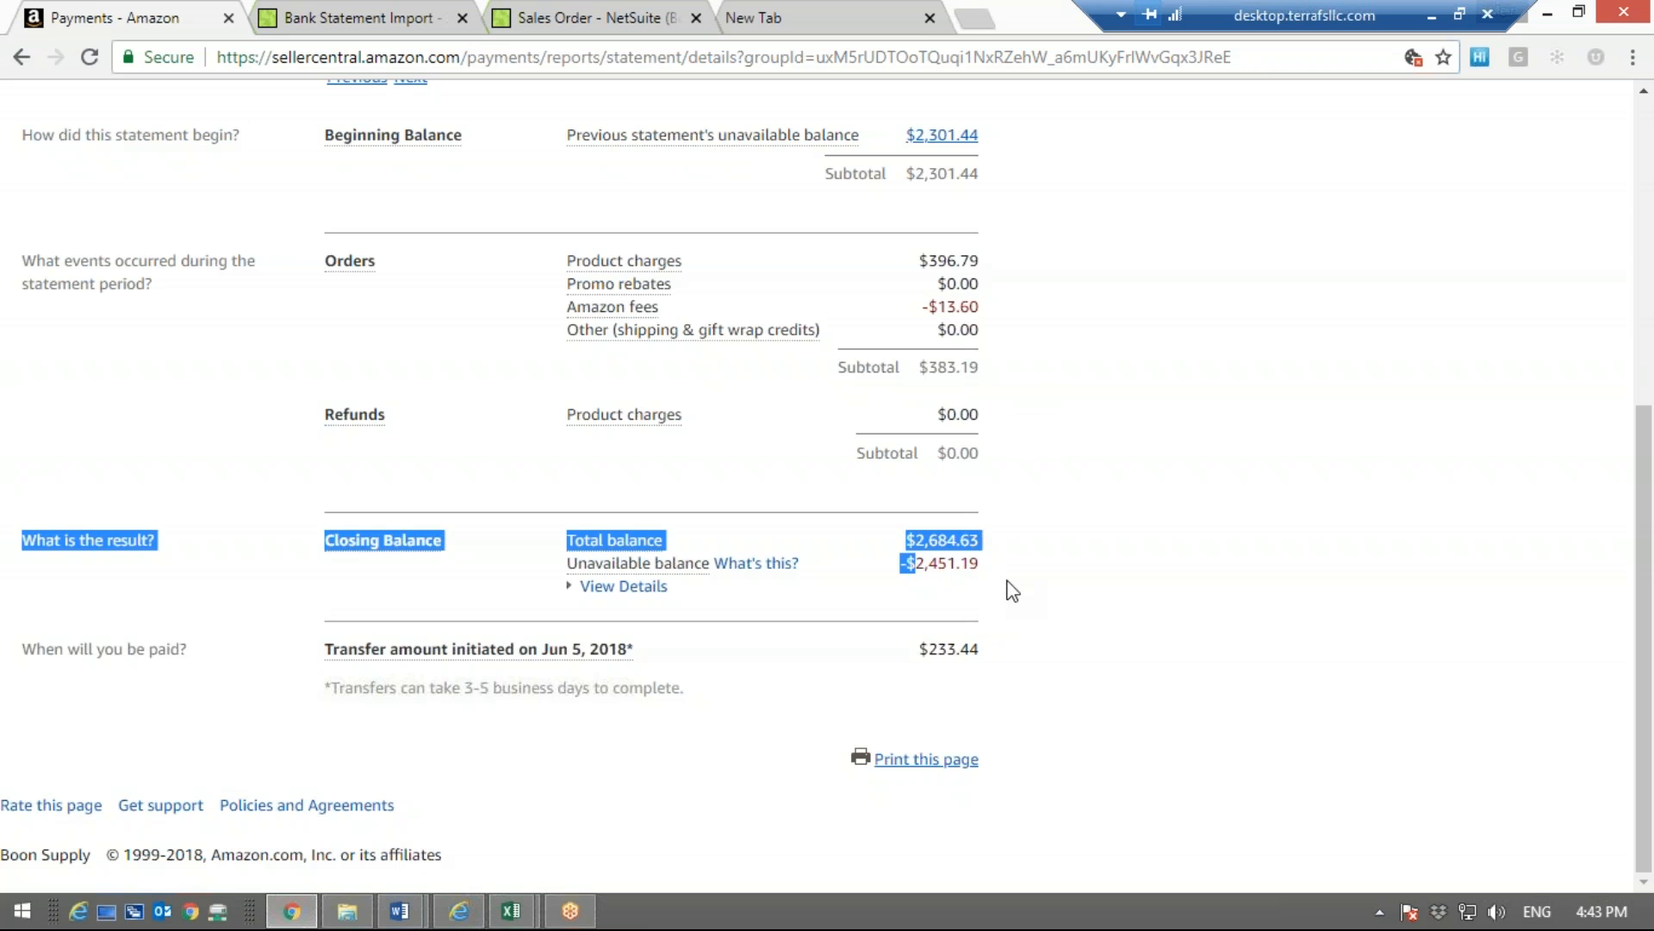
{"action": "left_click", "coordinate": [1002, 580]}
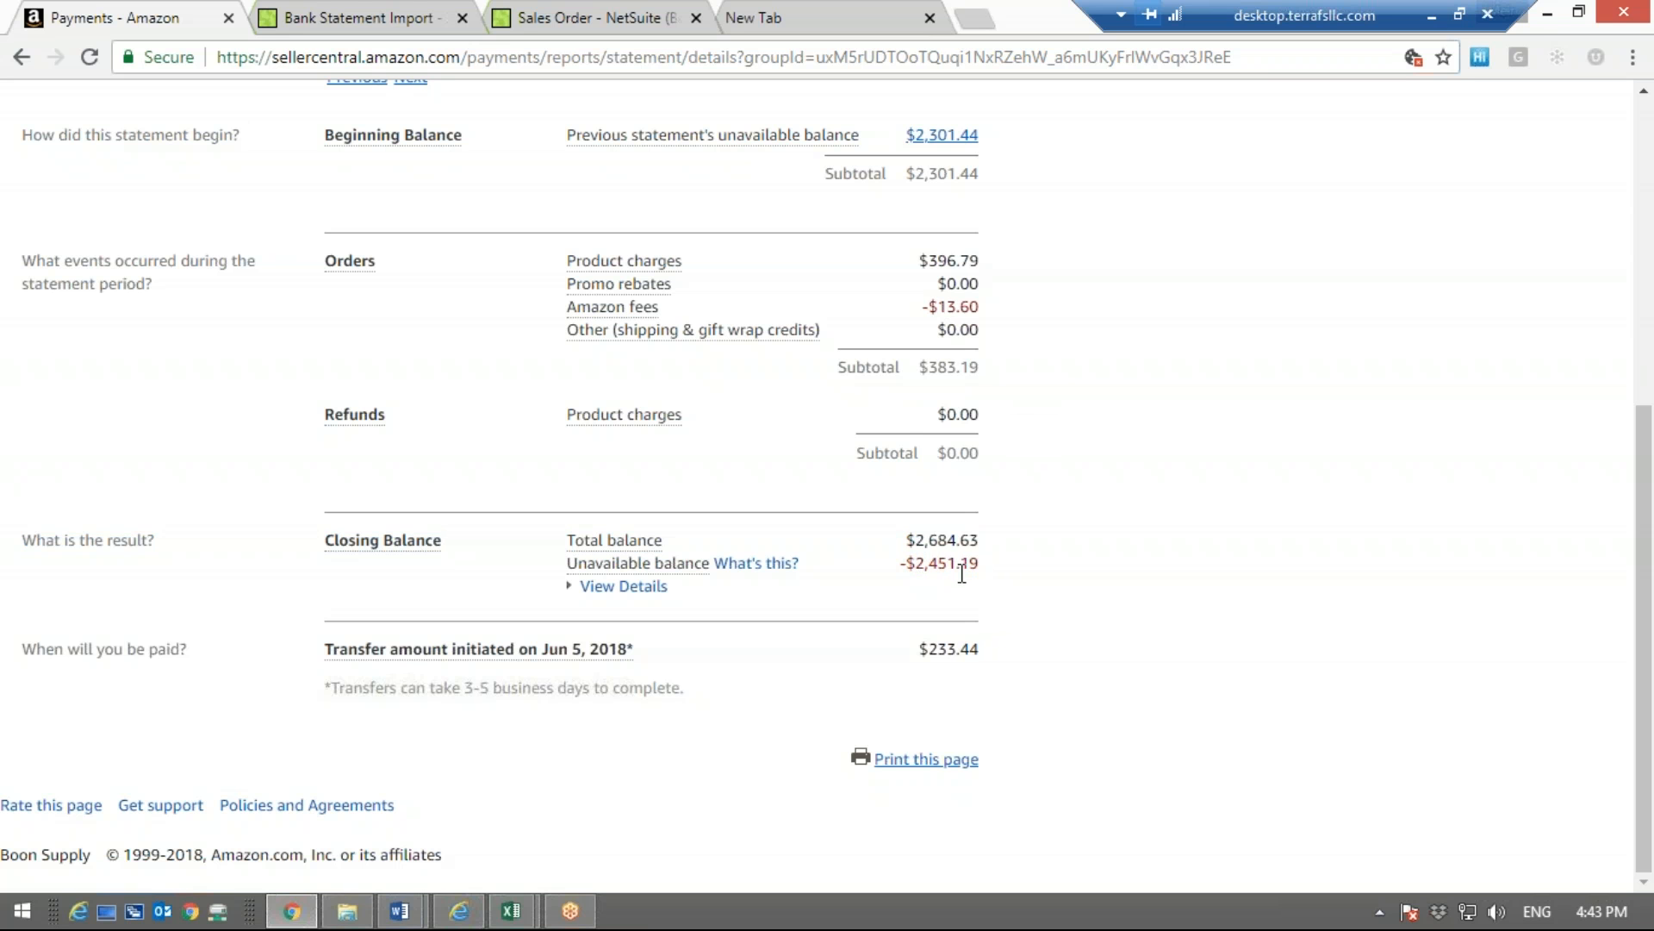
{"action": "left_click_drag", "start_coordinate": [916, 648], "coordinate": [978, 652]}
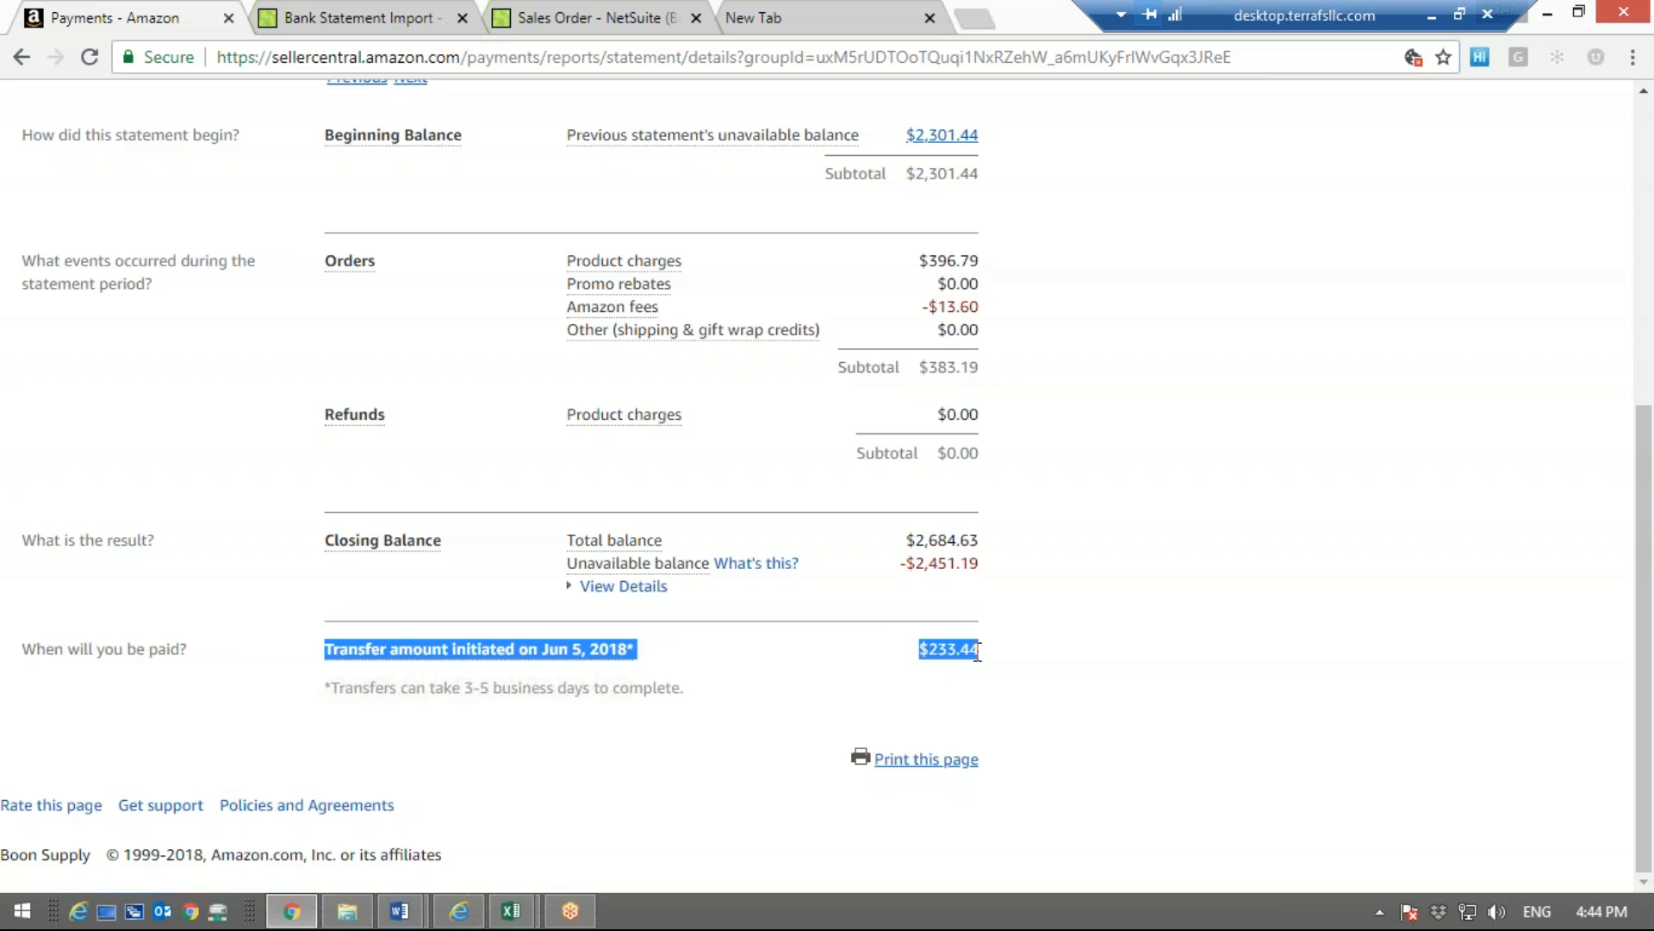
{"action": "left_click", "coordinate": [922, 285]}
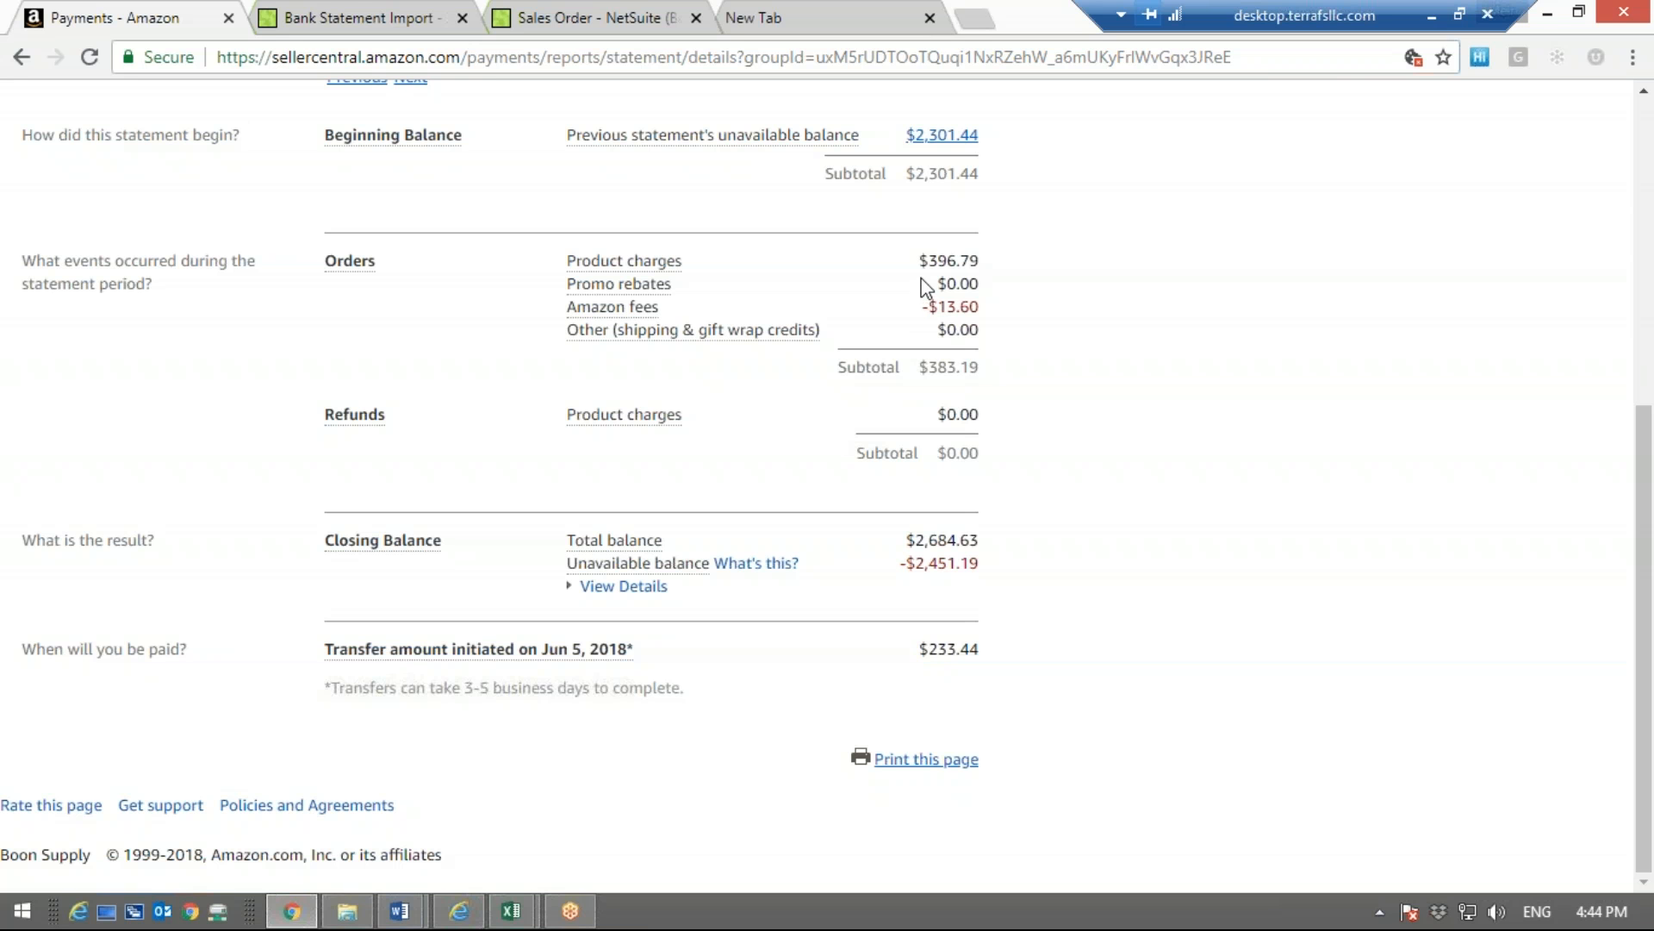
Compare the order charges and subtotal with the transfer amount, and review the whole statement up to the transfer notice
{"action": "left_click_drag", "start_coordinate": [918, 261], "coordinate": [979, 266]}
{"action": "left_click_drag", "start_coordinate": [980, 329], "coordinate": [936, 331]}
{"action": "left_click", "coordinate": [991, 375]}
{"action": "triple_click", "coordinate": [993, 377]}
{"action": "left_click", "coordinate": [1035, 586]}
{"action": "right_click", "coordinate": [1036, 586]}
{"action": "left_click", "coordinate": [976, 659]}
{"action": "left_click_drag", "start_coordinate": [980, 648], "coordinate": [928, 648]}
{"action": "left_click", "coordinate": [926, 649]}
{"action": "scroll", "coordinate": [1171, 347], "scroll_direction": "up", "scroll_amount": 2}
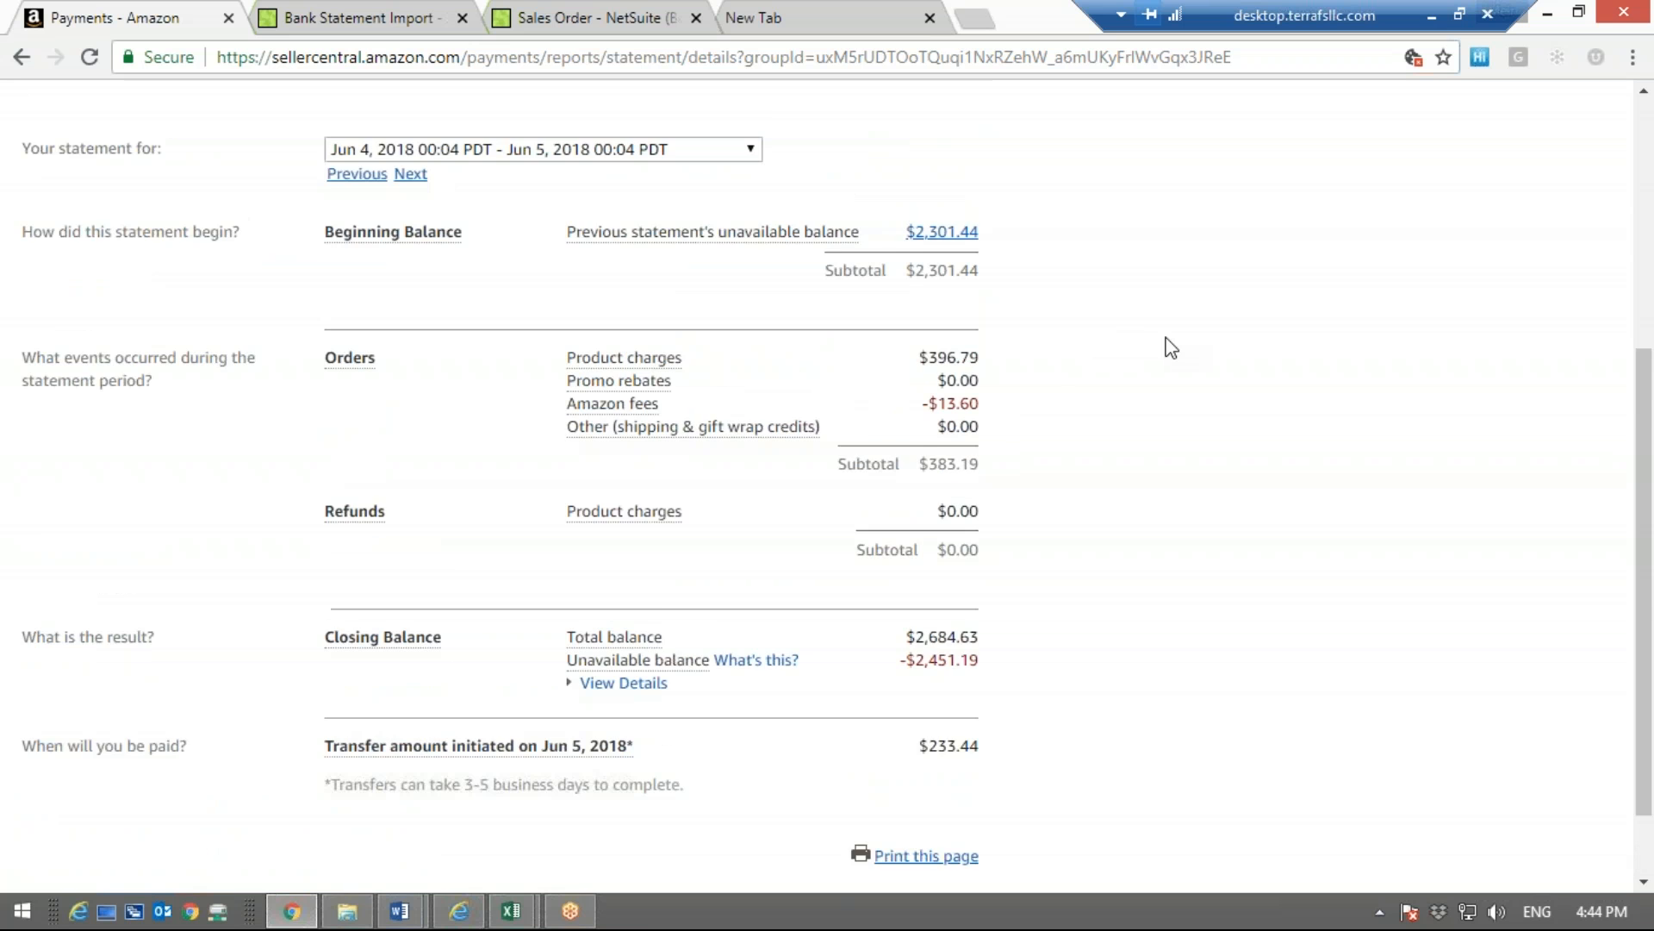
{"action": "scroll", "coordinate": [1171, 348], "scroll_direction": "down", "scroll_amount": 1}
{"action": "scroll", "coordinate": [1171, 348], "scroll_direction": "up", "scroll_amount": 4}
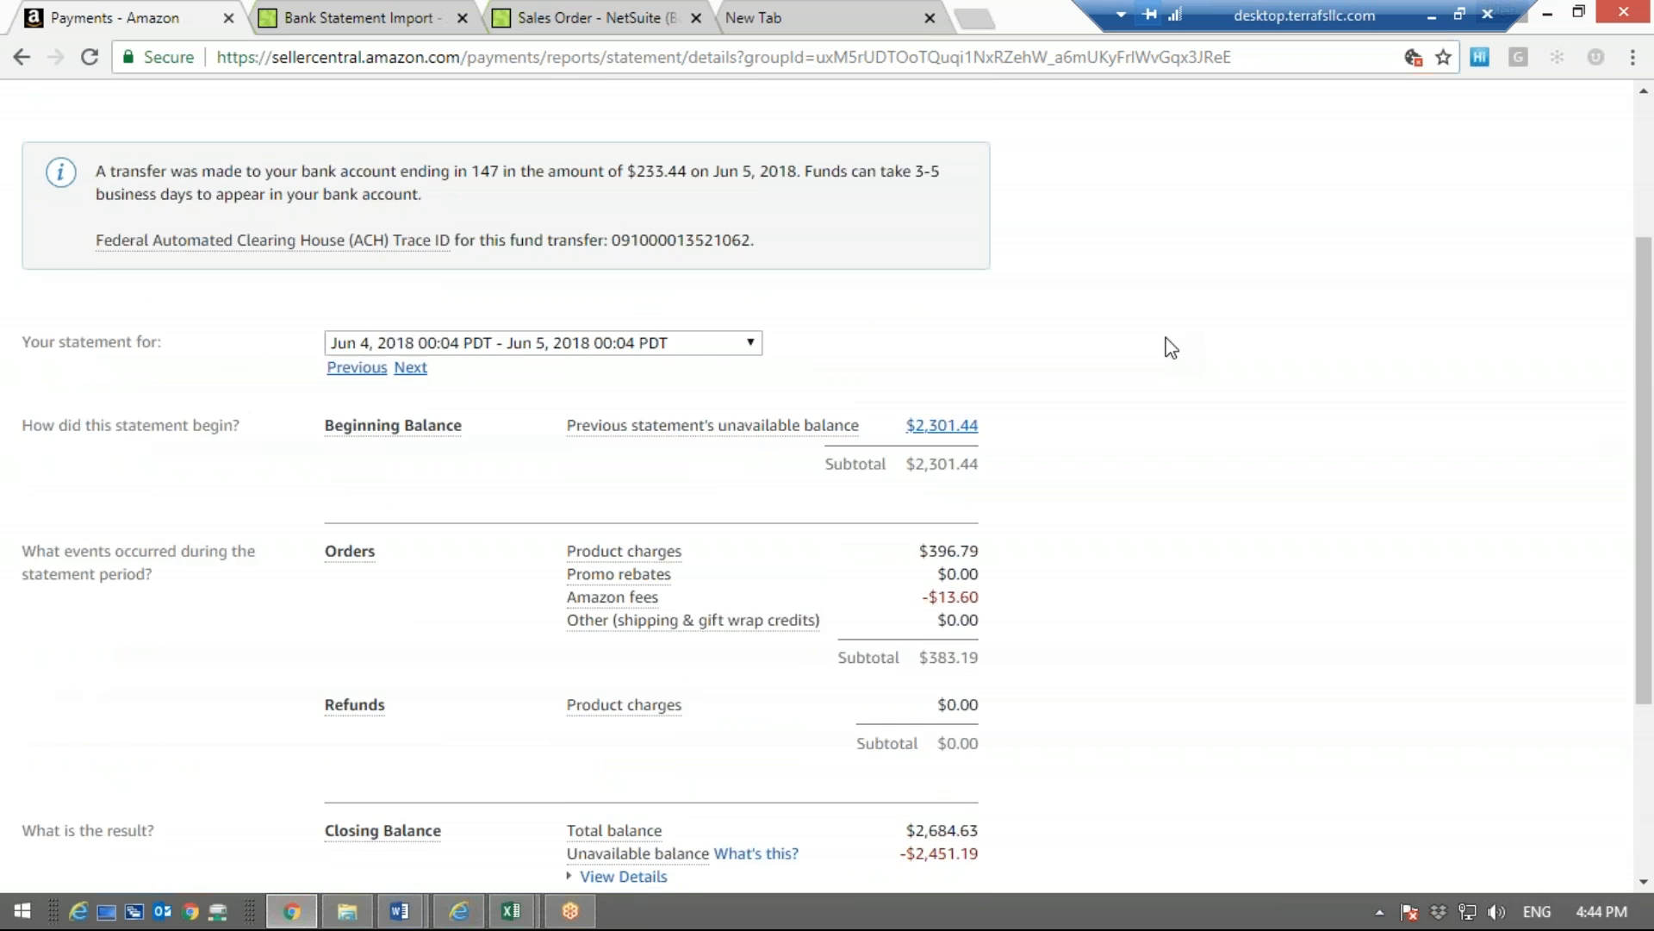
{"action": "scroll", "coordinate": [1171, 347], "scroll_direction": "up", "scroll_amount": 1}
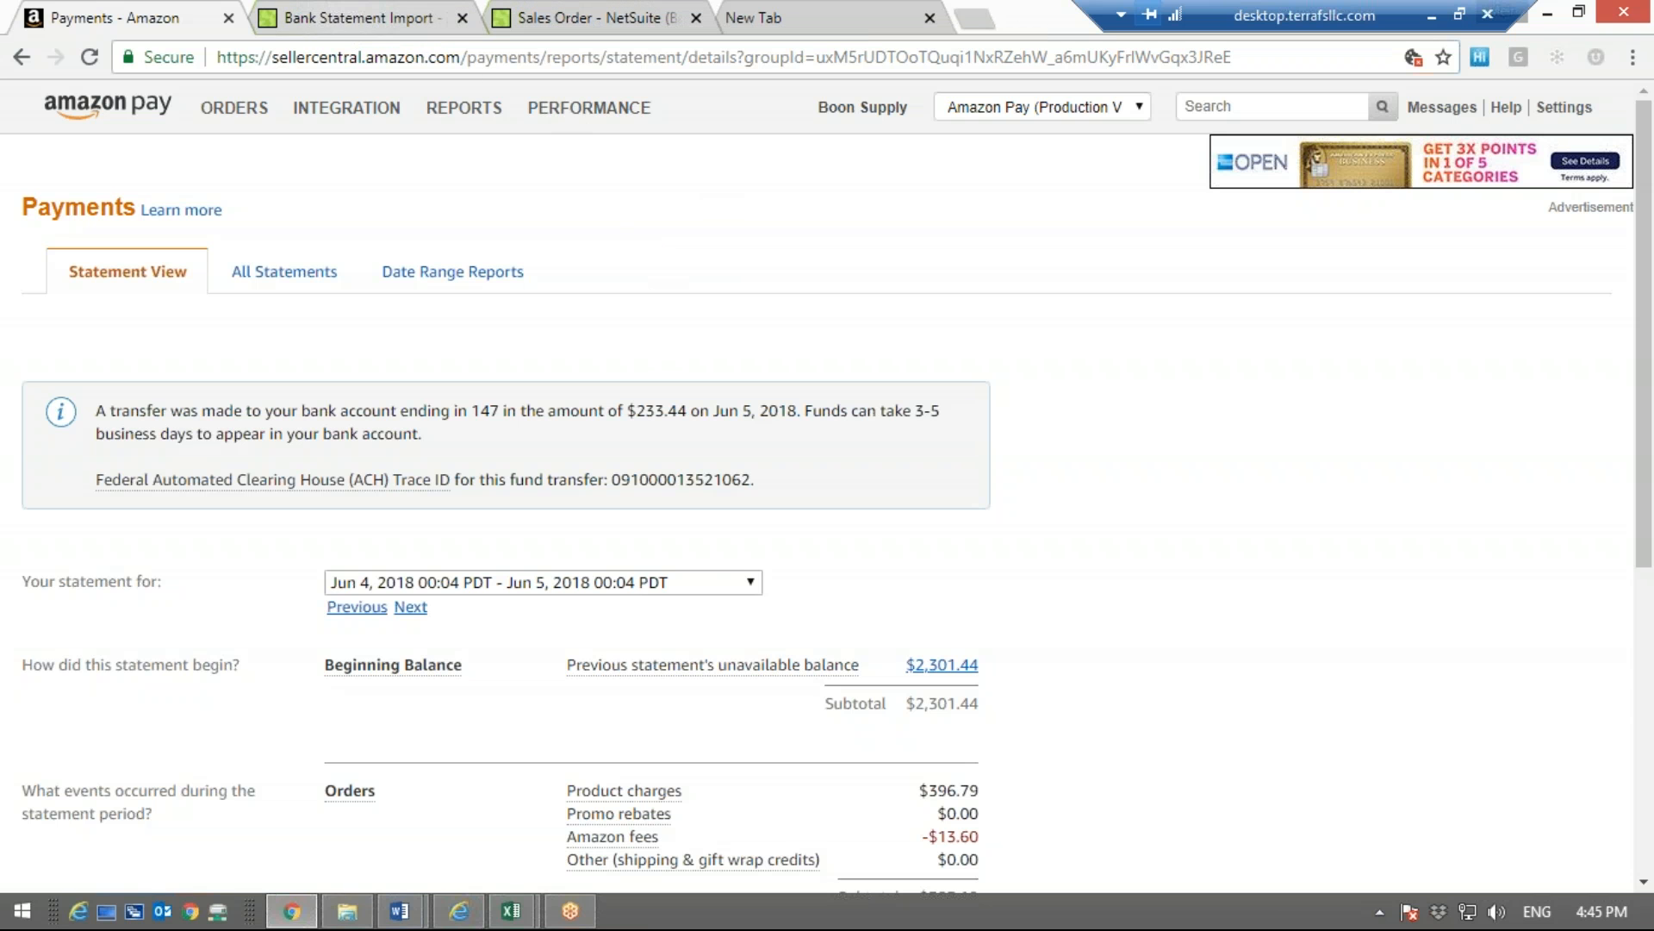
Check the Bank Statement Import list in NetSuite, and bring up the Date Range Reports list back in Amazon Pay
{"action": "left_click", "coordinate": [352, 10]}
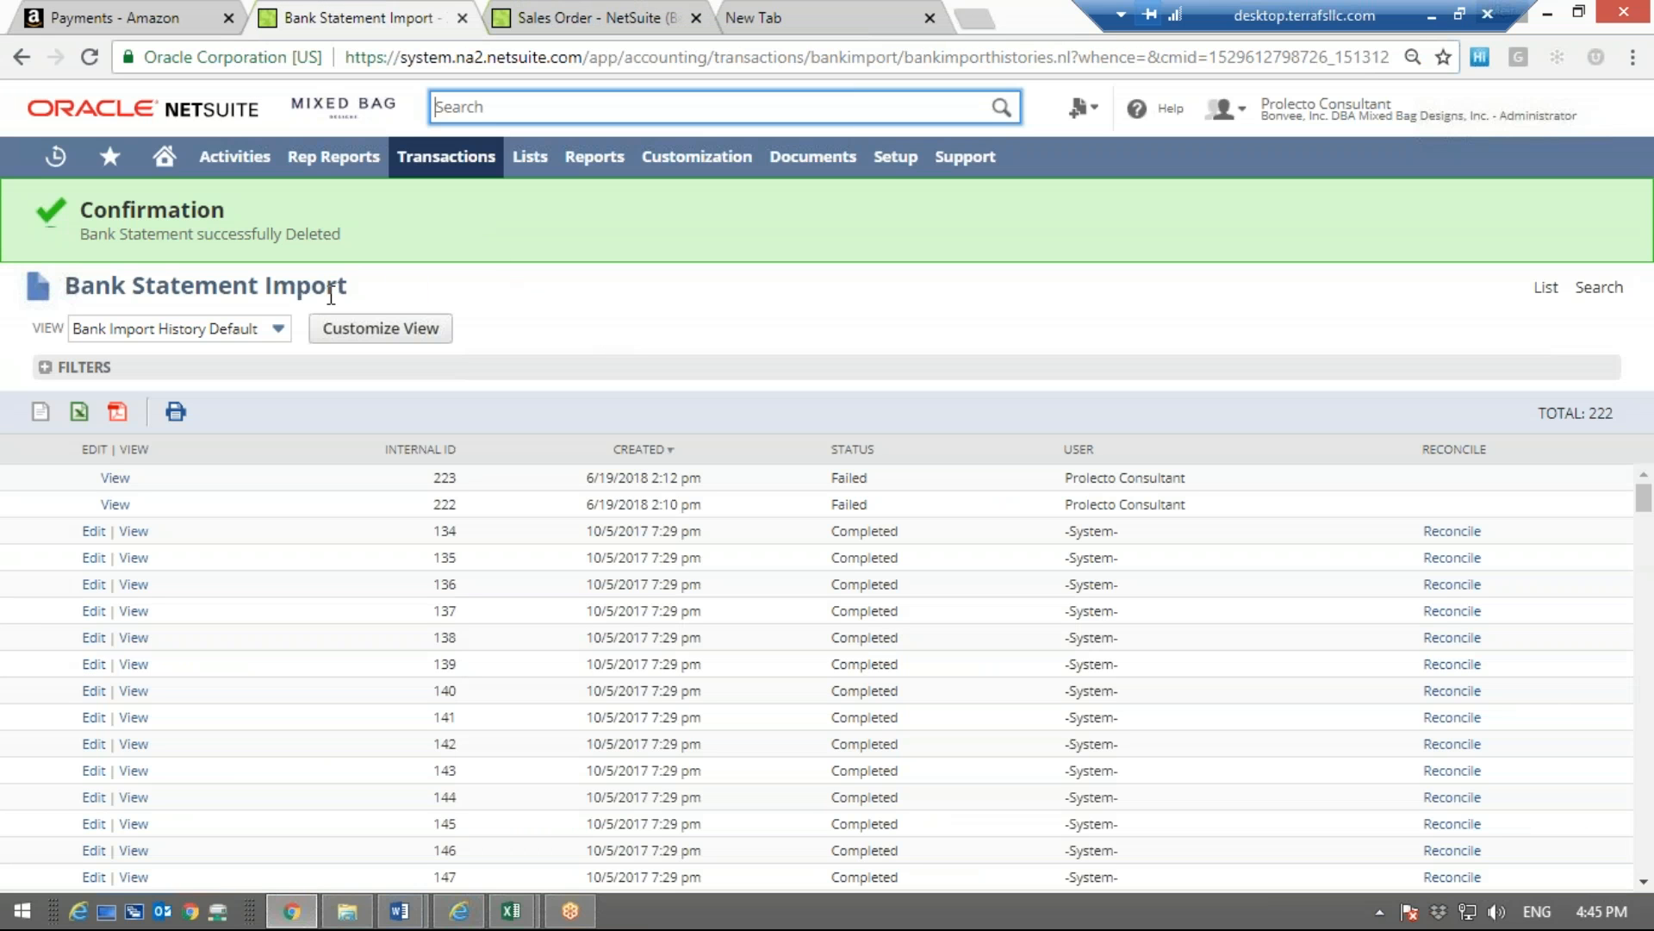
{"action": "left_click", "coordinate": [161, 7]}
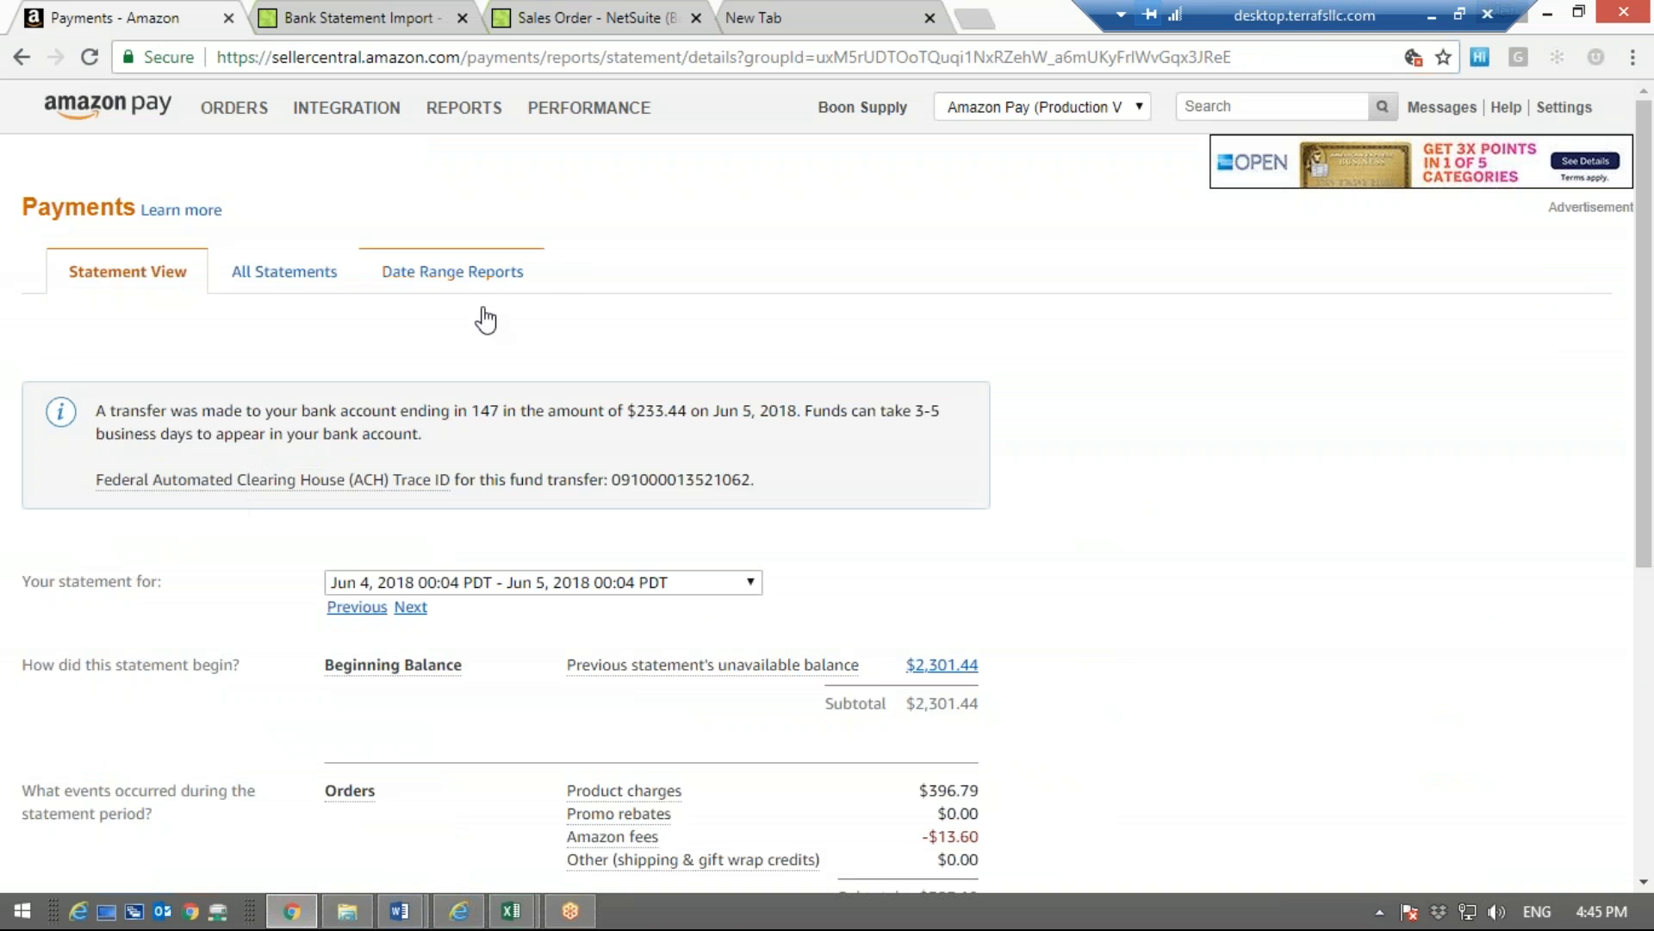
{"action": "left_click", "coordinate": [467, 271]}
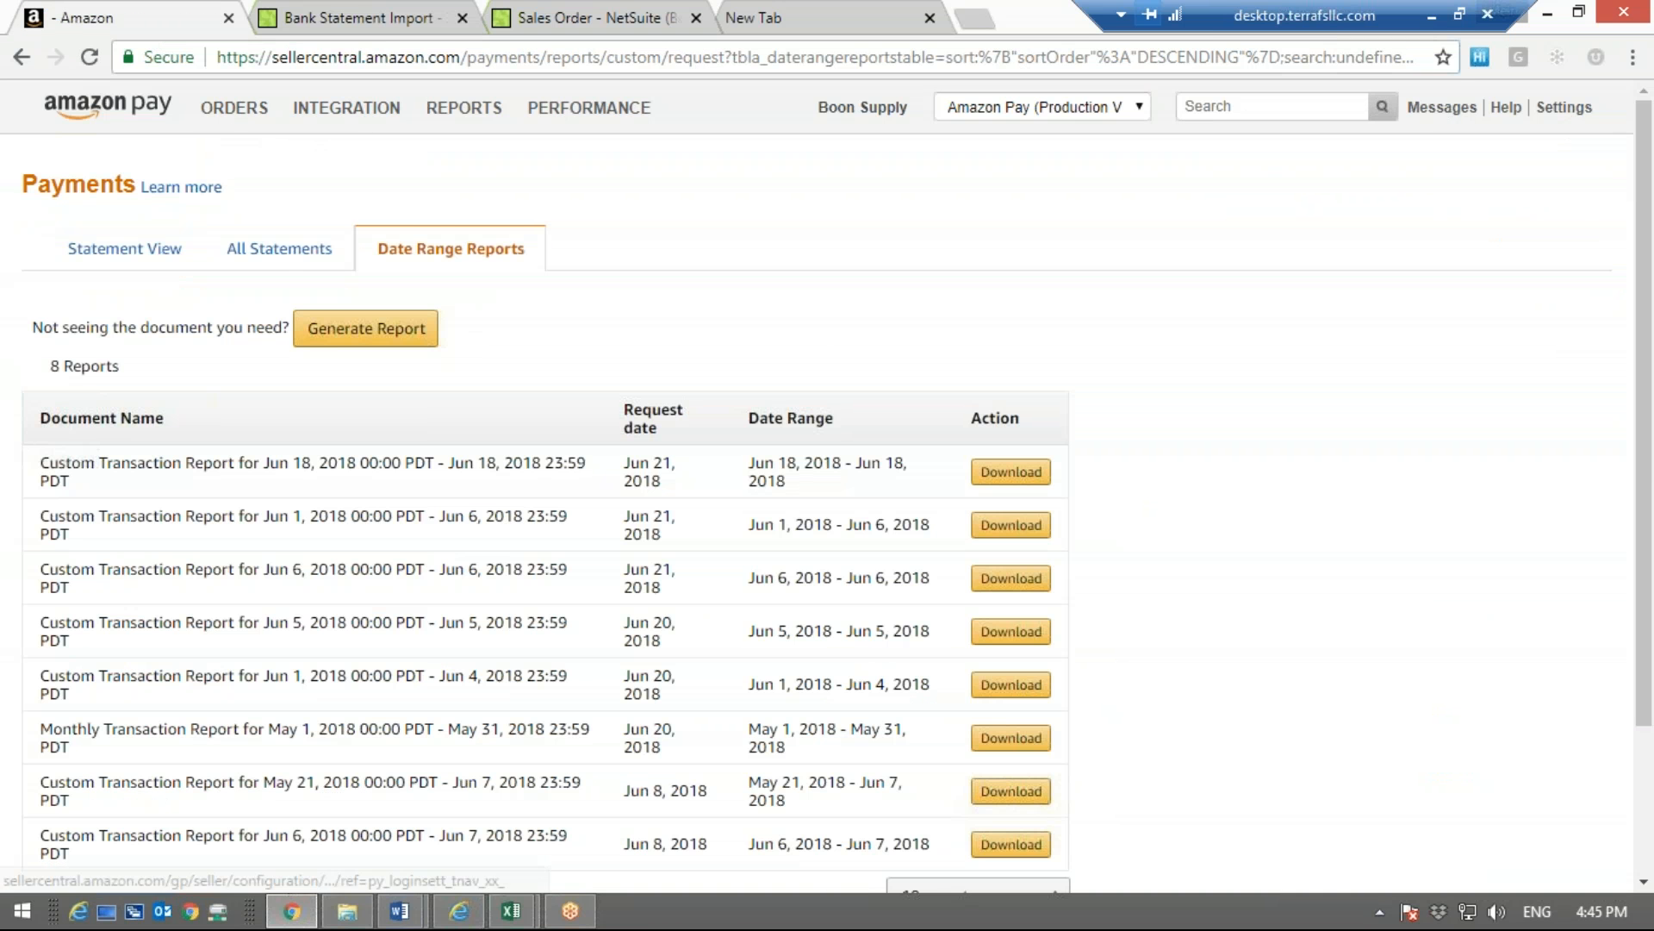
{"action": "left_click", "coordinate": [23, 56]}
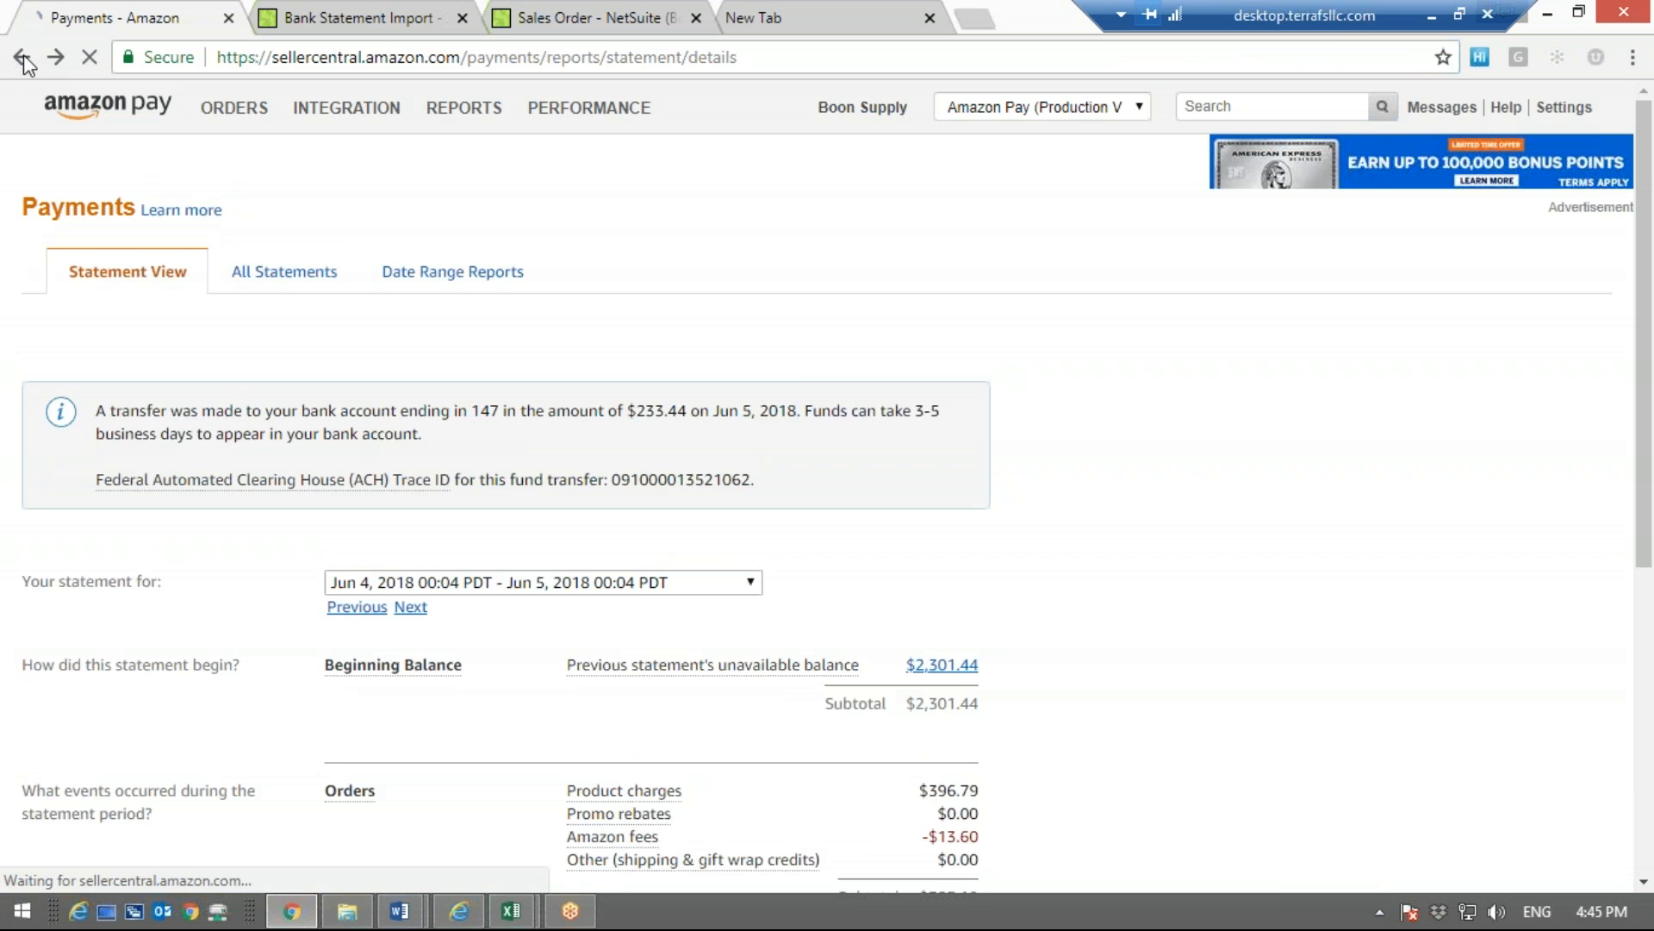
{"action": "left_click", "coordinate": [23, 57]}
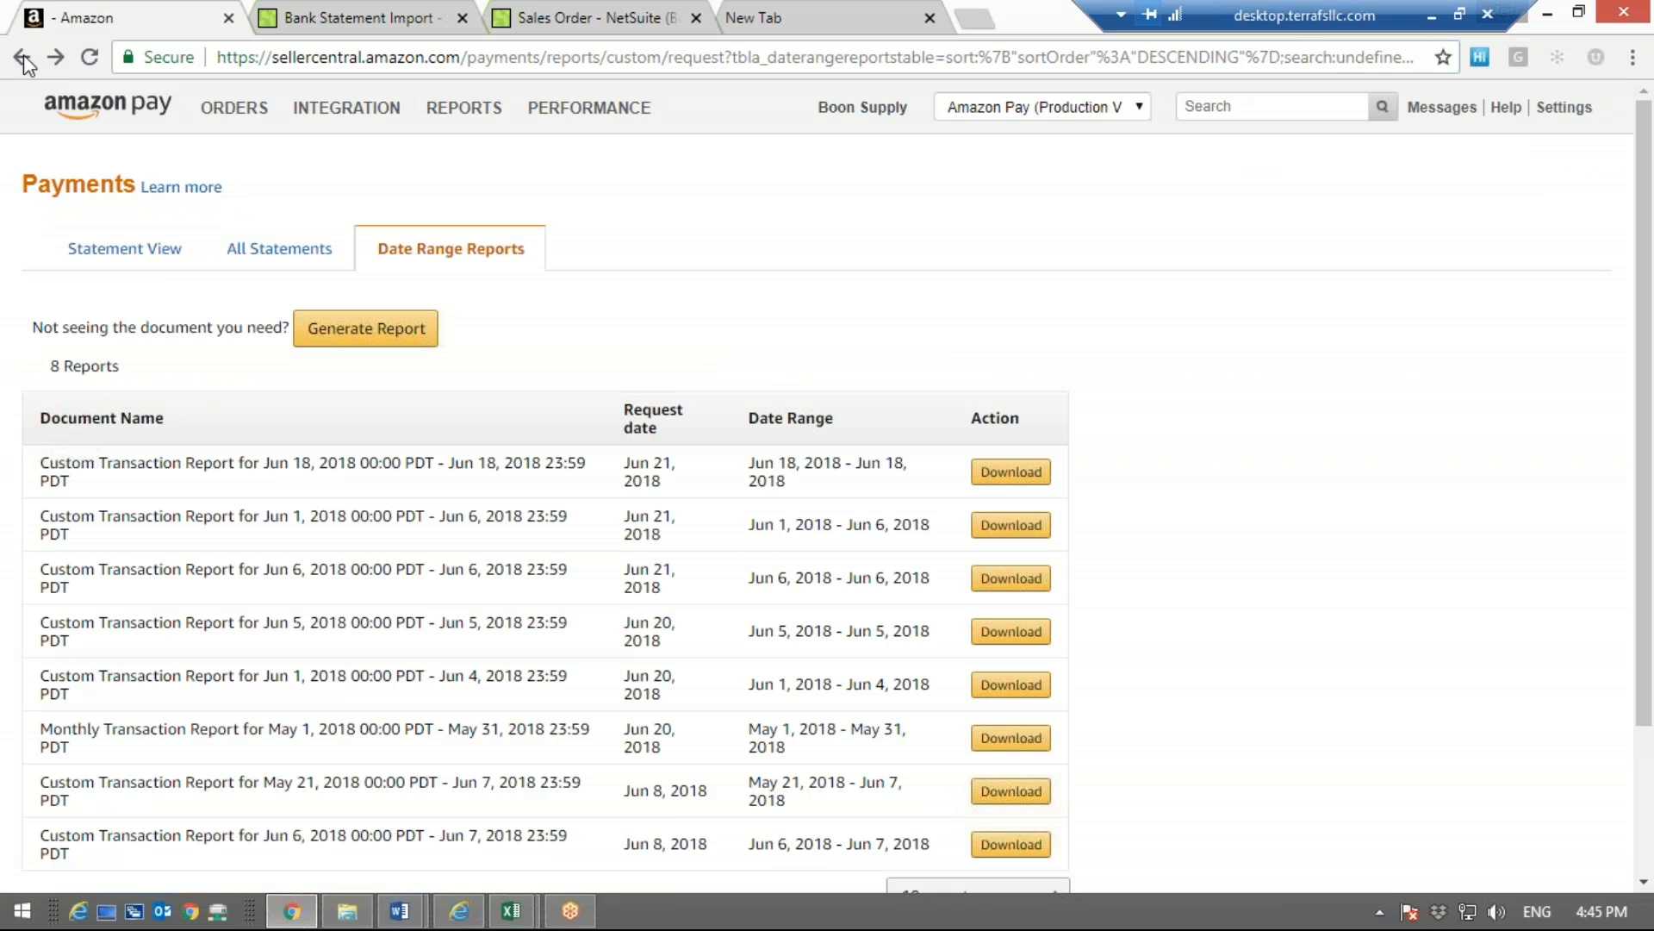
Go back from the Date Range Reports list to the open statement, and load the Amazon Pay home page
{"action": "left_click", "coordinate": [23, 57]}
{"action": "left_click", "coordinate": [23, 57]}
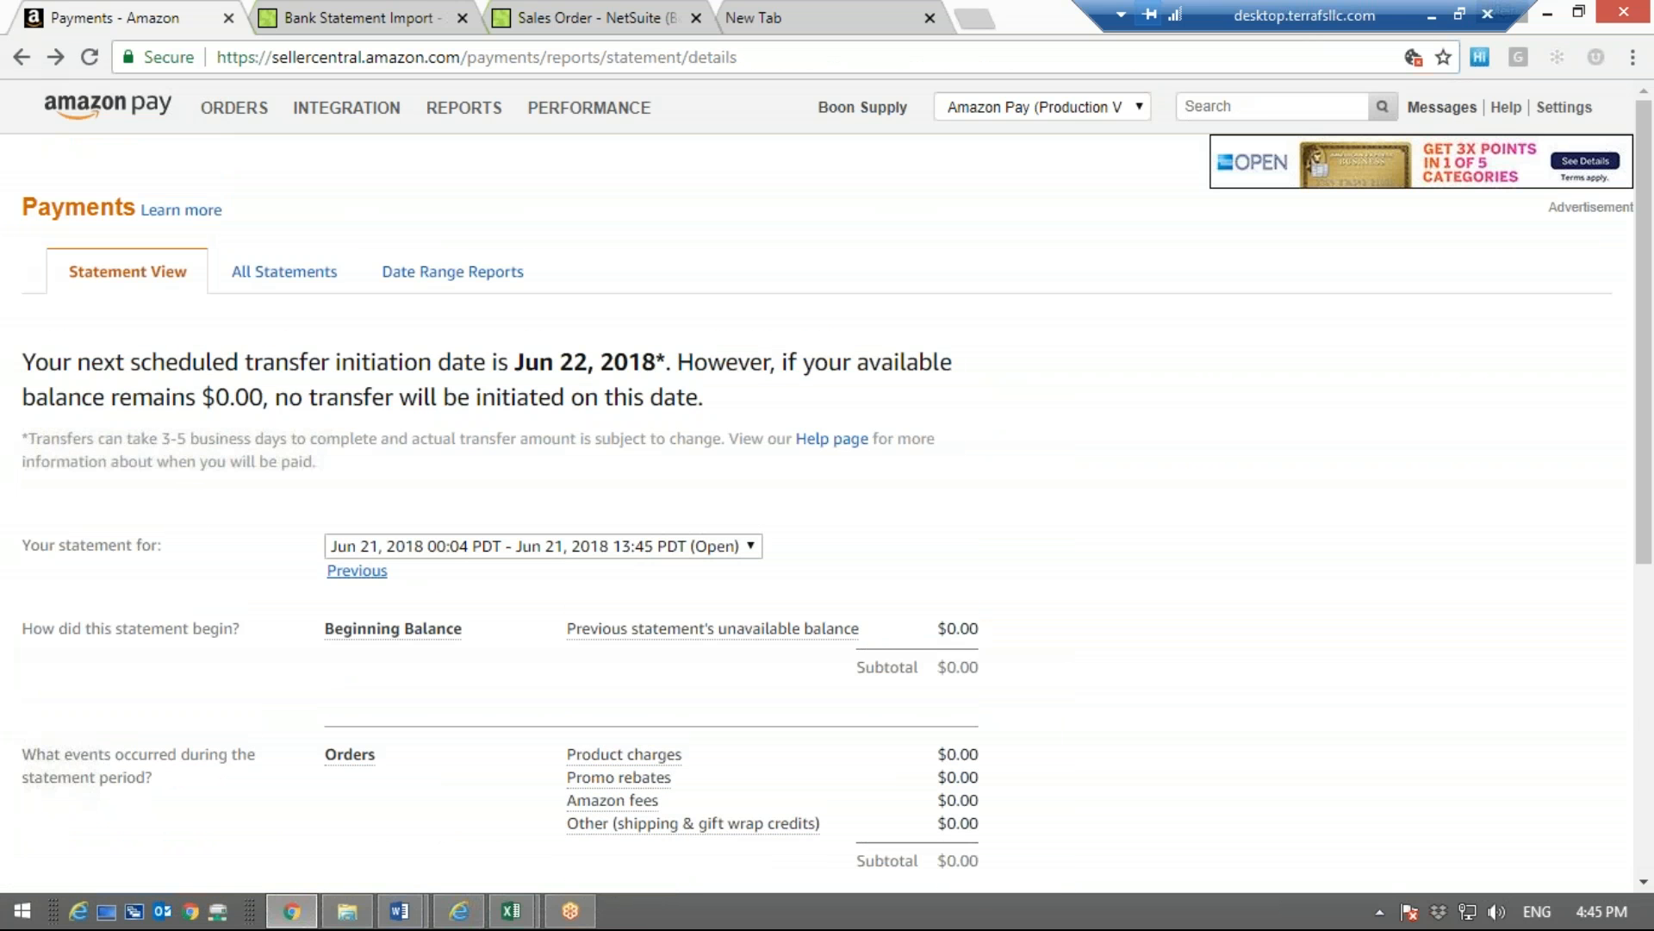
{"action": "mouse_move", "coordinate": [1564, 107]}
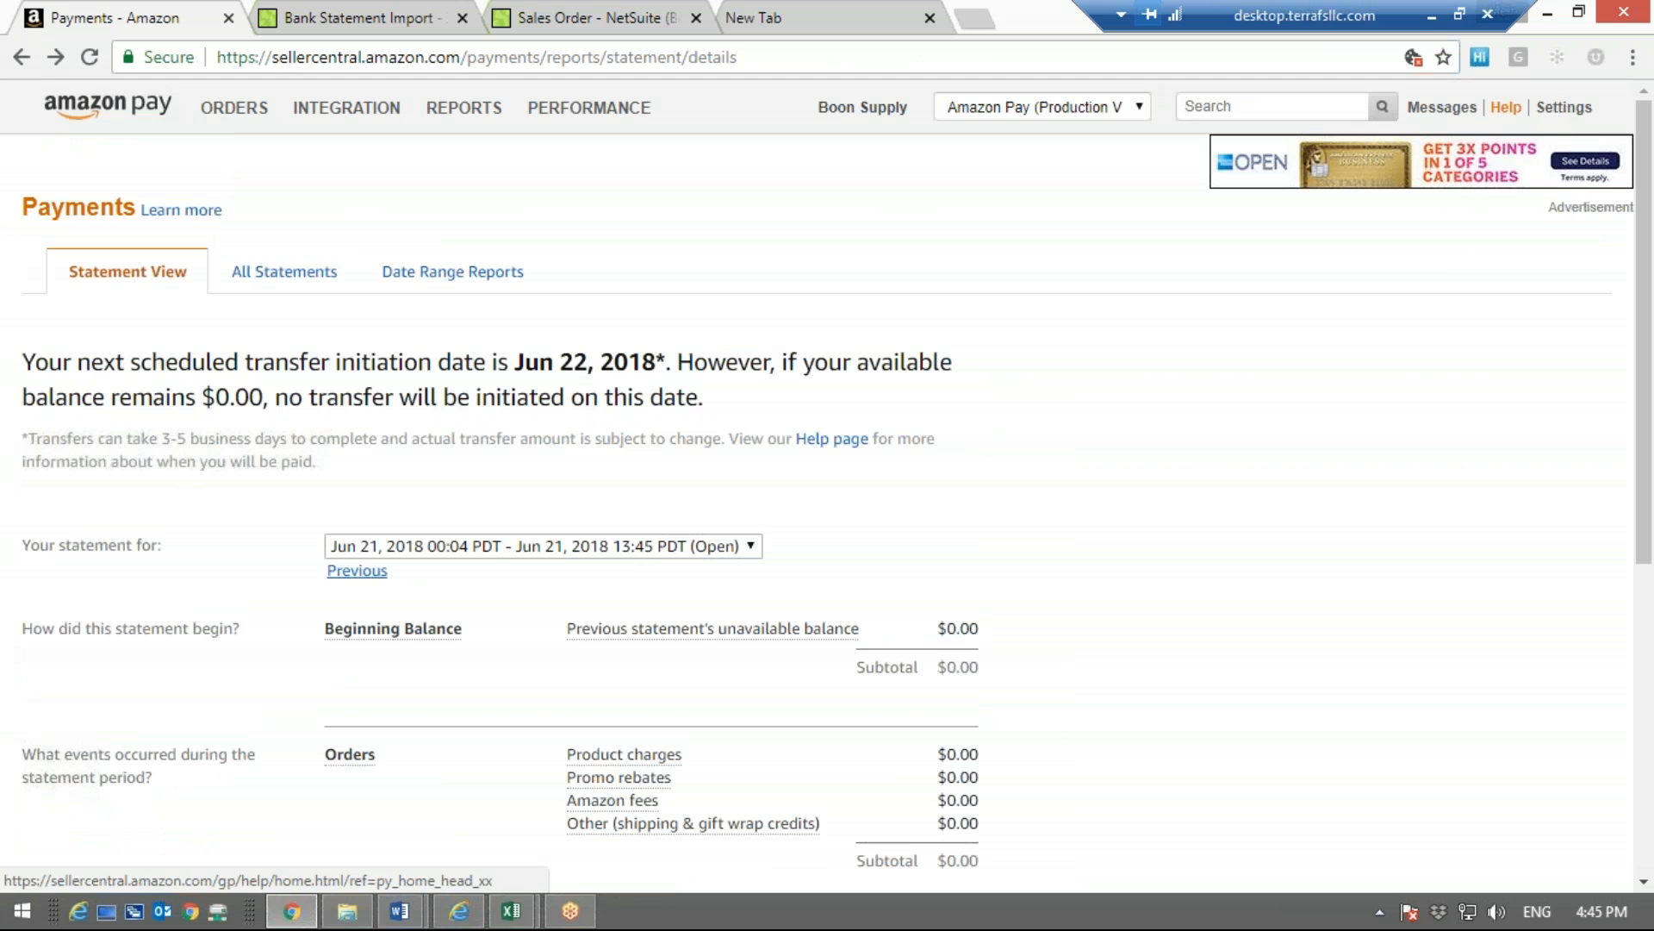
{"action": "left_click", "coordinate": [1558, 155]}
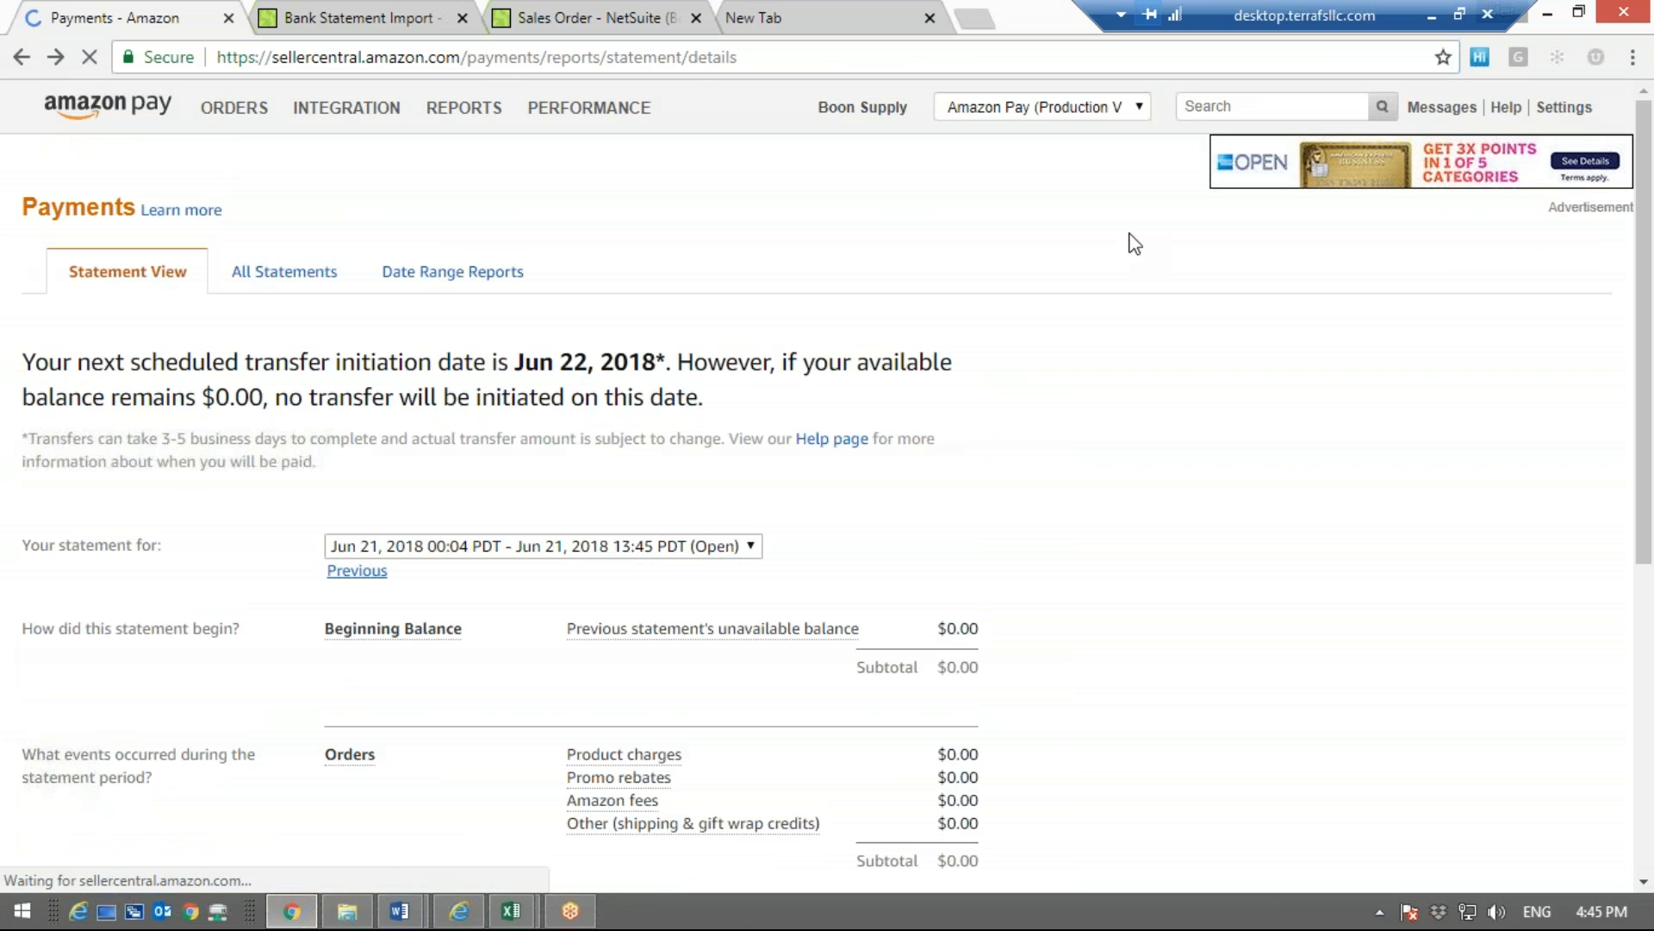
Fill in the account's e-mail on the Seller Central sign-in form from the saved suggestions
{"action": "left_click", "coordinate": [820, 272]}
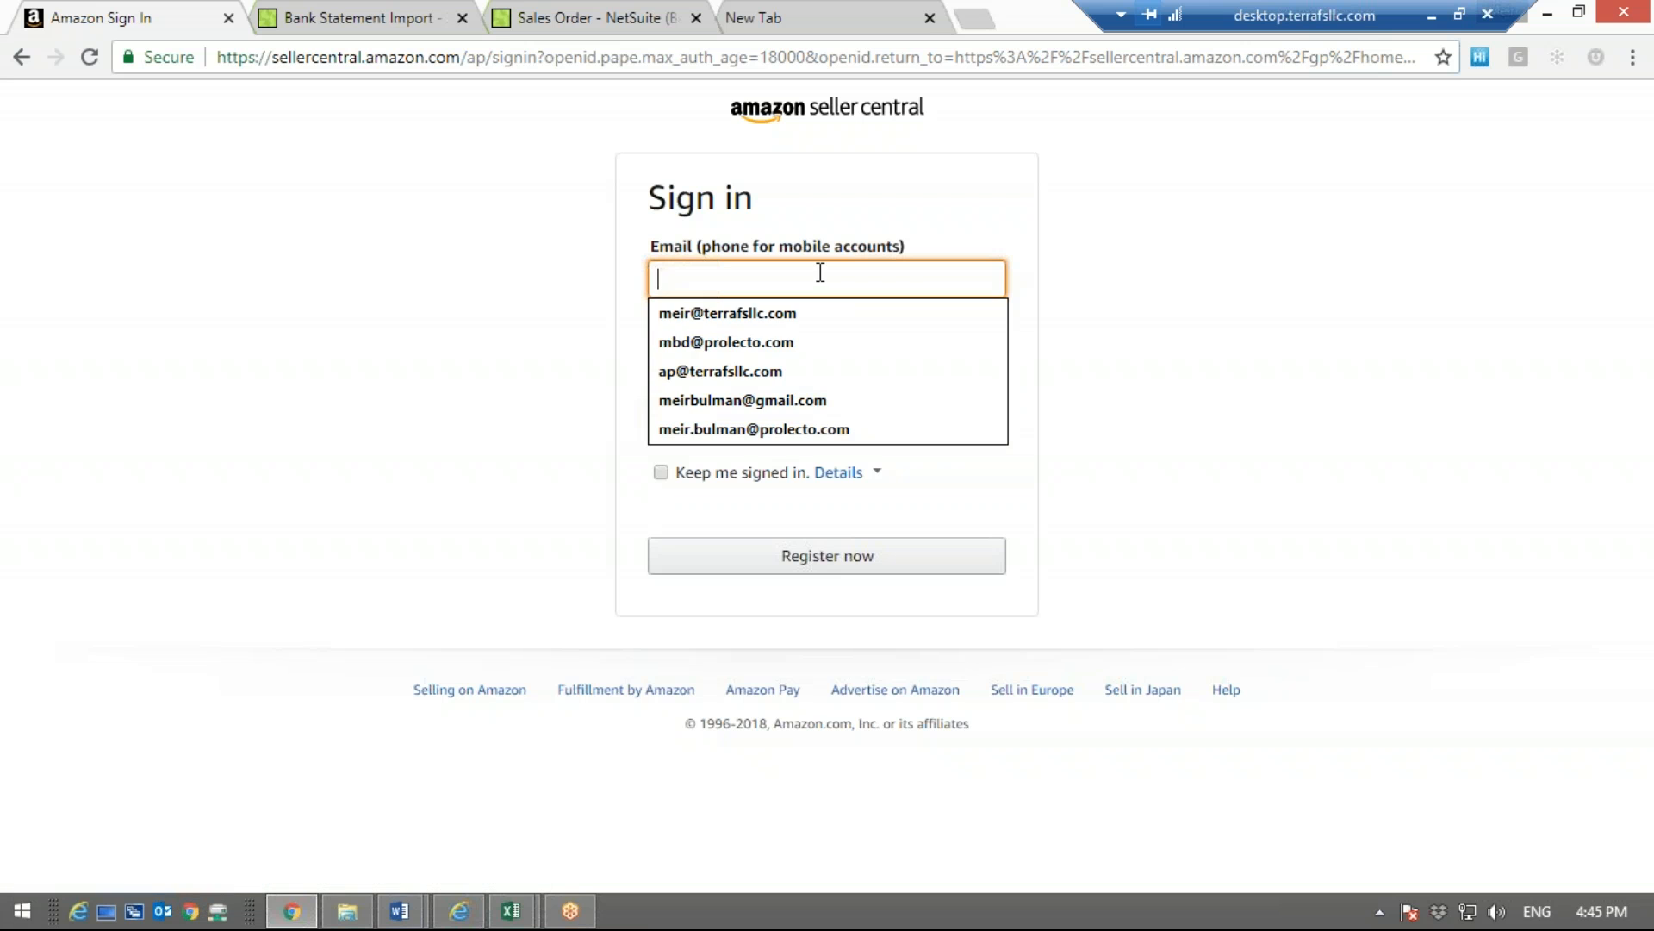
{"action": "key", "text": "Down"}
{"action": "key", "text": "Down"}
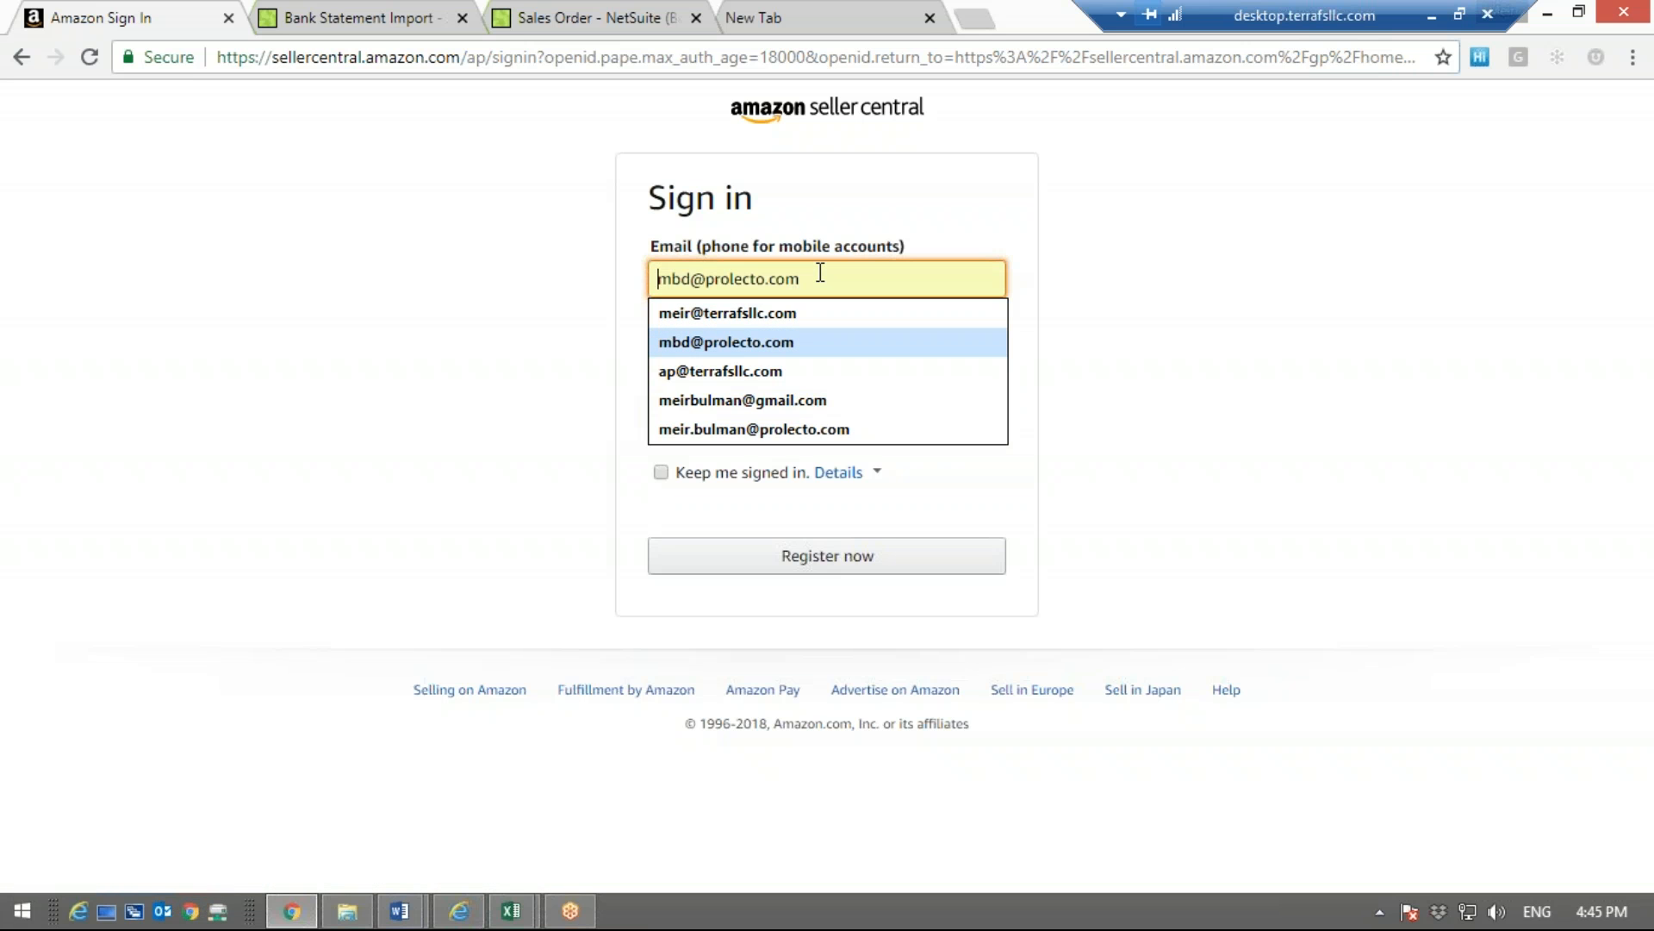
{"action": "key", "text": "Down"}
{"action": "key", "text": "Down"}
{"action": "key", "text": "Down"}
{"action": "key", "text": "Return"}
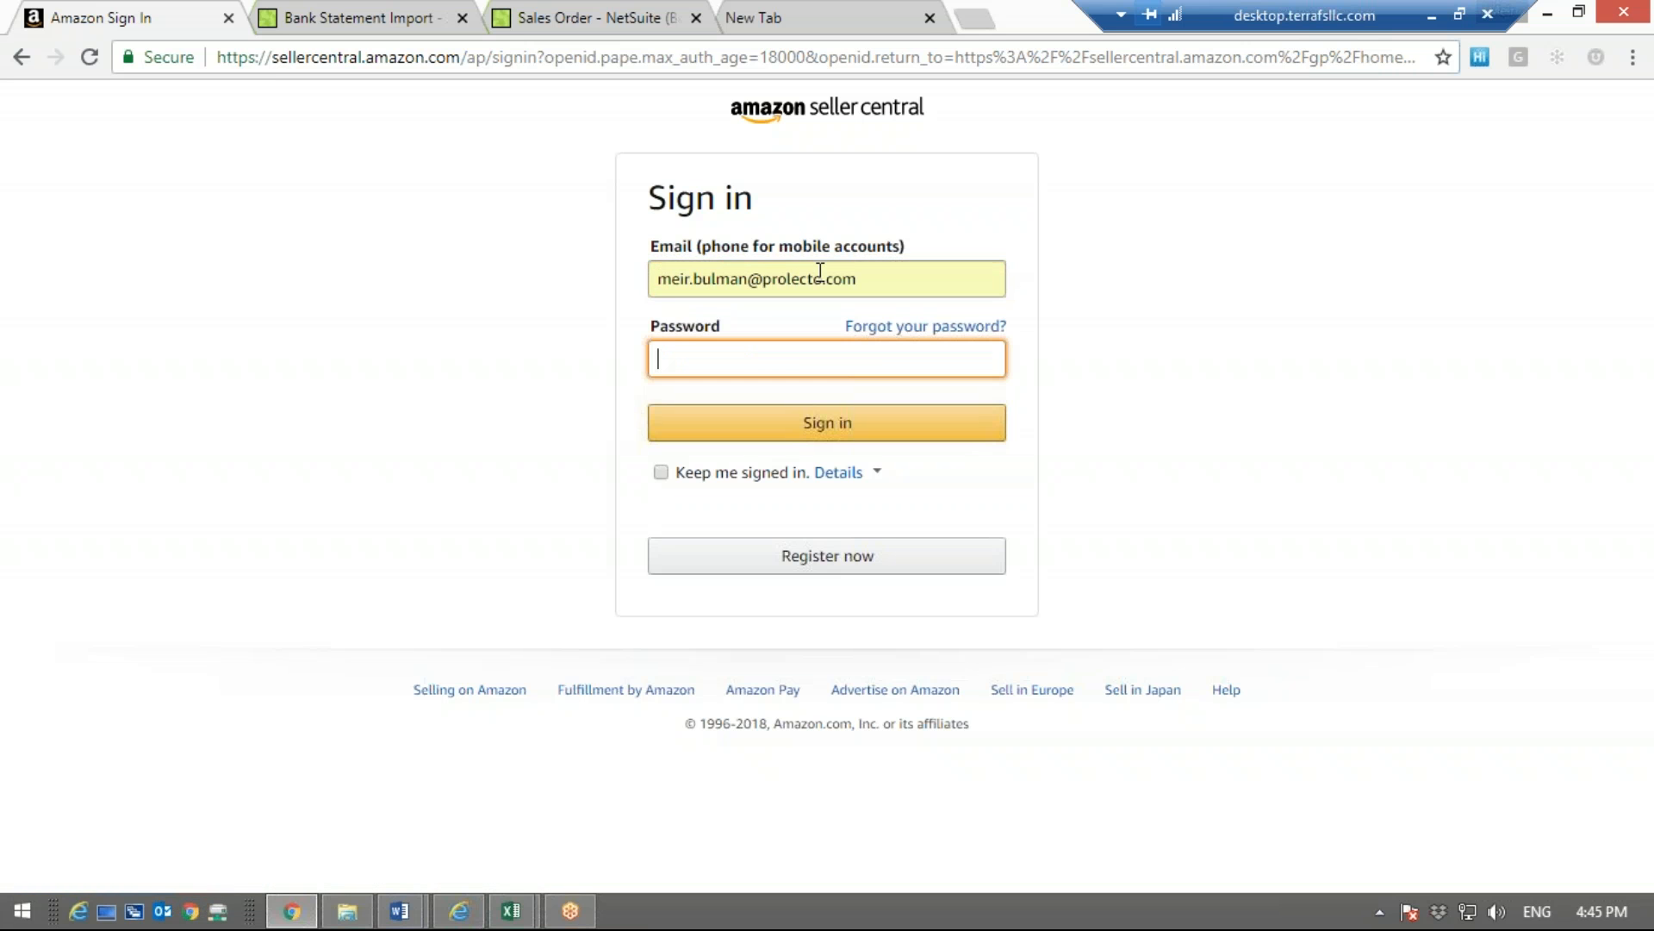
Enter the account password and sign in to Seller Central
{"action": "type", "text": "••"}
{"action": "key", "text": "BackSpace"}
{"action": "key", "text": "BackSpace"}
{"action": "type", "text": "•••••••••••"}
{"action": "key", "text": "Return"}
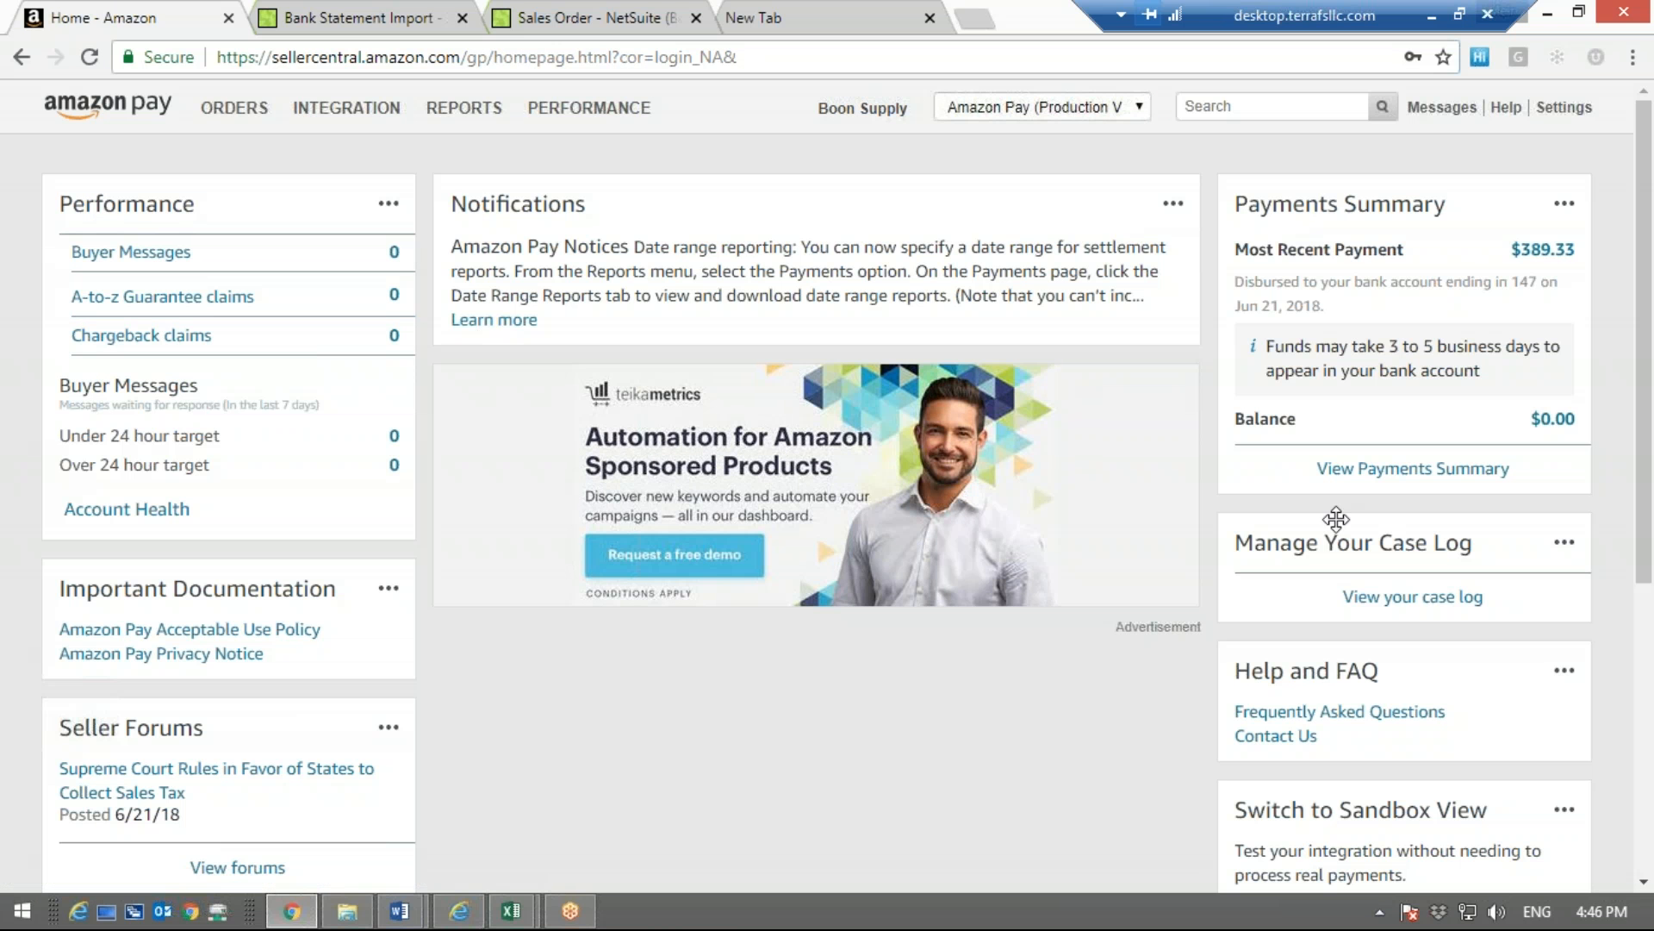
Open the payments summary from the home page and look through the open Jun 21, 2018 statement
{"action": "left_click_drag", "start_coordinate": [1312, 470], "coordinate": [1534, 467]}
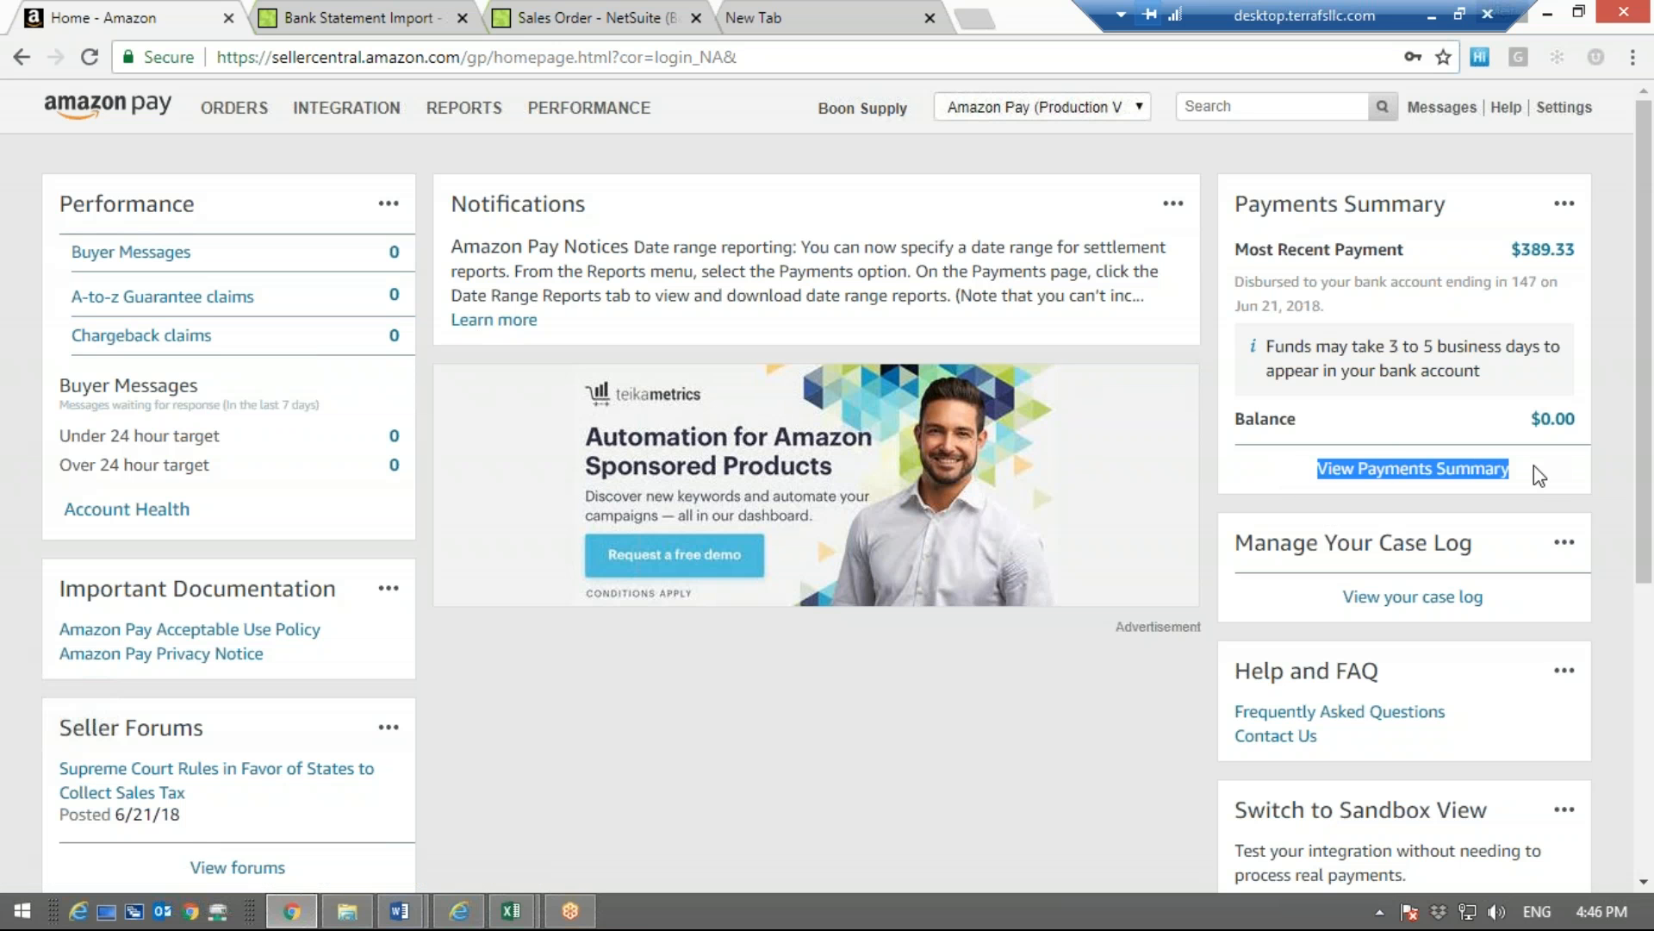
{"action": "left_click", "coordinate": [1465, 469]}
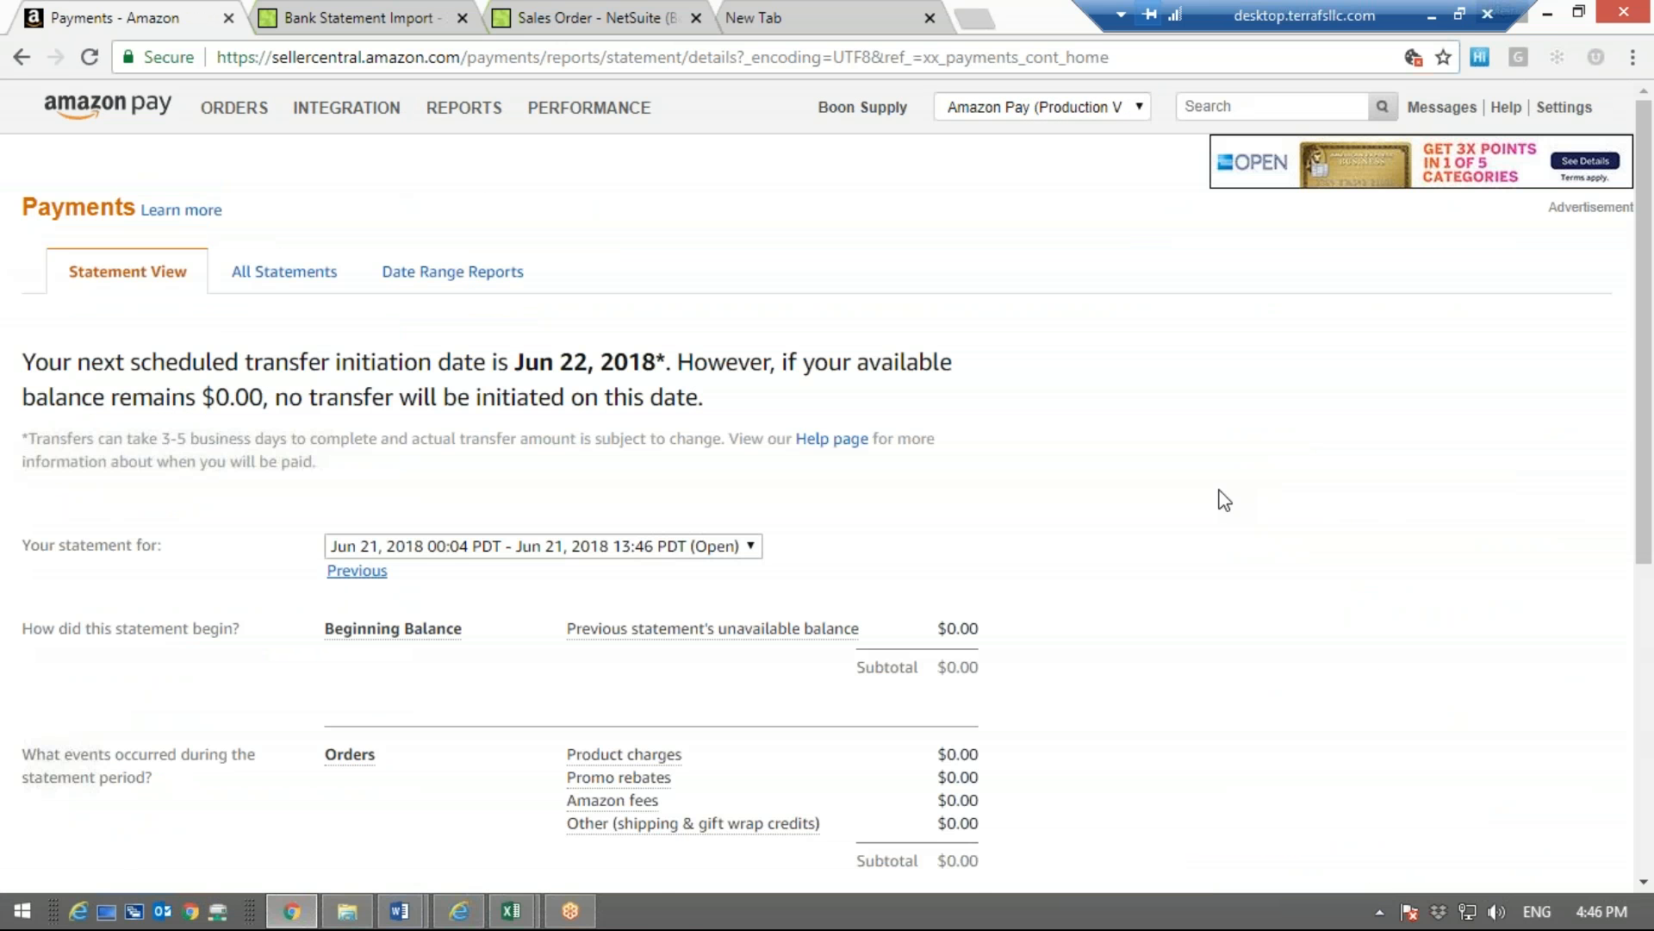
{"action": "scroll", "coordinate": [1224, 499], "scroll_direction": "down", "scroll_amount": 3}
{"action": "scroll", "coordinate": [1219, 496], "scroll_direction": "up", "scroll_amount": 3}
{"action": "scroll", "coordinate": [1033, 550], "scroll_direction": "down", "scroll_amount": 3}
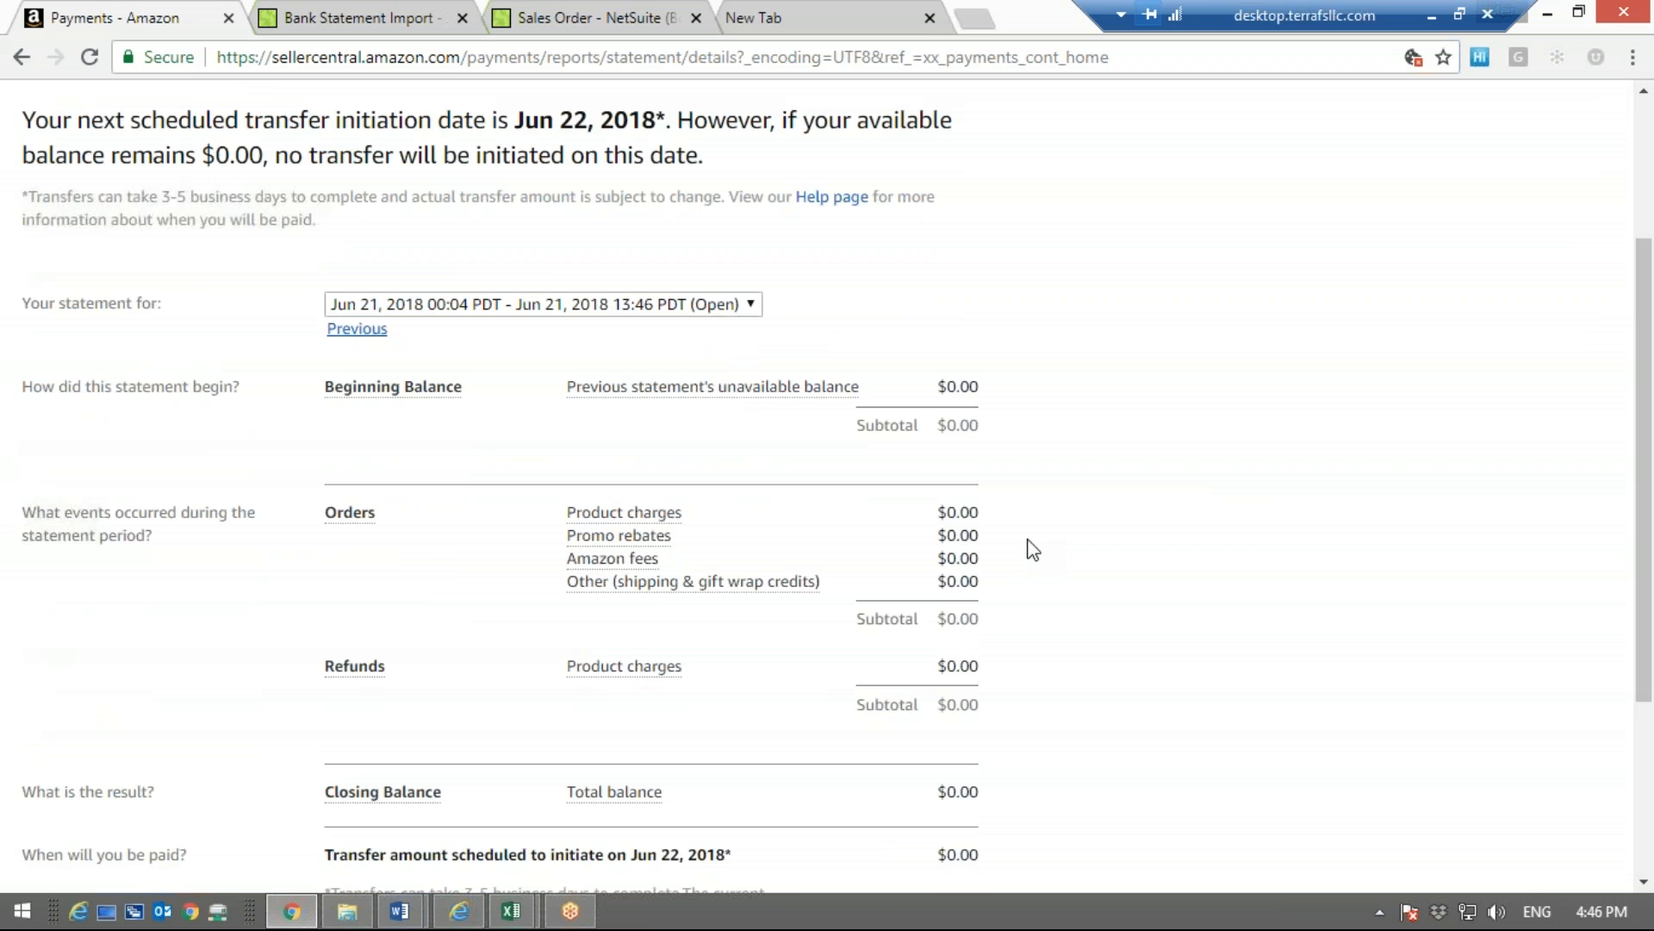
{"action": "scroll", "coordinate": [1033, 549], "scroll_direction": "down", "scroll_amount": 1}
{"action": "scroll", "coordinate": [1033, 550], "scroll_direction": "up", "scroll_amount": 4}
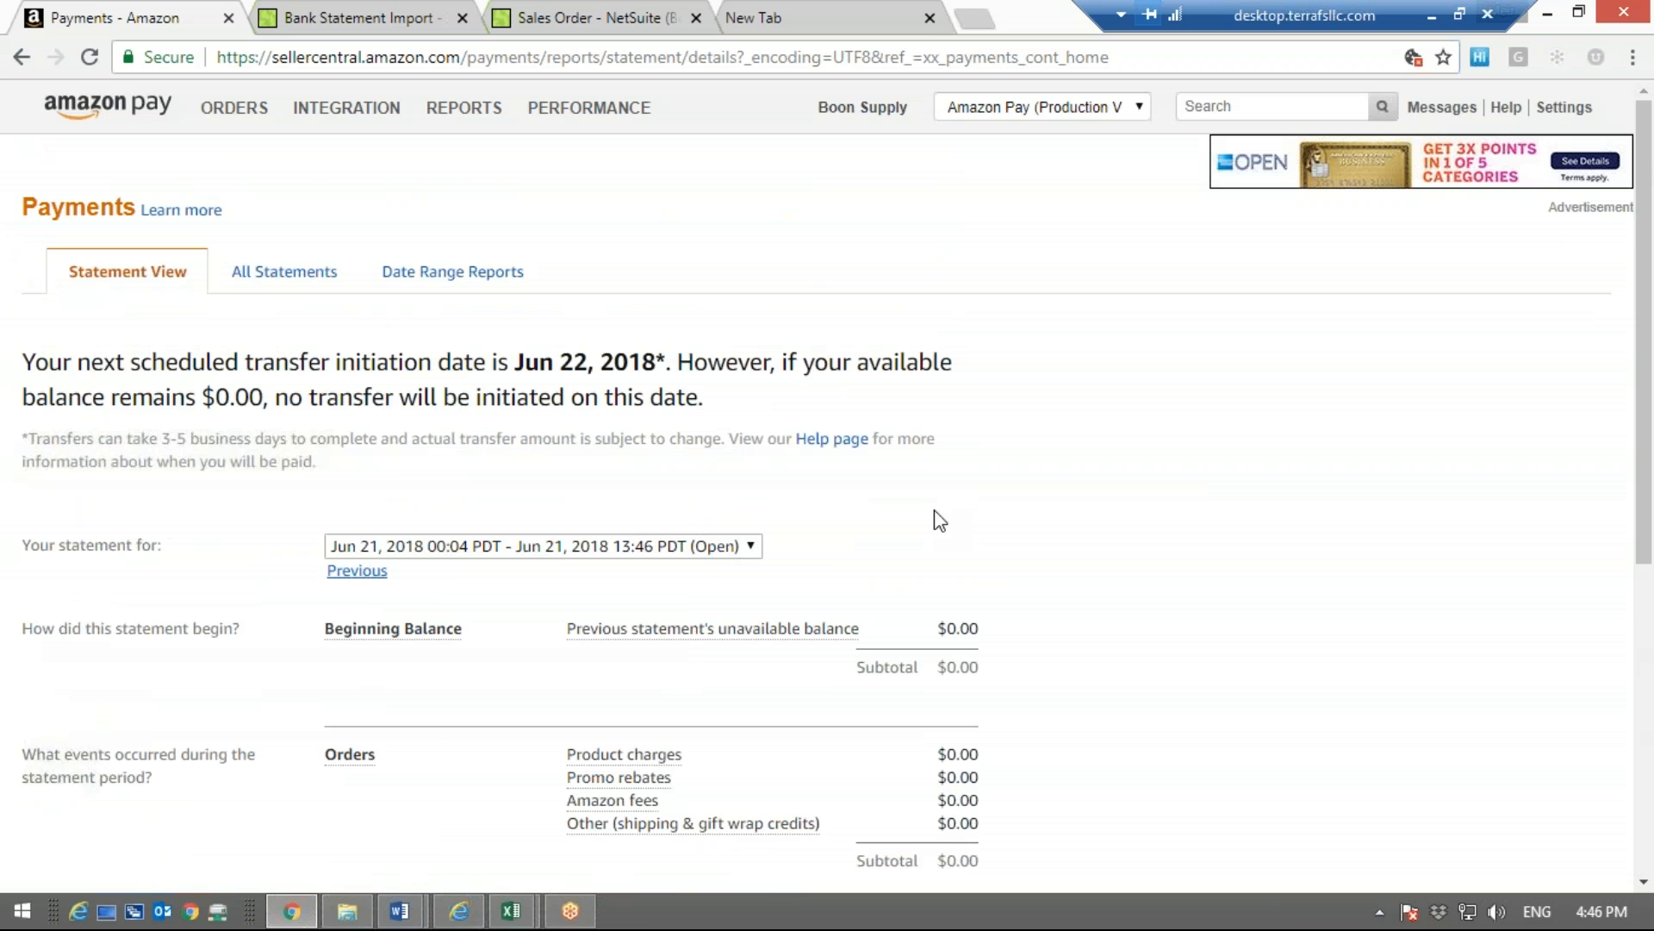
Open the Date Range Reports list and check the form for generating a date range report
{"action": "left_click", "coordinate": [435, 289]}
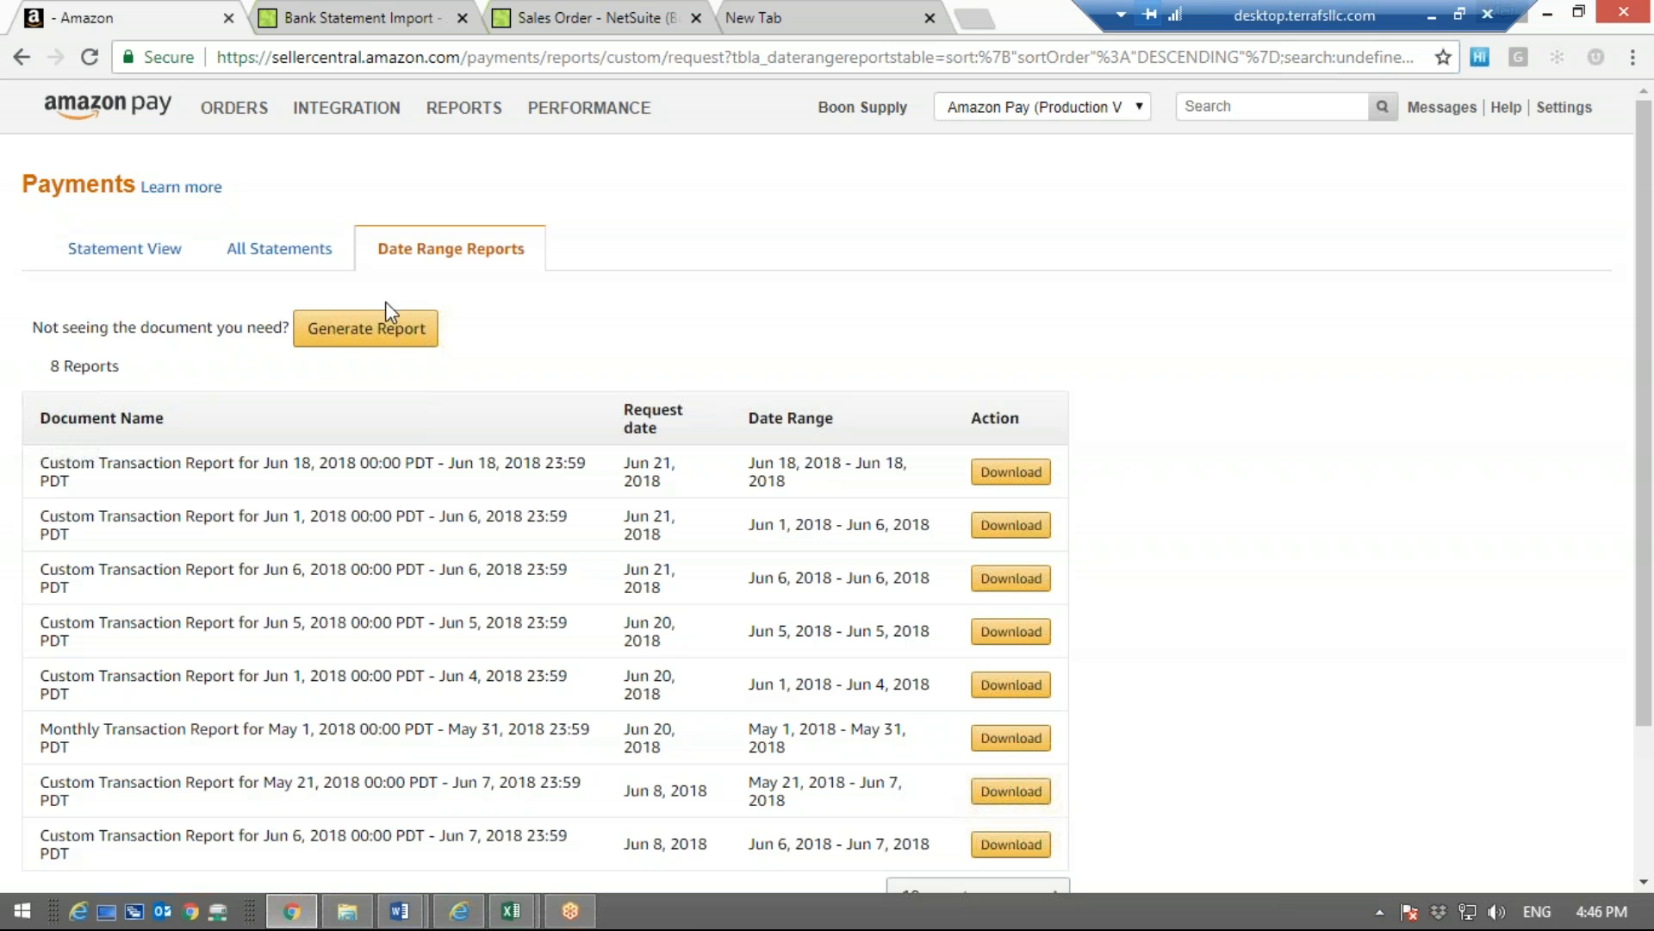
{"action": "left_click", "coordinate": [365, 330]}
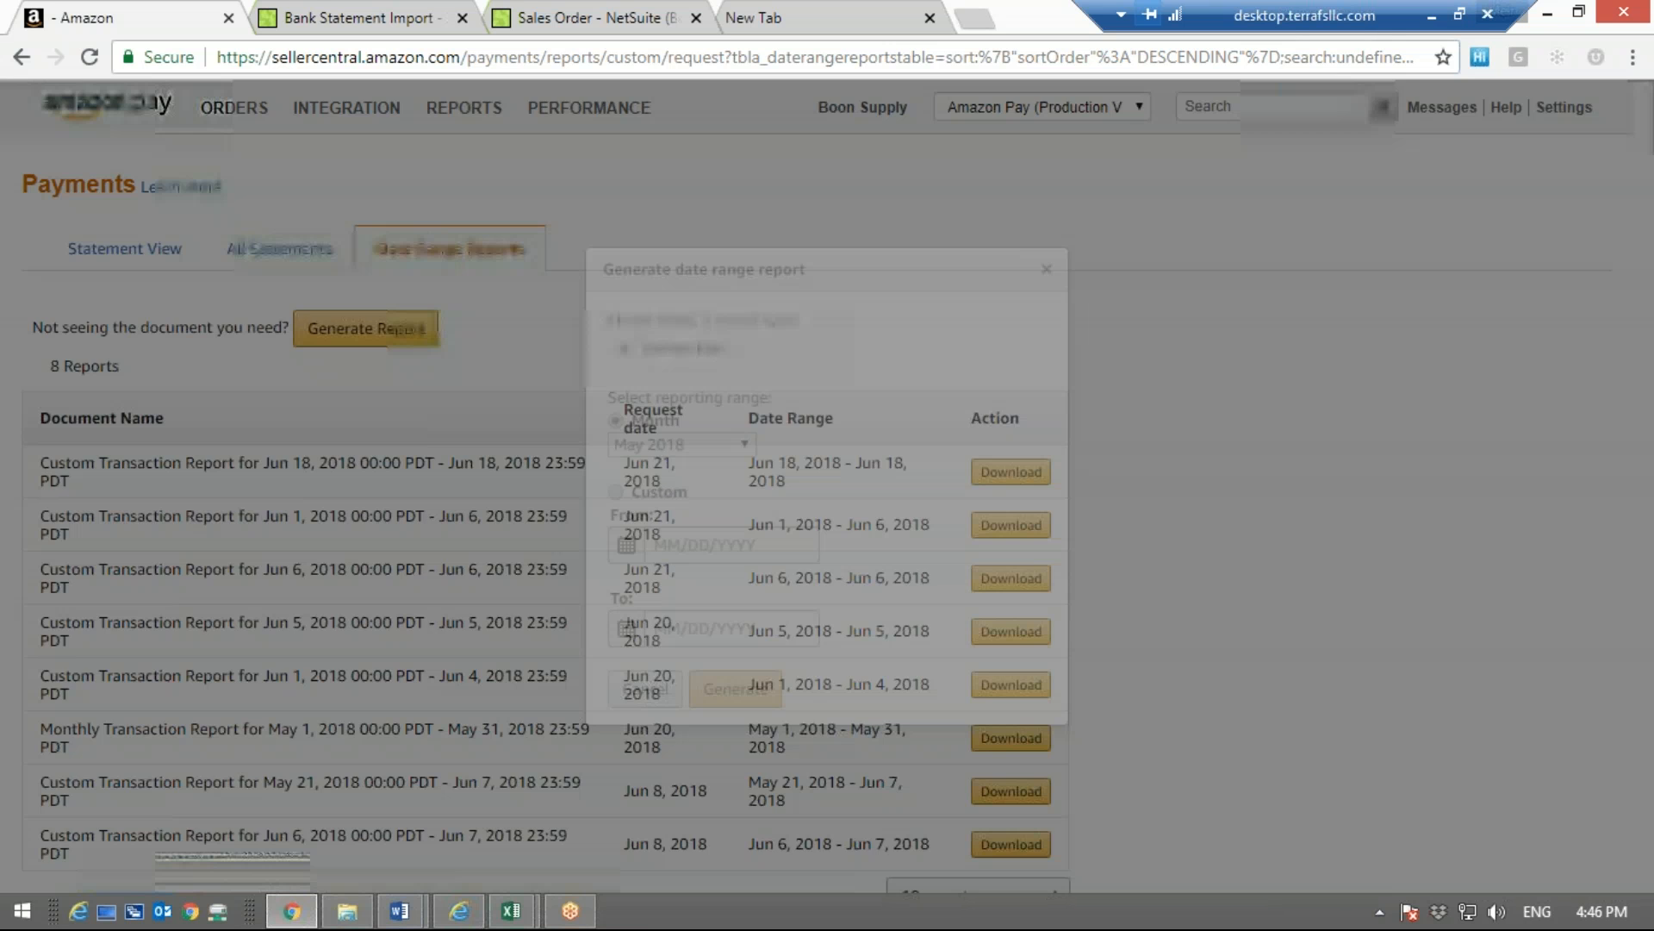
{"action": "left_click", "coordinate": [1045, 271]}
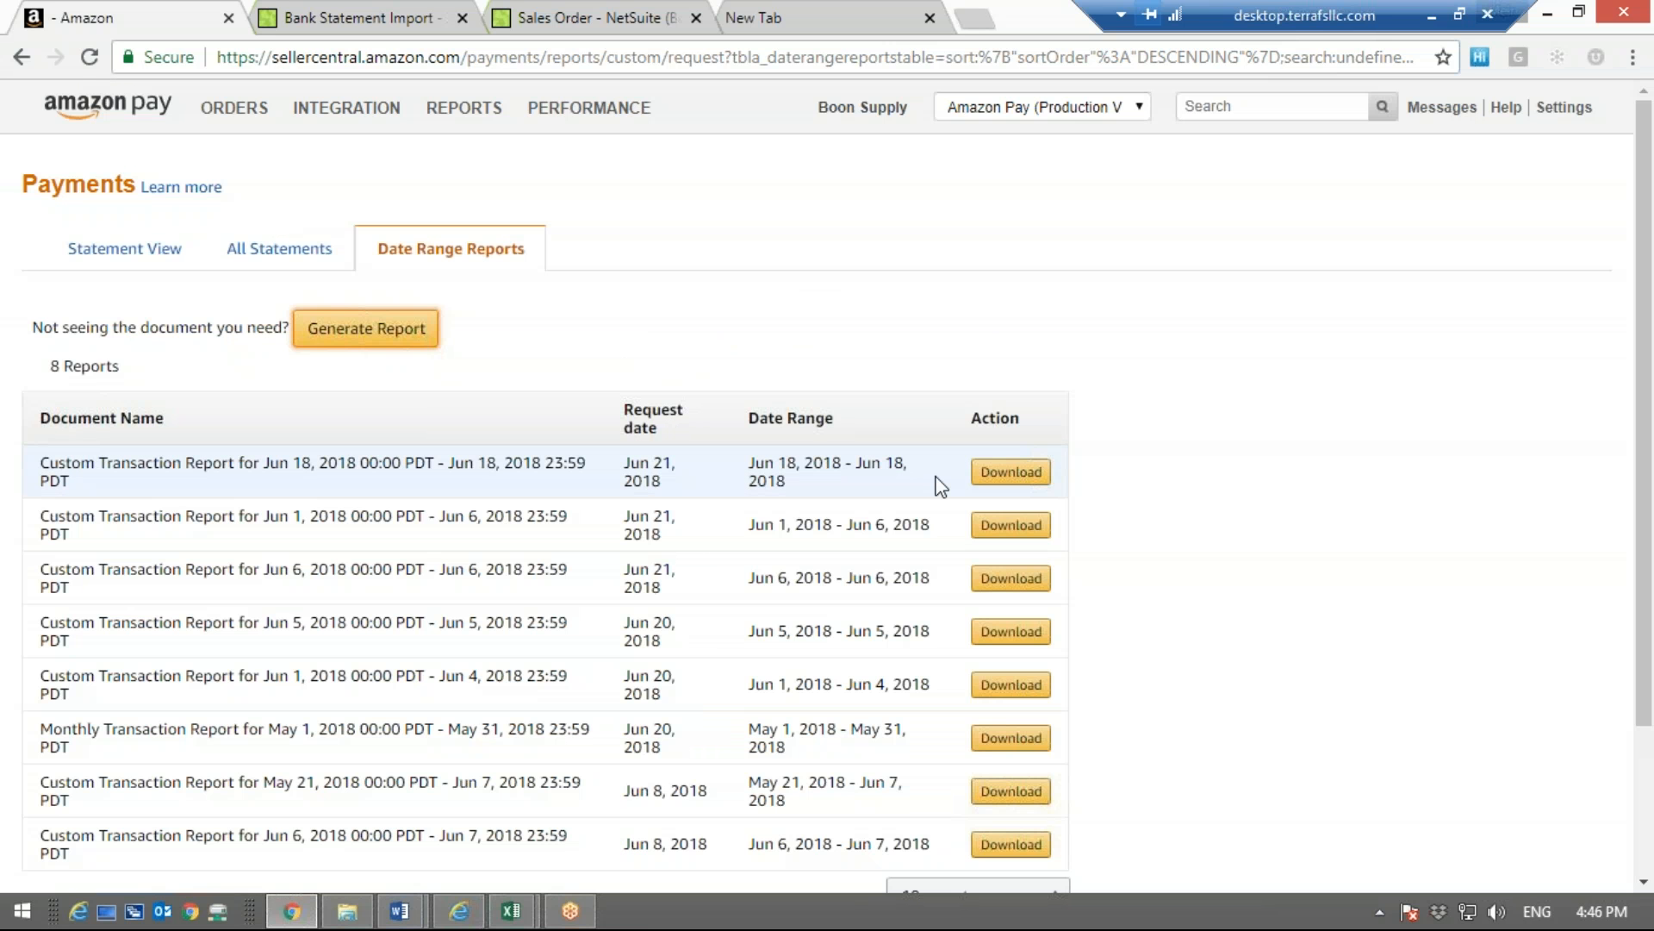
Download the custom transaction report for Jun 18, 2018 and open its CSV file in Excel
{"action": "left_click", "coordinate": [998, 473]}
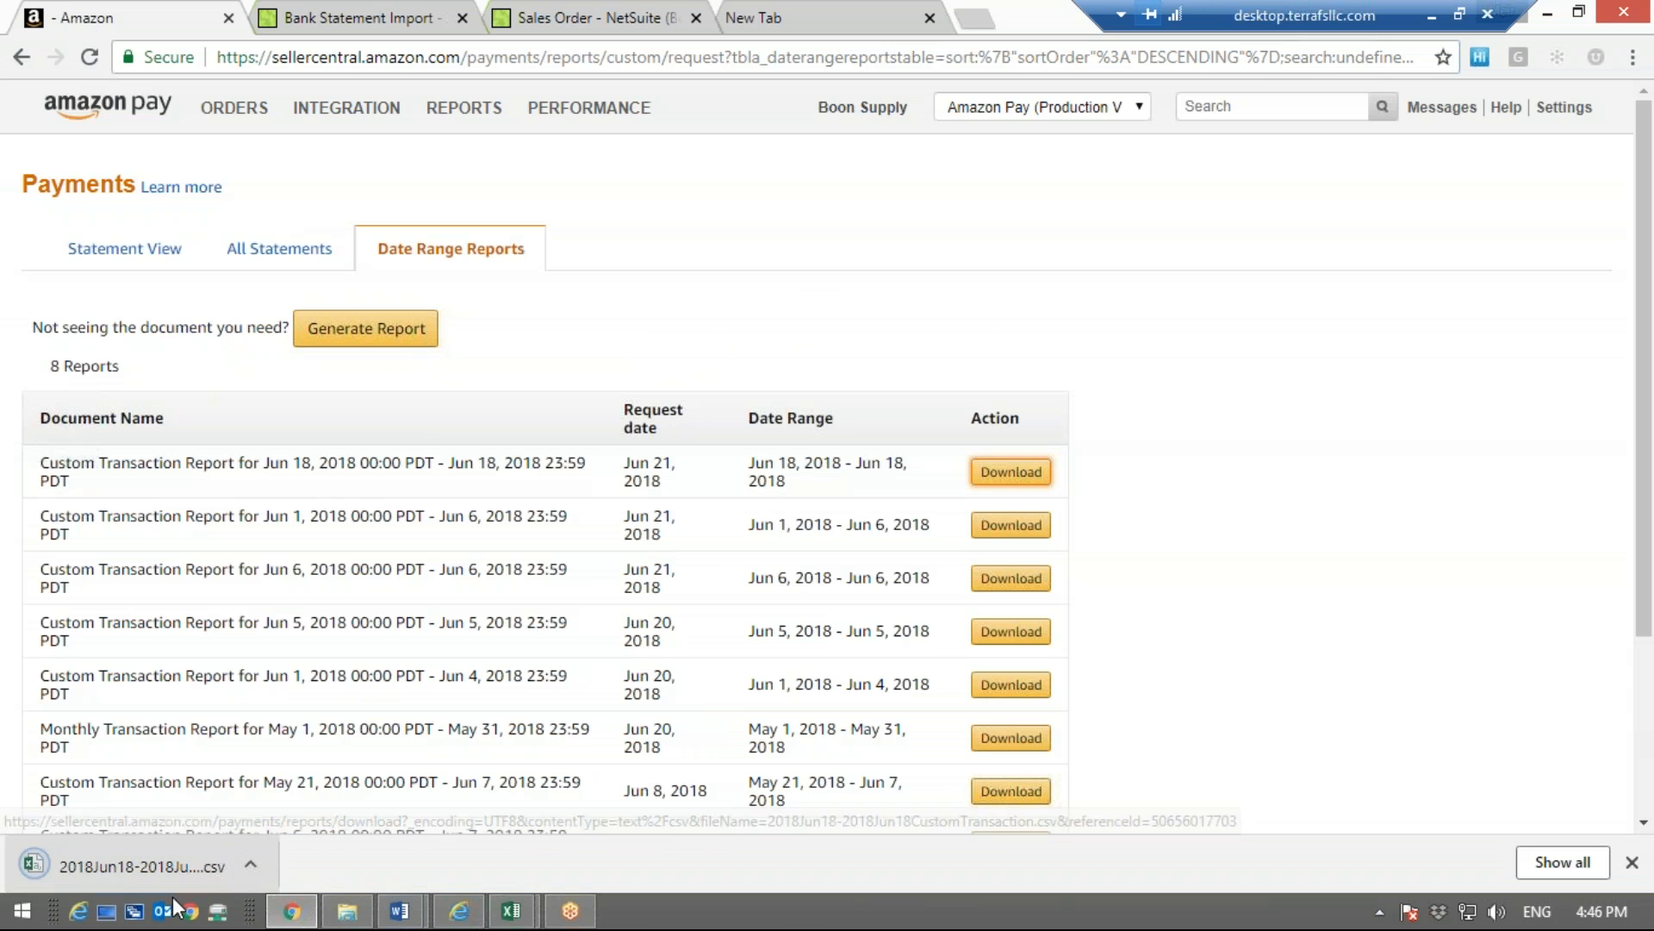
{"action": "left_click", "coordinate": [148, 864]}
{"action": "left_click", "coordinate": [535, 434]}
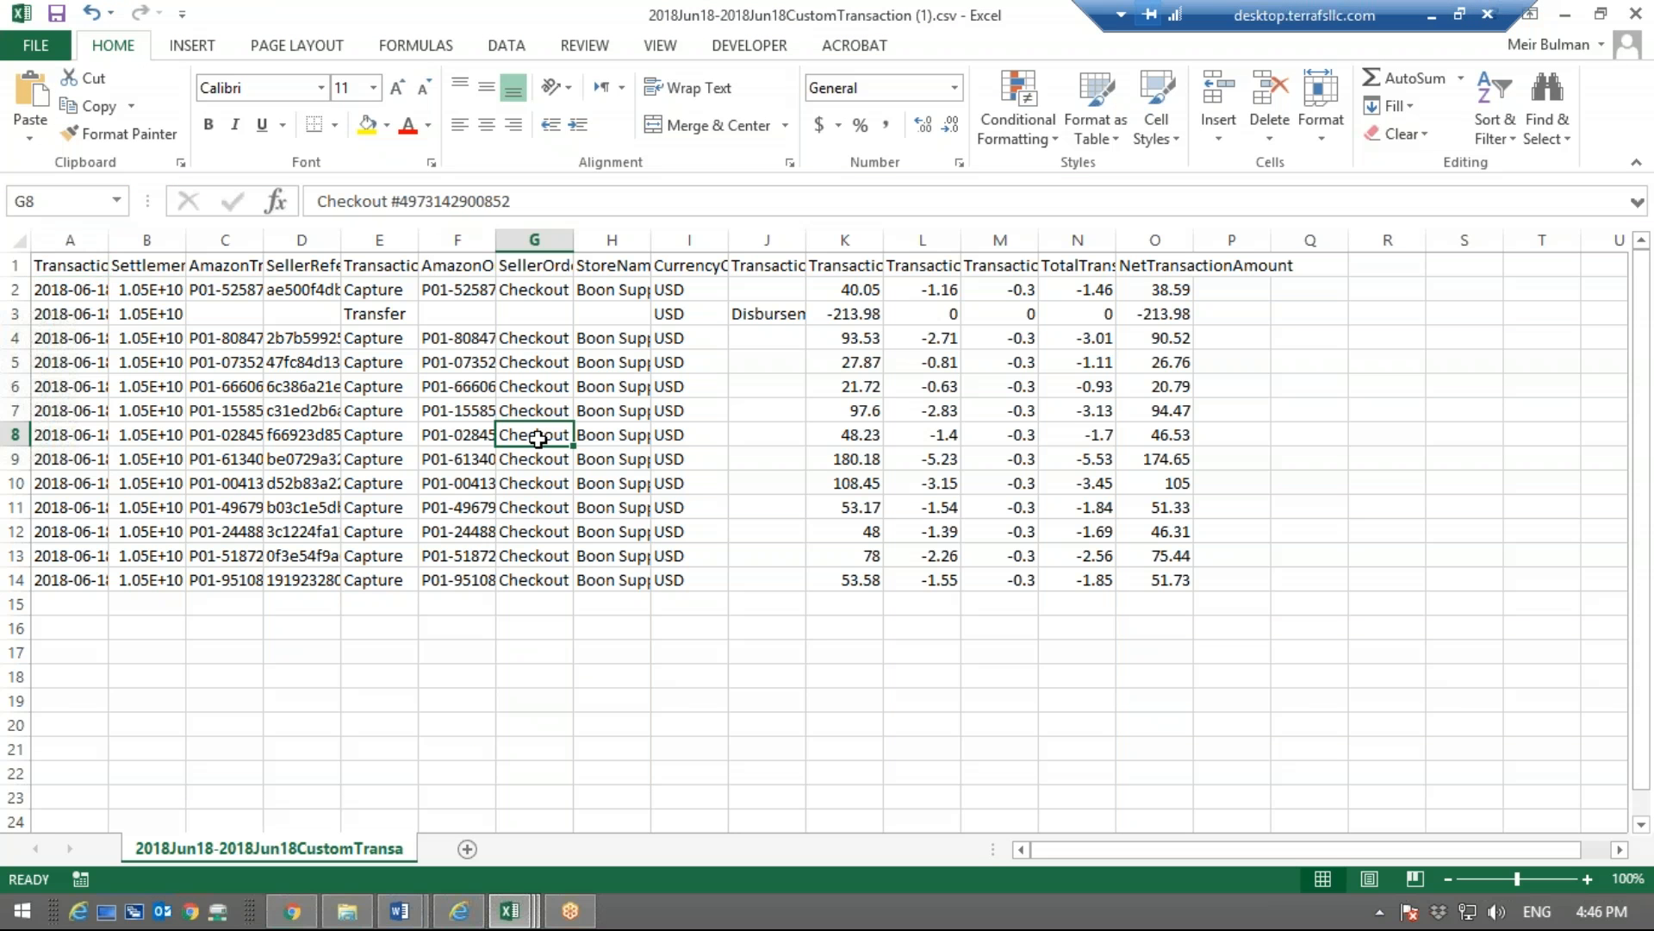
Autofit the width of all columns in the Jun 18 transaction report
{"action": "left_click", "coordinate": [18, 240]}
{"action": "left_click_drag", "start_coordinate": [107, 241], "coordinate": [106, 241]}
{"action": "double_click", "coordinate": [107, 241]}
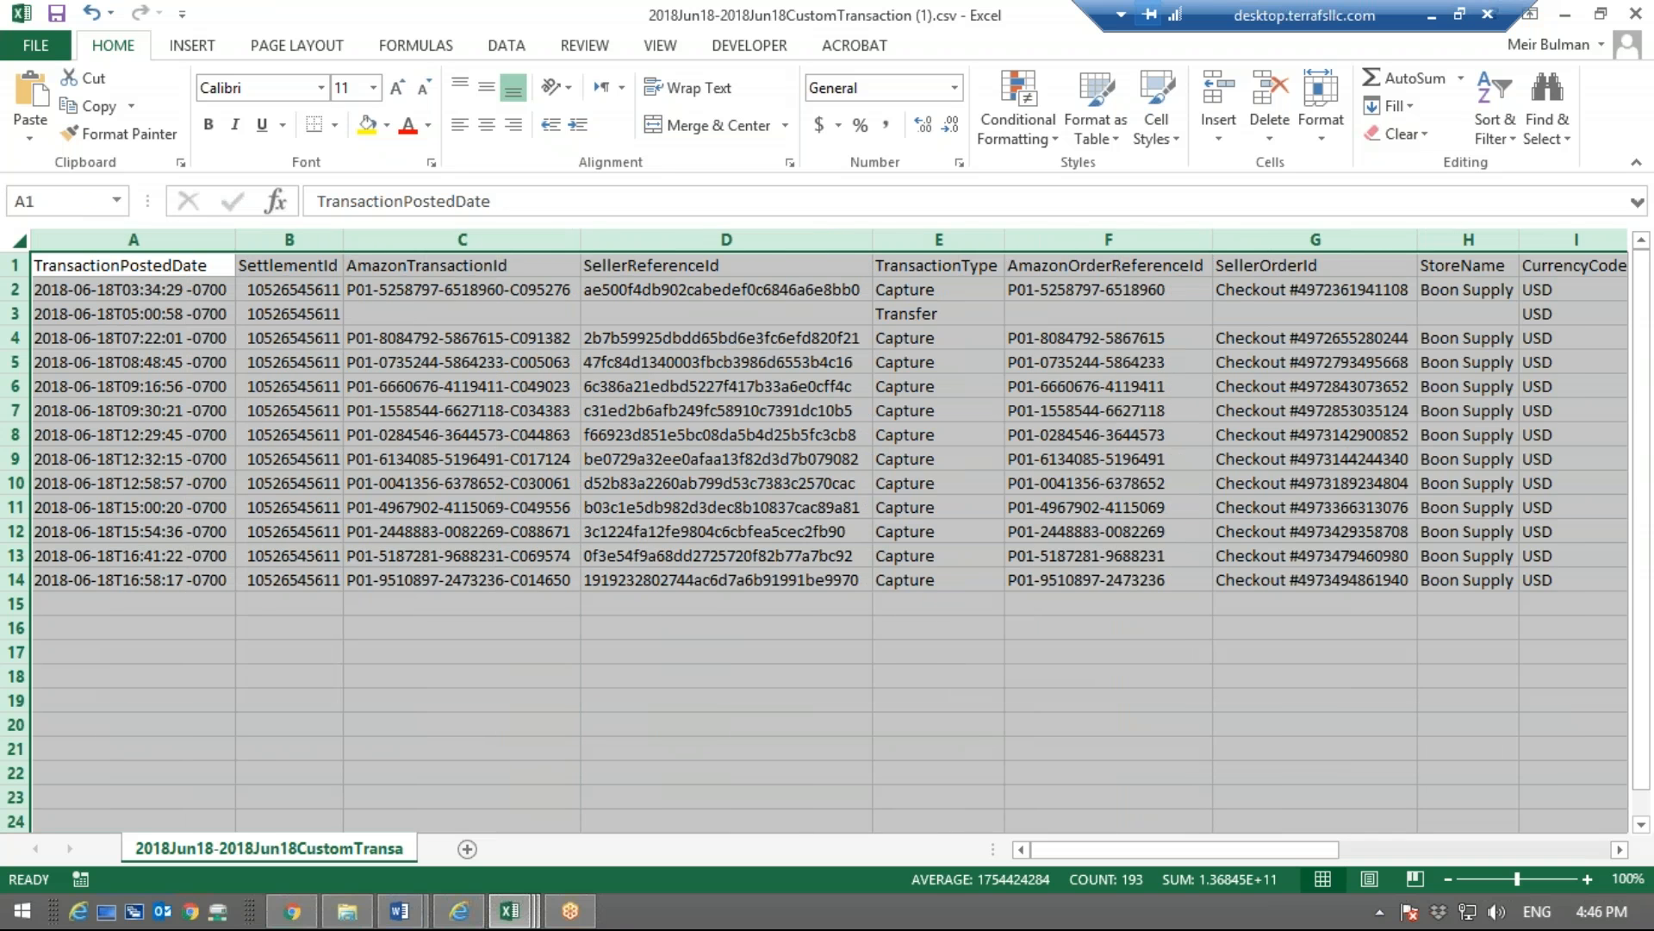
{"action": "left_click", "coordinate": [121, 386]}
{"action": "left_click", "coordinate": [221, 605]}
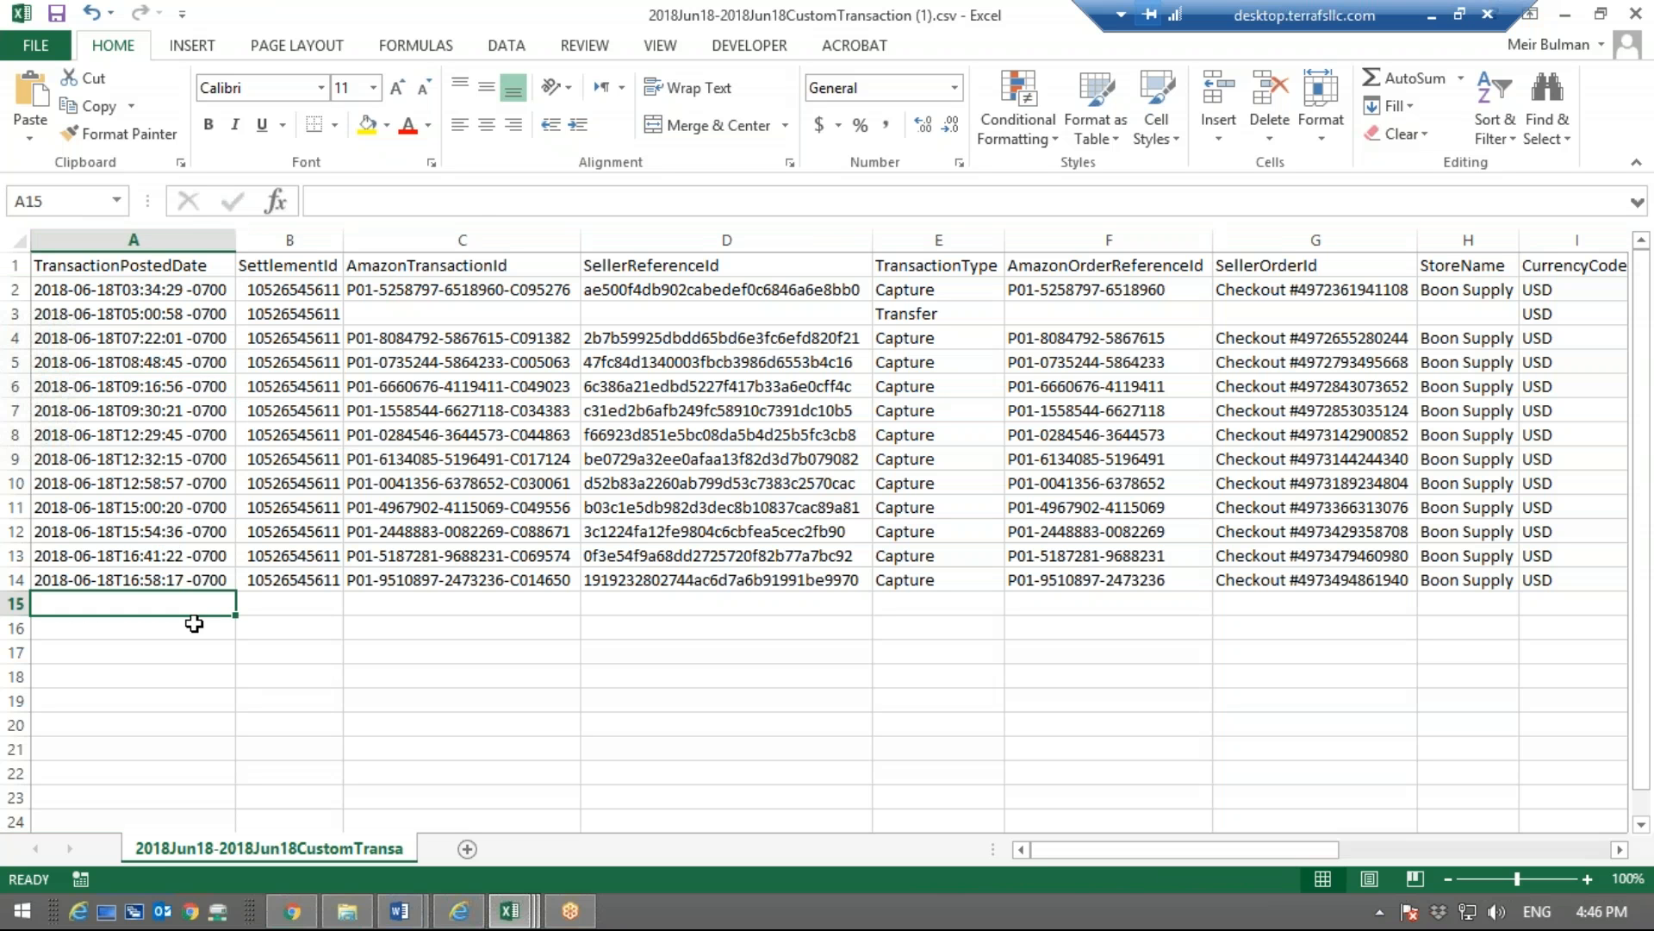
Check the TransactionPostedDate column, and switch to the workbook Sample Amazon Payment Payout file.csv
{"action": "left_click", "coordinate": [143, 500]}
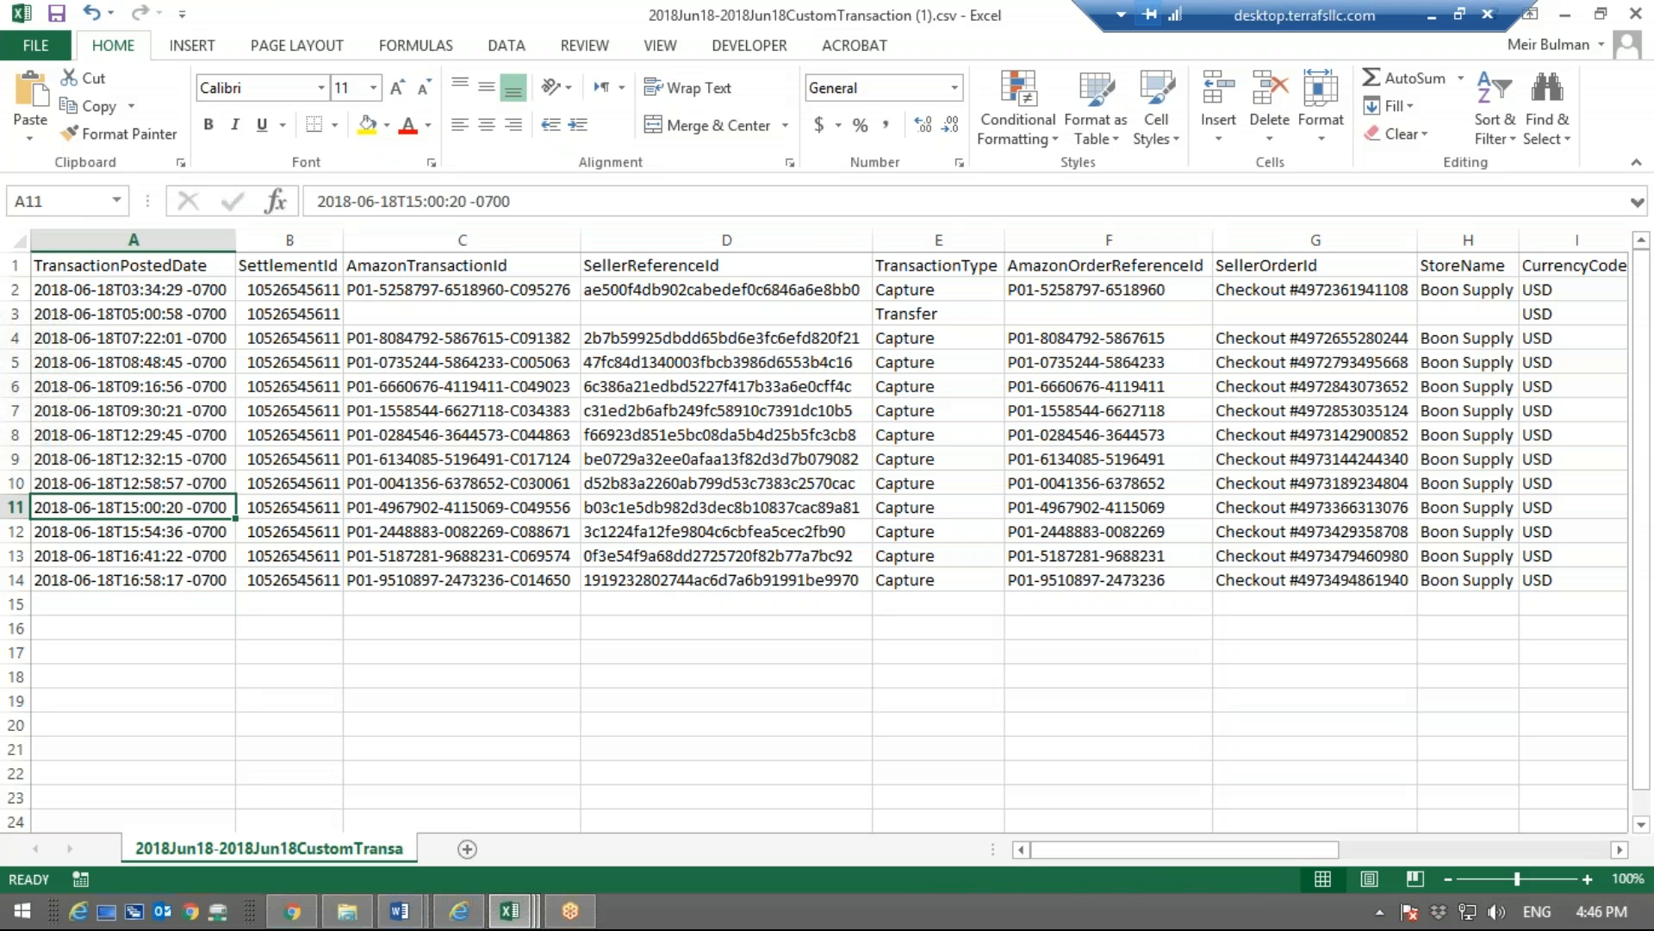
{"action": "left_click", "coordinate": [95, 267]}
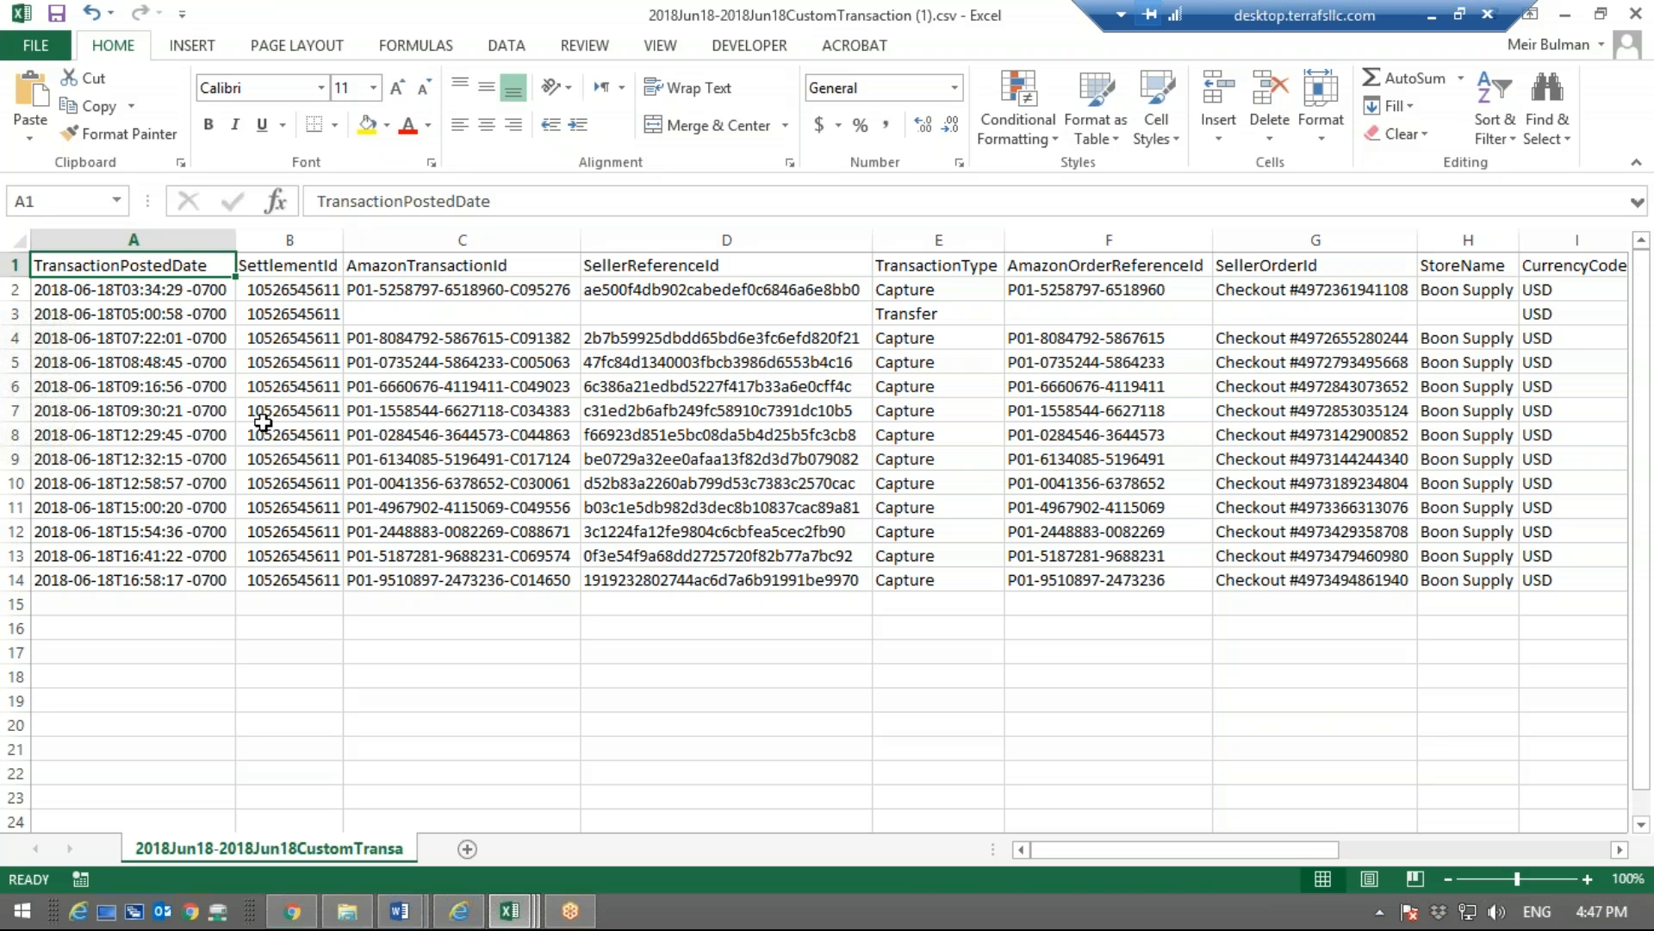
{"action": "left_click", "coordinate": [509, 911]}
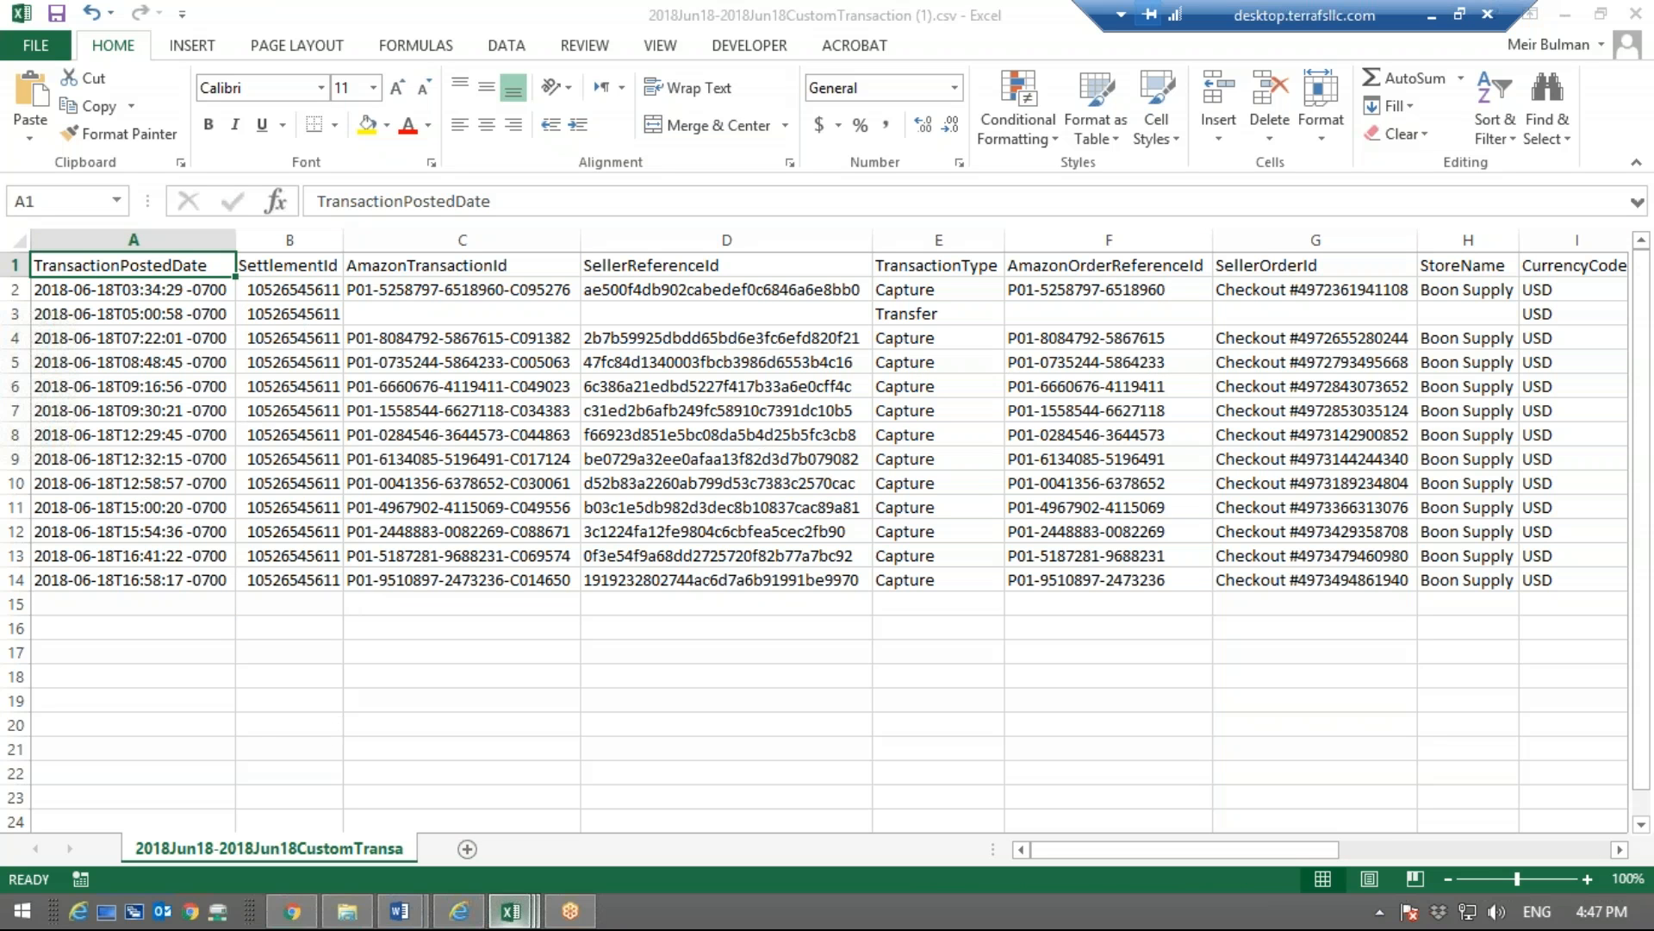
{"action": "left_click", "coordinate": [314, 842]}
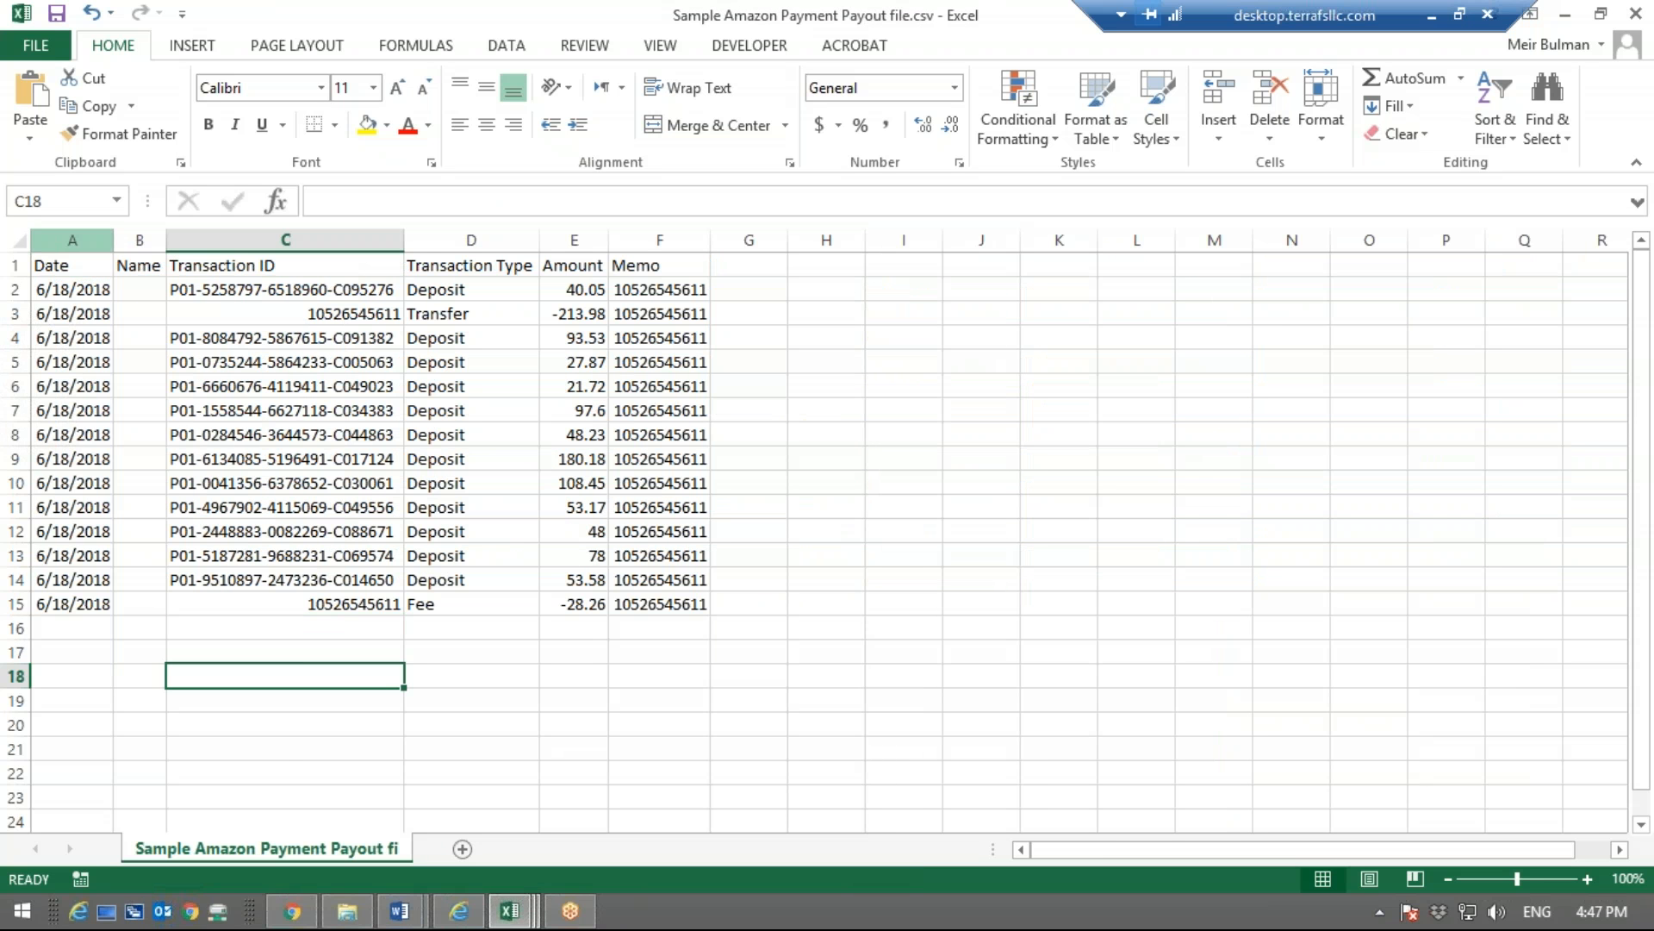
Review the Date, Name and Transaction ID columns of the sample payout file
{"action": "left_click", "coordinate": [53, 269]}
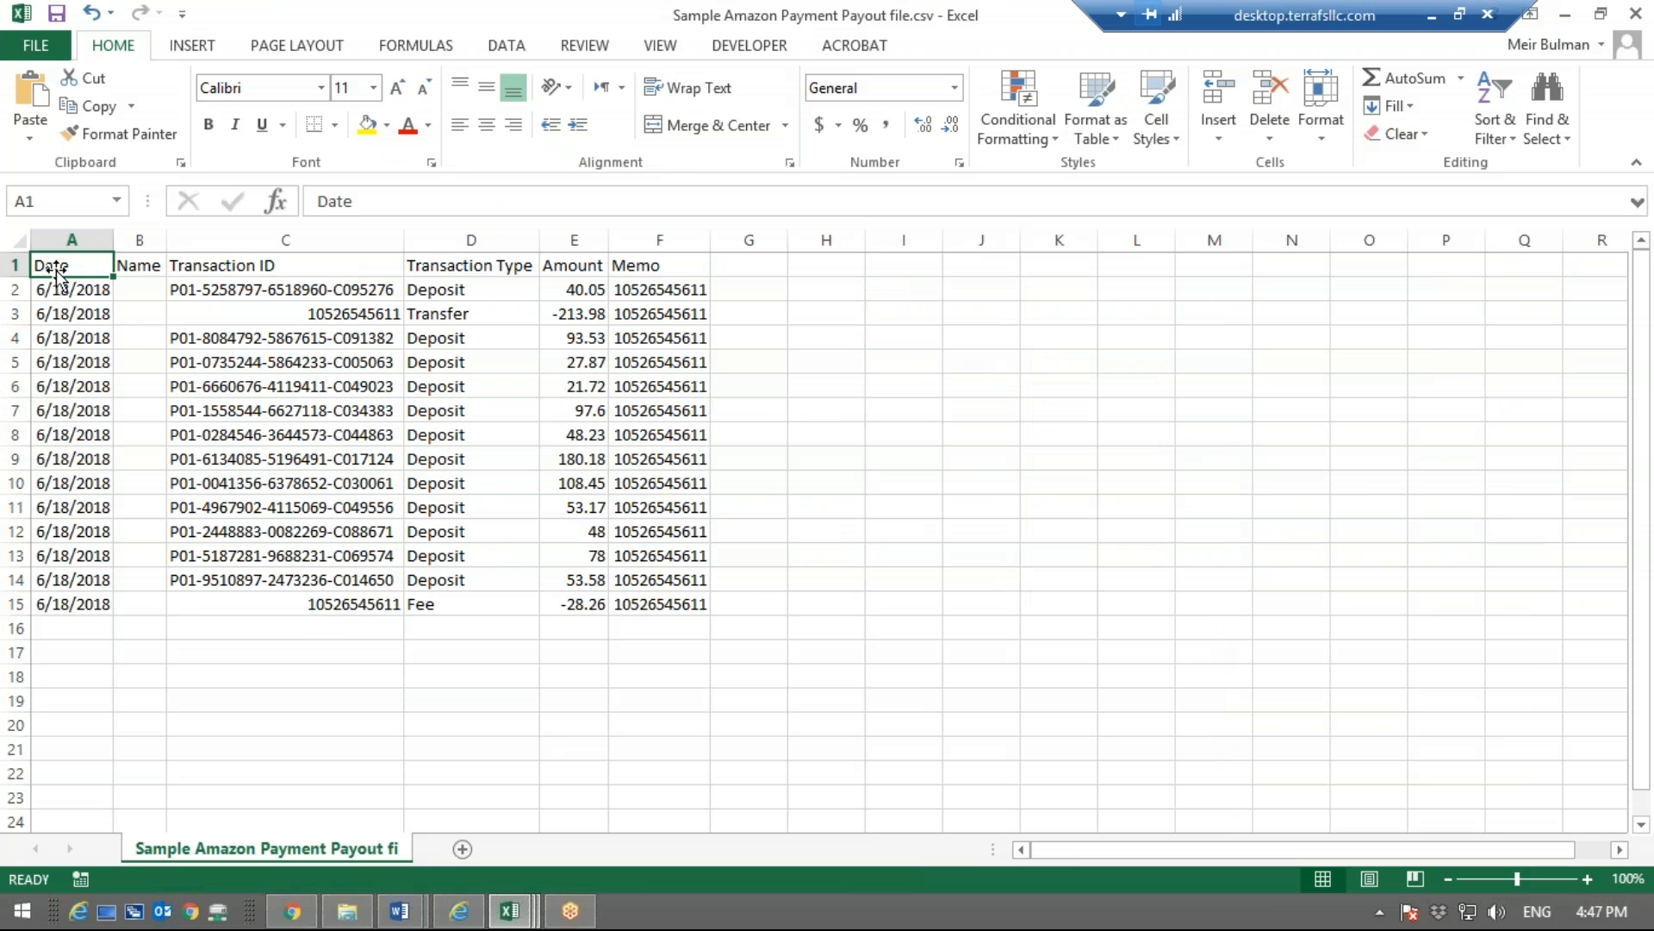
{"action": "left_click", "coordinate": [151, 259]}
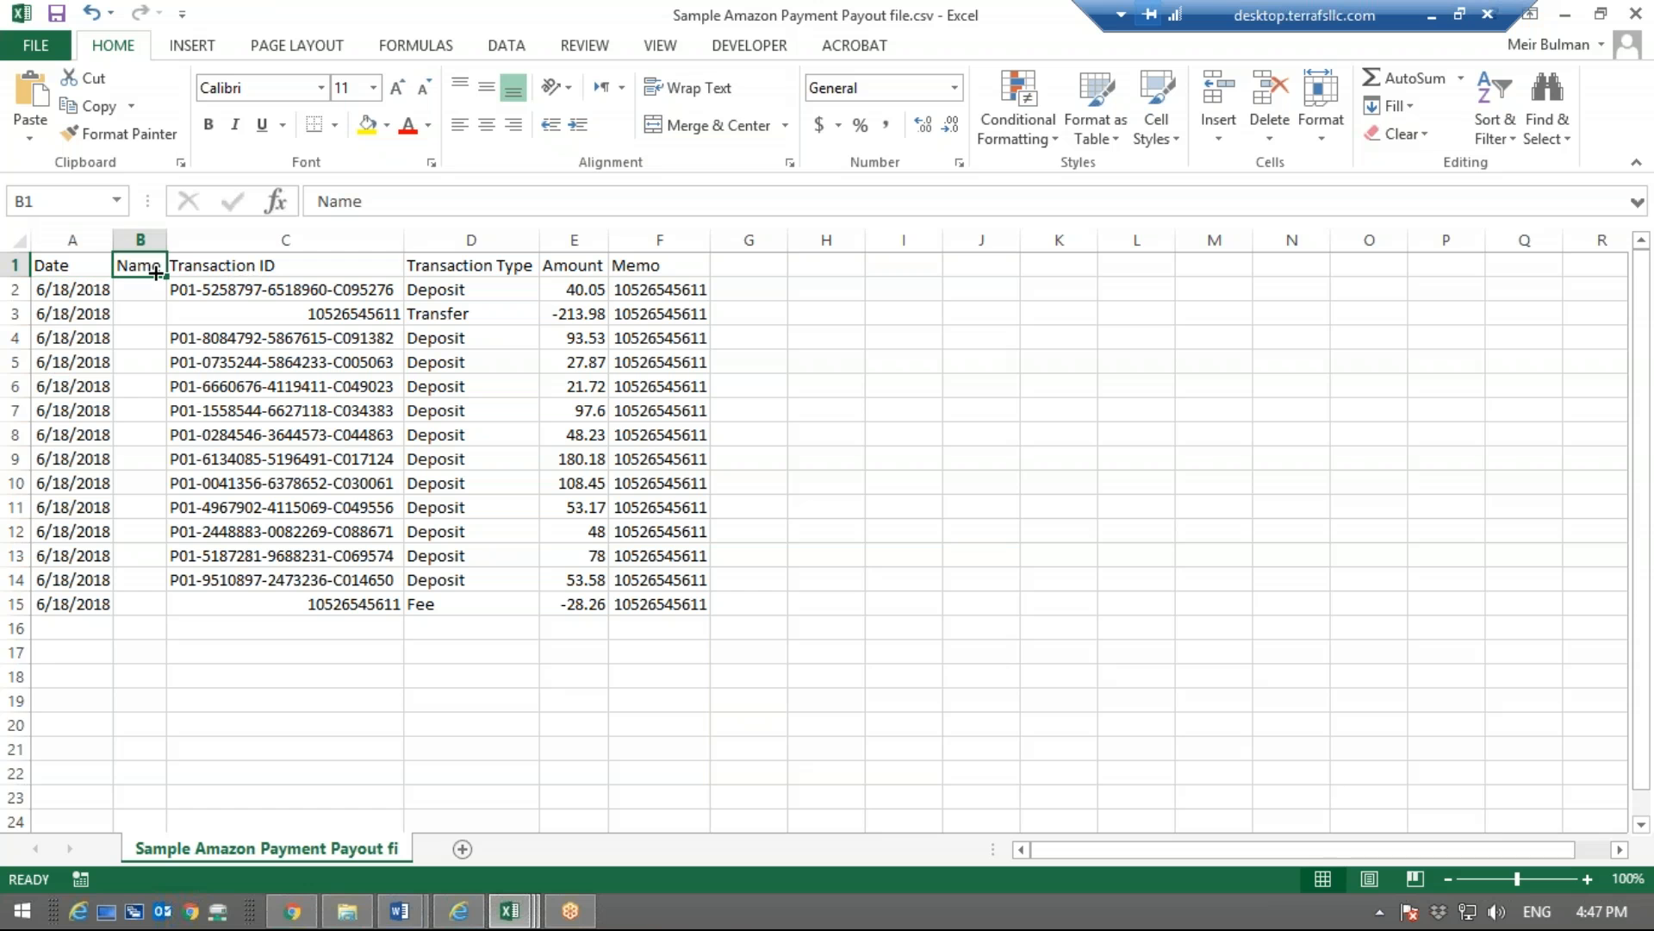
{"action": "left_click", "coordinate": [139, 240]}
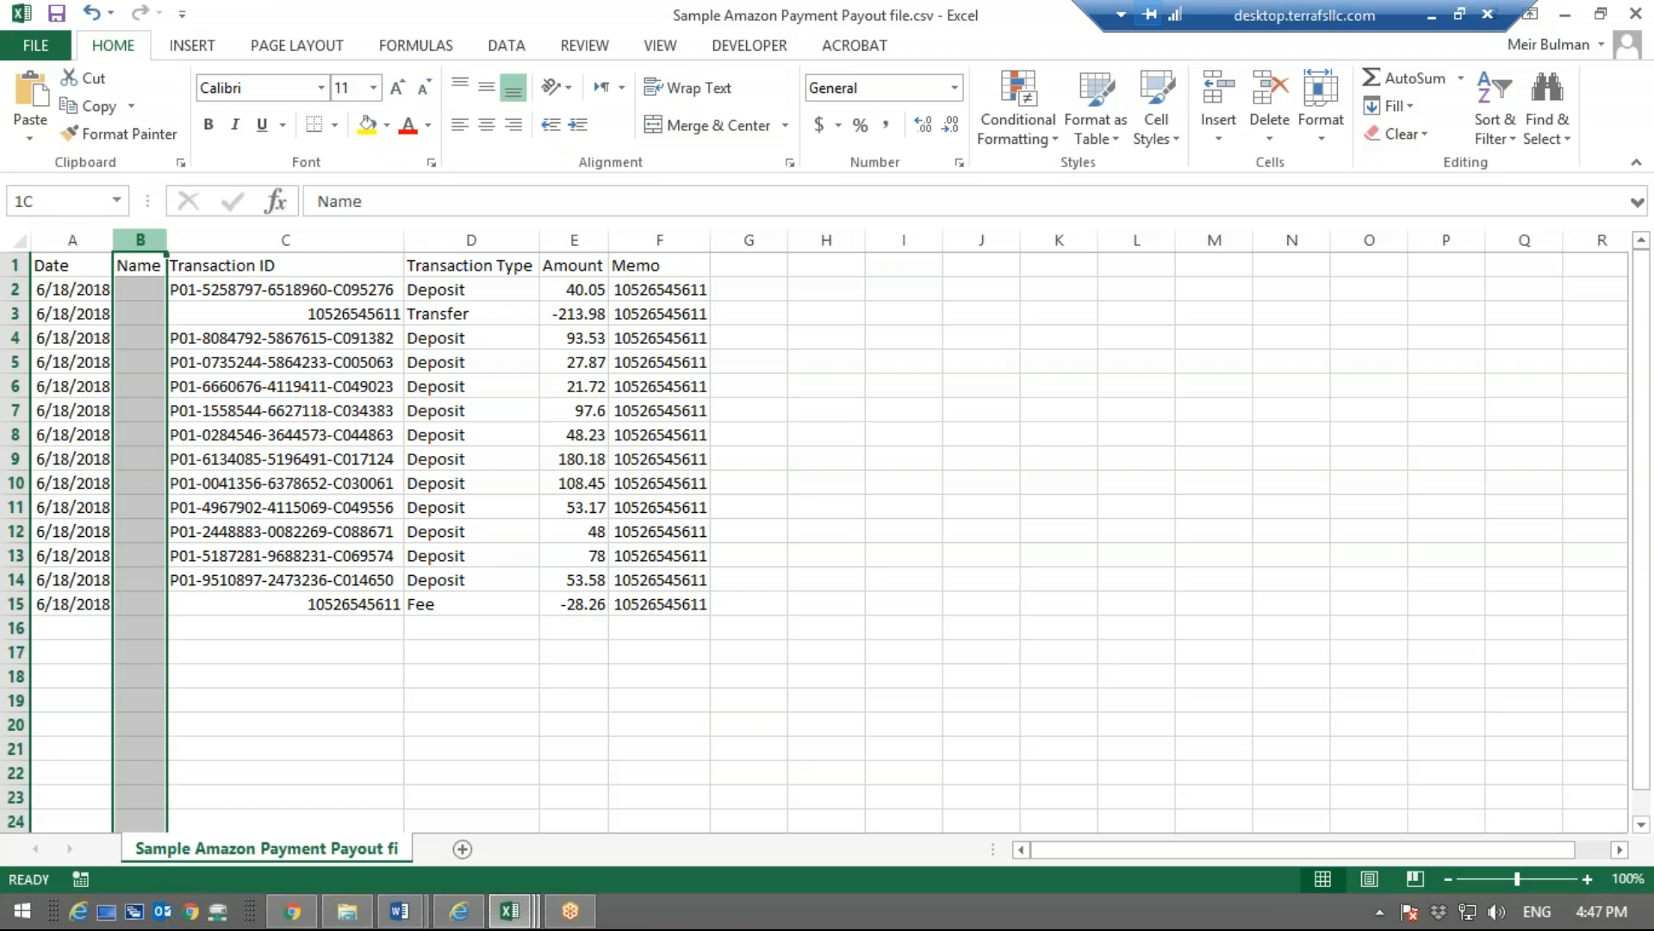
{"action": "left_click", "coordinate": [287, 279]}
{"action": "left_click", "coordinate": [286, 271]}
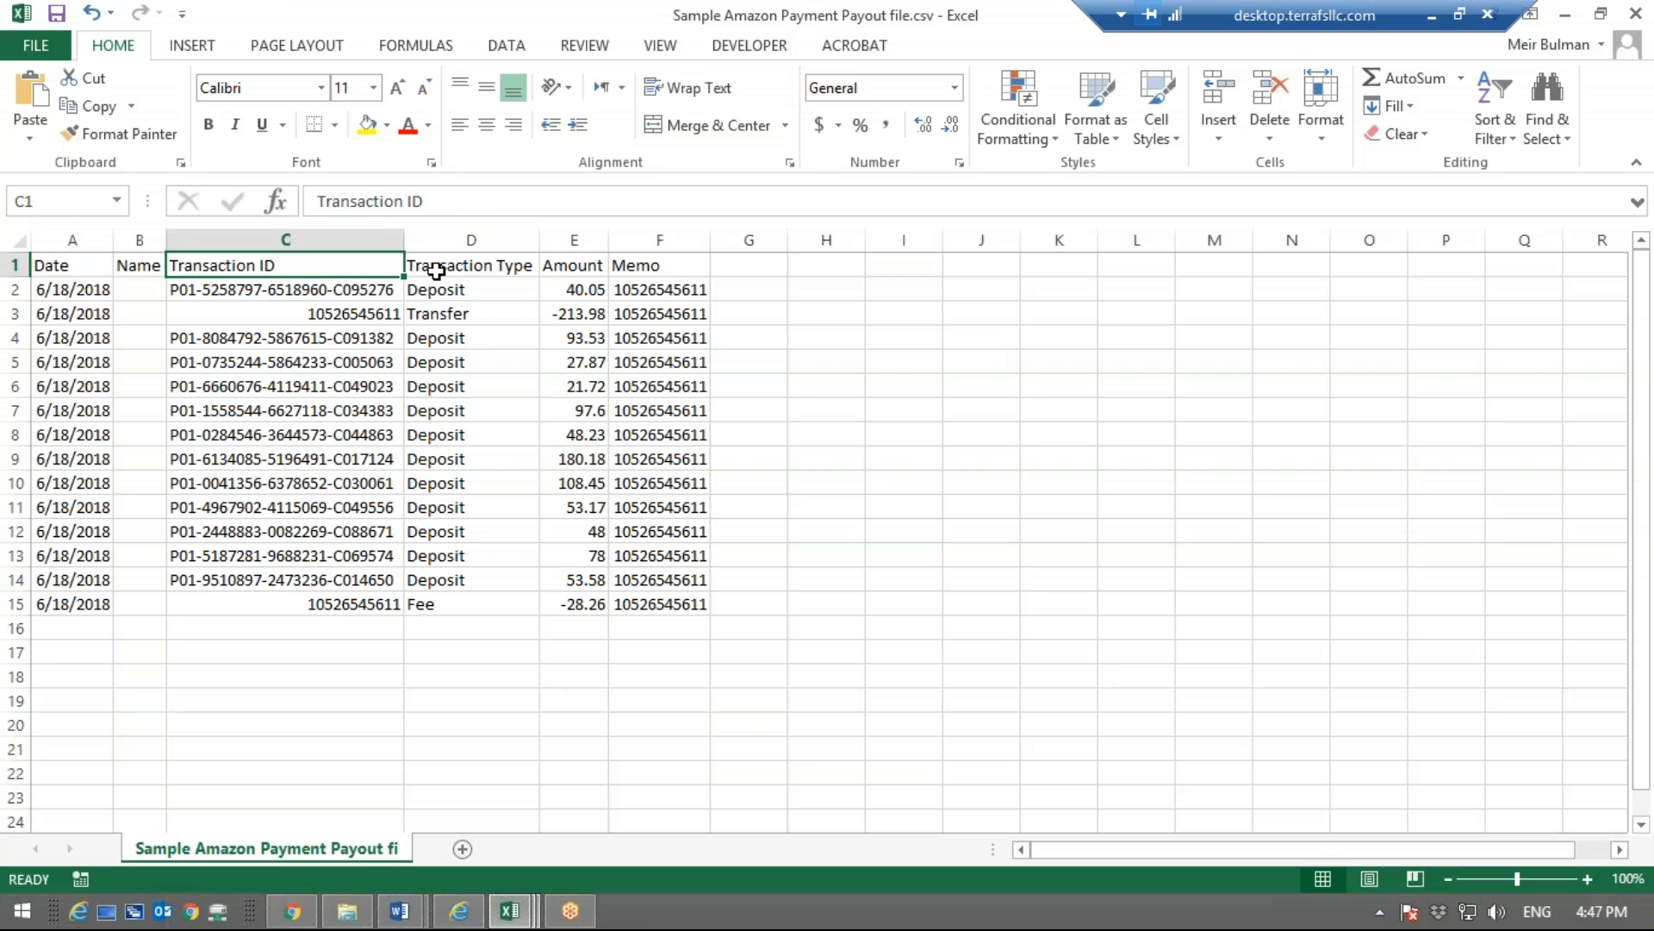
Examine the Deposit, Transfer and Fee entries in the Transaction Type column
{"action": "left_click", "coordinate": [512, 281]}
{"action": "left_click", "coordinate": [457, 581]}
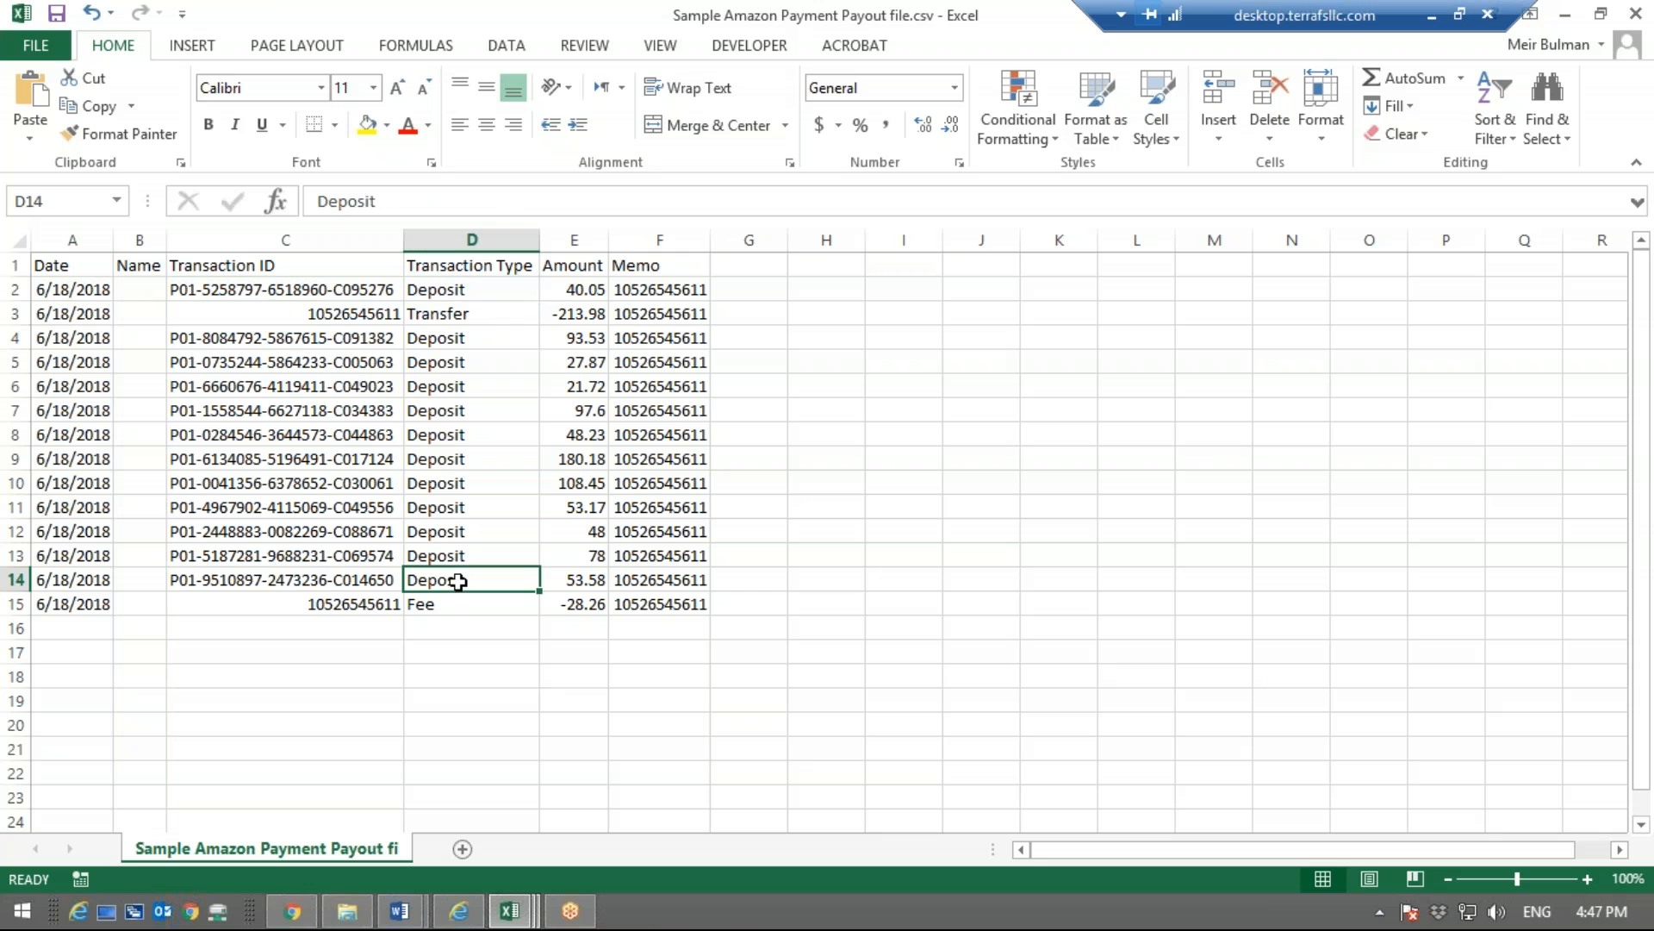
{"action": "left_click", "coordinate": [429, 296]}
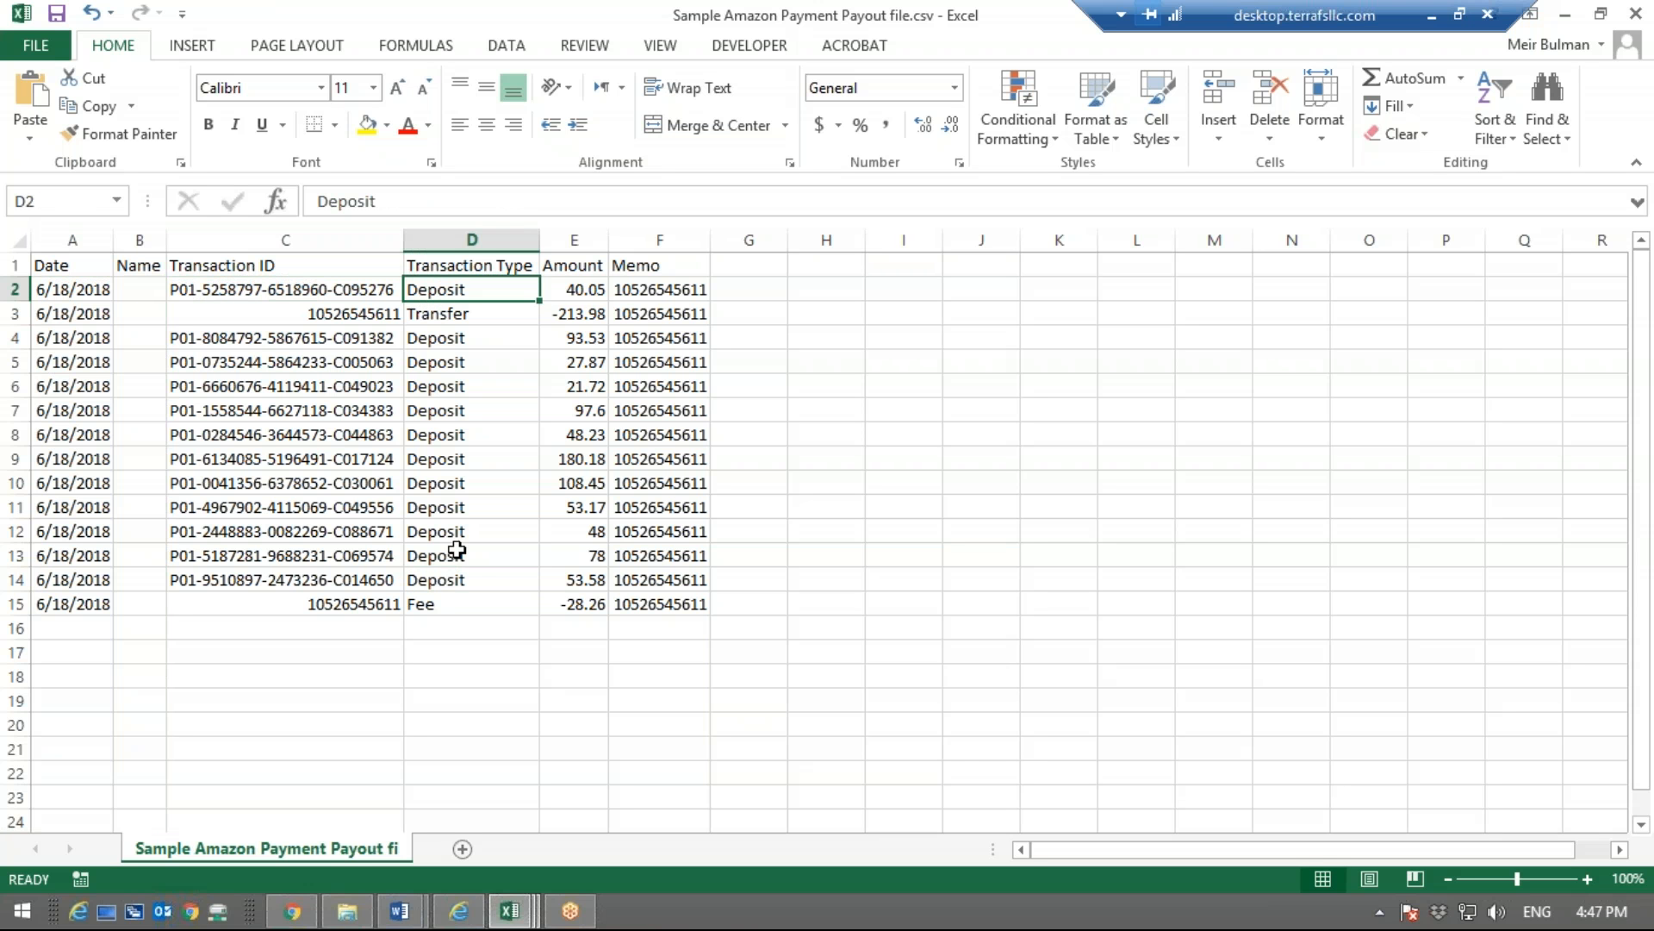
{"action": "left_click", "coordinate": [461, 594]}
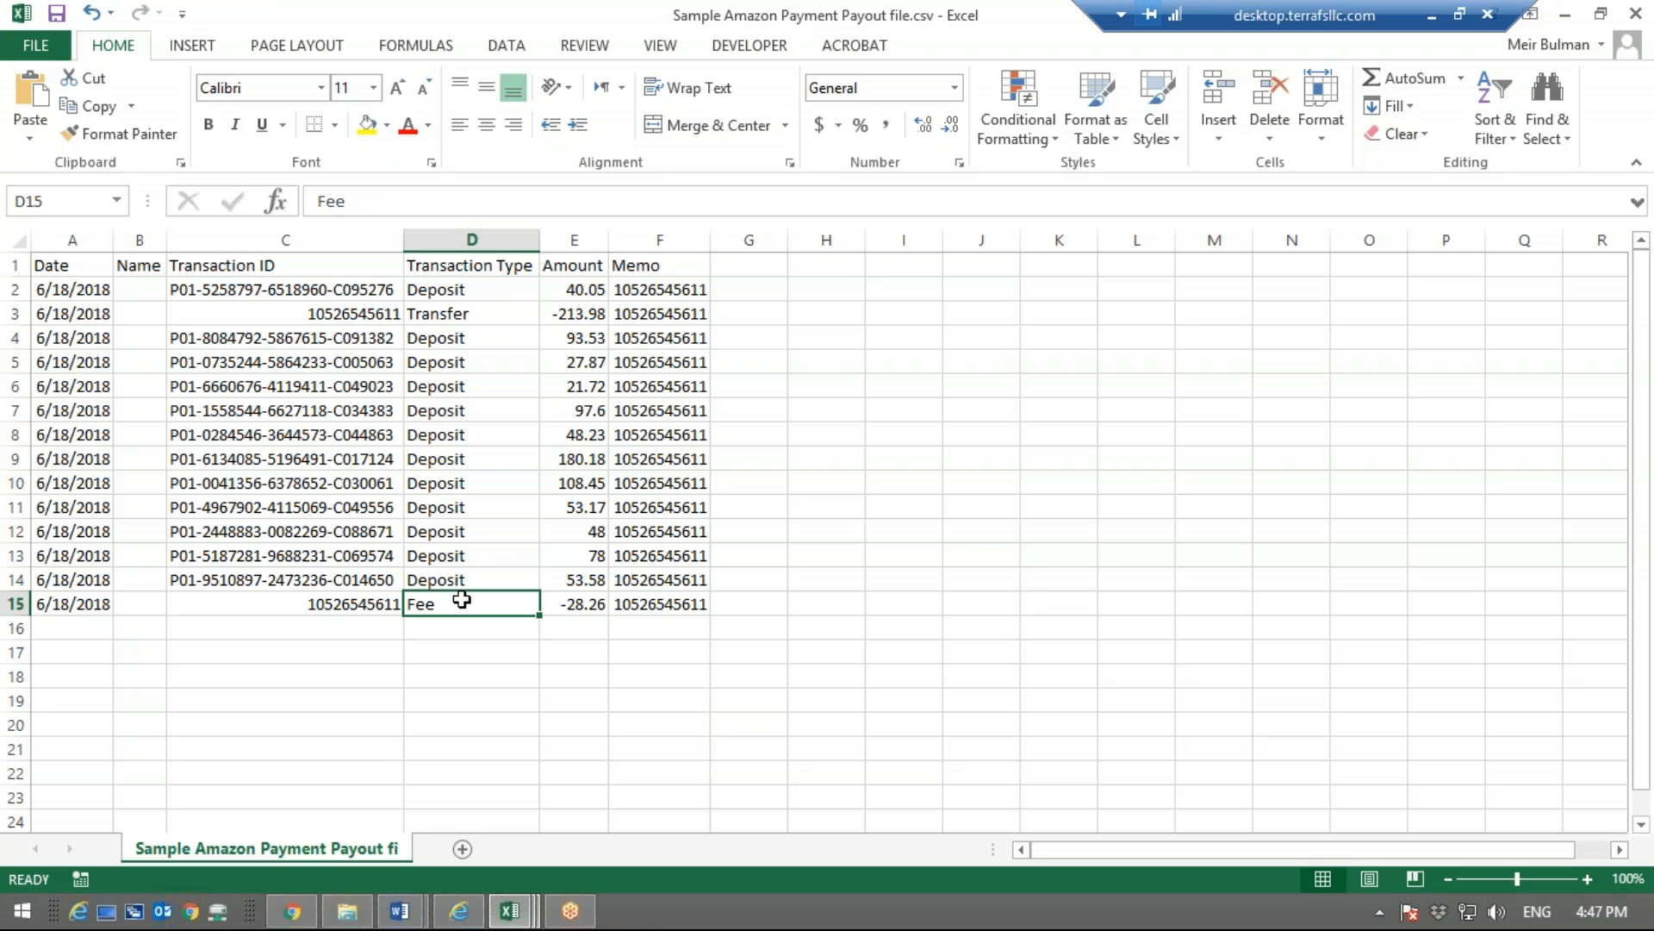
{"action": "left_click", "coordinate": [434, 305]}
{"action": "left_click", "coordinate": [435, 290]}
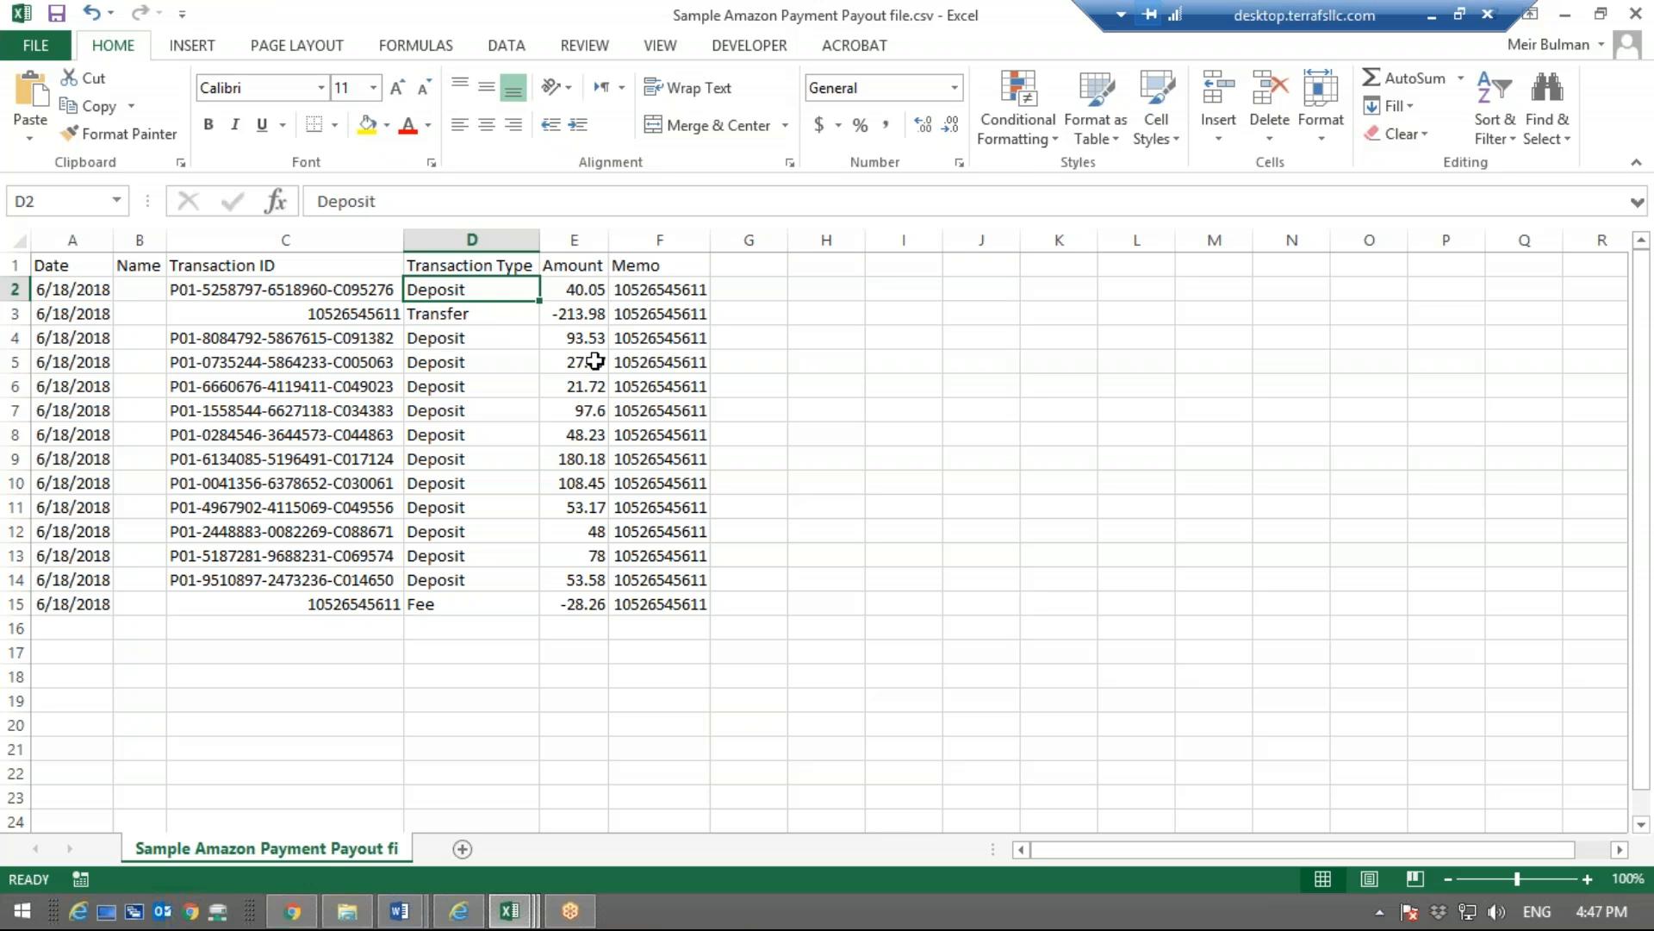
Review the Amount column, and go through the settlement IDs in the Memo column down to the Fee row
{"action": "left_click", "coordinate": [575, 271]}
{"action": "left_click", "coordinate": [659, 288]}
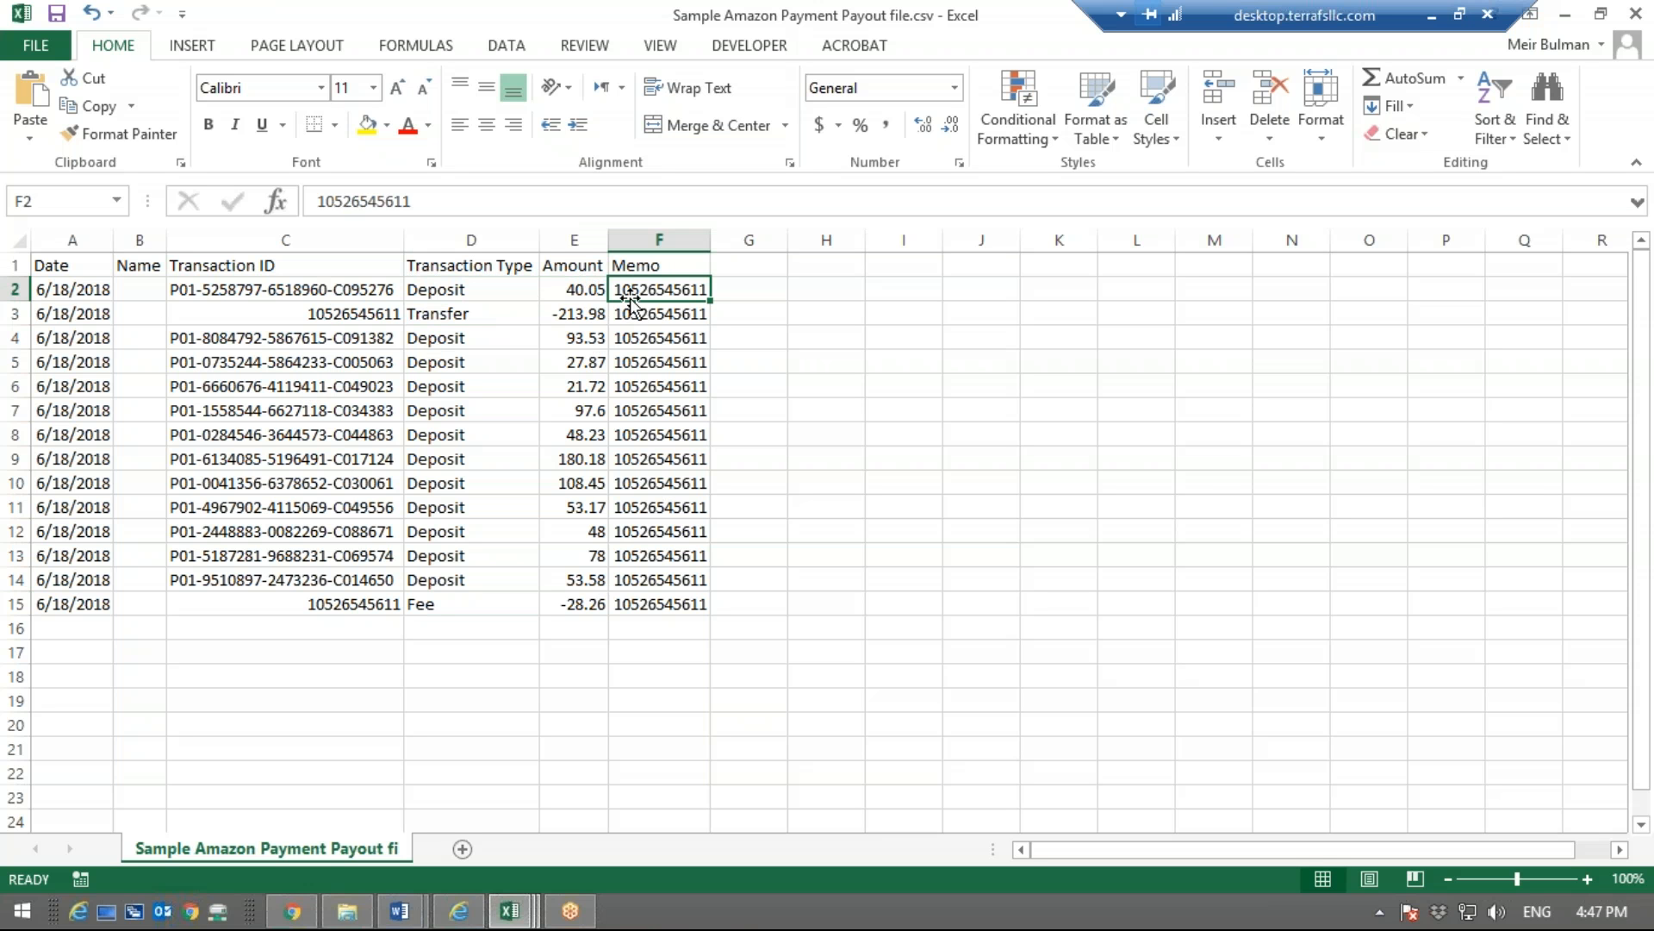
{"action": "left_click", "coordinate": [646, 586]}
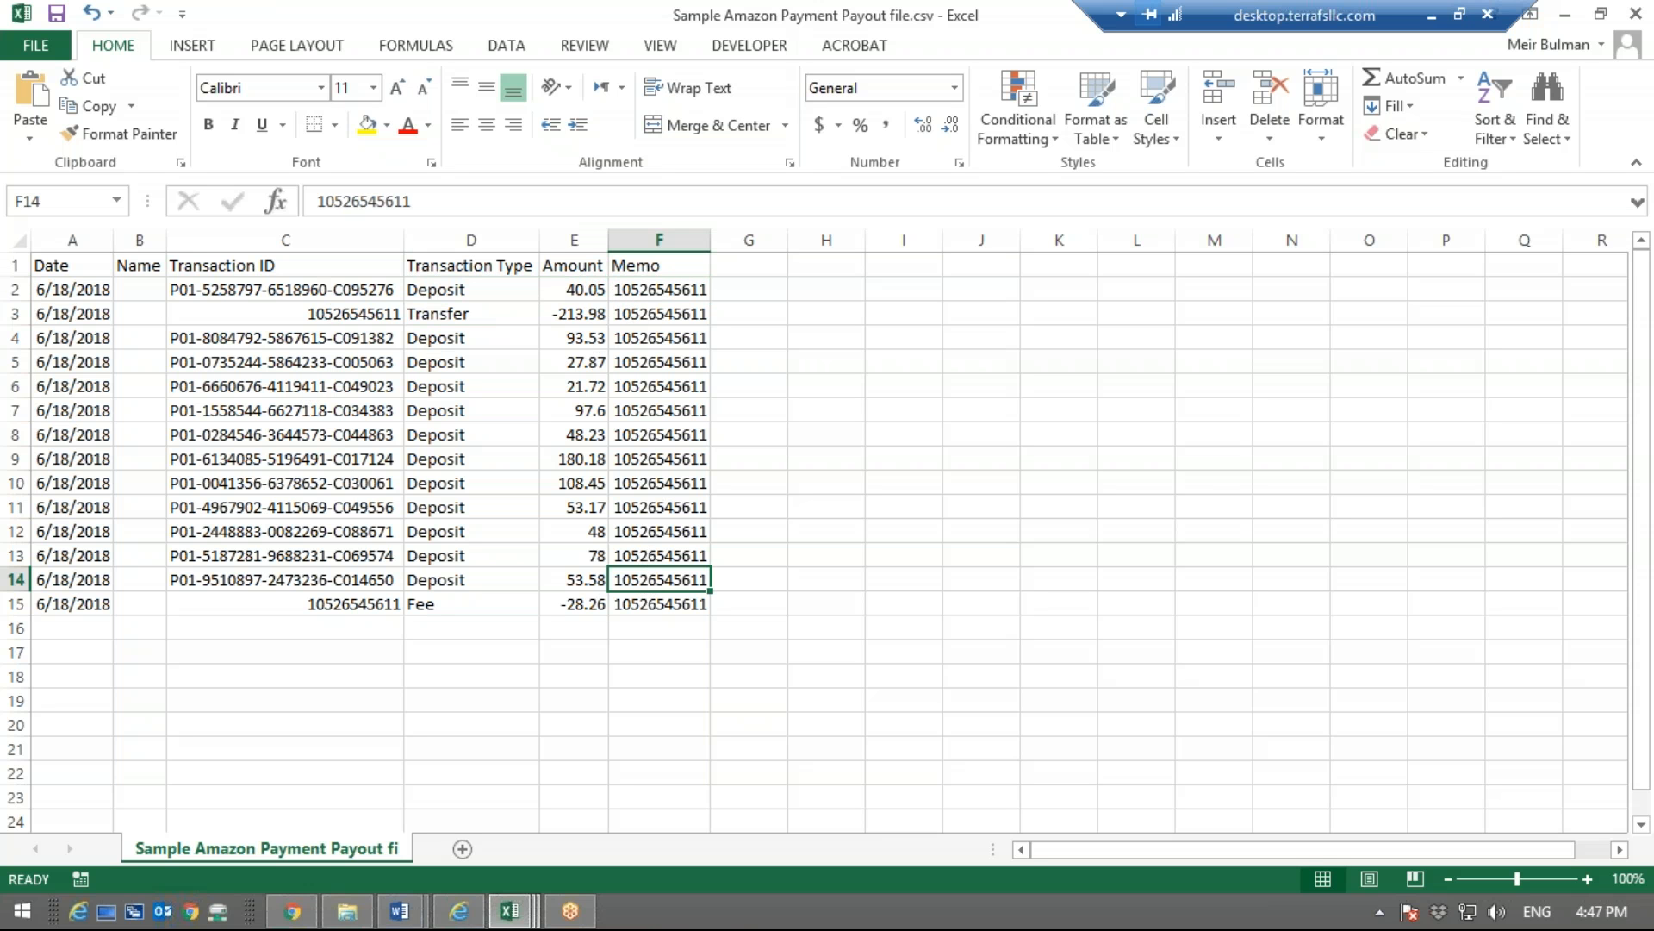
{"action": "key", "text": "Down"}
{"action": "key", "text": "Down"}
{"action": "key", "text": "Up"}
{"action": "key", "text": "Up"}
{"action": "key", "text": "Up"}
{"action": "key", "text": "Up"}
{"action": "key", "text": "Up"}
{"action": "key", "text": "Up"}
{"action": "key", "text": "Up"}
{"action": "key", "text": "Up"}
{"action": "key", "text": "Up"}
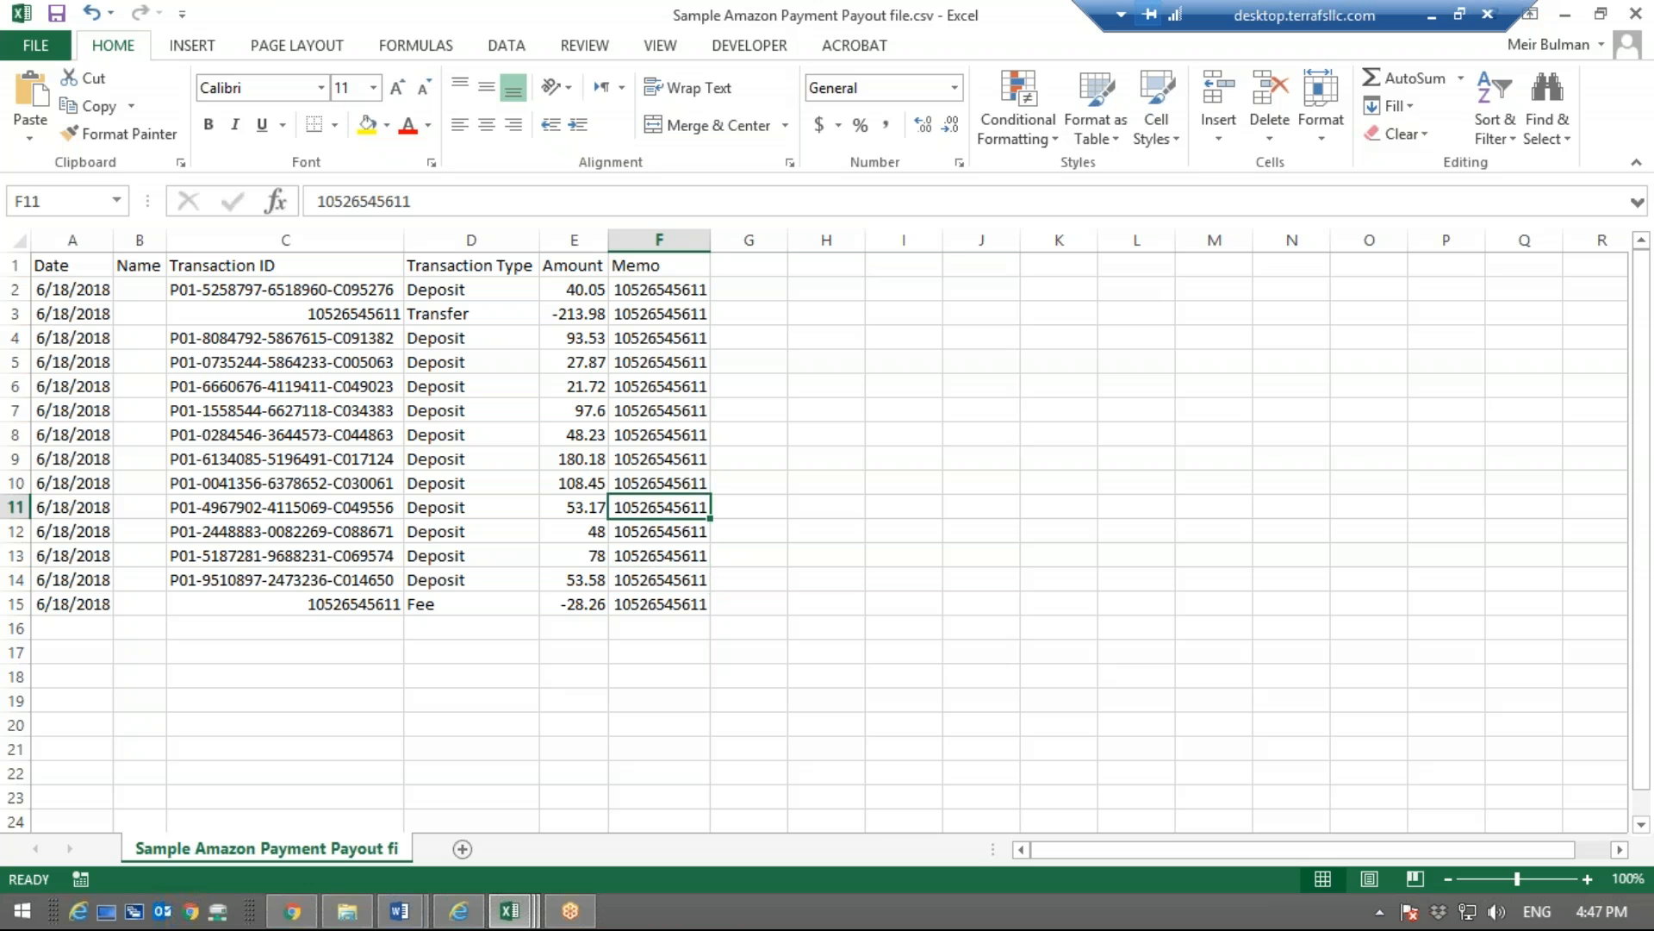
{"action": "key", "text": "Up"}
{"action": "key", "text": "Up"}
{"action": "key", "text": "Up"}
{"action": "key", "text": "Up"}
{"action": "key", "text": "Up"}
{"action": "key", "text": "Up"}
{"action": "key", "text": "Down"}
{"action": "key", "text": "Down"}
{"action": "key", "text": "Down"}
{"action": "key", "text": "Down"}
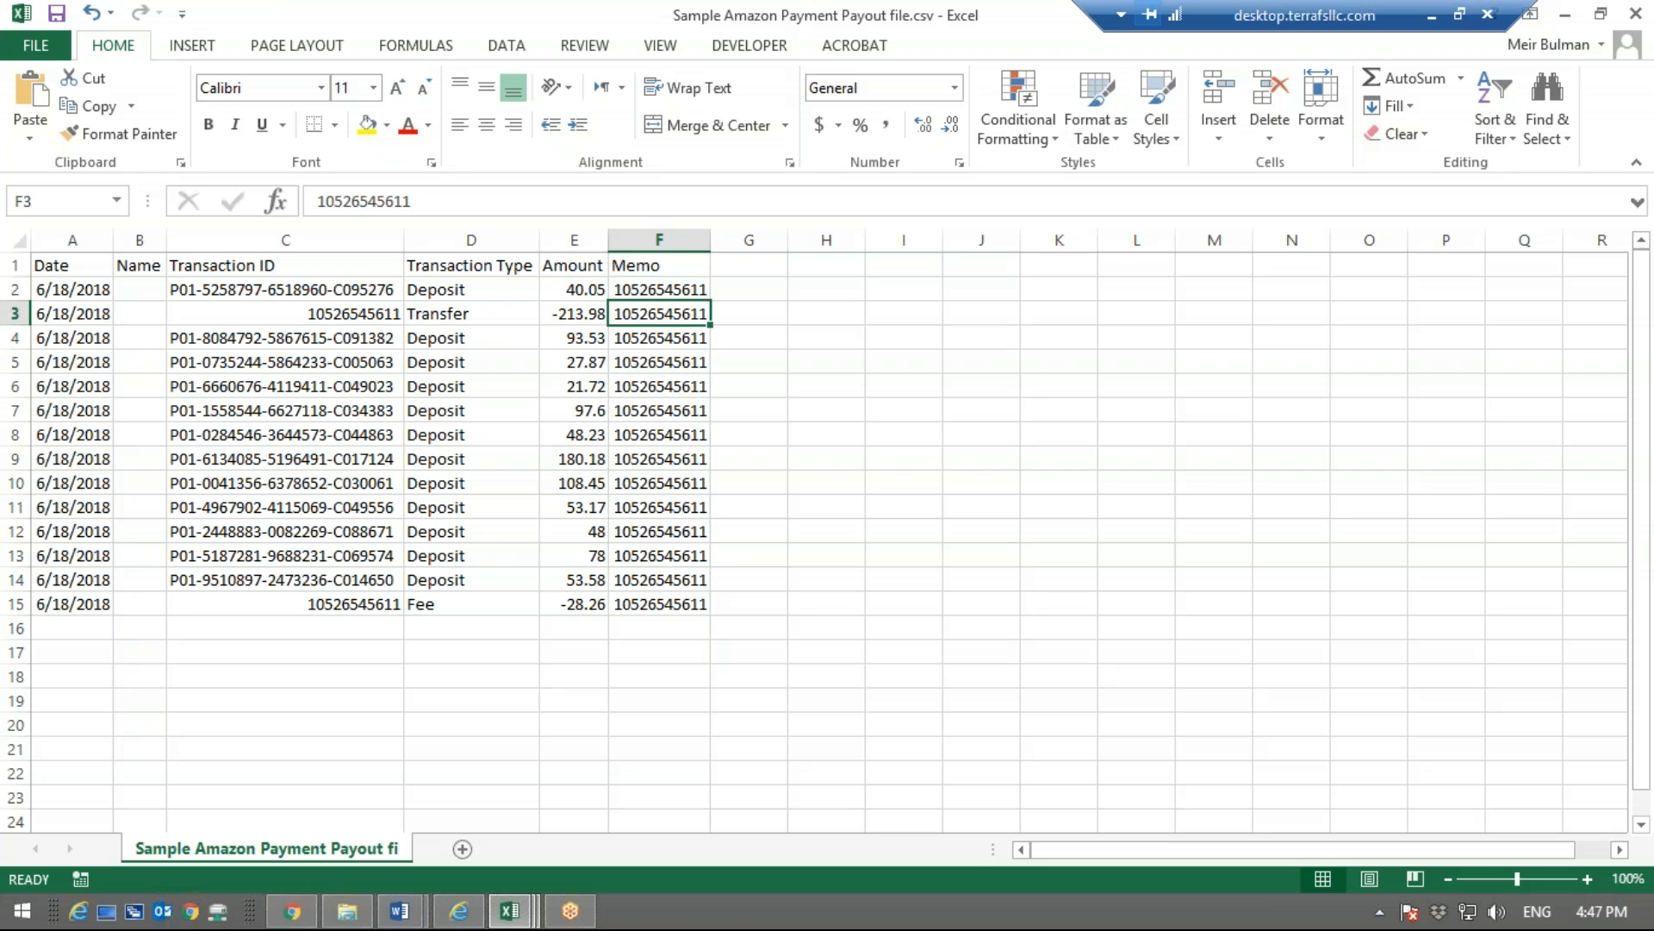
{"action": "key", "text": "Down"}
{"action": "key", "text": "Down"}
{"action": "key", "text": "Down"}
{"action": "key", "text": "Down"}
{"action": "key", "text": "Down"}
{"action": "key", "text": "Down"}
{"action": "key", "text": "Down"}
{"action": "key", "text": "Down"}
{"action": "key", "text": "Down"}
{"action": "key", "text": "Down"}
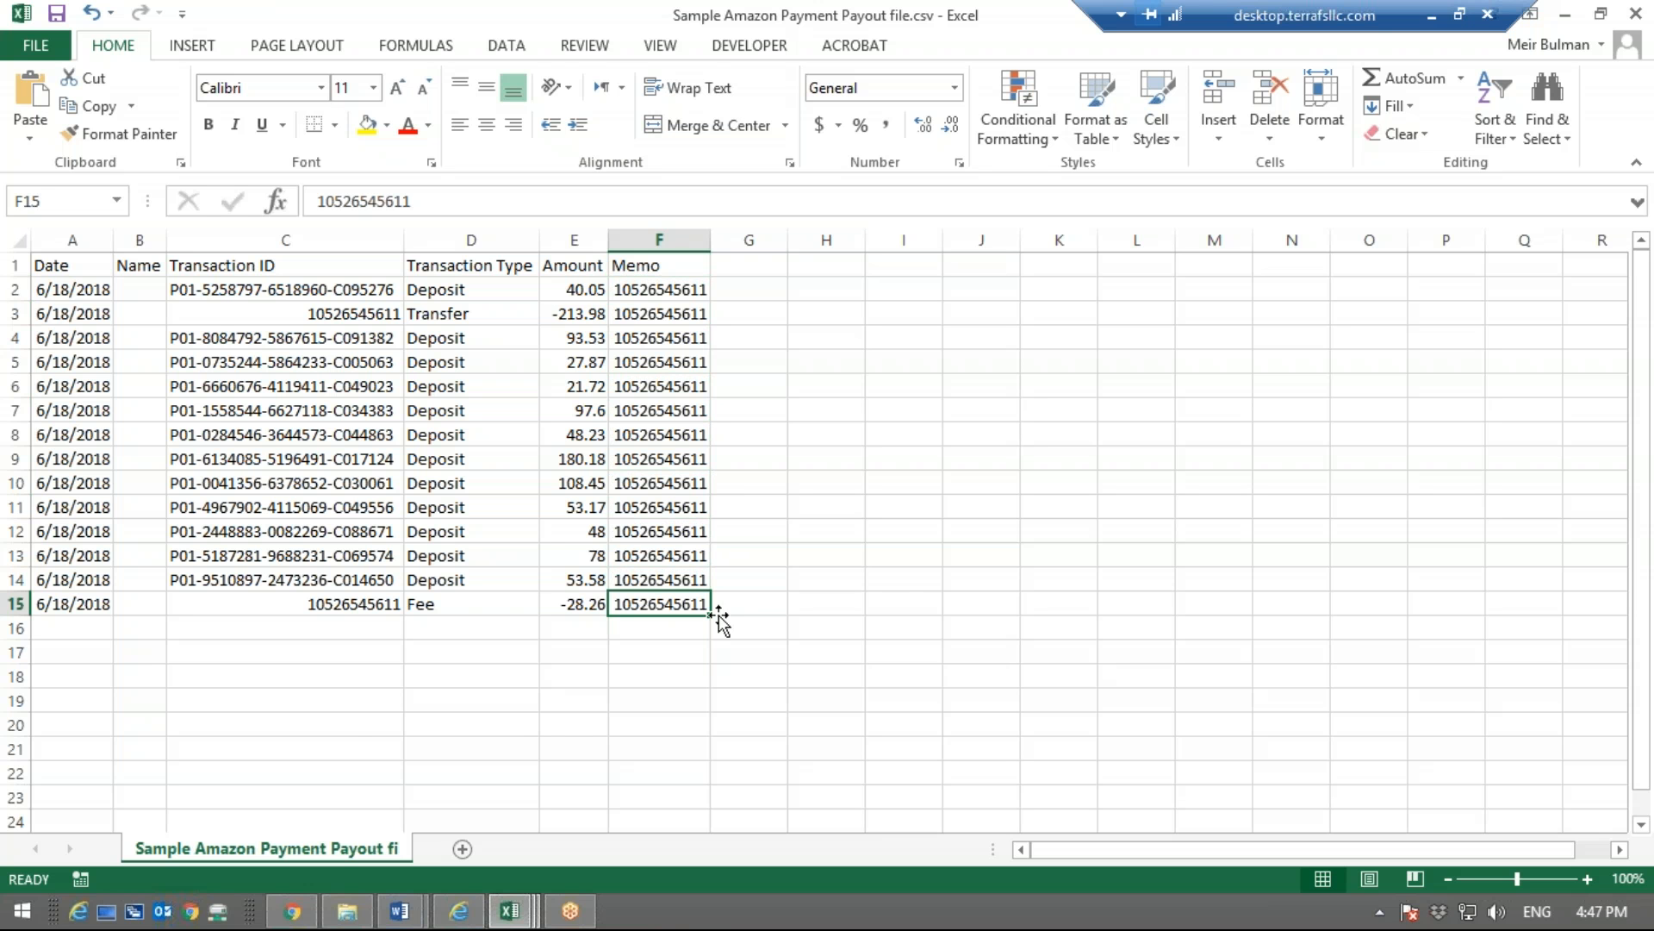
Switch to Amazon Pay, download the Jun 1 - Jun 6, 2018 transaction report, and open it with all columns fitted to their contents
{"action": "left_click", "coordinate": [290, 911]}
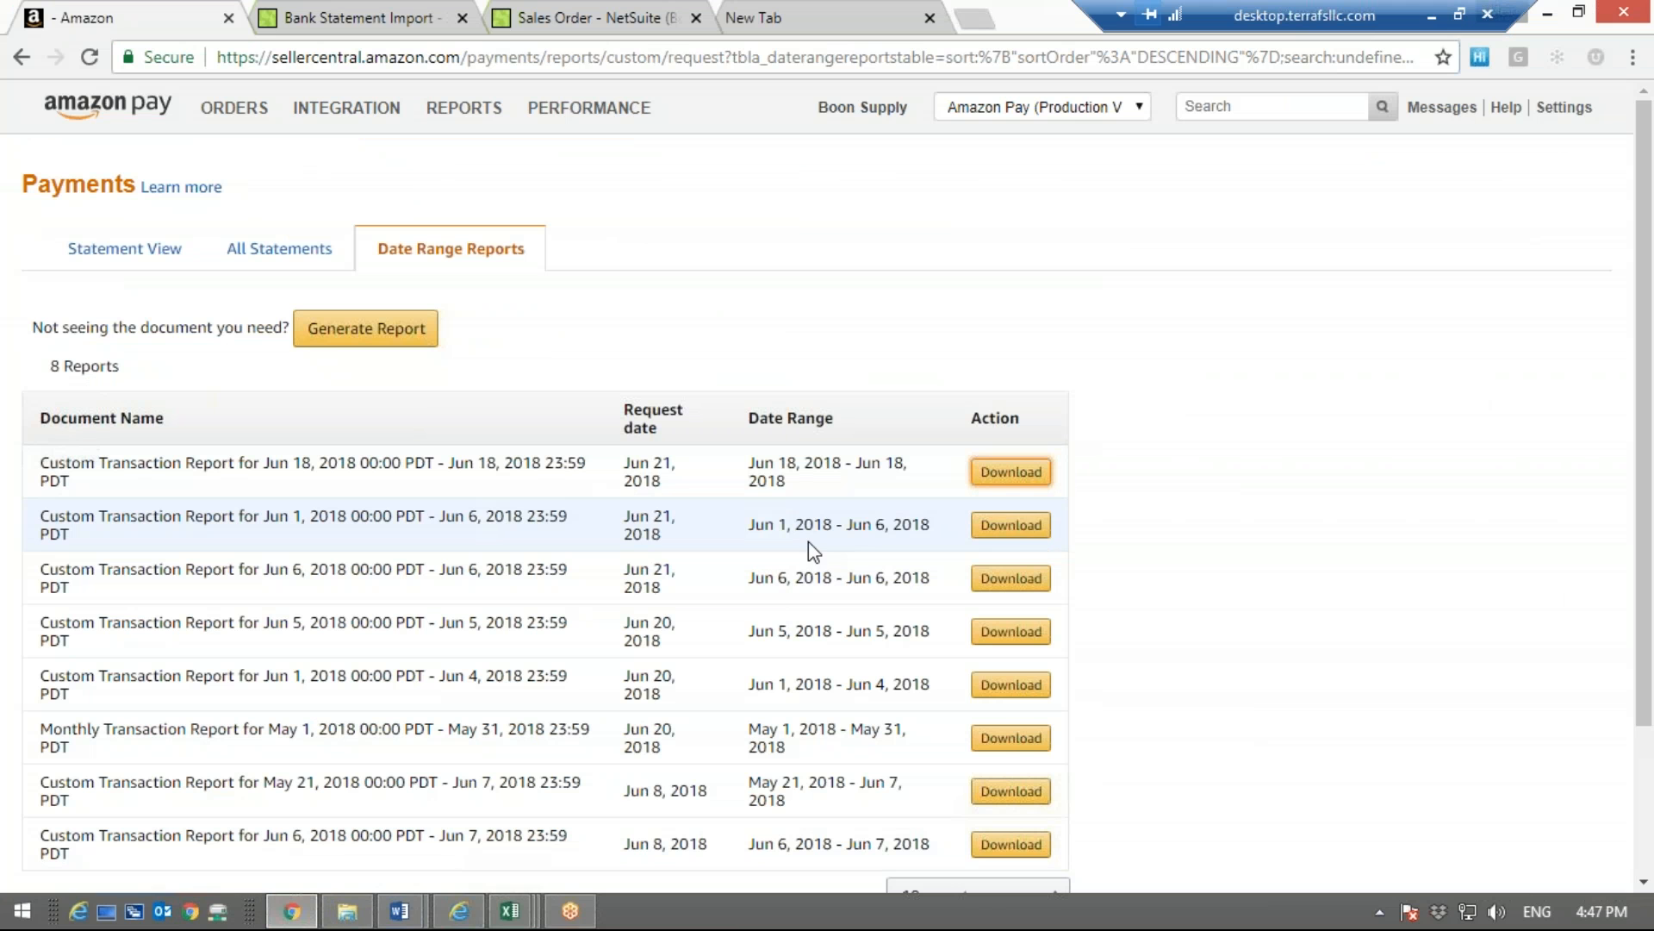
{"action": "left_click_drag", "start_coordinate": [752, 530], "coordinate": [907, 547]}
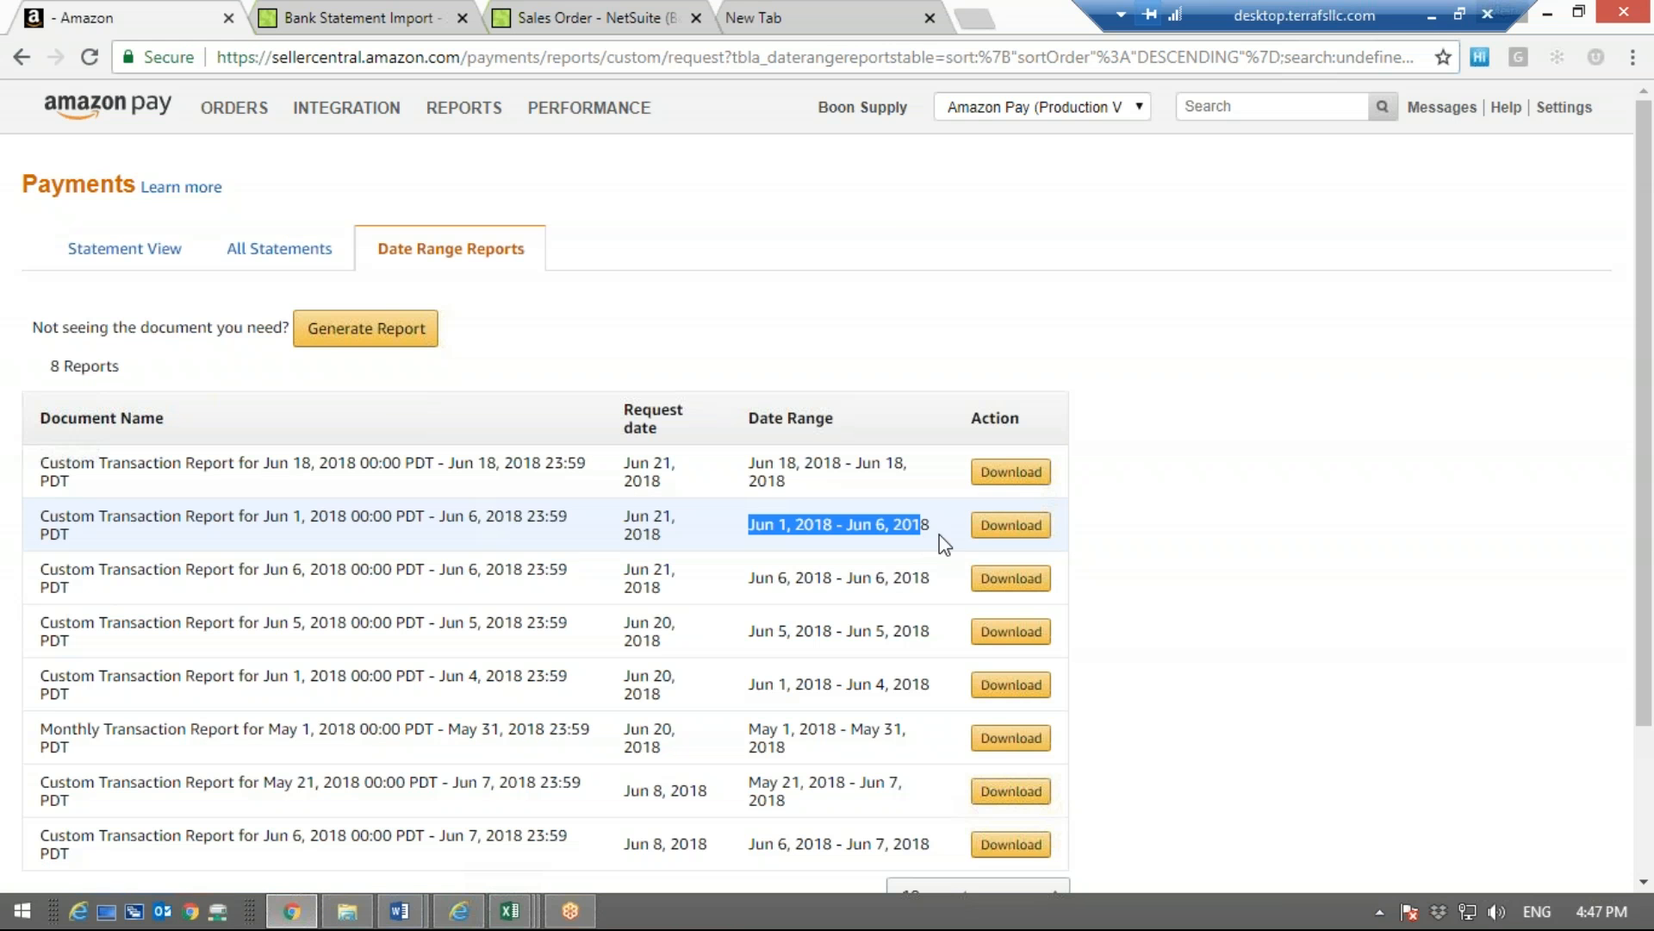
{"action": "left_click", "coordinate": [999, 526]}
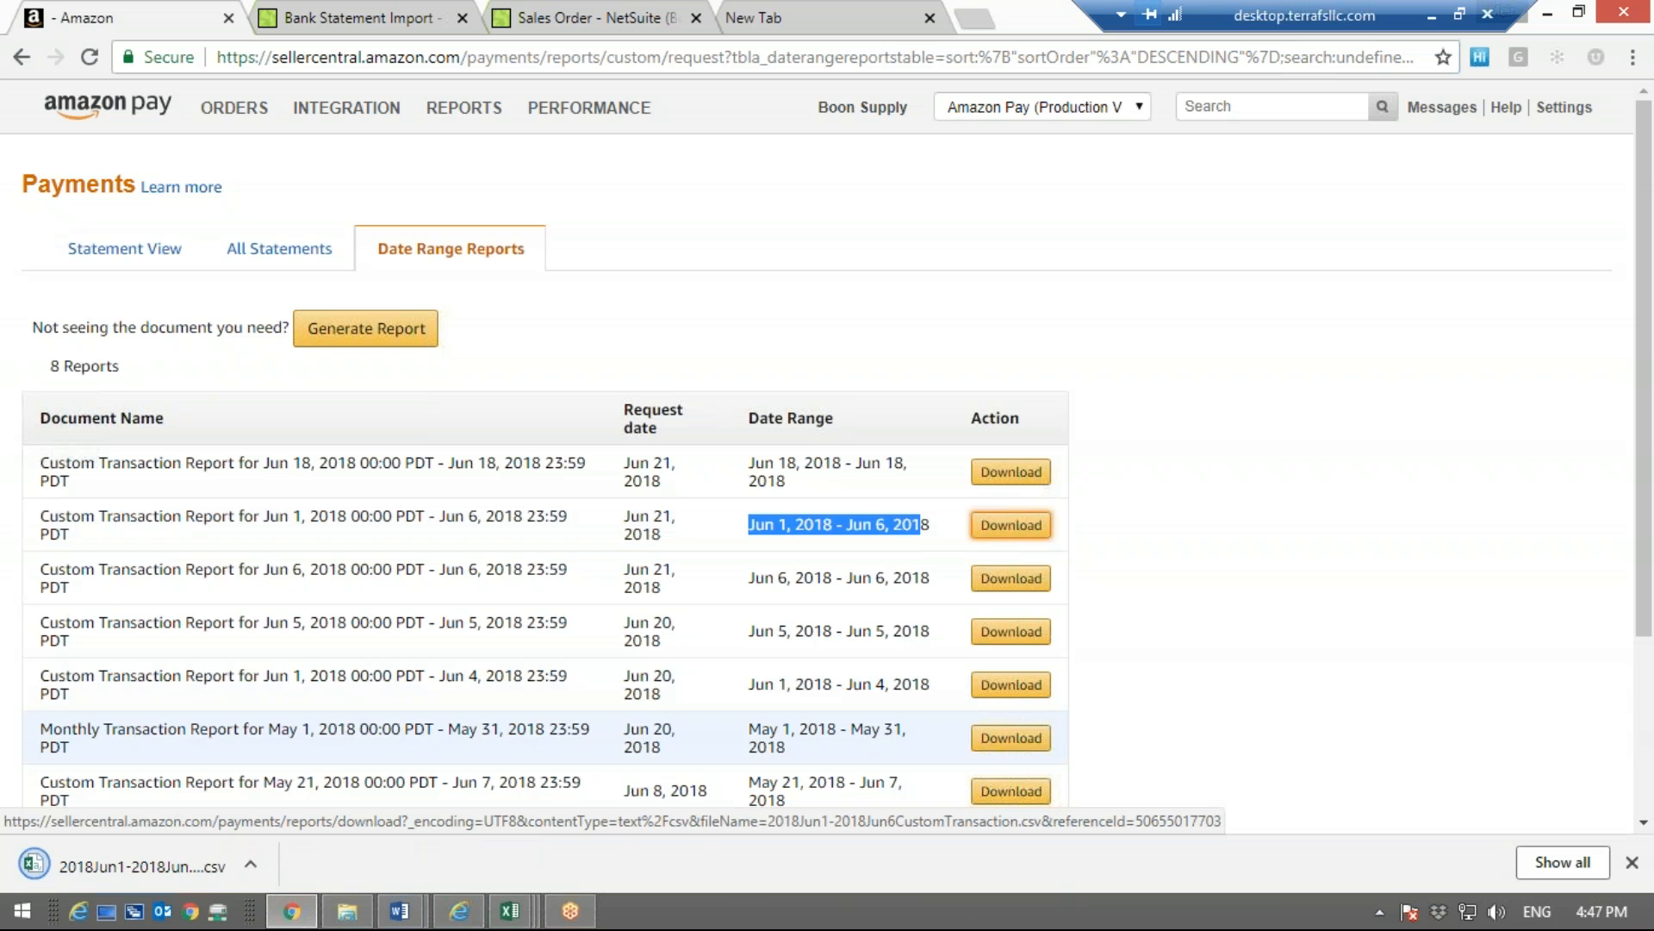
{"action": "left_click", "coordinate": [136, 866]}
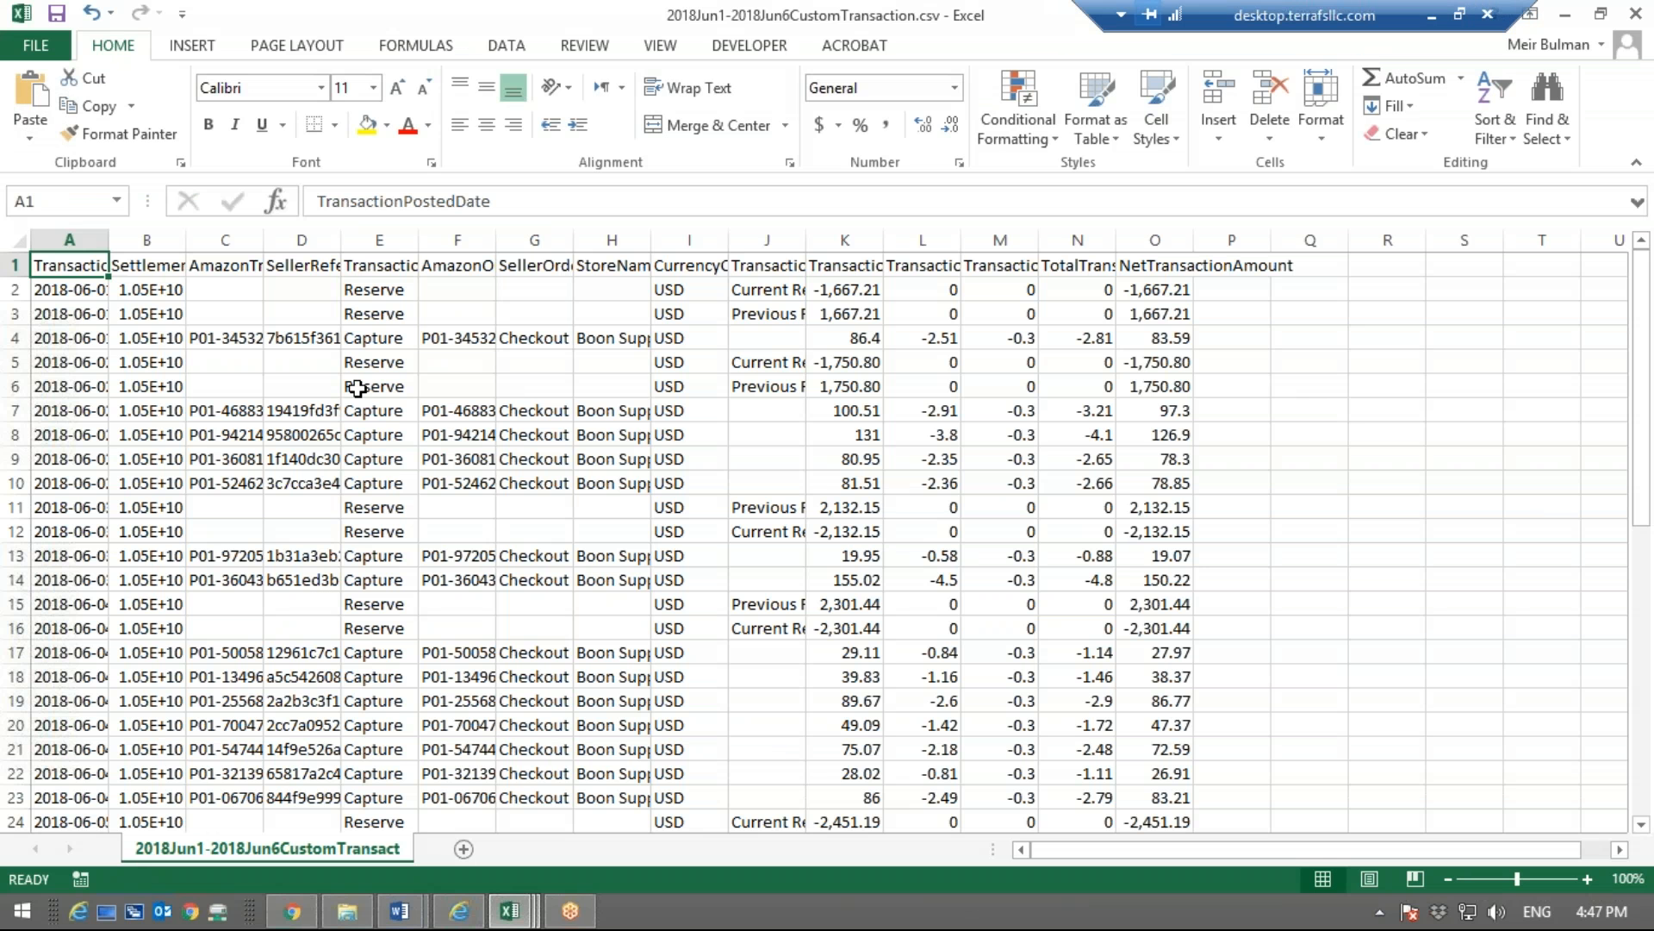
{"action": "left_click", "coordinate": [16, 242]}
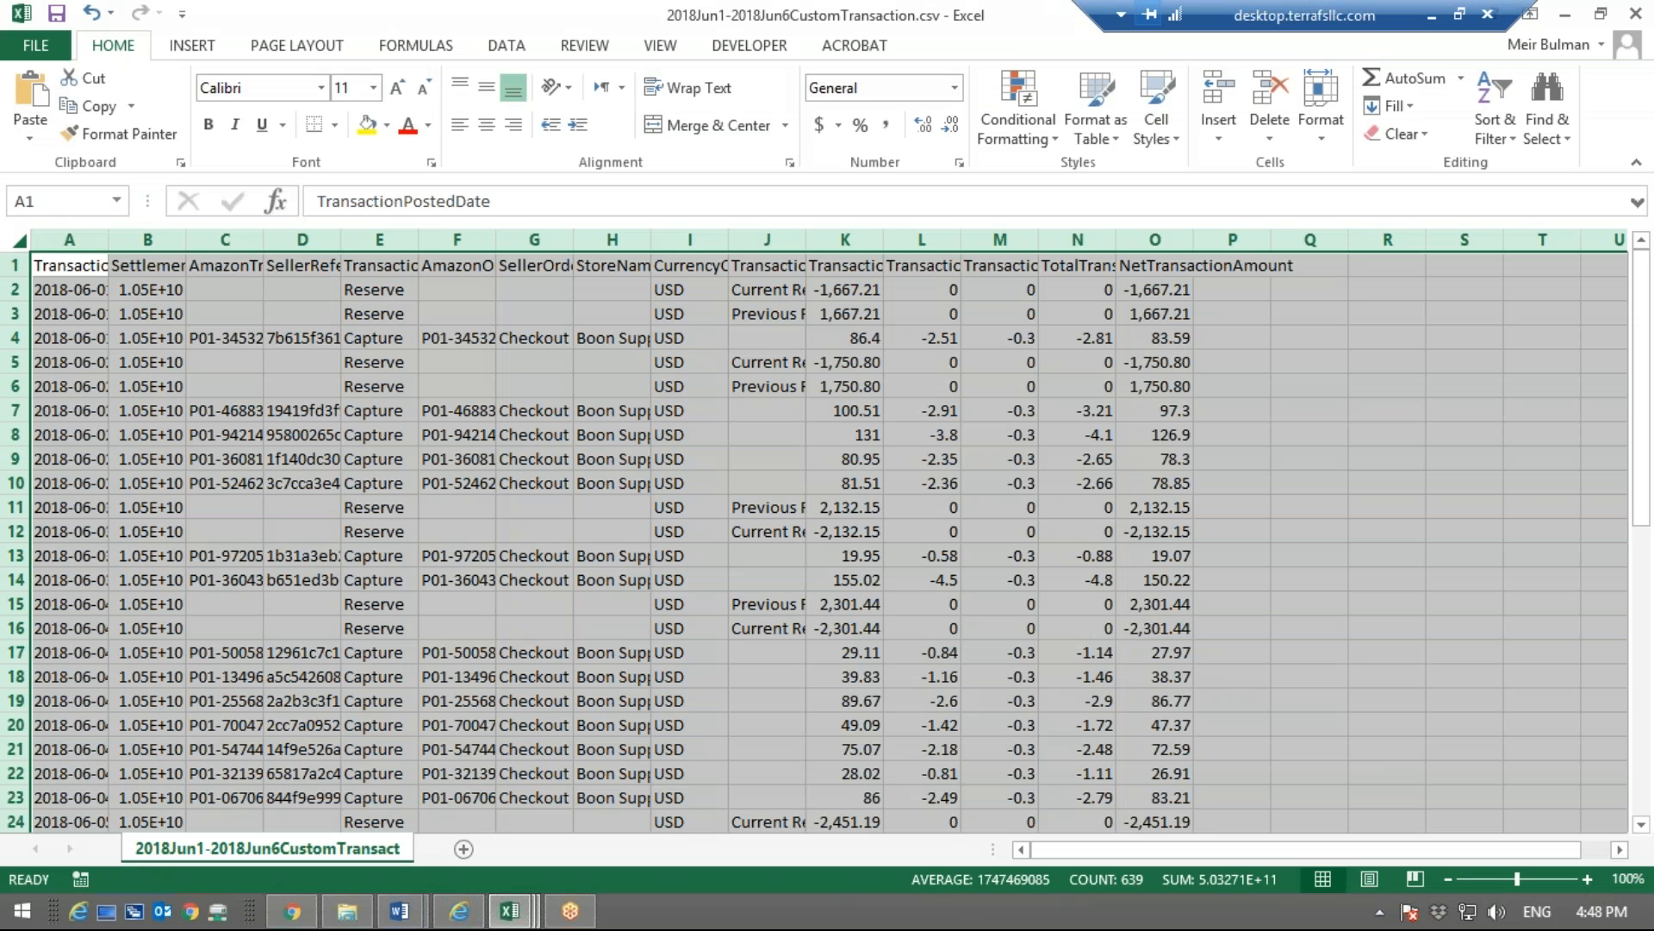
{"action": "double_click", "coordinate": [108, 240]}
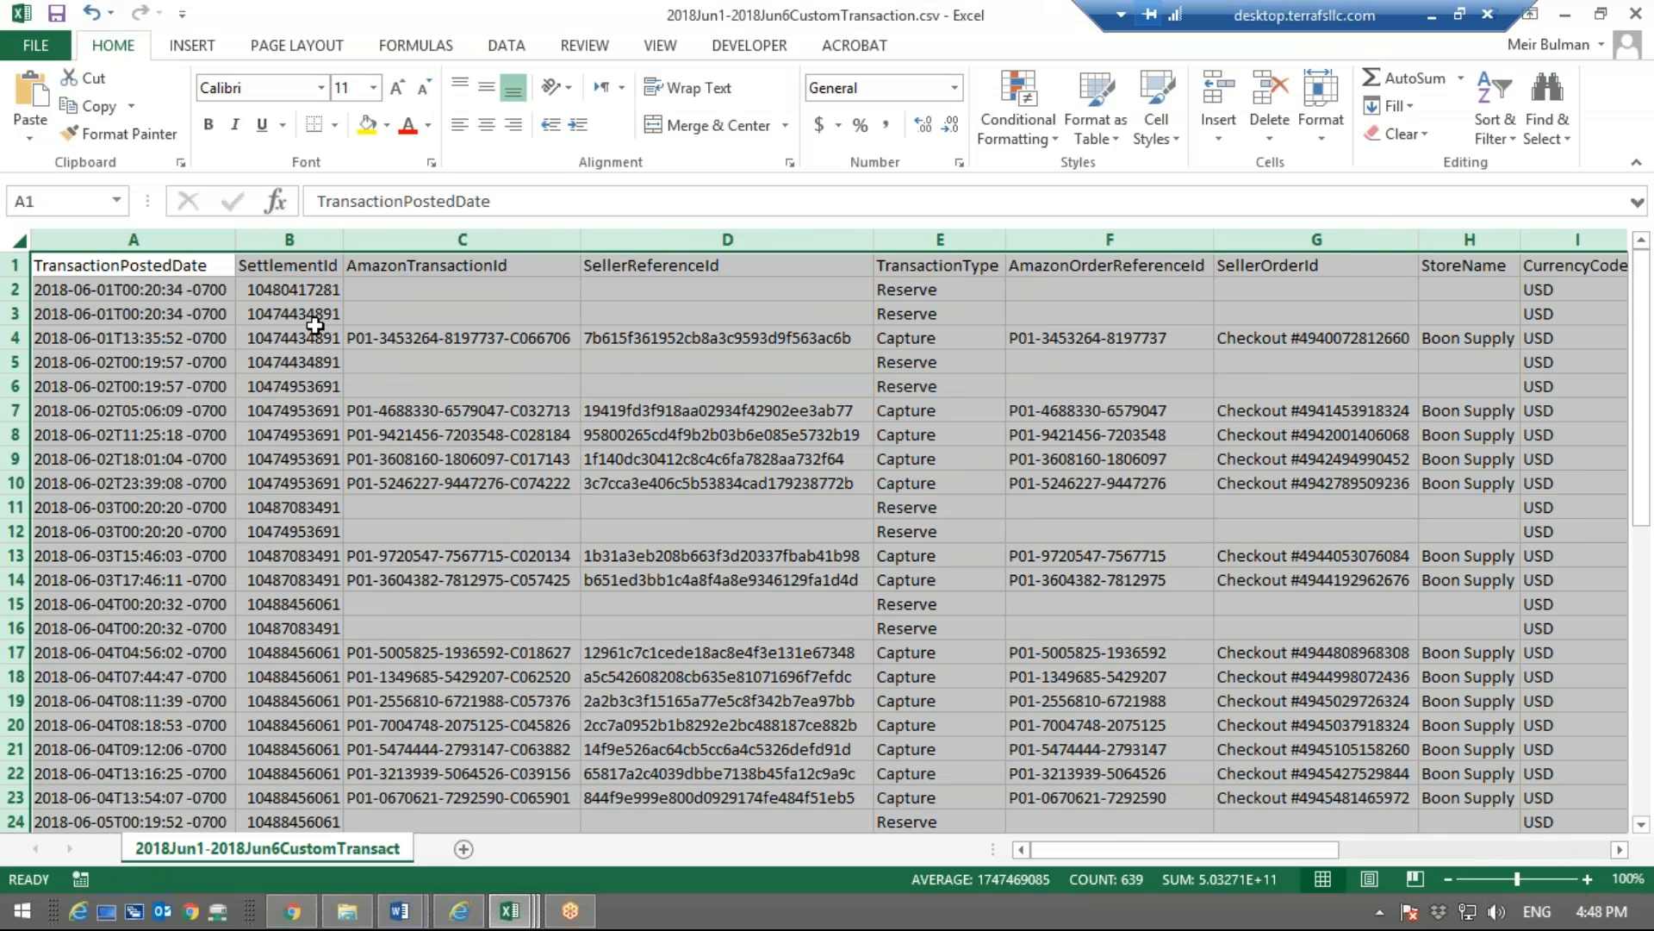
Compare the settlement IDs down the SettlementId column of the Jun 1 - Jun 6 report
{"action": "left_click", "coordinate": [310, 284]}
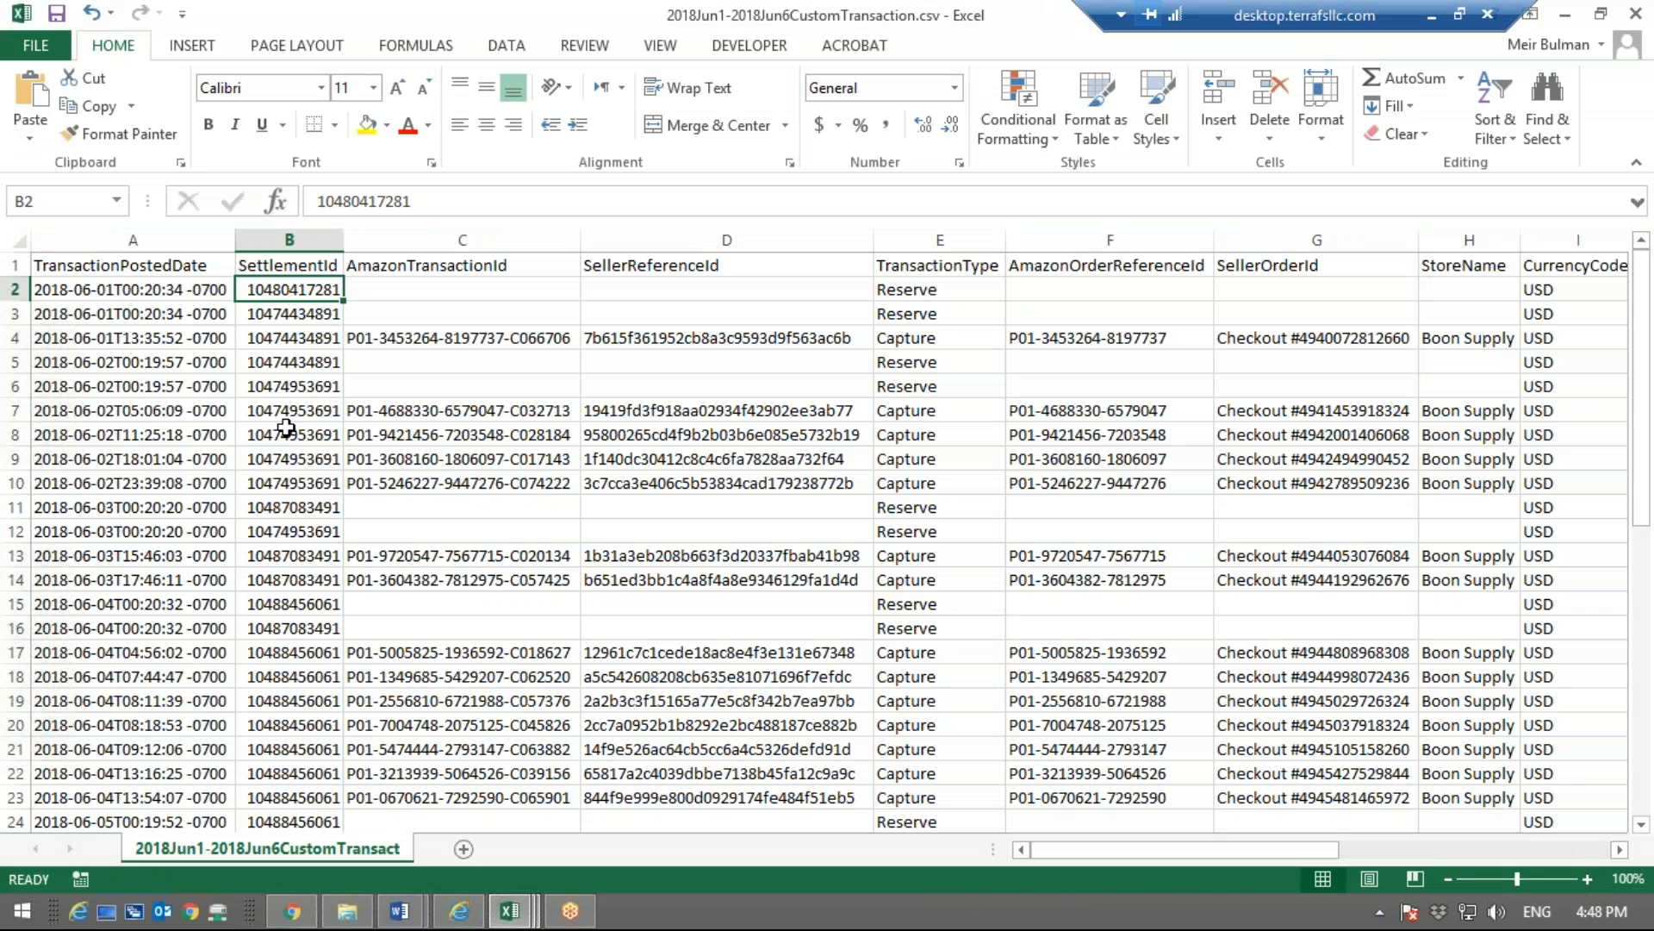
{"action": "key", "text": "Down"}
{"action": "key", "text": "Down"}
{"action": "key", "text": "Down"}
{"action": "key", "text": "Down"}
{"action": "key", "text": "Down"}
{"action": "key", "text": "Down"}
{"action": "key", "text": "Down"}
{"action": "key", "text": "Up"}
{"action": "key", "text": "Up"}
{"action": "key", "text": "Up"}
{"action": "key", "text": "Up"}
{"action": "key", "text": "Down"}
{"action": "key", "text": "Up"}
{"action": "key", "text": "Up"}
{"action": "key", "text": "Up"}
{"action": "key", "text": "shift+Down"}
{"action": "key", "text": "shift+Down"}
{"action": "key", "text": "shift+Down"}
{"action": "key", "text": "shift+Down"}
{"action": "key", "text": "shift+Down"}
{"action": "key", "text": "shift+Down"}
{"action": "key", "text": "shift+Down"}
{"action": "key", "text": "shift+Down"}
{"action": "key", "text": "shift+Down"}
{"action": "key", "text": "shift+Down"}
{"action": "key", "text": "shift+Down"}
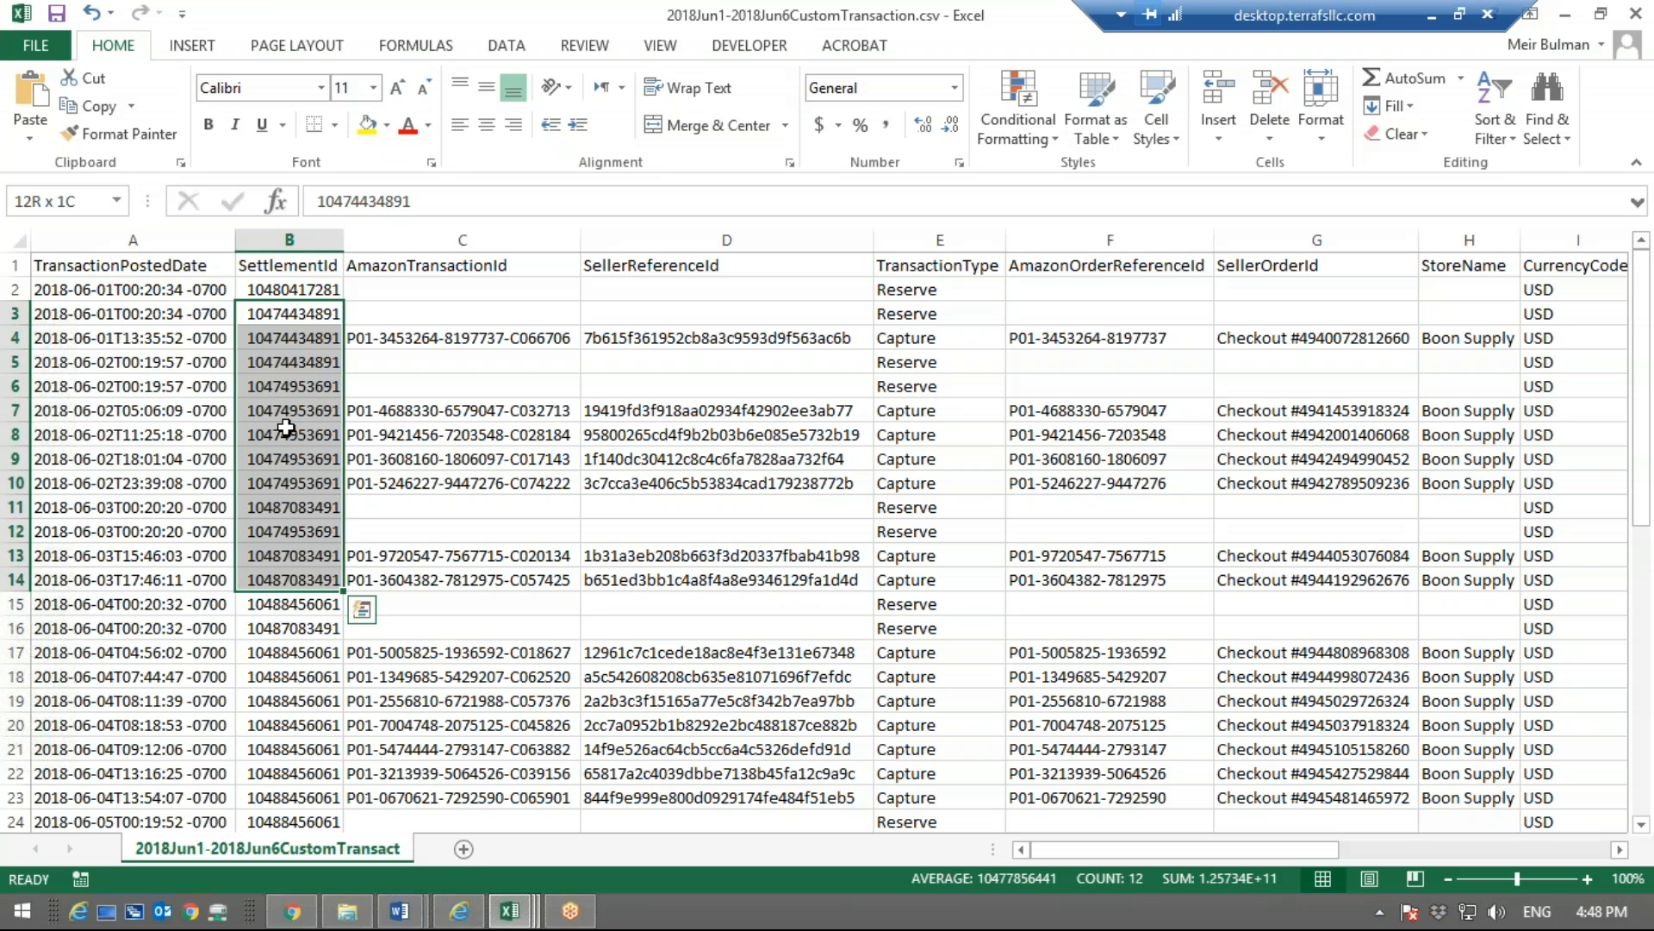
Review the reserve rows across the report's columns from TransactionDescription back to TransactionPostedDate
{"action": "key", "text": "Right"}
{"action": "key", "text": "Right"}
{"action": "key", "text": "Down"}
{"action": "key", "text": "Down"}
{"action": "key", "text": "Down"}
{"action": "key", "text": "Right"}
{"action": "key", "text": "Right"}
{"action": "key", "text": "Right"}
{"action": "key", "text": "Right"}
{"action": "key", "text": "Right"}
{"action": "key", "text": "Right"}
{"action": "key", "text": "Right"}
{"action": "key", "text": "Right"}
{"action": "key", "text": "Right"}
{"action": "key", "text": "Right"}
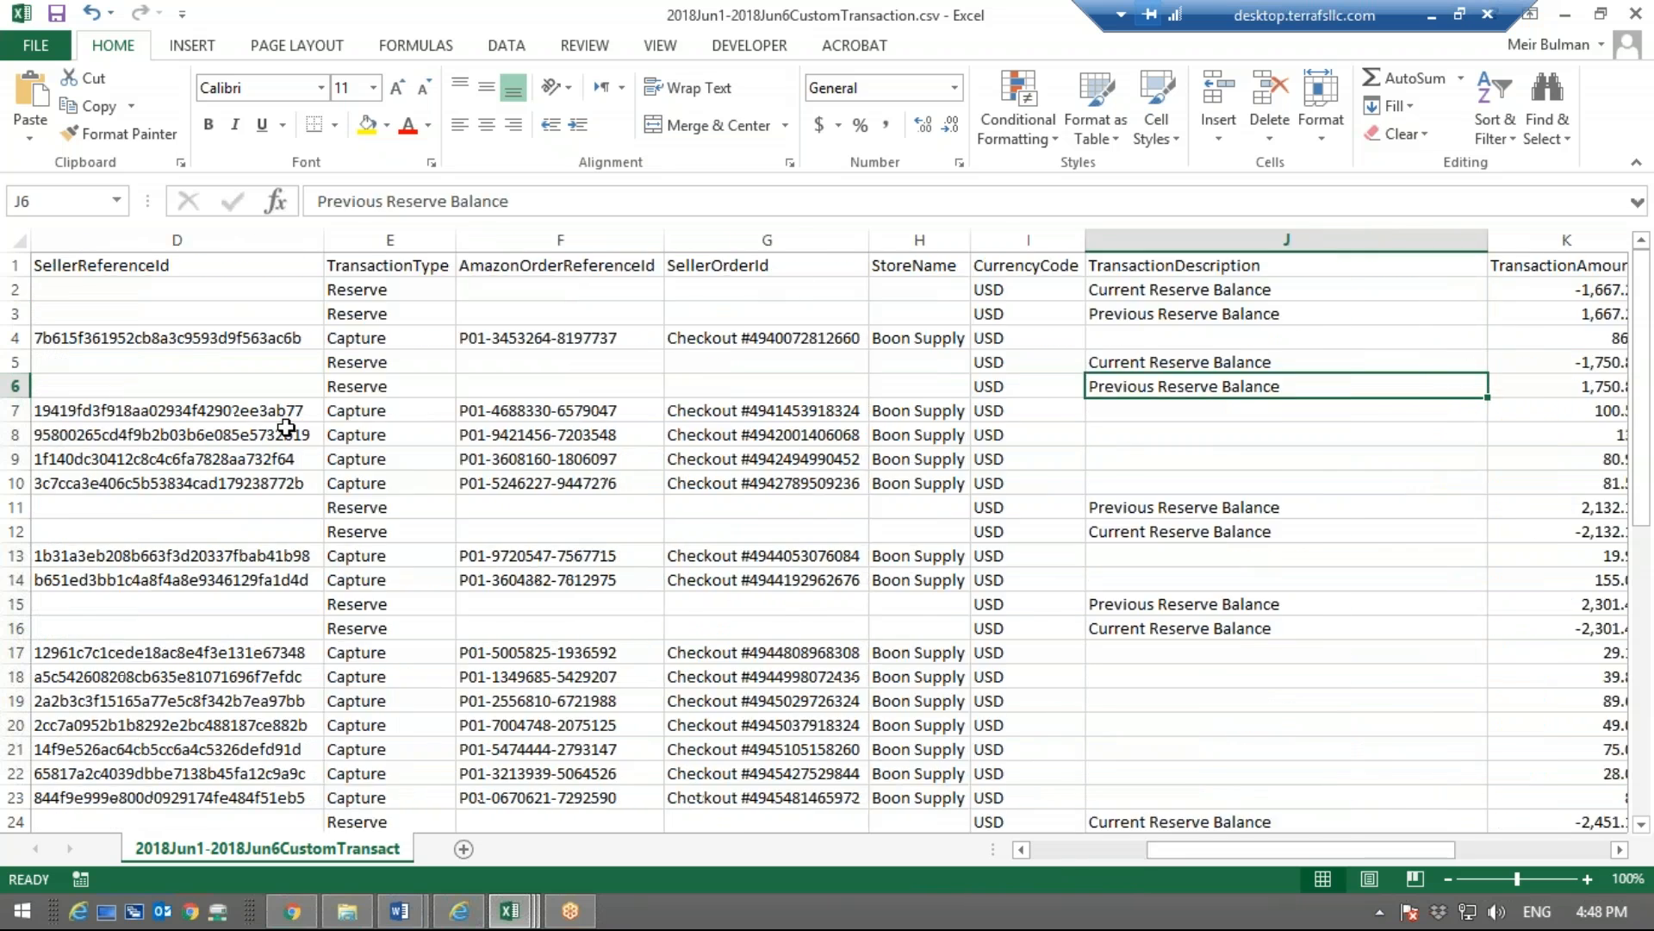
{"action": "key", "text": "Left"}
{"action": "key", "text": "Left"}
{"action": "key", "text": "Left"}
{"action": "key", "text": "Left"}
{"action": "key", "text": "Left"}
{"action": "key", "text": "Left"}
{"action": "key", "text": "Left"}
{"action": "key", "text": "Left"}
{"action": "key", "text": "Left"}
{"action": "key", "text": "Left"}
{"action": "key", "text": "Left"}
{"action": "key", "text": "Left"}
{"action": "key", "text": "Left"}
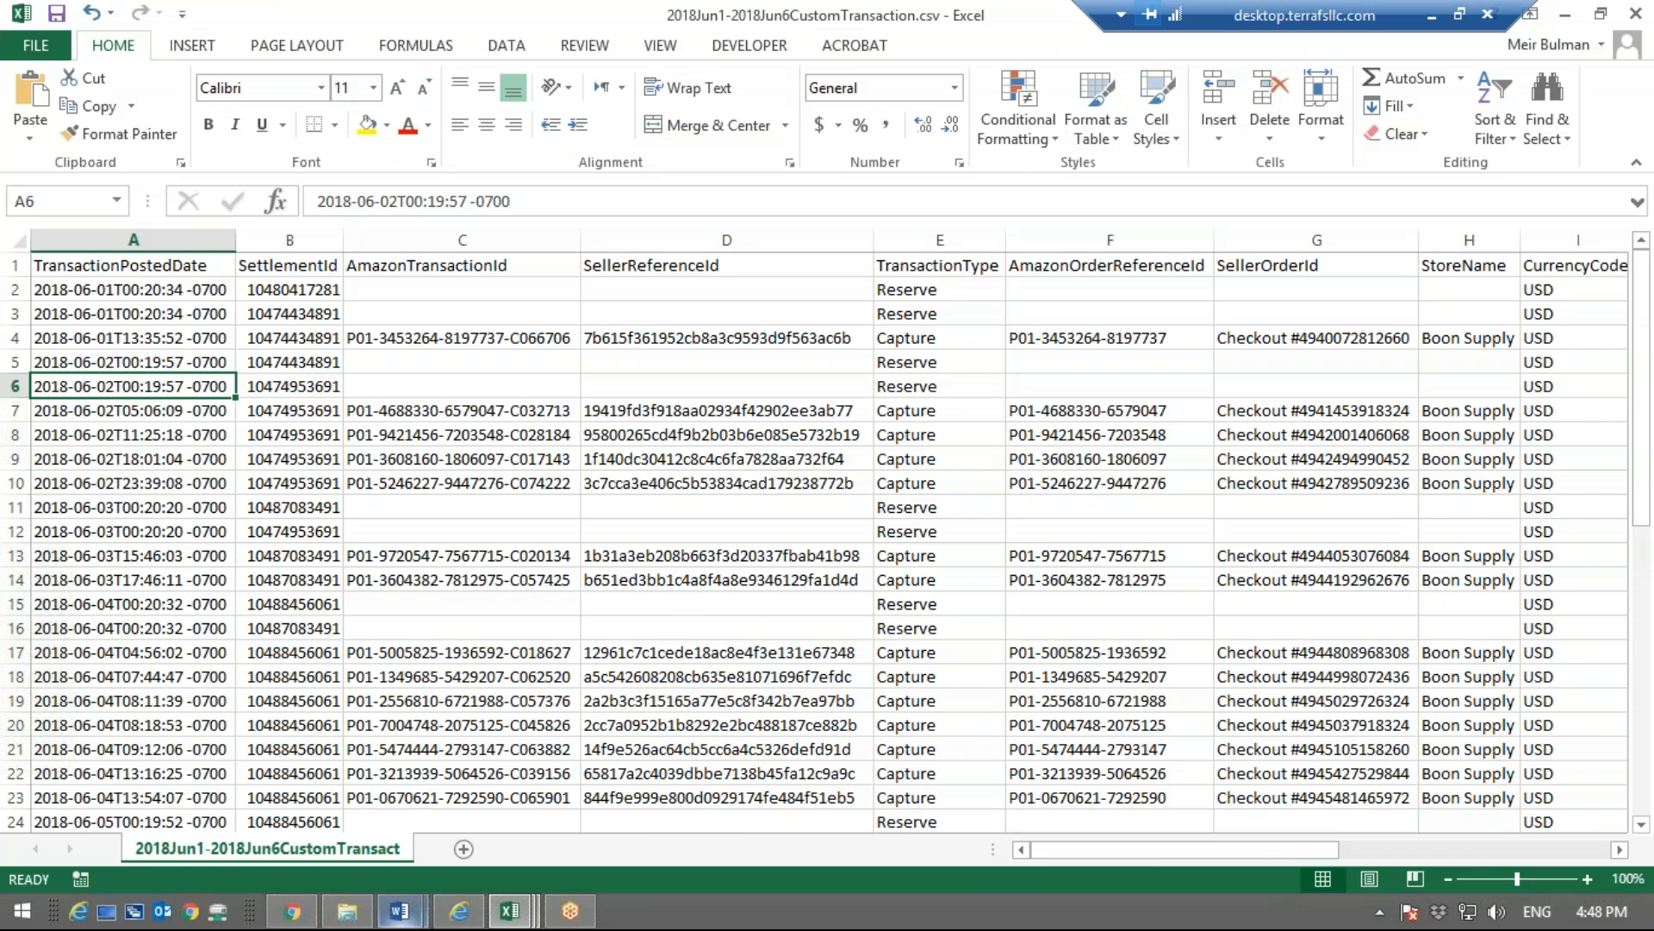
Switch to the workbook Sample Amazon Payment Payout file.csv, and go through its Transaction ID column
{"action": "left_click", "coordinate": [523, 924]}
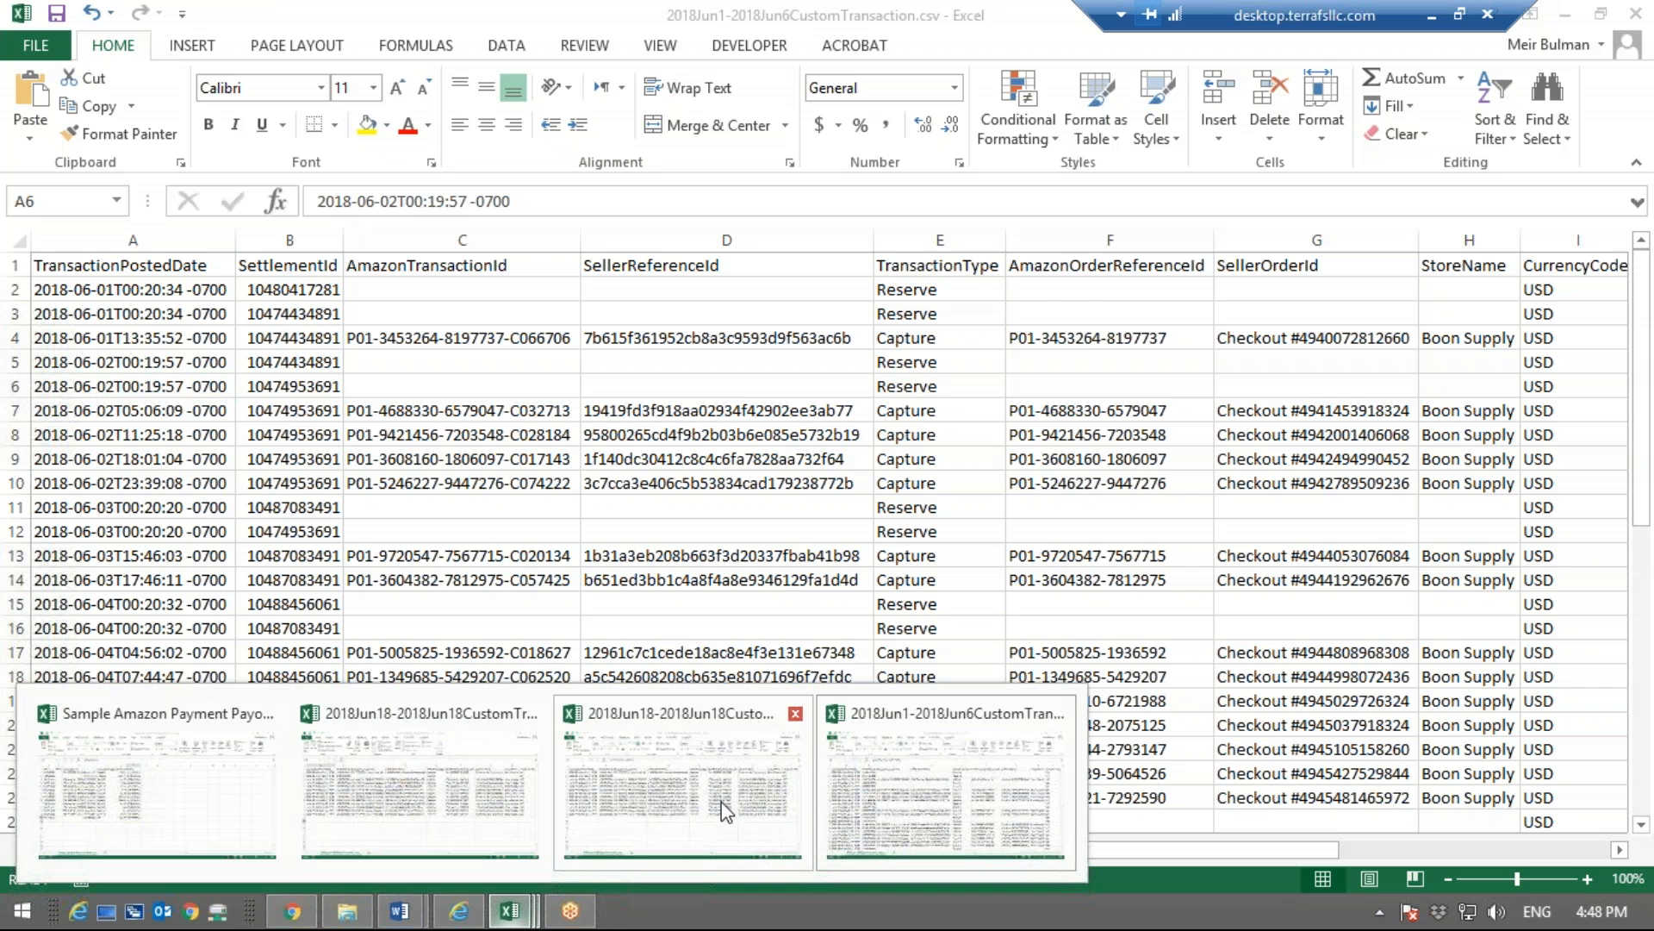
{"action": "left_click", "coordinate": [116, 814]}
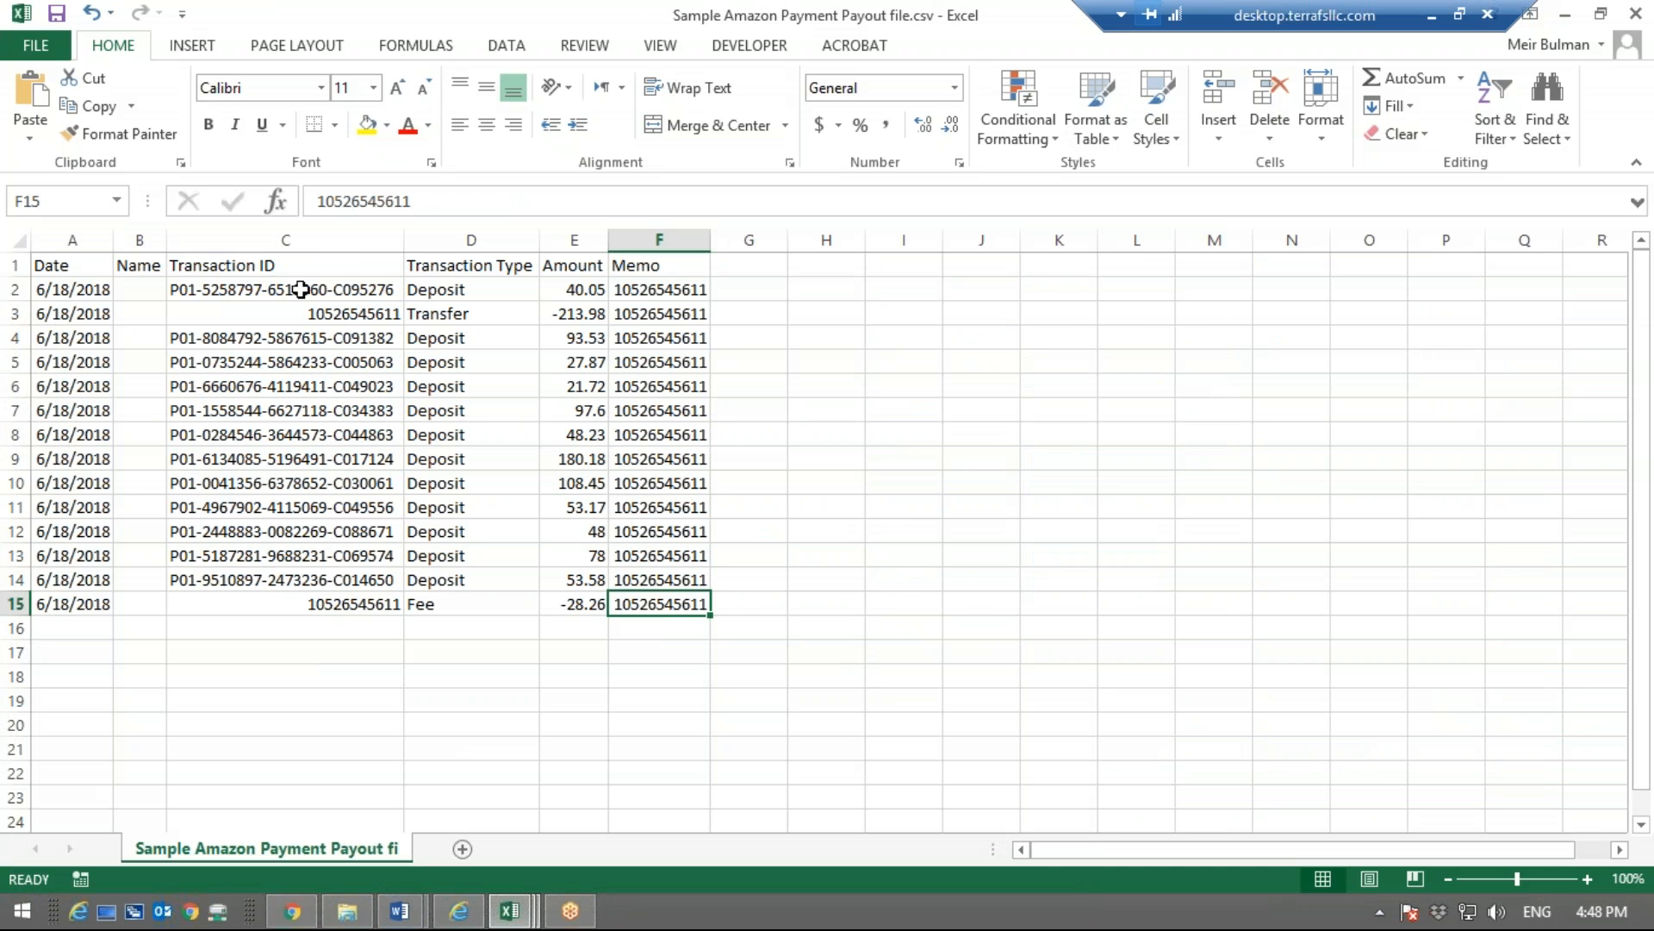
{"action": "left_click", "coordinate": [274, 292]}
{"action": "left_click", "coordinate": [258, 360]}
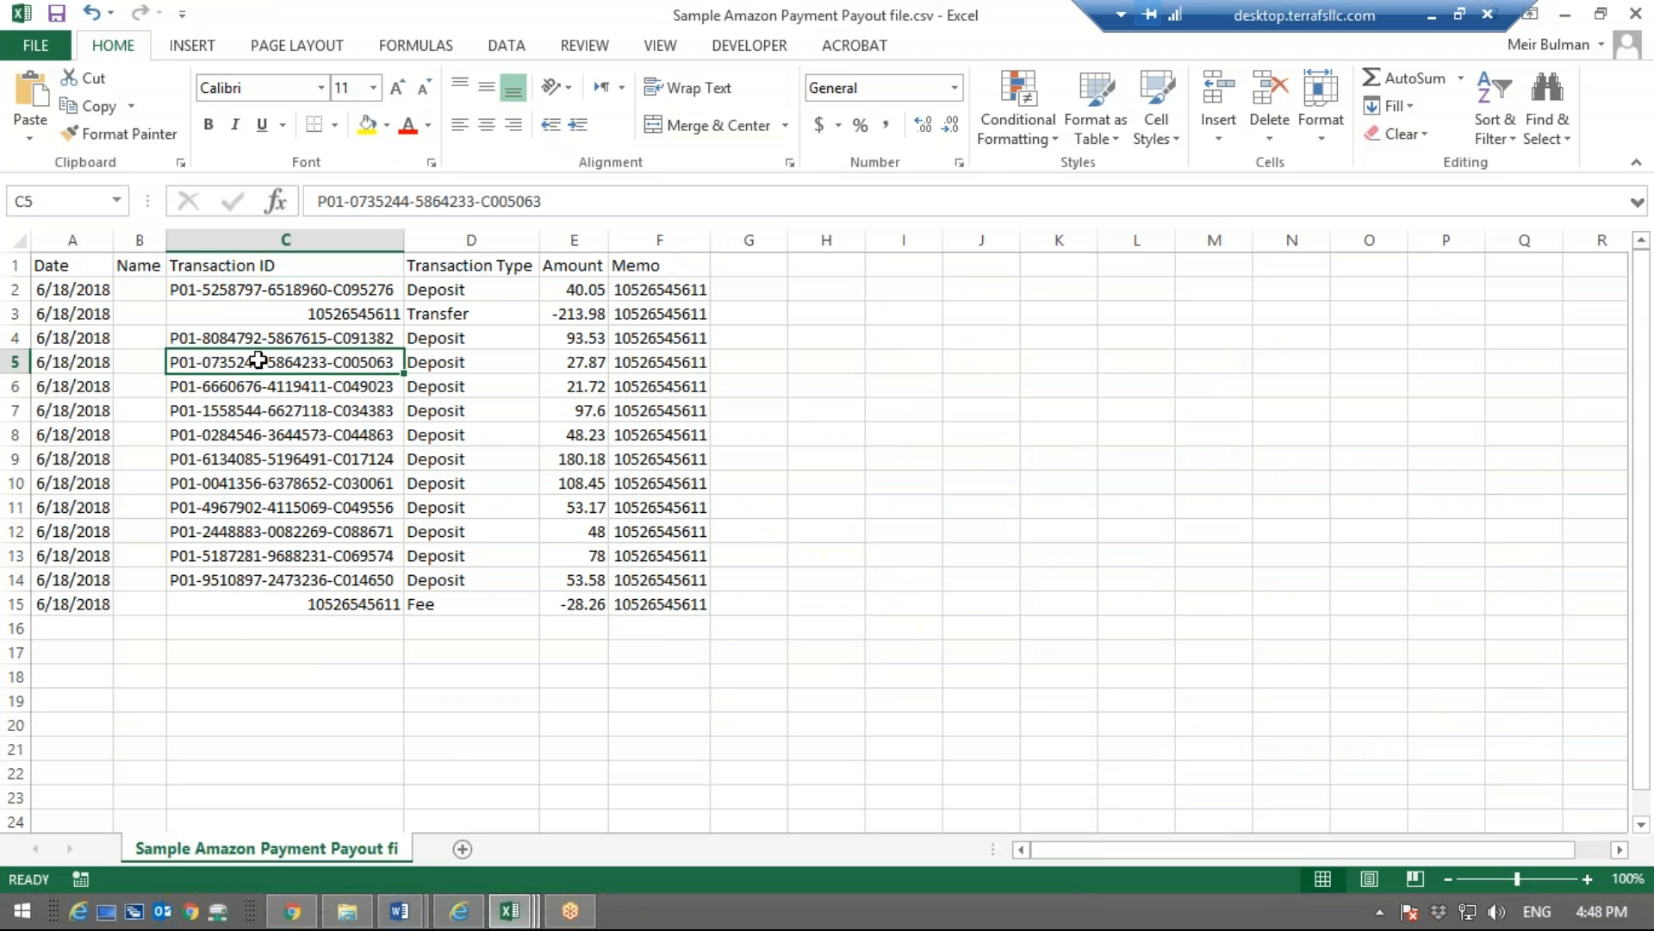
{"action": "key", "text": "Down"}
{"action": "key", "text": "Down"}
{"action": "key", "text": "Down"}
{"action": "key", "text": "Down"}
{"action": "key", "text": "Down"}
{"action": "key", "text": "Down"}
{"action": "key", "text": "Down"}
{"action": "key", "text": "Down"}
{"action": "key", "text": "Down"}
{"action": "key", "text": "Down"}
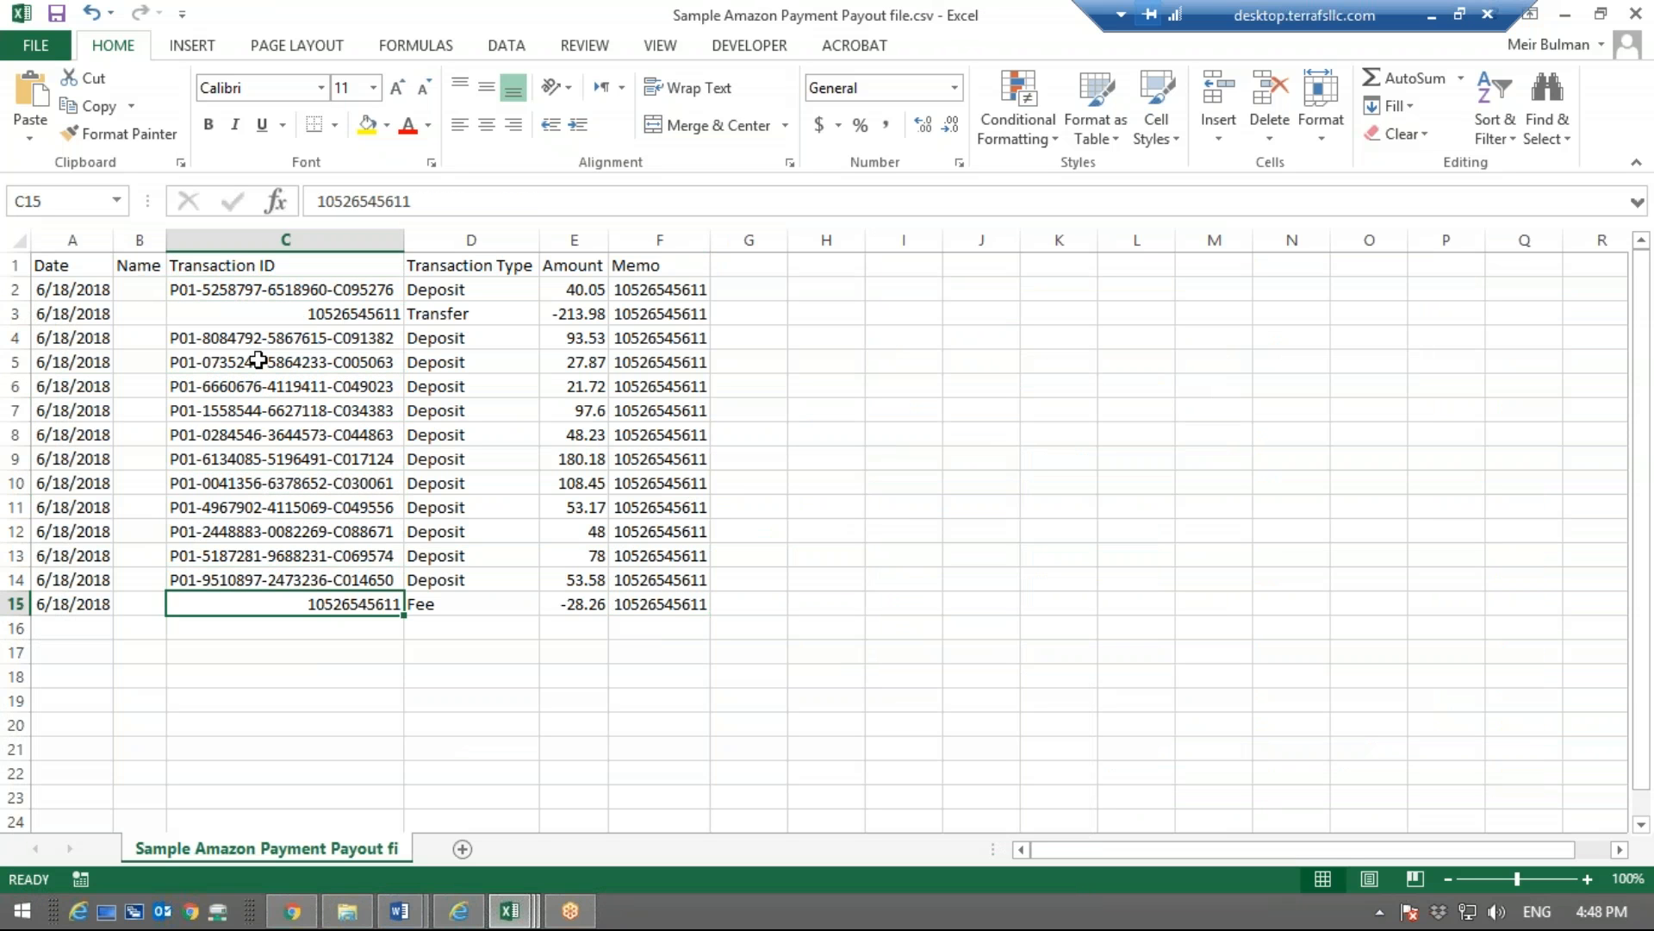
{"action": "key", "text": "Up"}
{"action": "key", "text": "Up"}
{"action": "key", "text": "Up"}
{"action": "key", "text": "Up"}
{"action": "key", "text": "Up"}
{"action": "key", "text": "Up"}
{"action": "key", "text": "Up"}
{"action": "key", "text": "Up"}
{"action": "key", "text": "Up"}
{"action": "key", "text": "Up"}
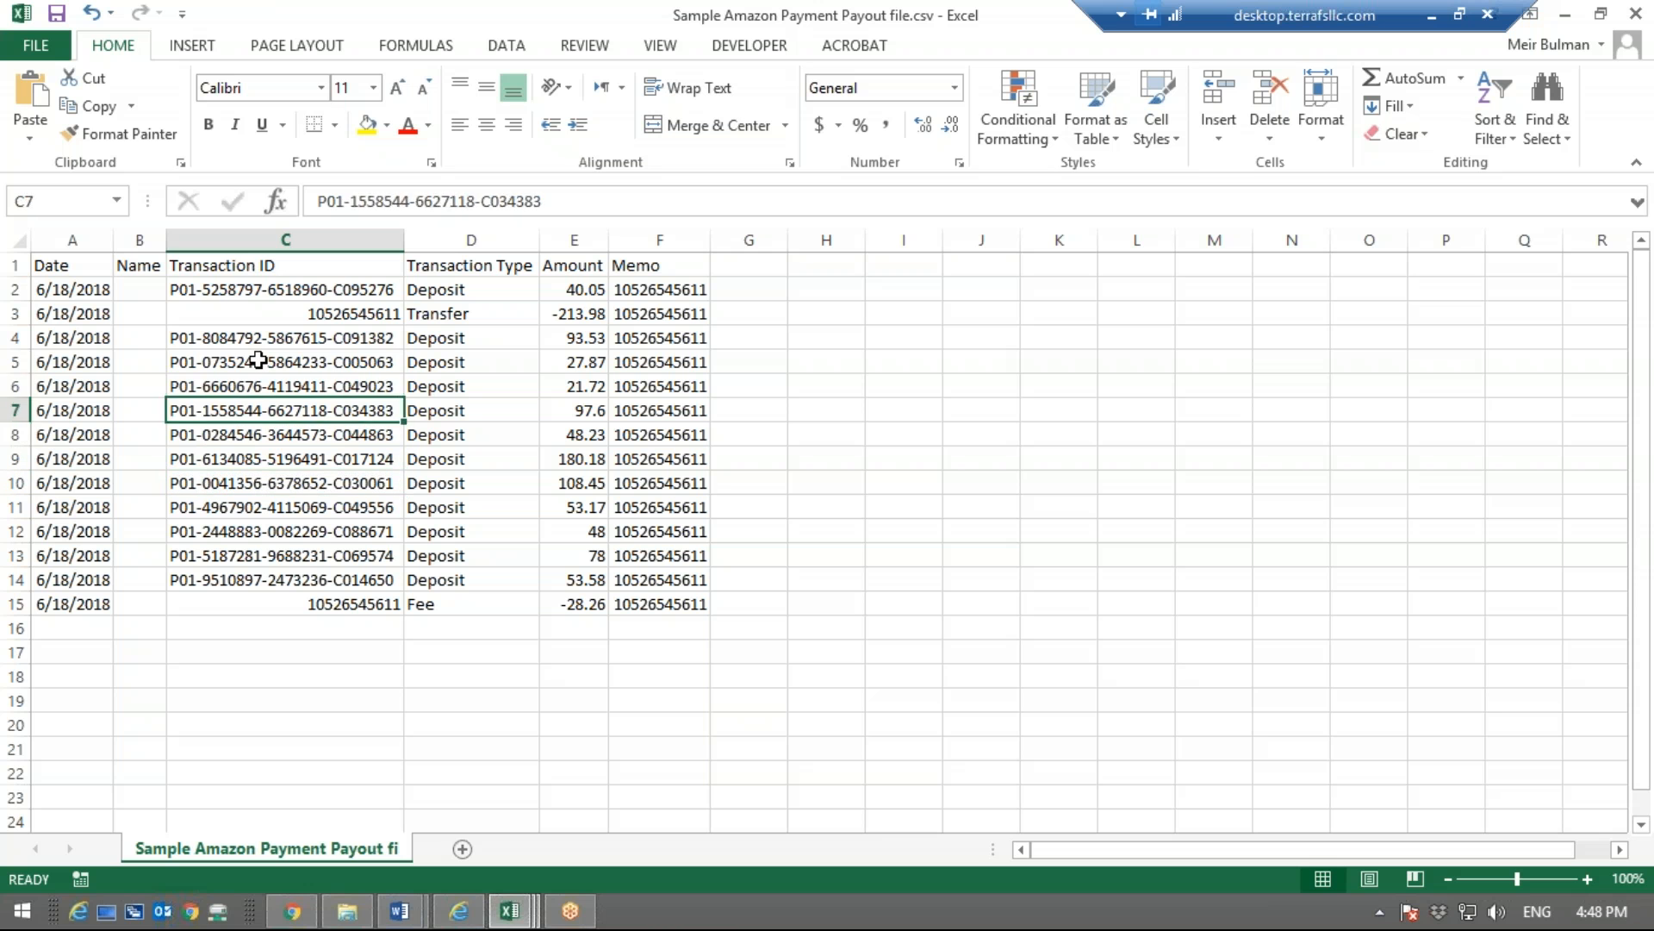
{"action": "key", "text": "Up"}
{"action": "key", "text": "Up"}
{"action": "key", "text": "Up"}
{"action": "key", "text": "Up"}
{"action": "key", "text": "Down"}
Review the first row's Transaction Type, Amount and Memo, and go through the column headers from Date to Memo
{"action": "key", "text": "Right"}
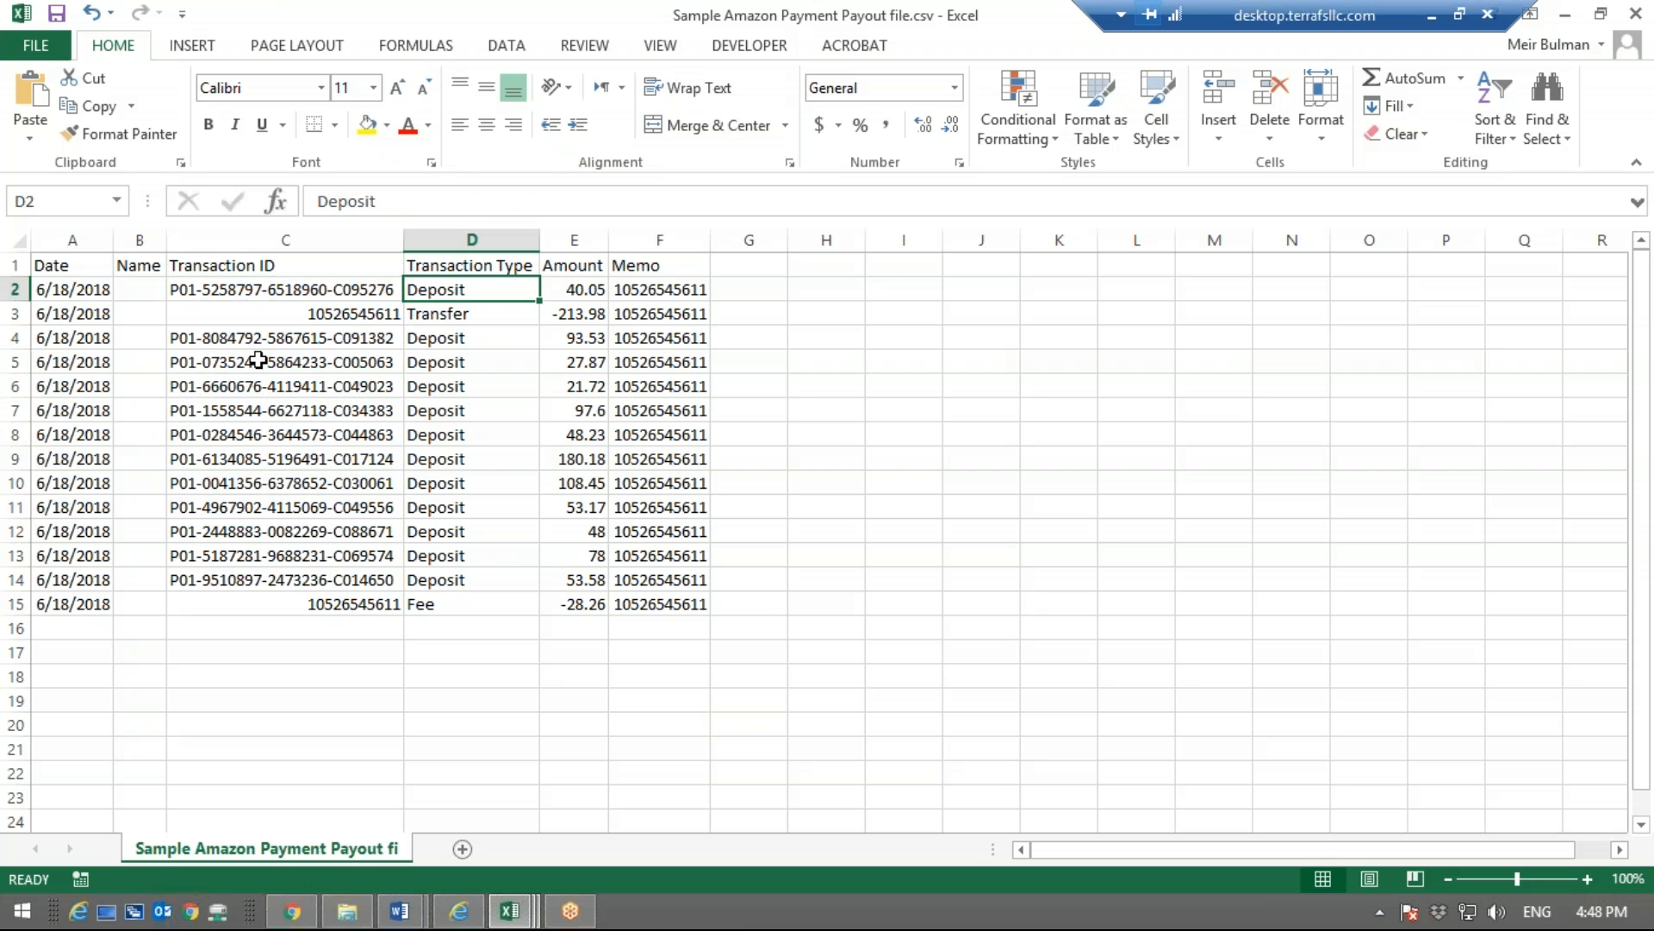
{"action": "key", "text": "Right"}
{"action": "key", "text": "Right"}
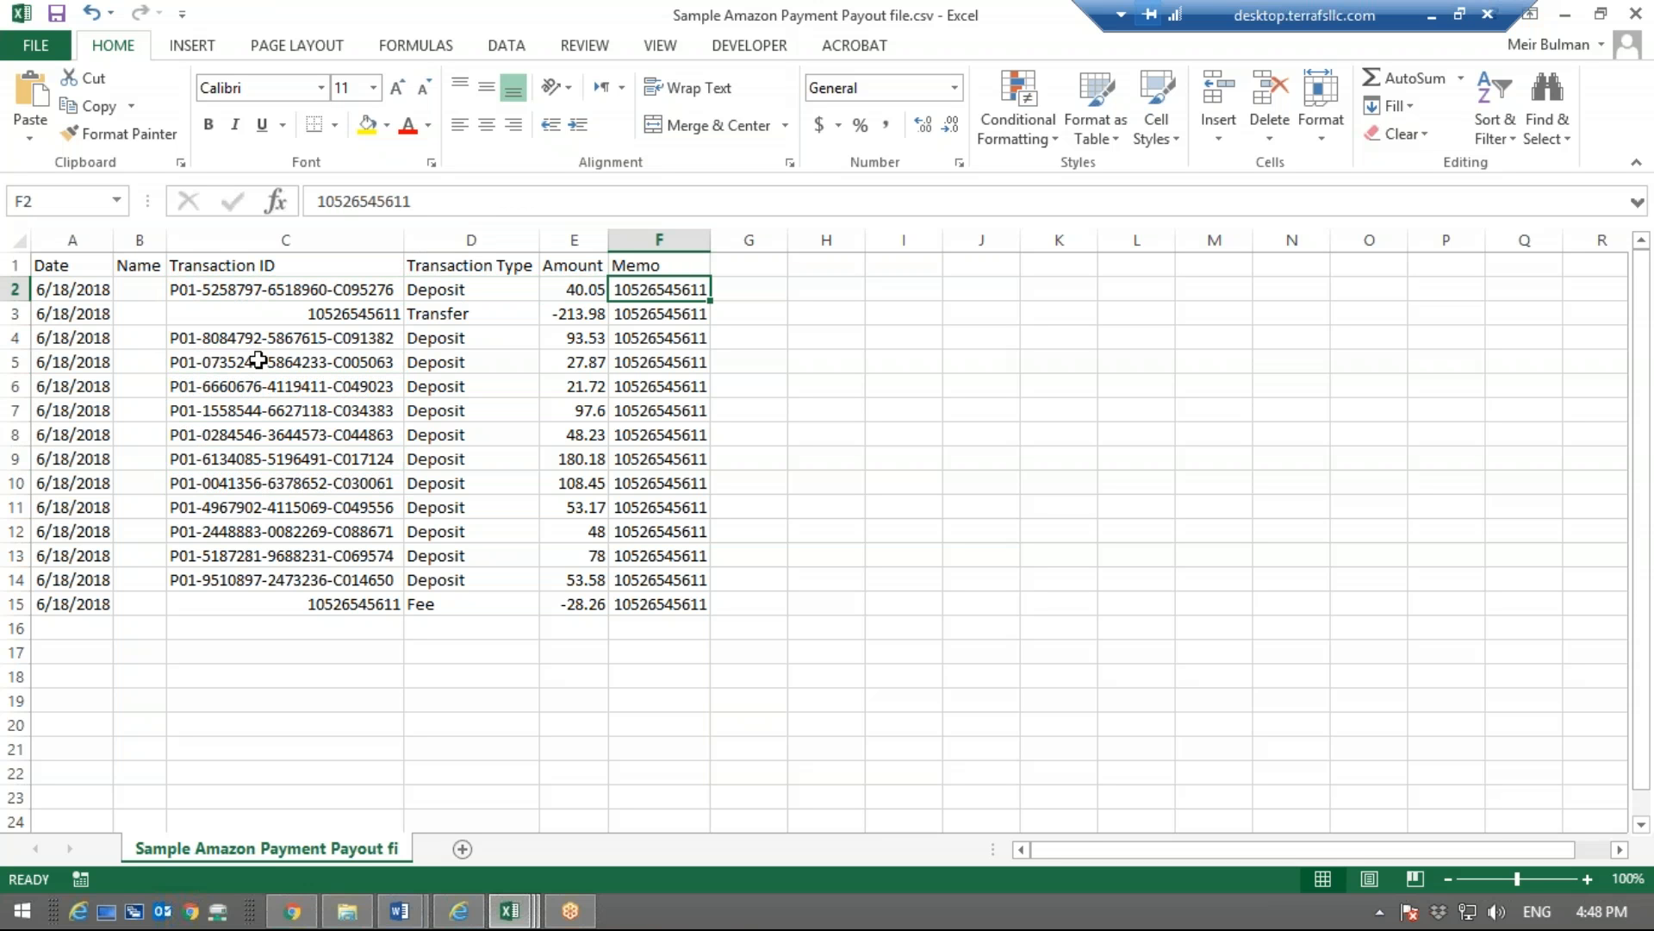
{"action": "key", "text": "Up"}
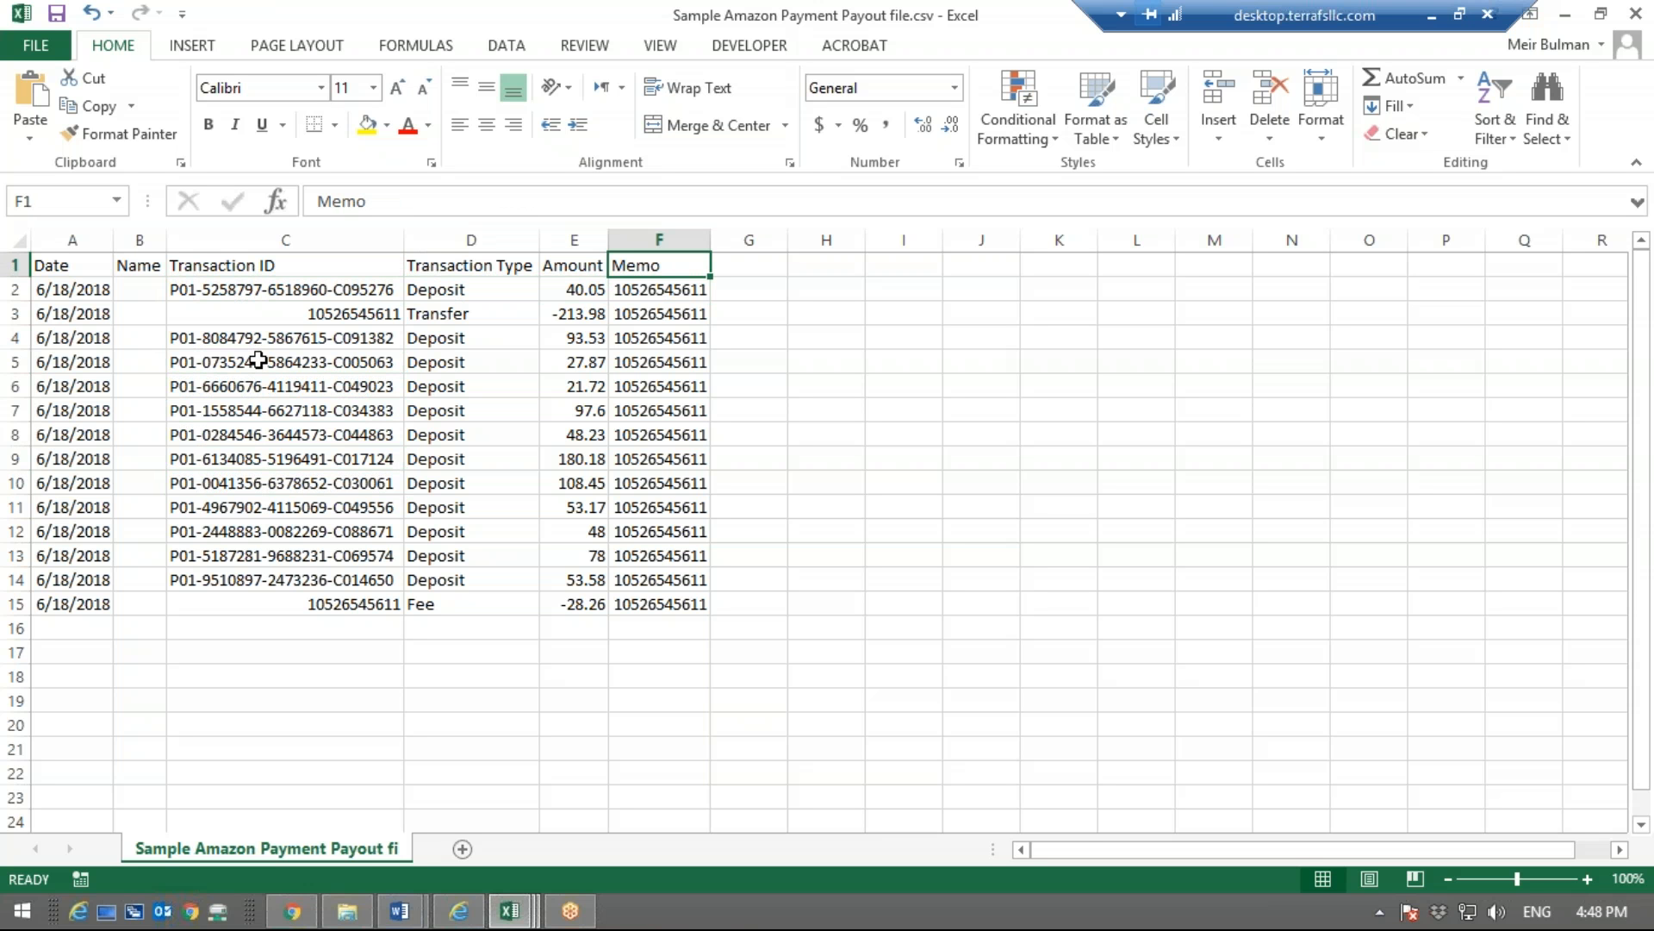
{"action": "key", "text": "Left"}
{"action": "key", "text": "Left"}
{"action": "key", "text": "Left"}
{"action": "key", "text": "Left"}
{"action": "key", "text": "Left"}
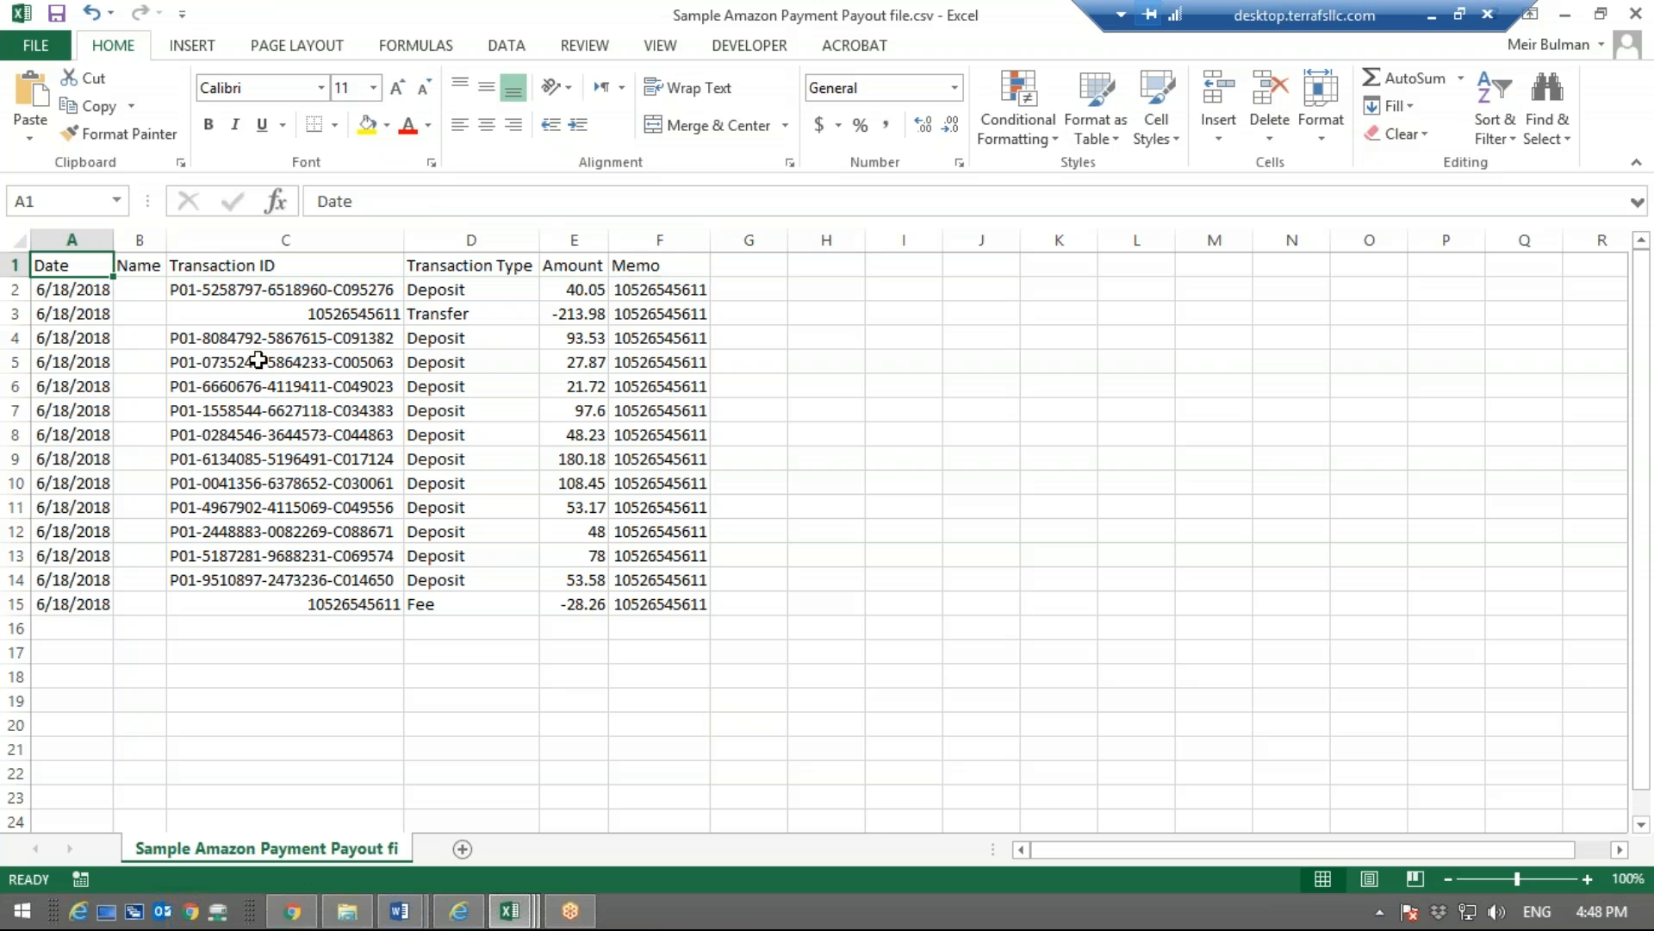
{"action": "key", "text": "Right"}
{"action": "key", "text": "Right"}
{"action": "key", "text": "Right"}
{"action": "key", "text": "Right"}
{"action": "key", "text": "Right"}
{"action": "key", "text": "Right"}
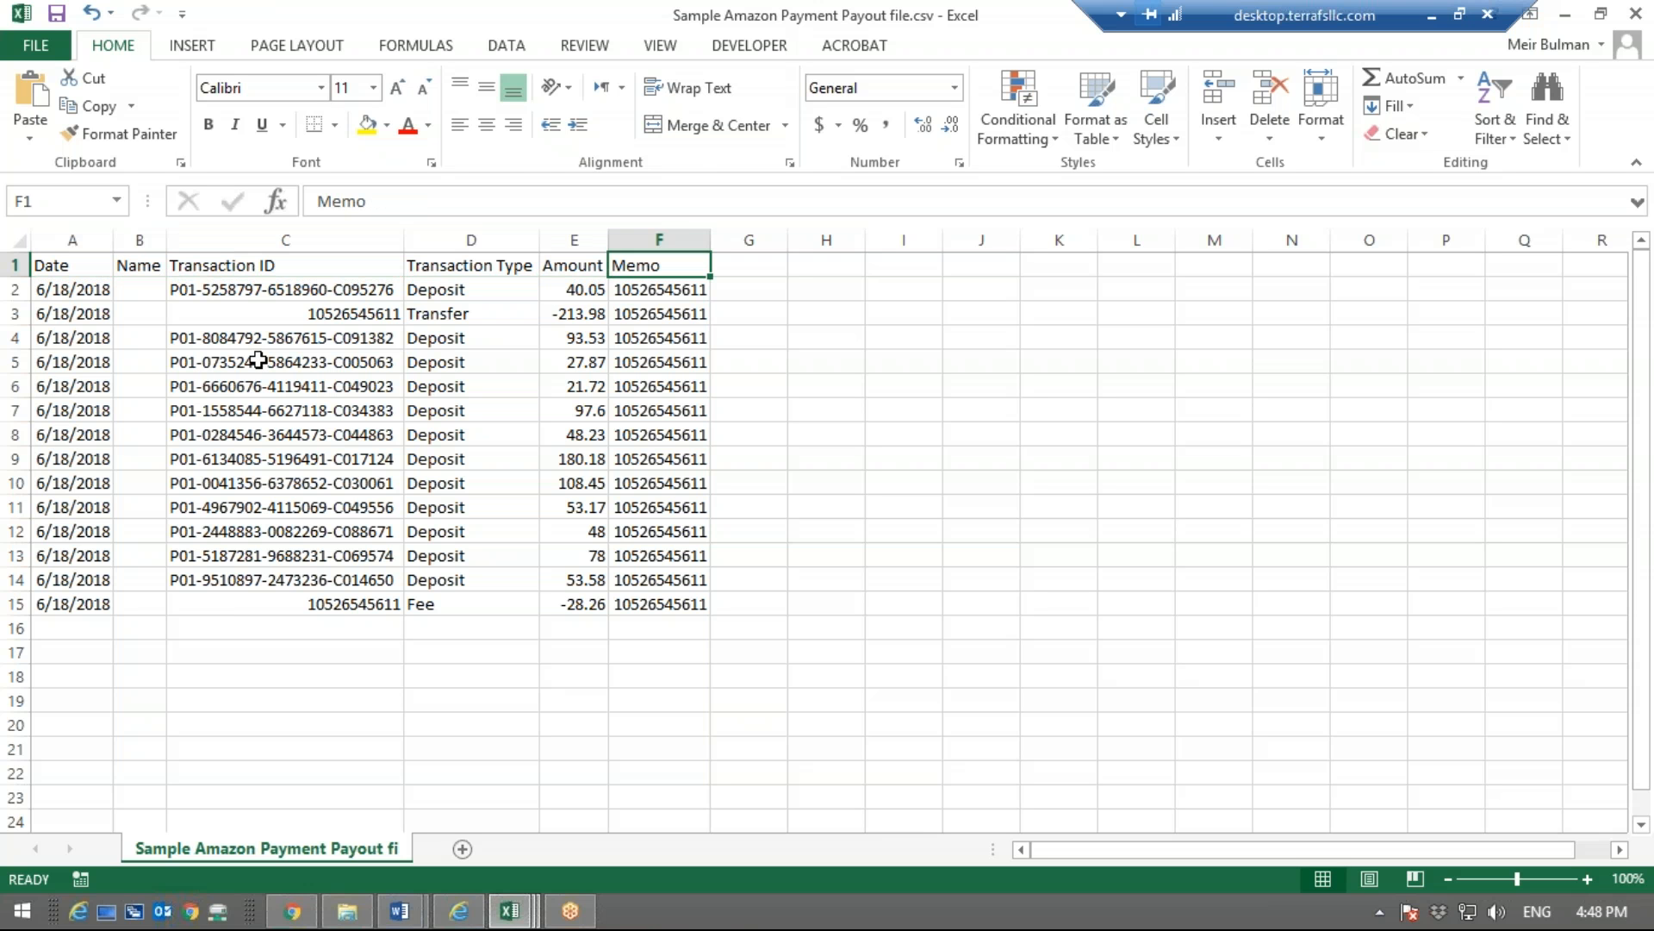
Examine the first entries below the Amount header in the sample payout file
{"action": "key", "text": "Left"}
{"action": "key", "text": "Down"}
{"action": "key", "text": "Down"}
{"action": "key", "text": "Down"}
{"action": "key", "text": "Up"}
{"action": "key", "text": "Up"}
{"action": "key", "text": "Up"}
{"action": "key", "text": "Down"}
{"action": "key", "text": "Down"}
{"action": "key", "text": "Up"}
{"action": "key", "text": "Up"}
Check the settlement IDs in the Memo column from the first row to the Fee row, and the Date column
{"action": "mouse_move", "coordinate": [284, 909]}
{"action": "left_click", "coordinate": [318, 556]}
{"action": "left_click", "coordinate": [667, 534]}
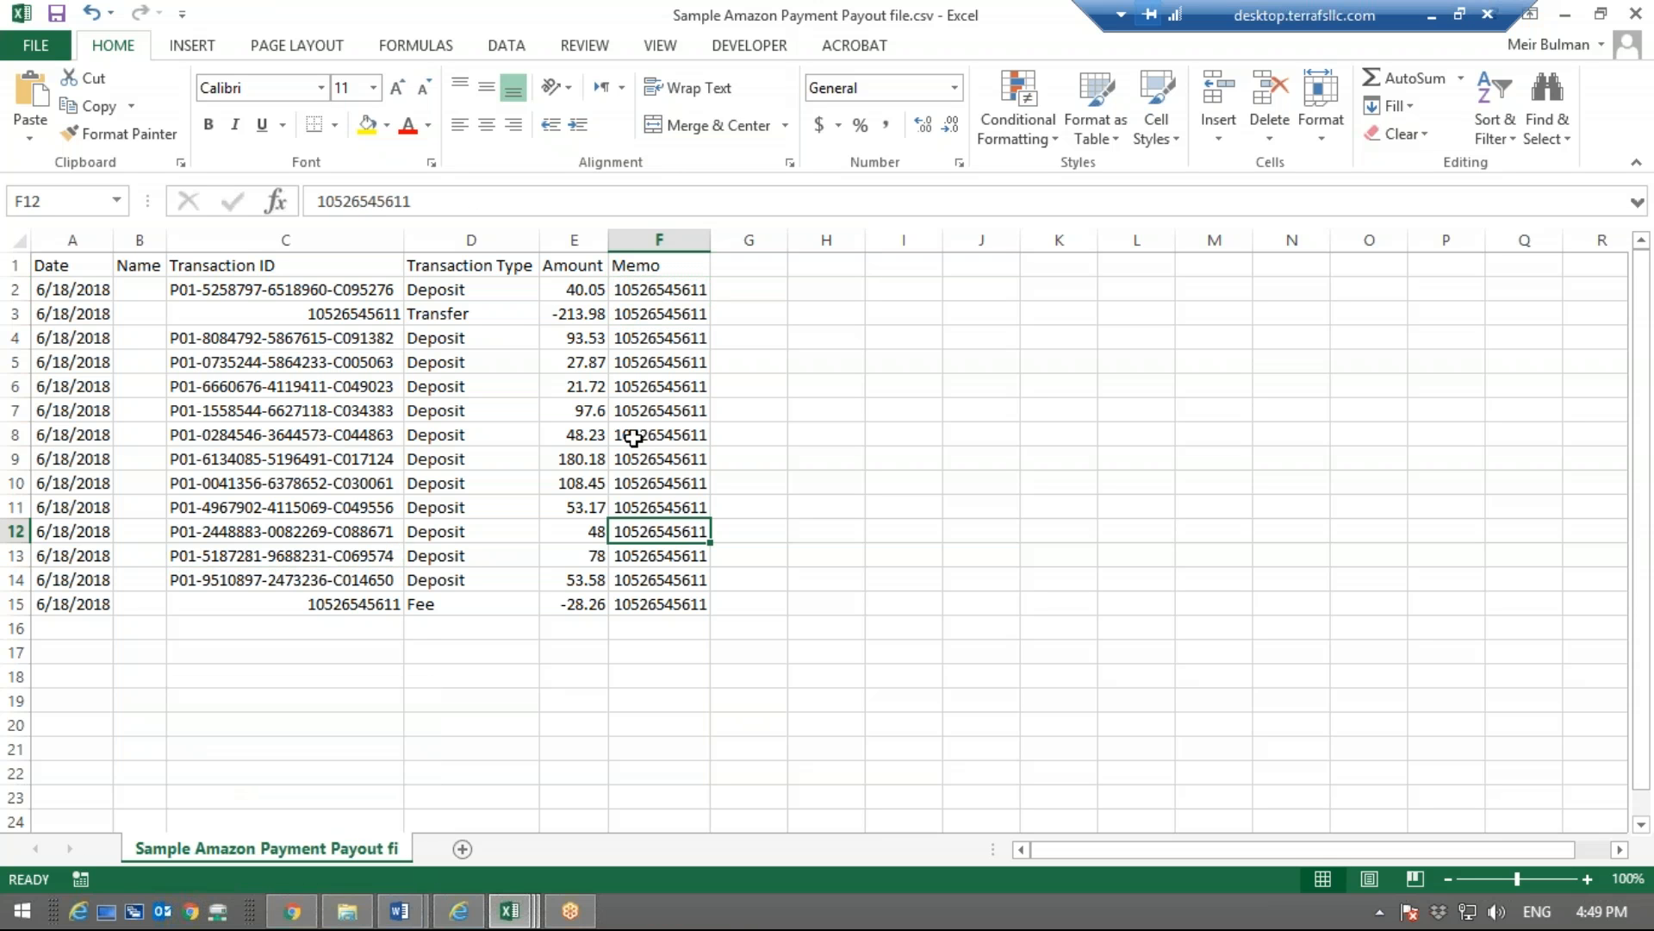
{"action": "left_click", "coordinate": [626, 268]}
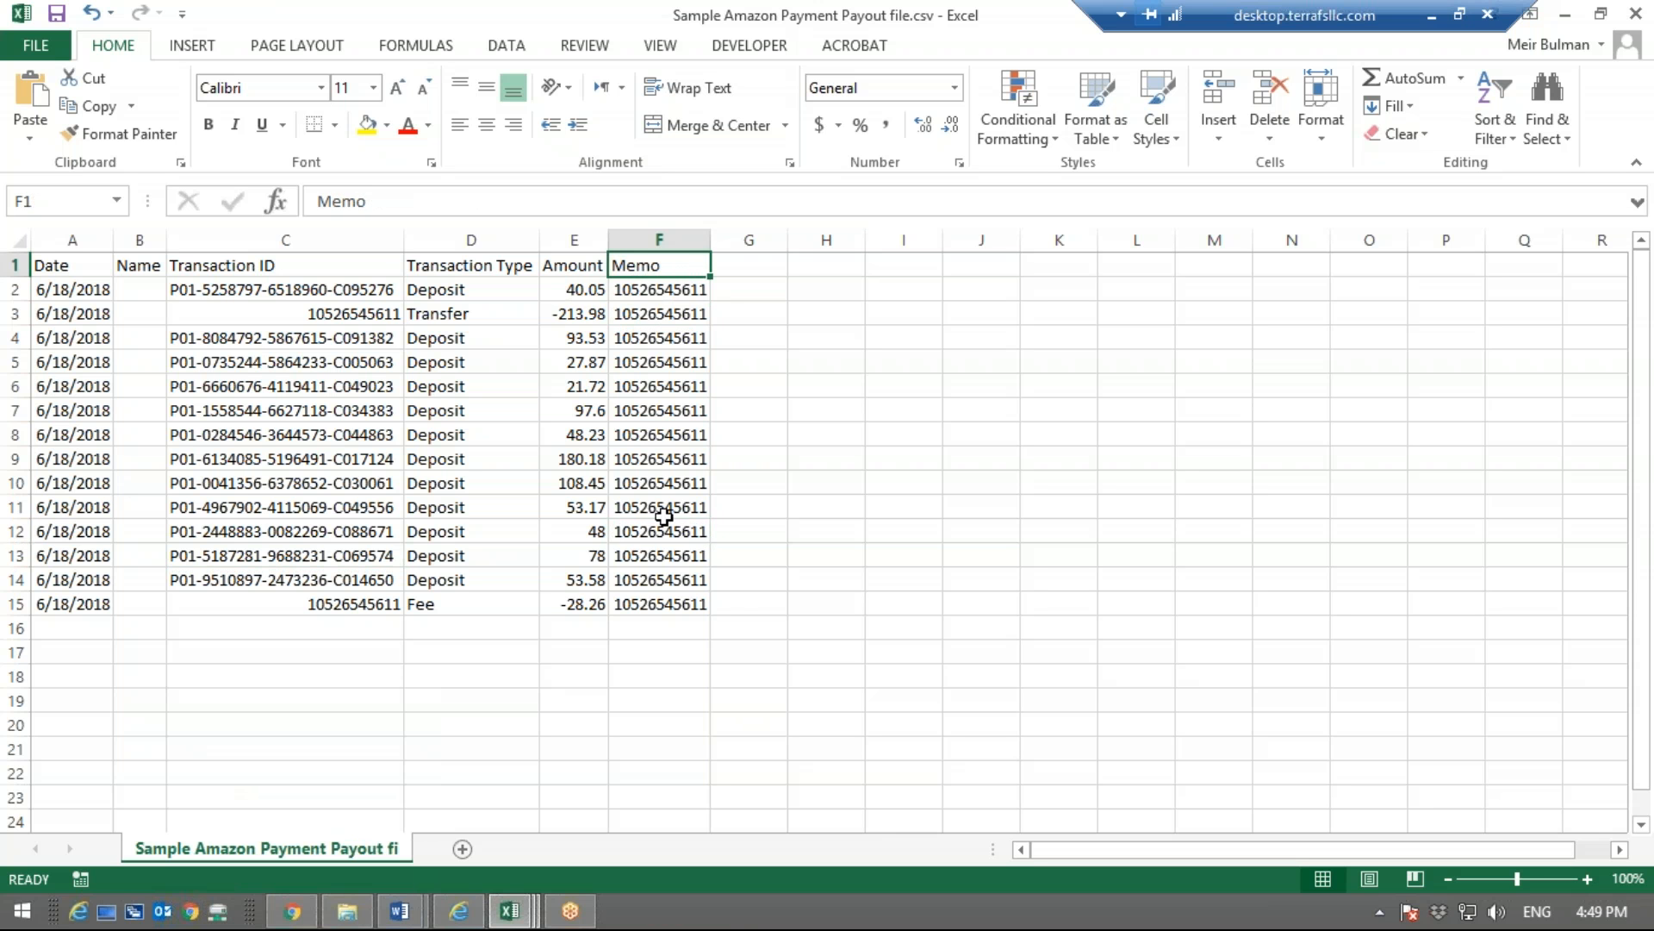
{"action": "left_click", "coordinate": [663, 599]}
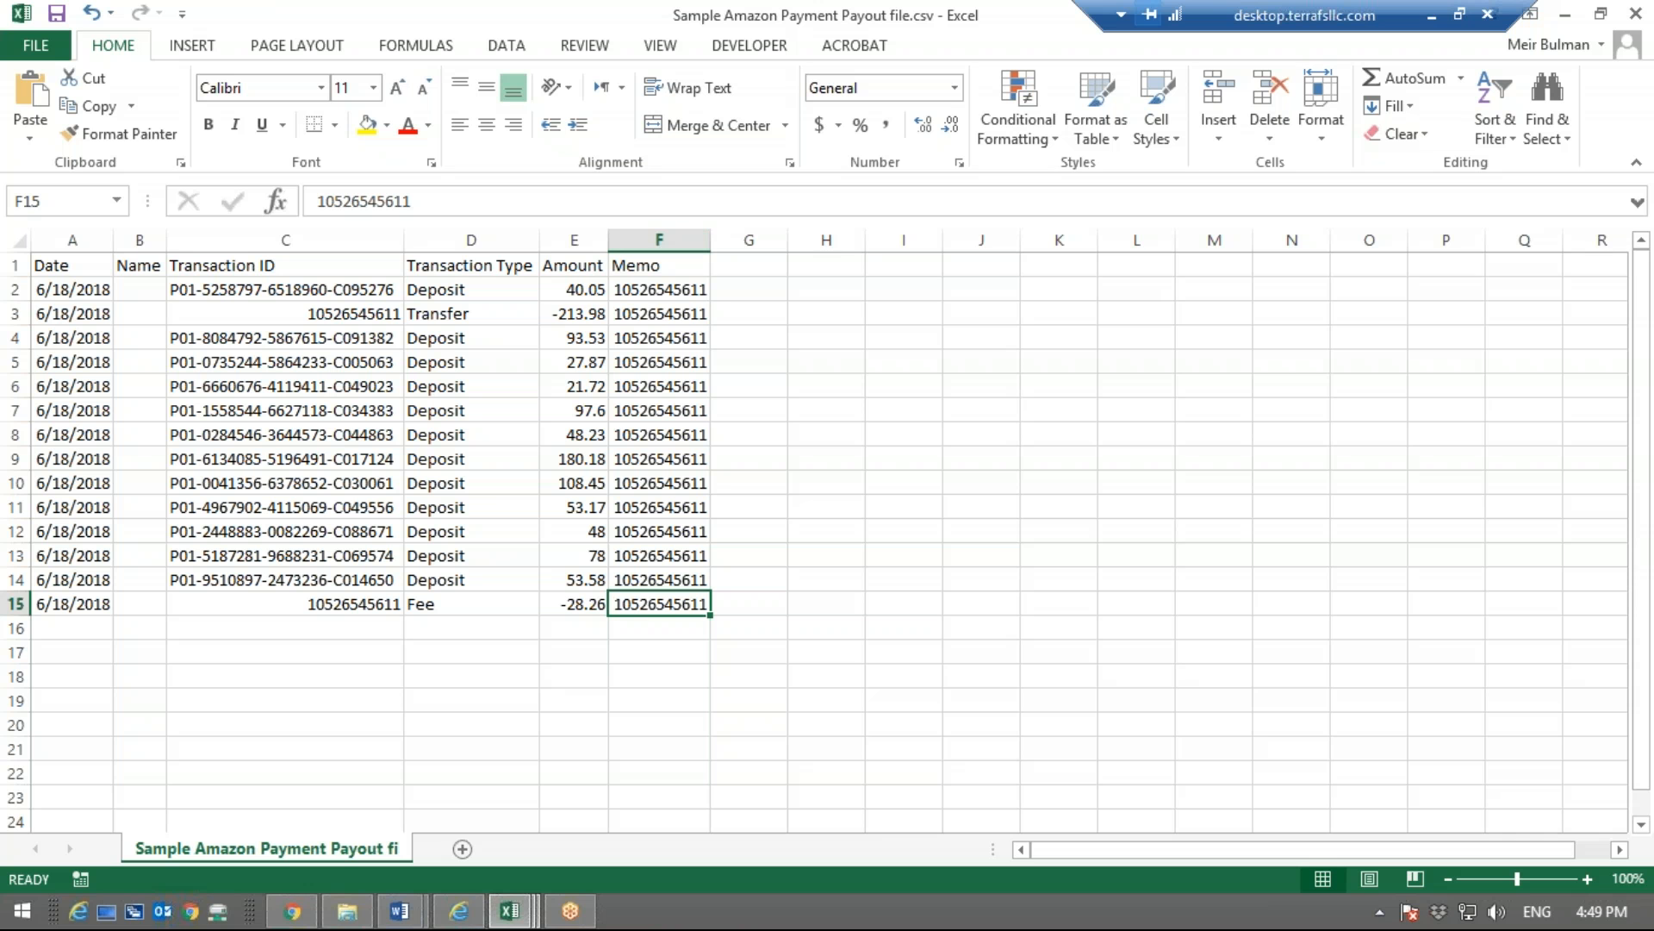
{"action": "left_click", "coordinate": [660, 308]}
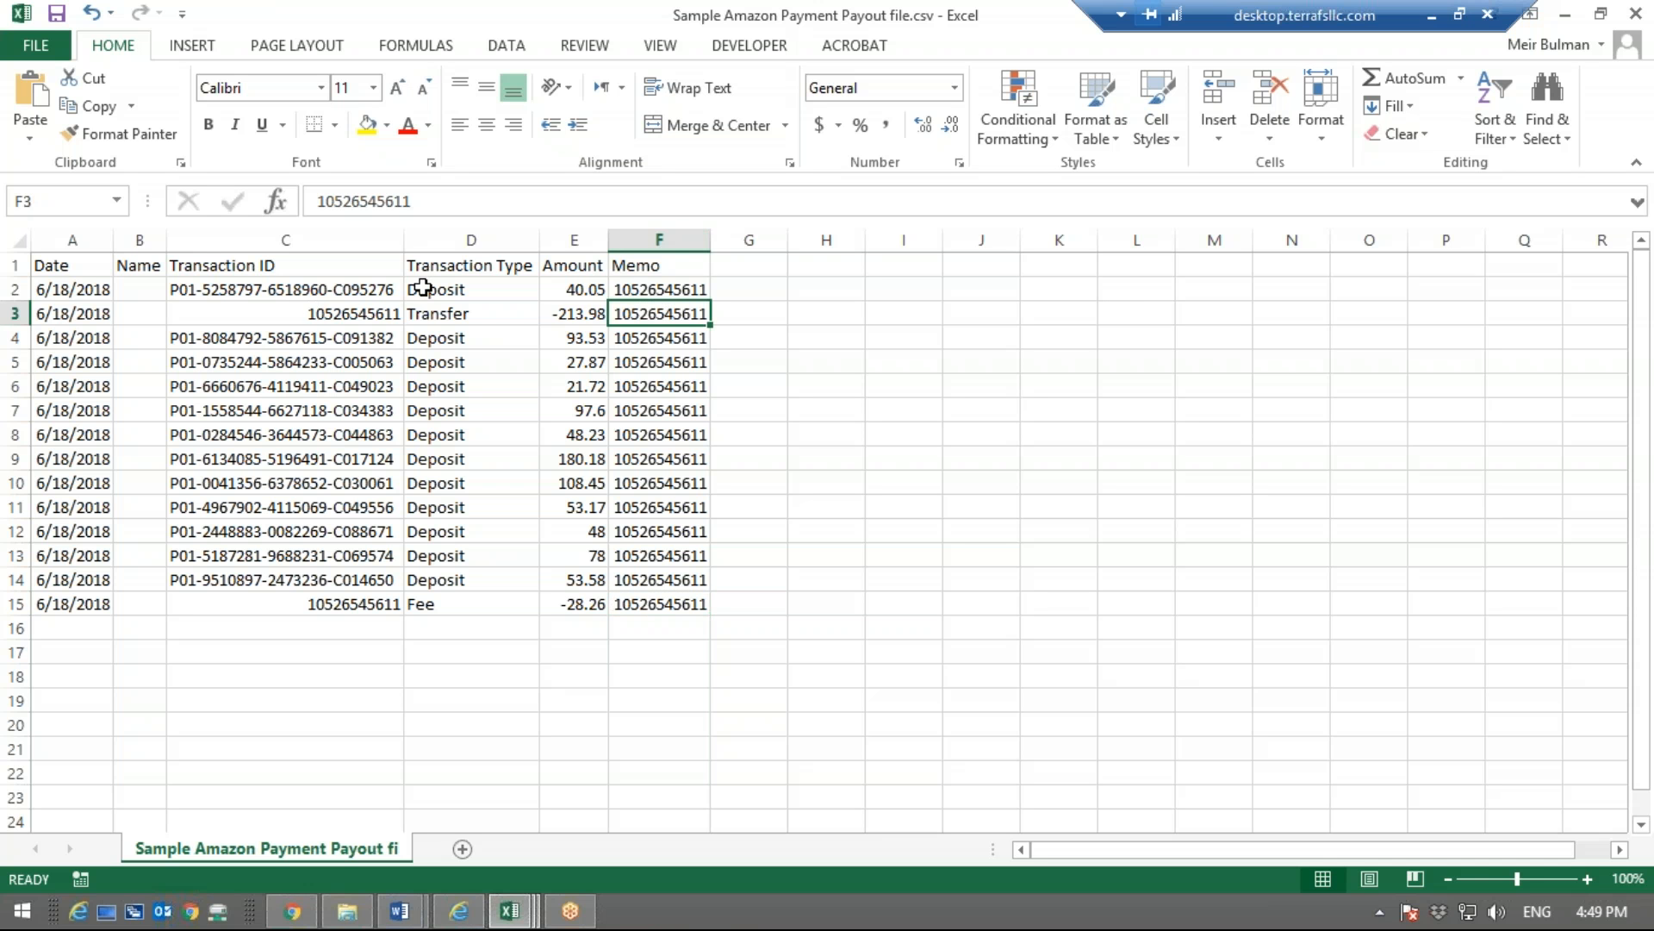
{"action": "left_click", "coordinate": [615, 290]}
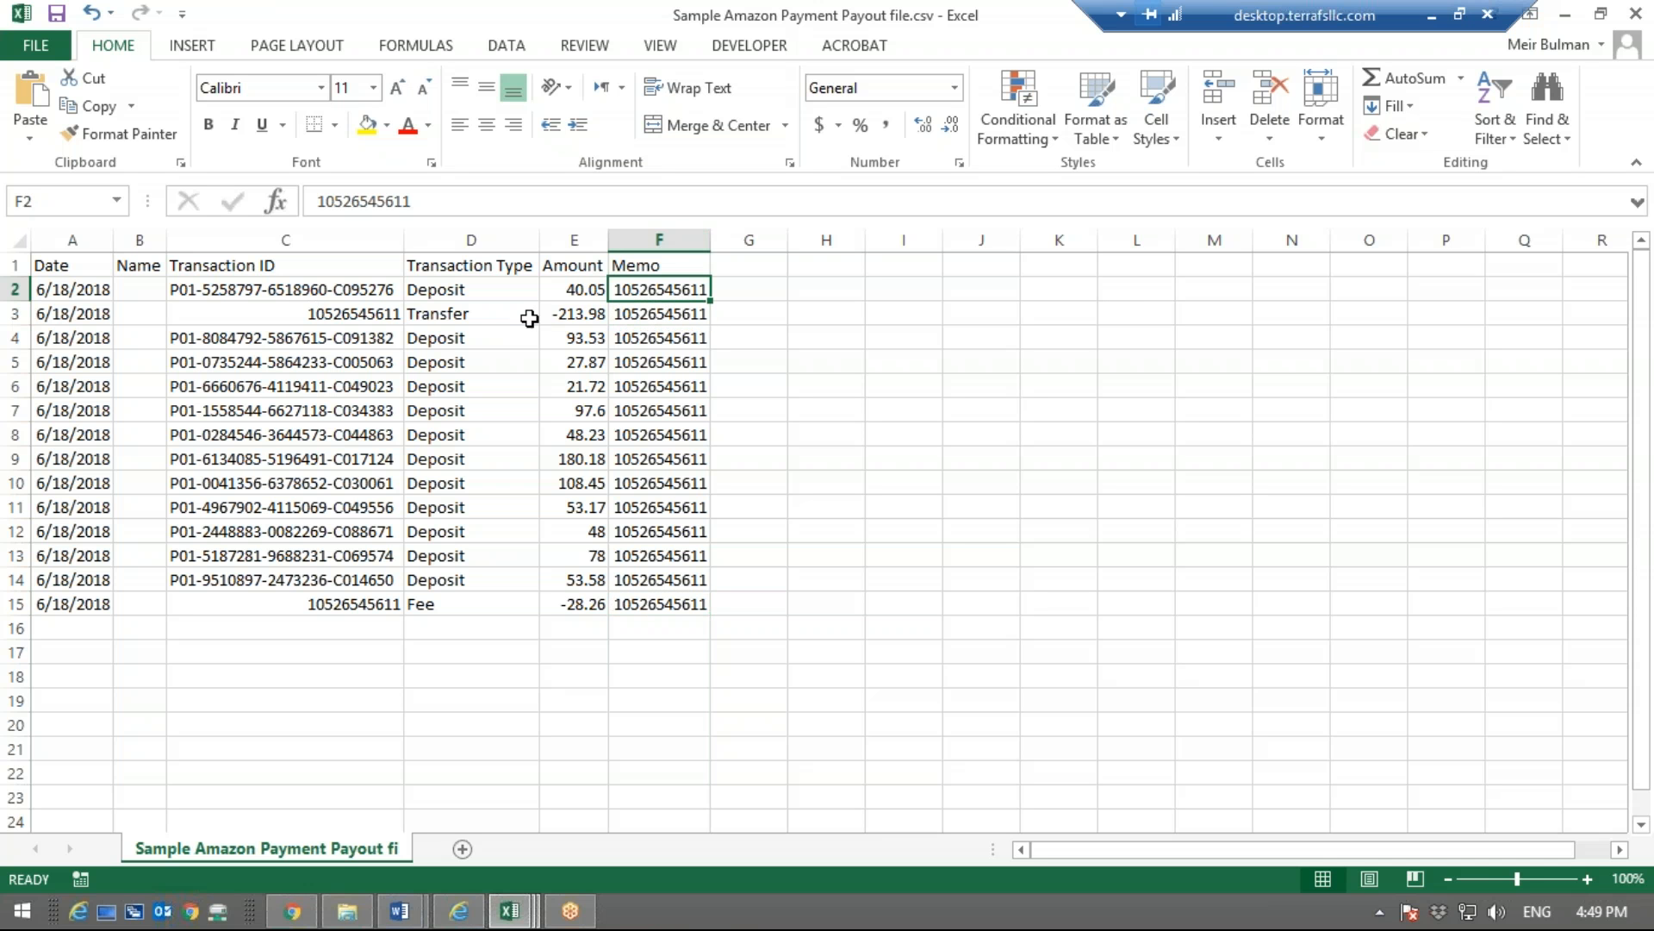
{"action": "left_click", "coordinate": [84, 298]}
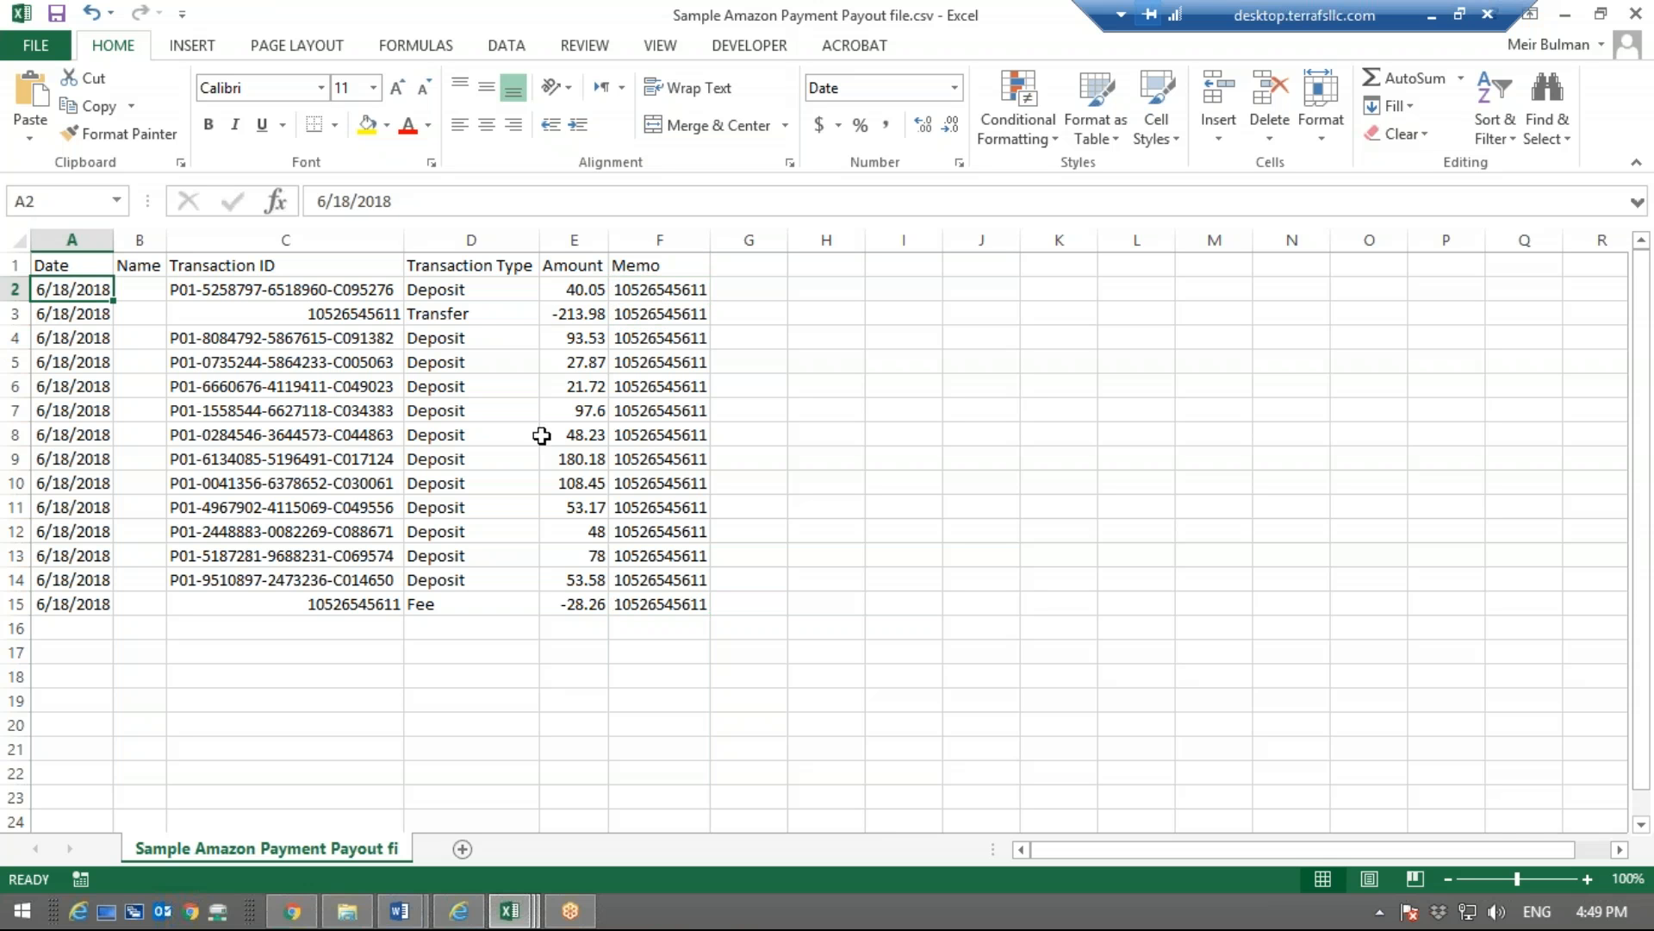
{"action": "left_click", "coordinate": [71, 262]}
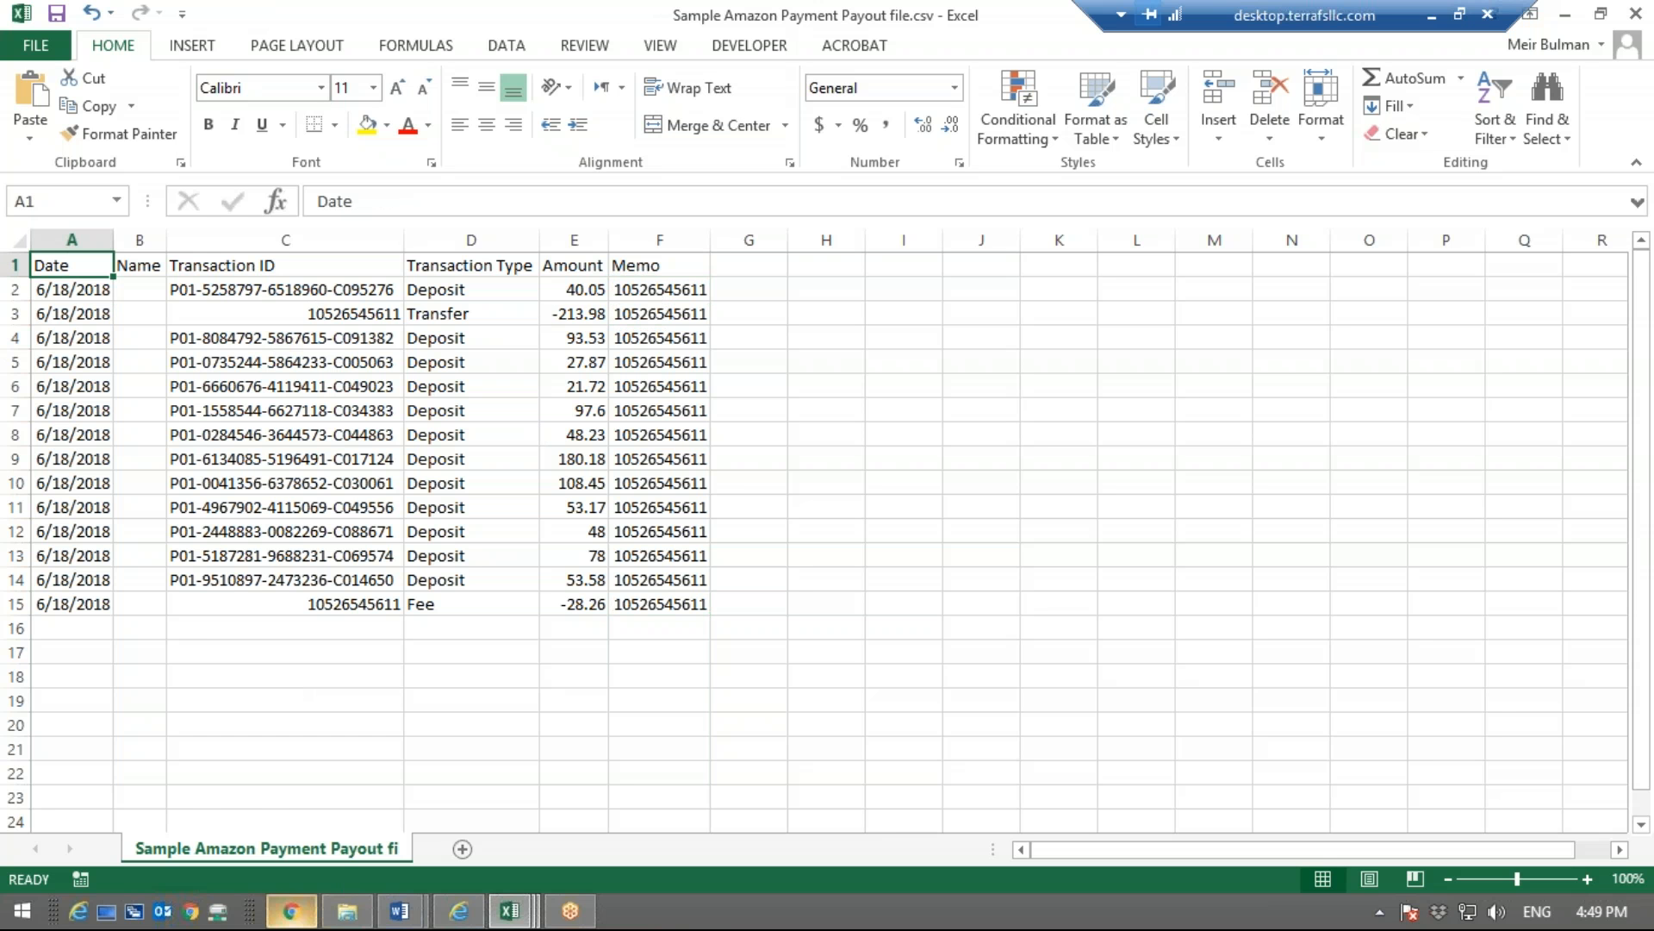
Switch to NetSuite in Chrome, and open the list of online banking data imports
{"action": "mouse_move", "coordinate": [275, 915]}
{"action": "left_click", "coordinate": [269, 921]}
{"action": "left_click", "coordinate": [370, 17]}
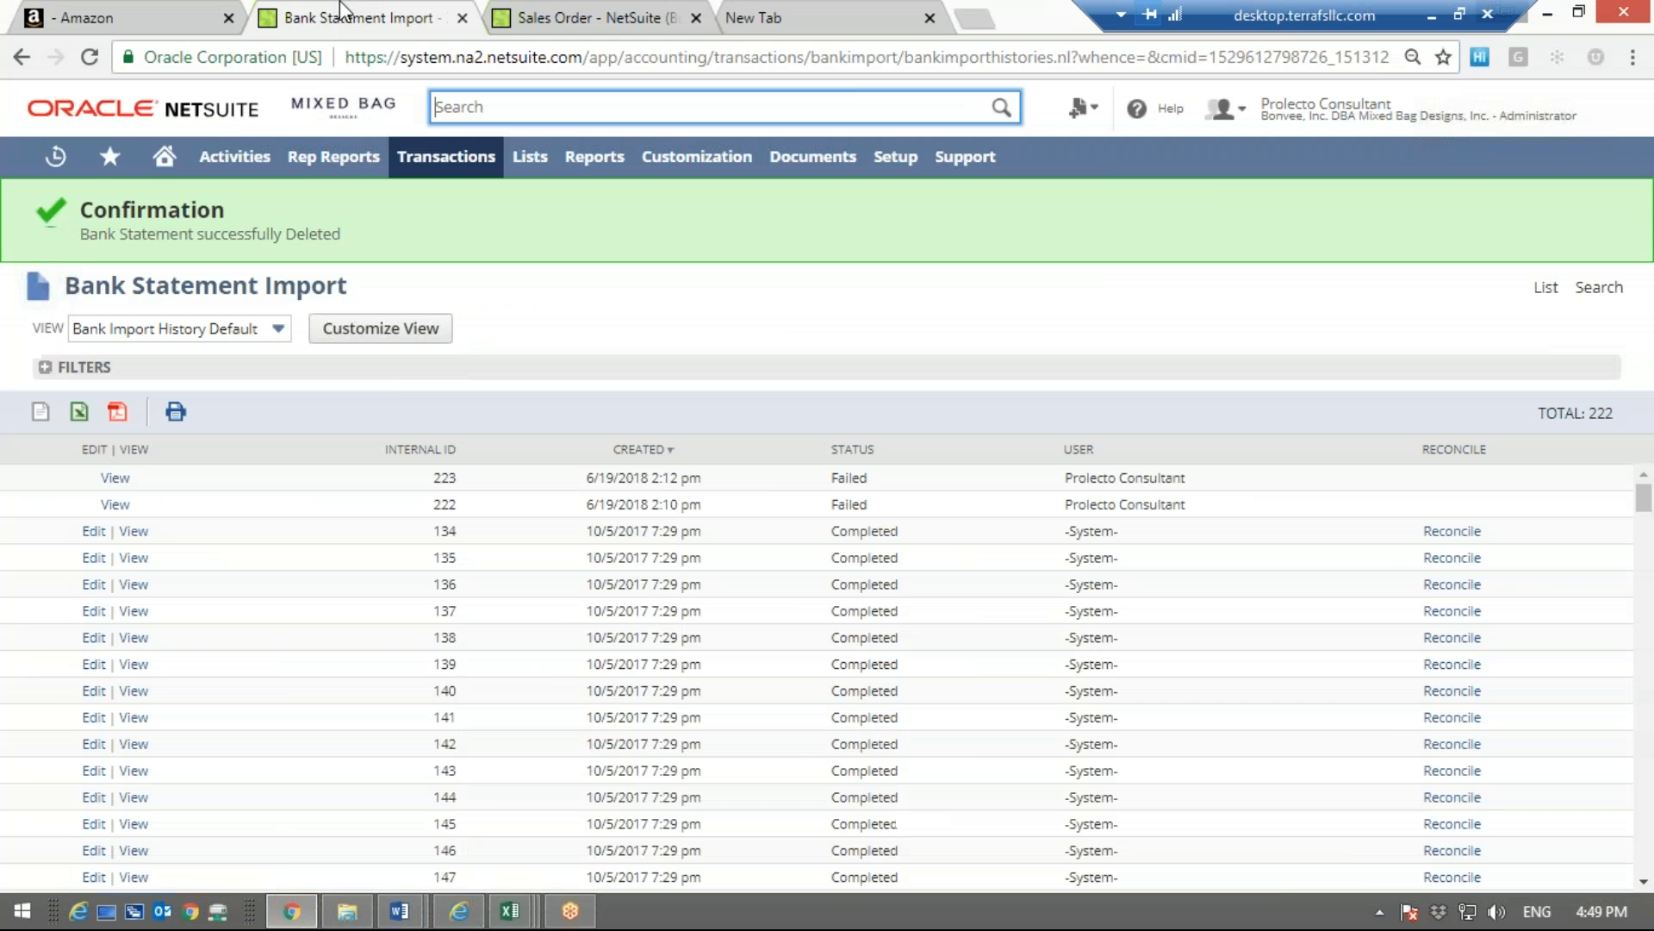
{"action": "left_click", "coordinate": [542, 11]}
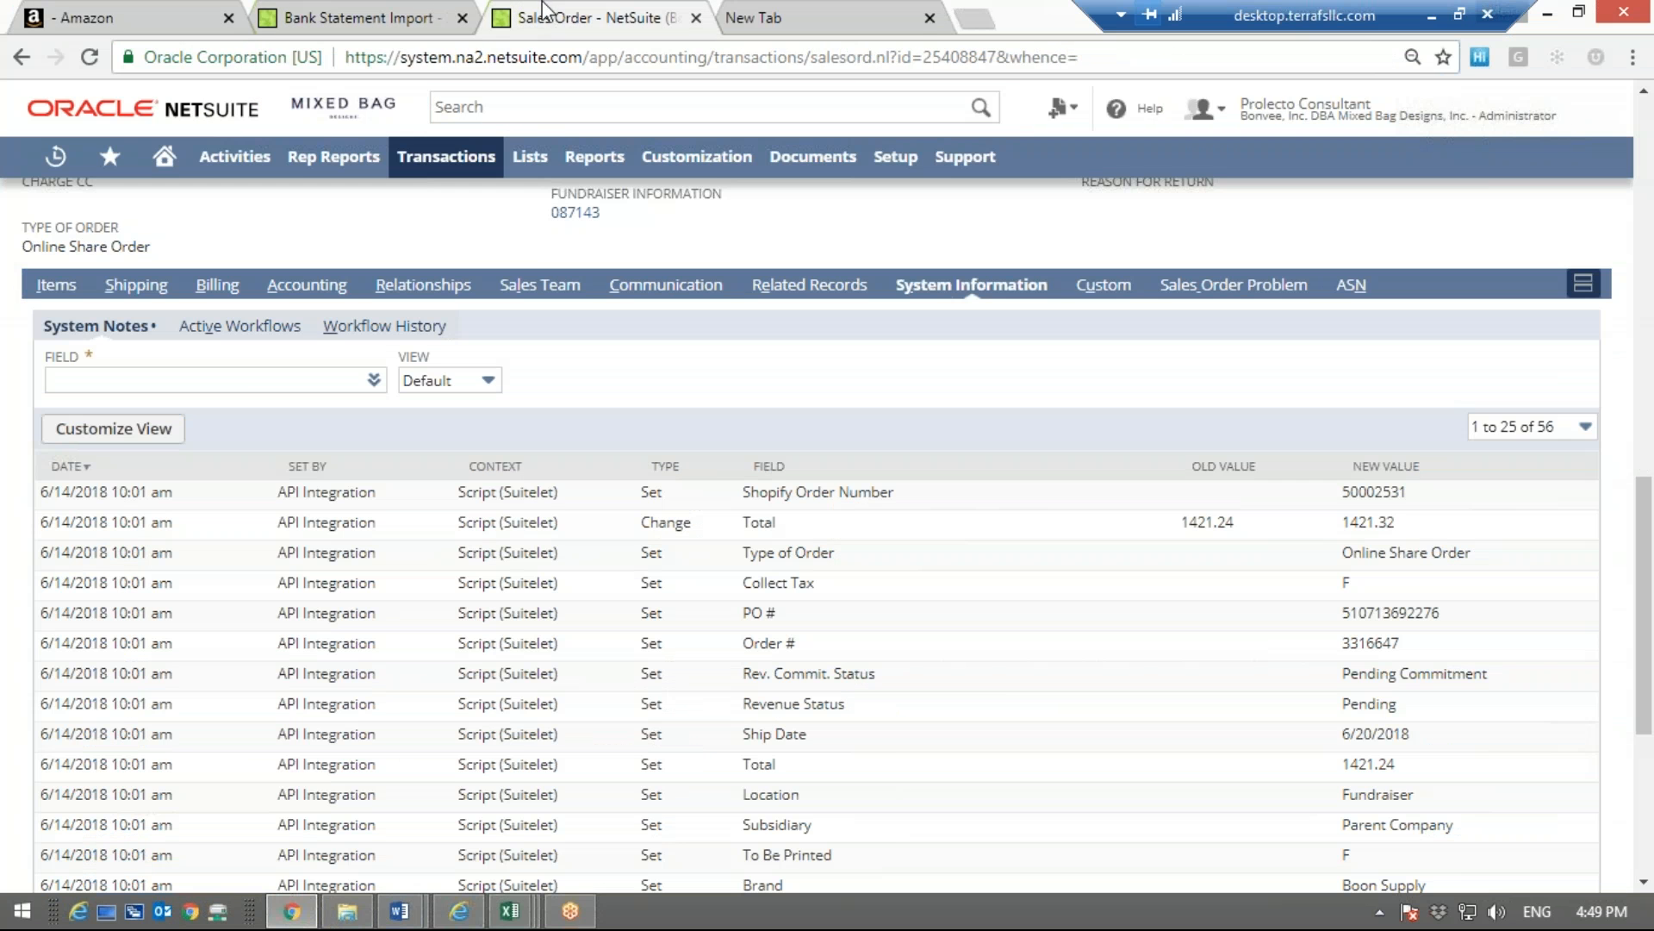
{"action": "left_click", "coordinate": [405, 12]}
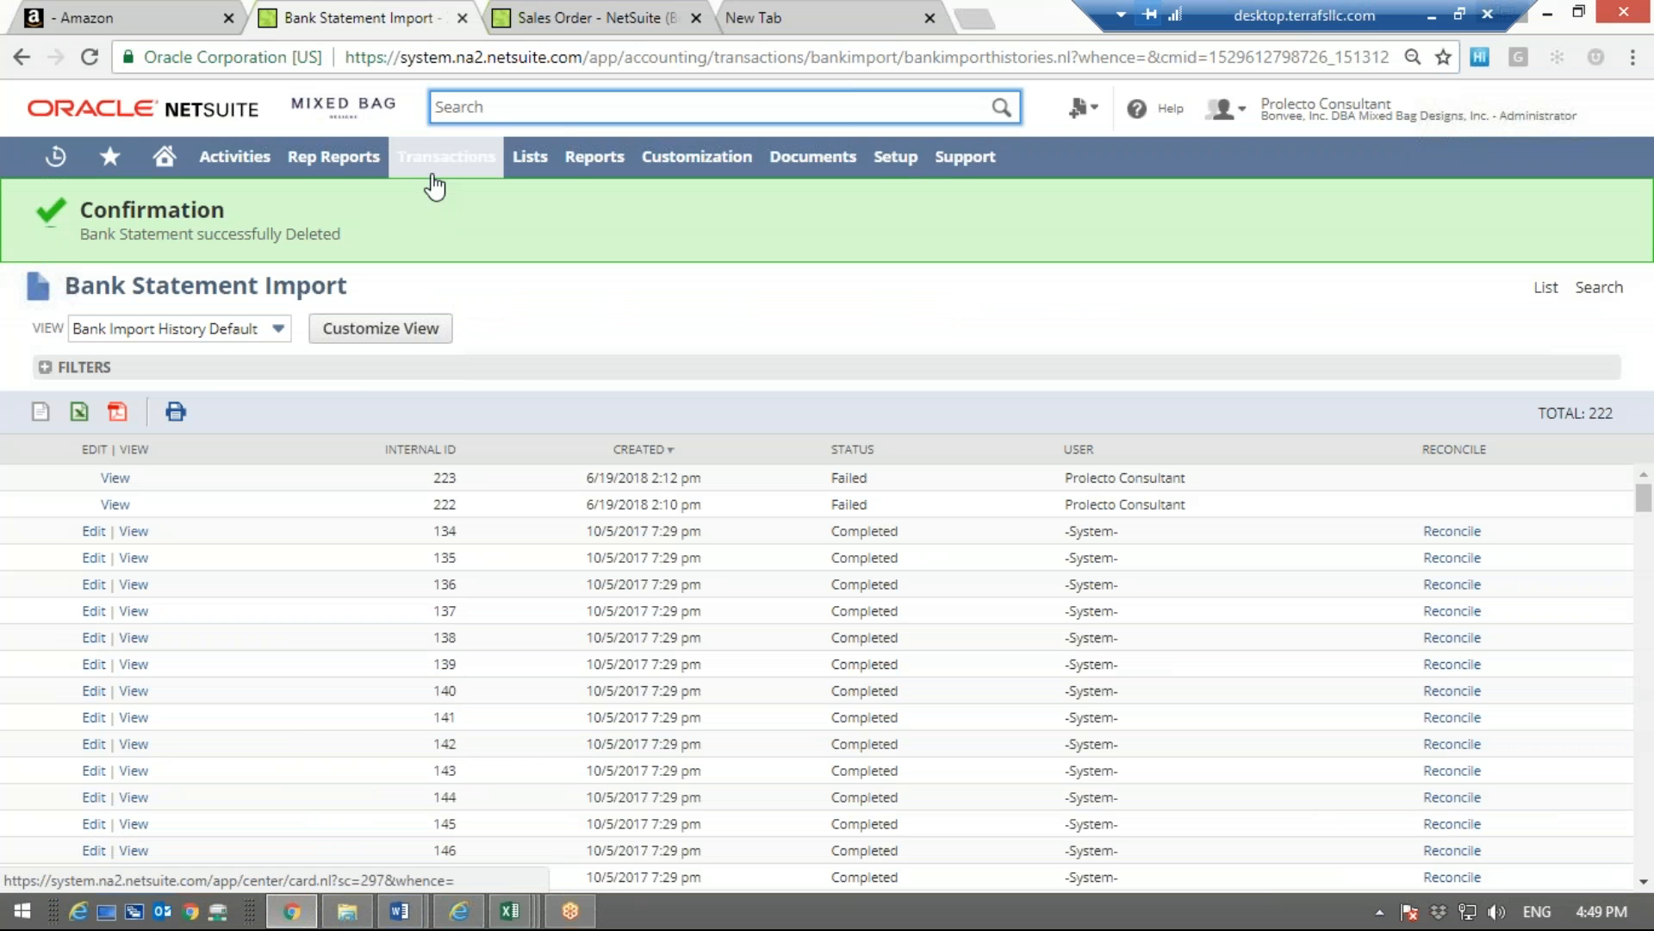
{"action": "mouse_move", "coordinate": [434, 183]}
{"action": "mouse_move", "coordinate": [422, 236]}
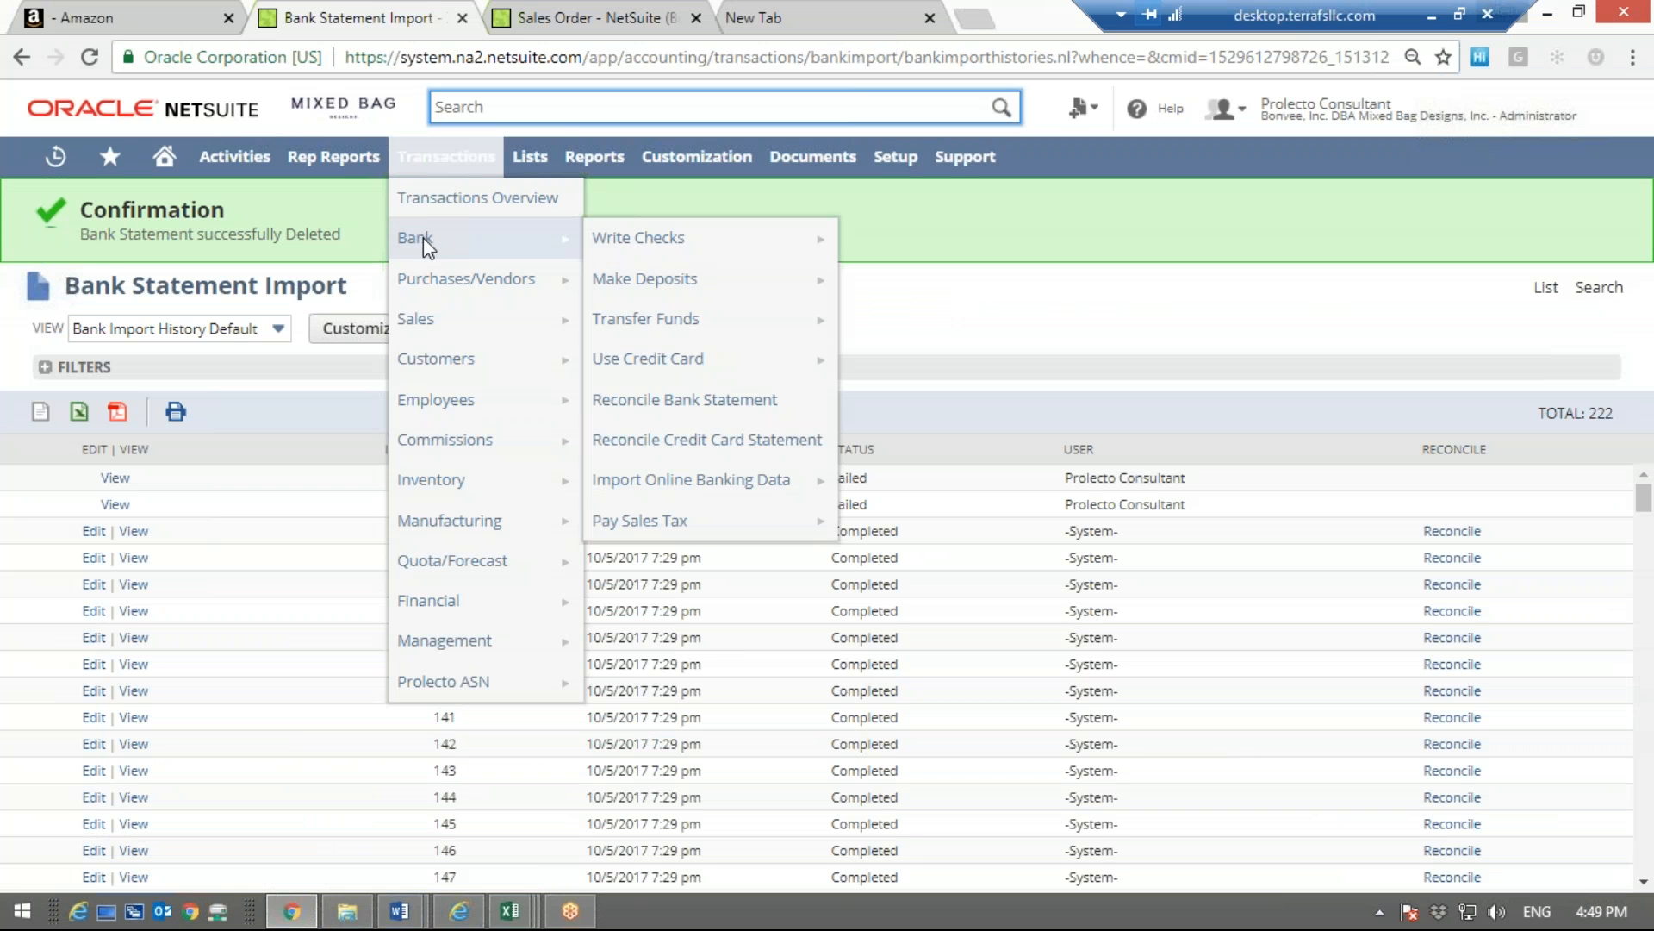
{"action": "mouse_move", "coordinate": [664, 484]}
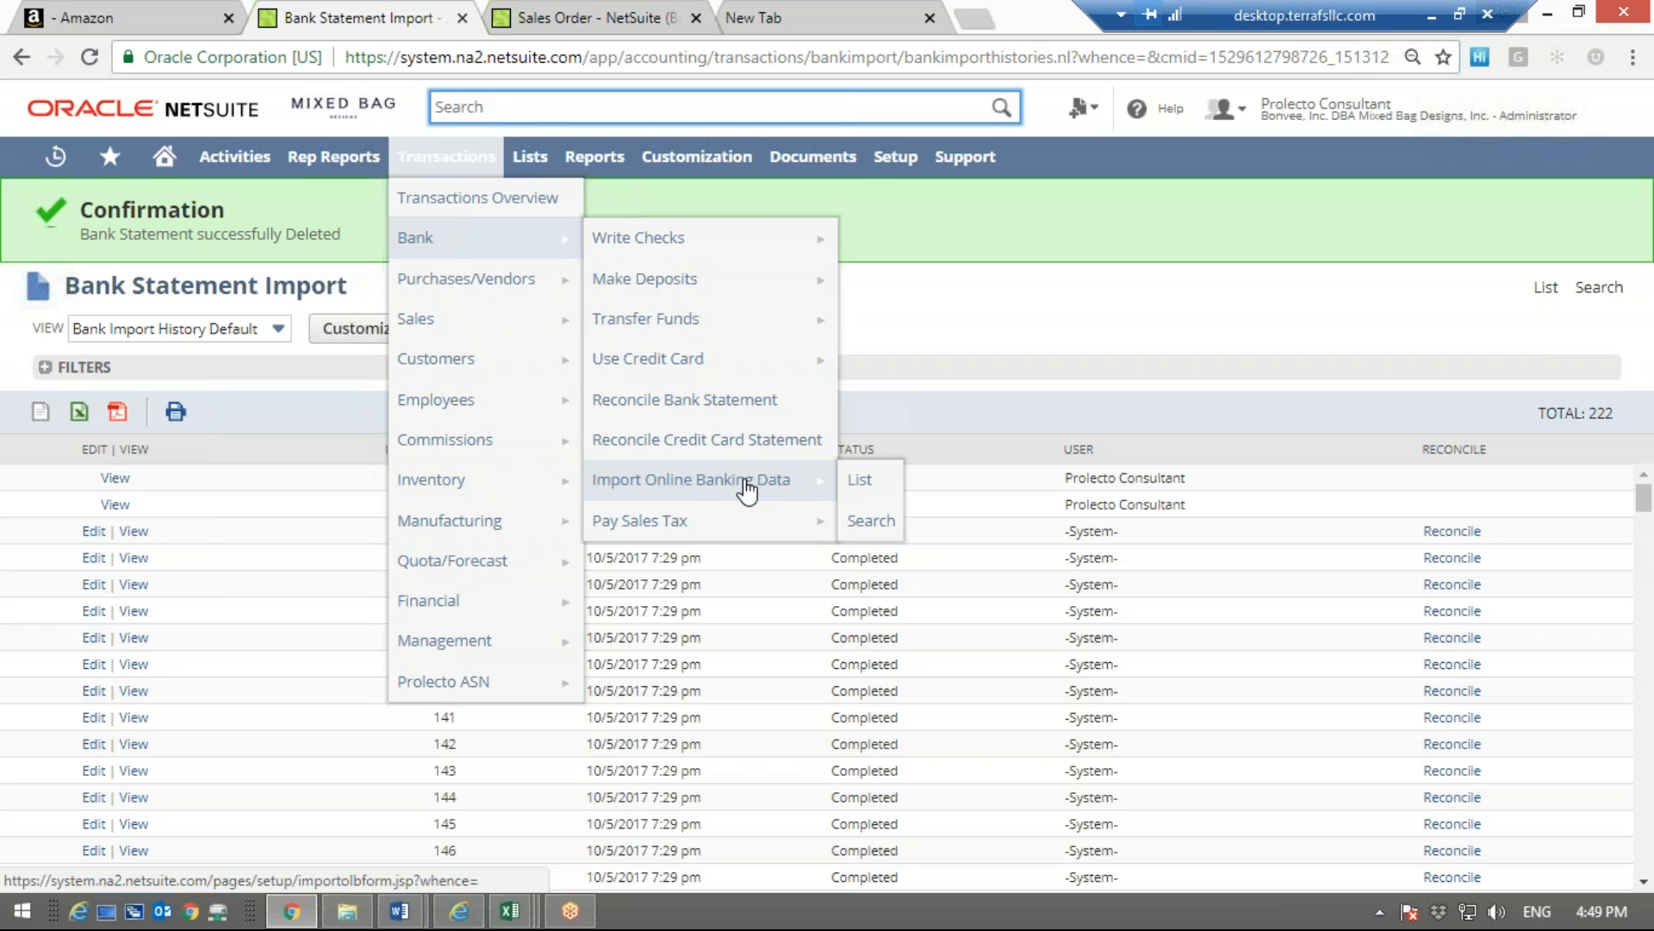
{"action": "left_click", "coordinate": [858, 480]}
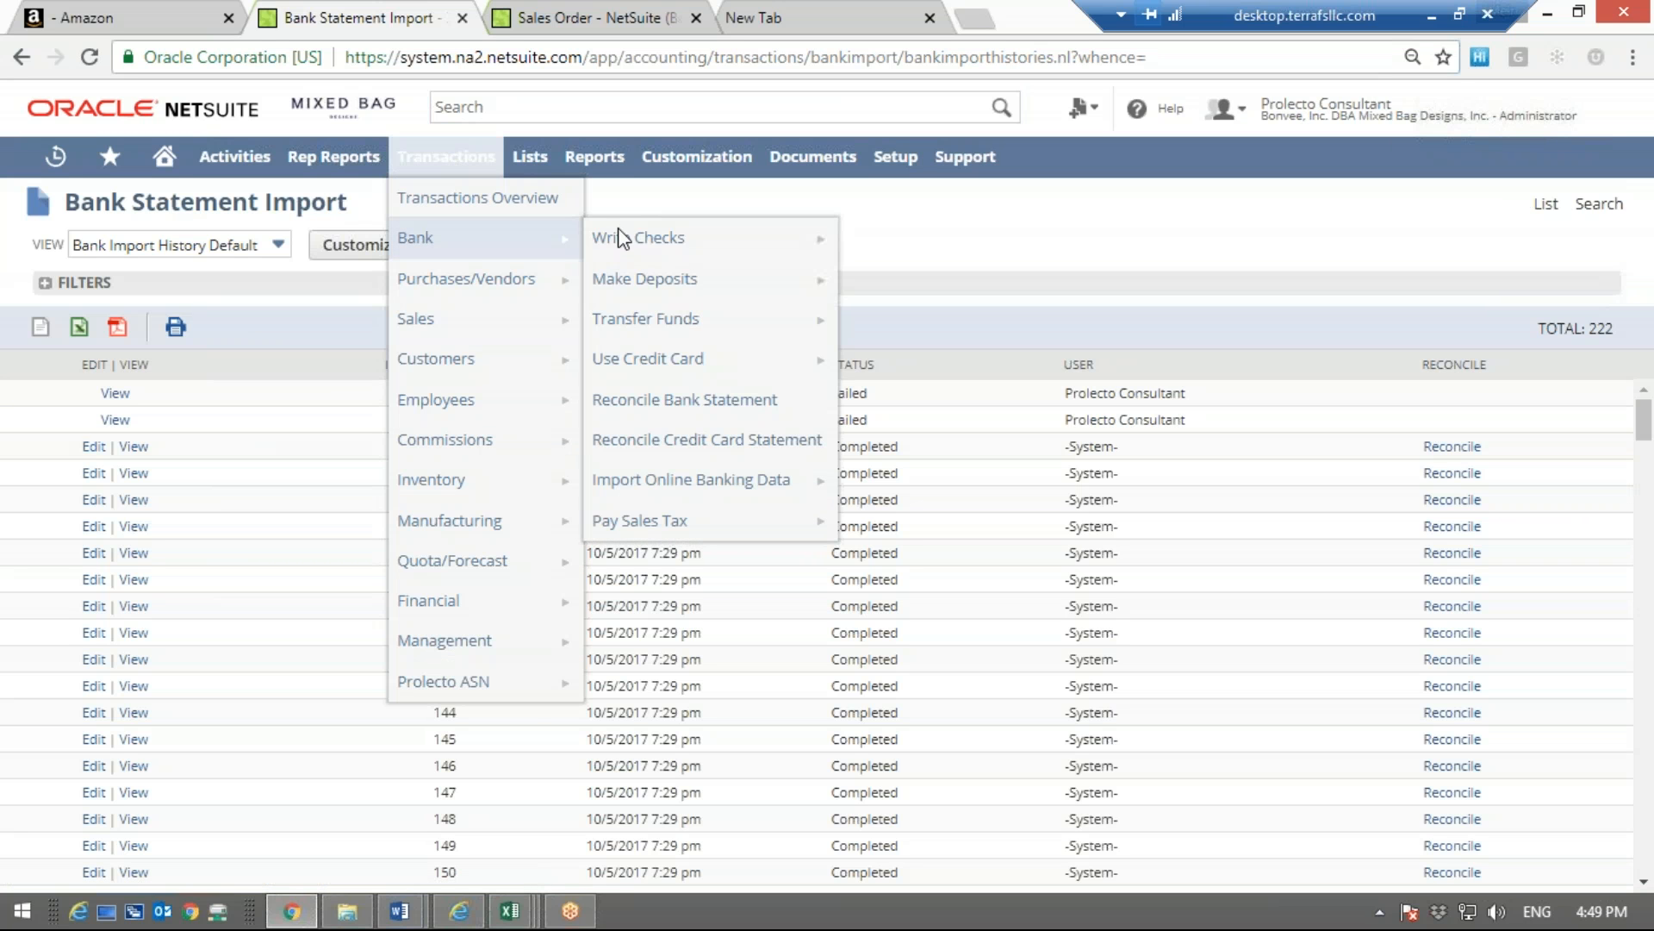
Open the Online Banking Data Upload page, and choose Sample Amazon Payment Payout file.csv as the file to upload
{"action": "left_click", "coordinate": [694, 482]}
{"action": "left_click", "coordinate": [28, 290]}
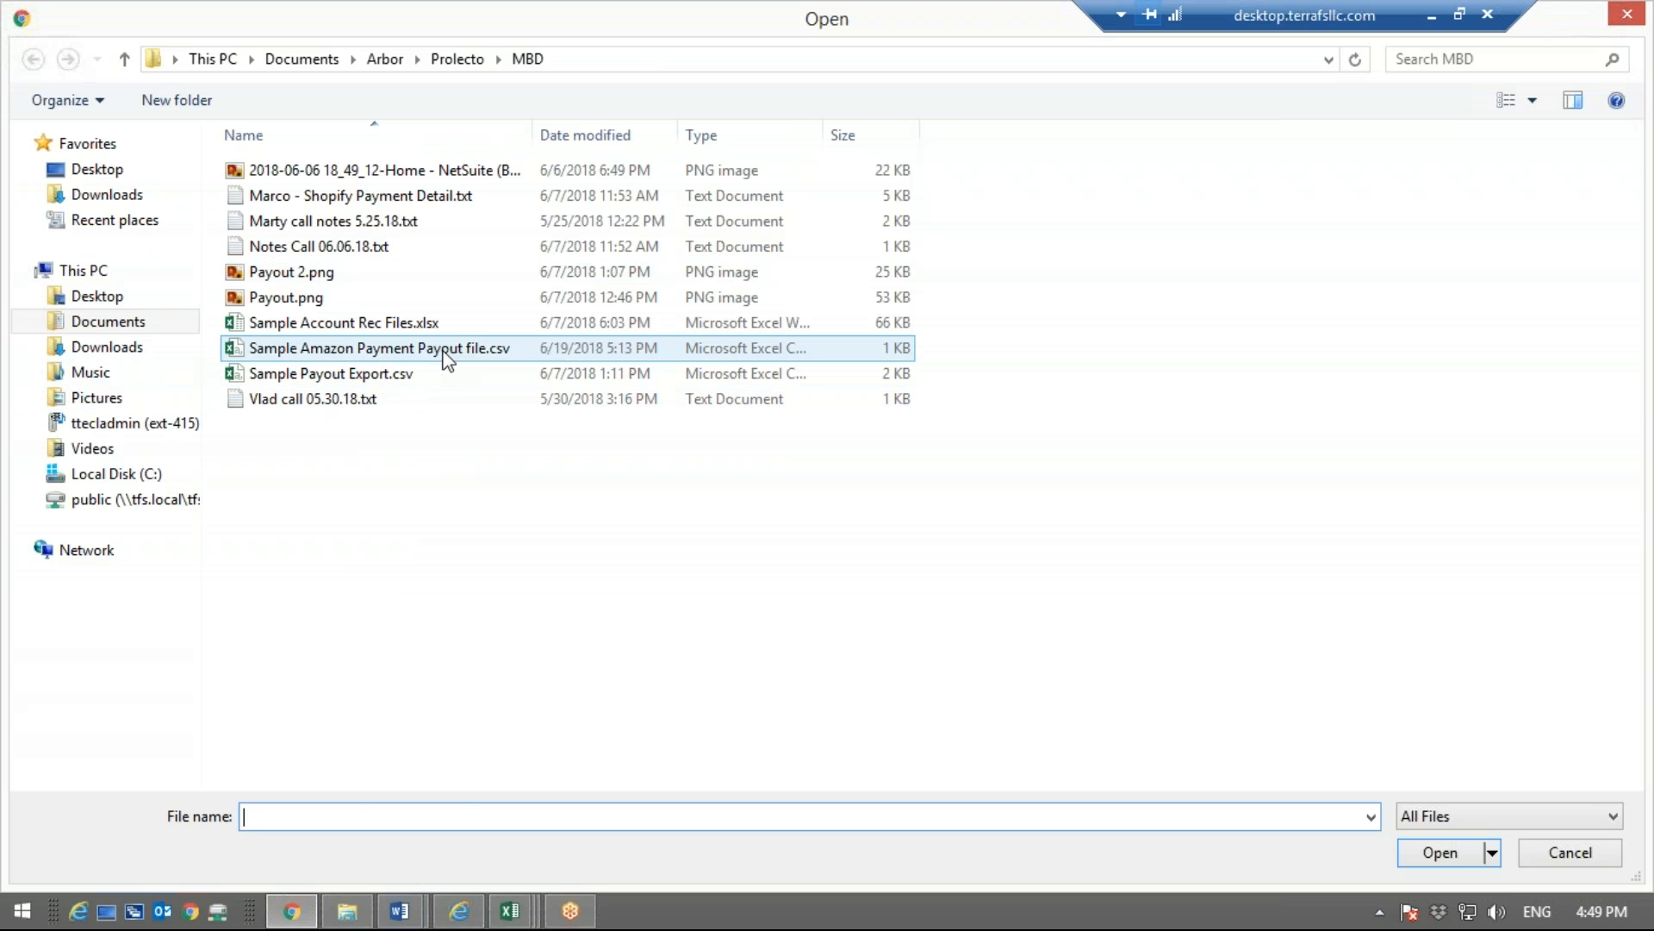
{"action": "double_click", "coordinate": [475, 347]}
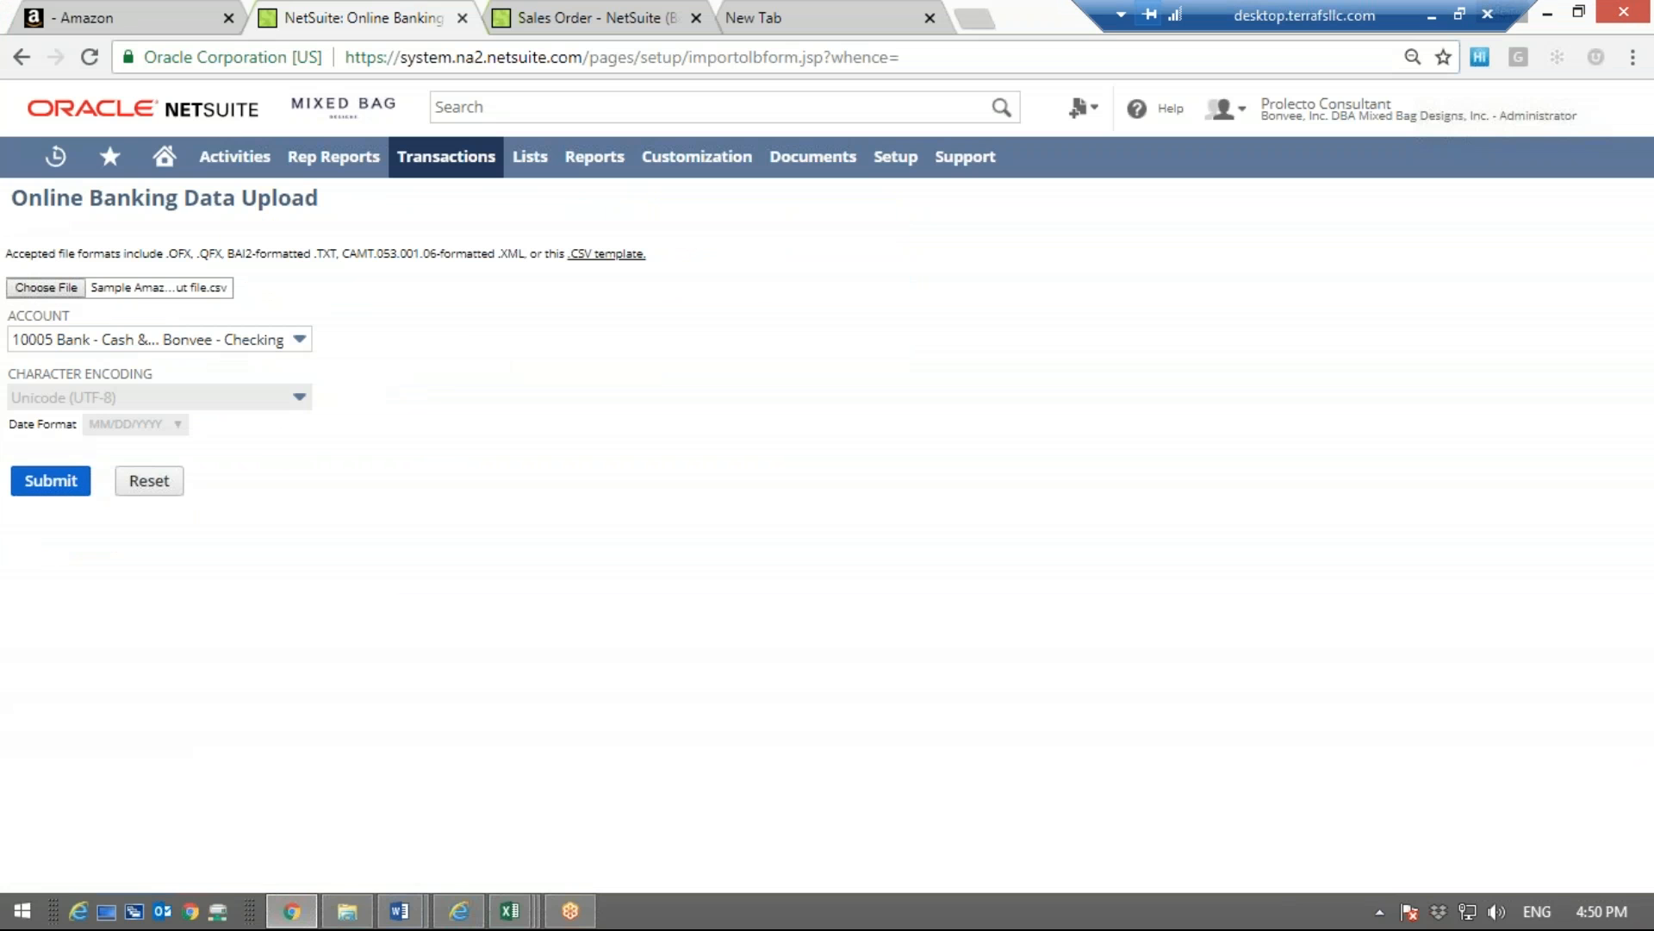
Set the upload account to Bank - Cash & Cash Equivalents : Shopify Amazom, and submit the payout file
{"action": "left_click", "coordinate": [110, 341]}
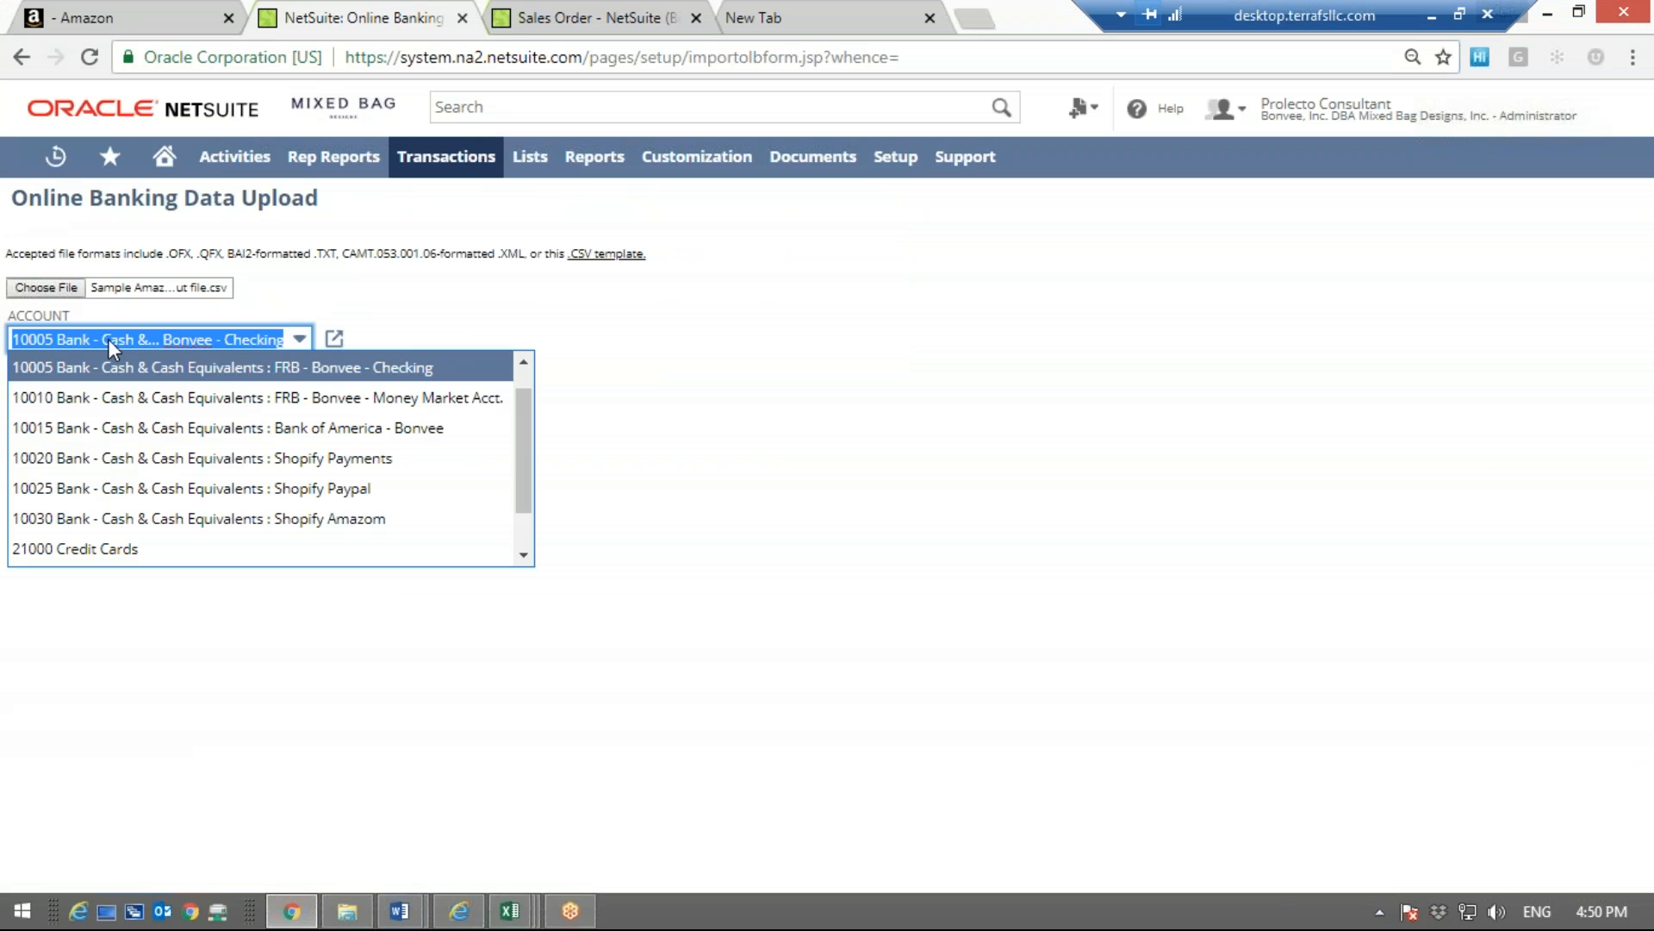
{"action": "left_click", "coordinate": [225, 521]}
{"action": "left_click", "coordinate": [33, 485]}
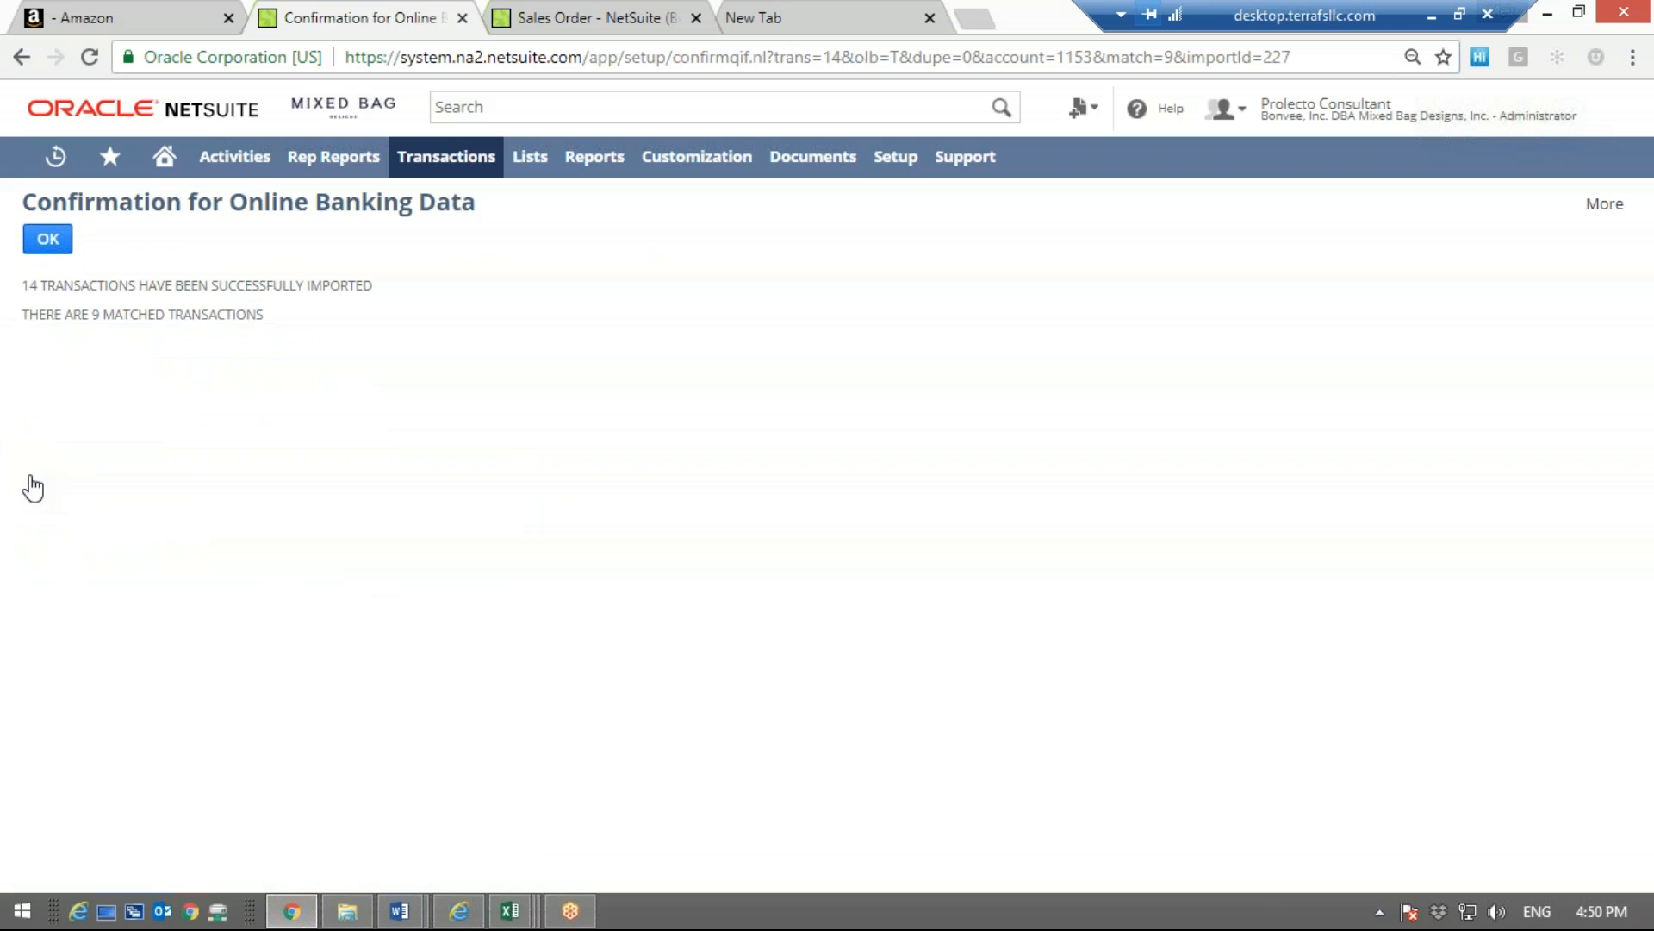
Check the imported and matched transaction counts, and accept the confirmation to open the account statement reconciliation
{"action": "left_click_drag", "start_coordinate": [22, 278], "coordinate": [202, 293]}
{"action": "left_click", "coordinate": [191, 343]}
{"action": "left_click_drag", "start_coordinate": [82, 314], "coordinate": [276, 332]}
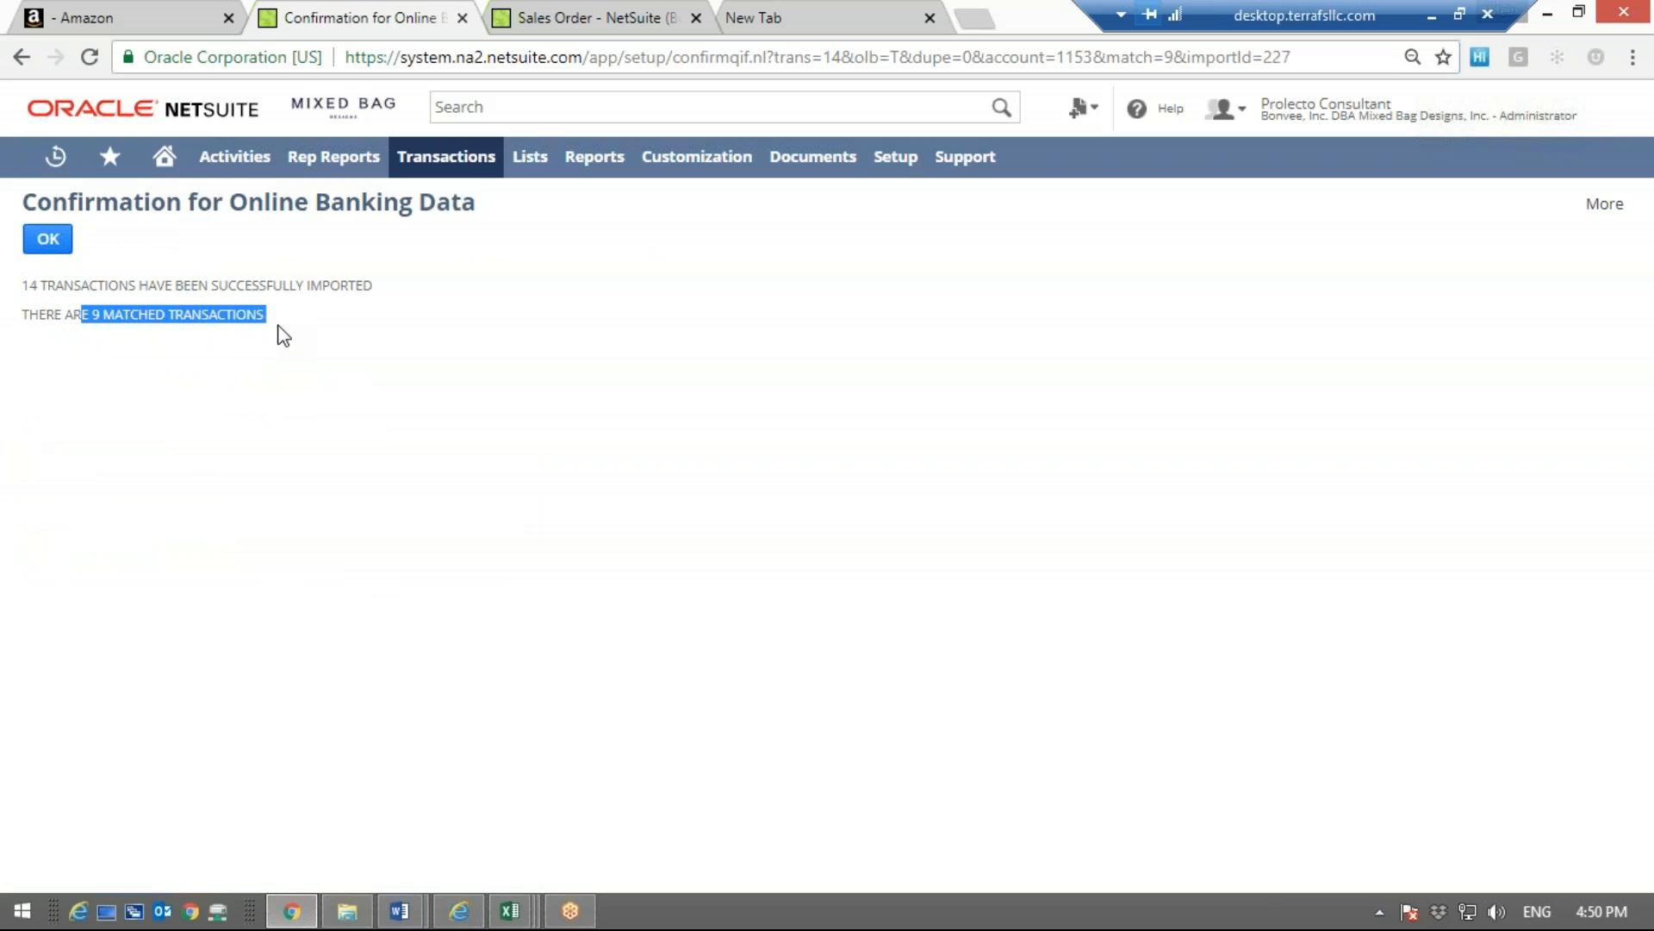
{"action": "left_click", "coordinate": [230, 381]}
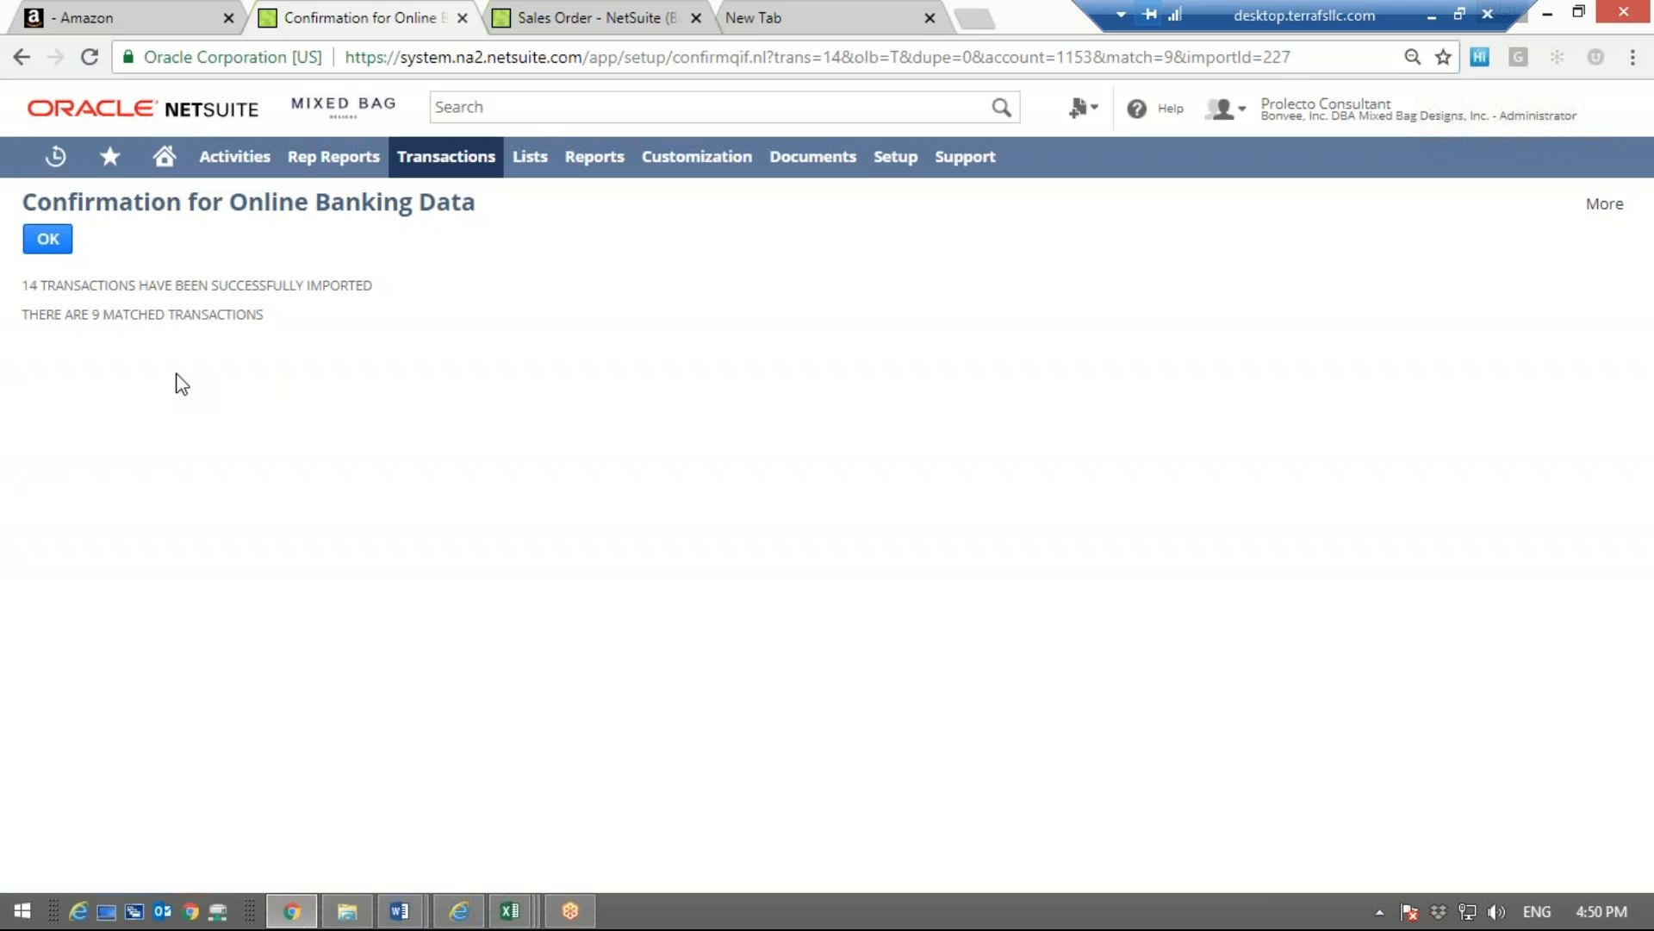
{"action": "left_click", "coordinate": [52, 242]}
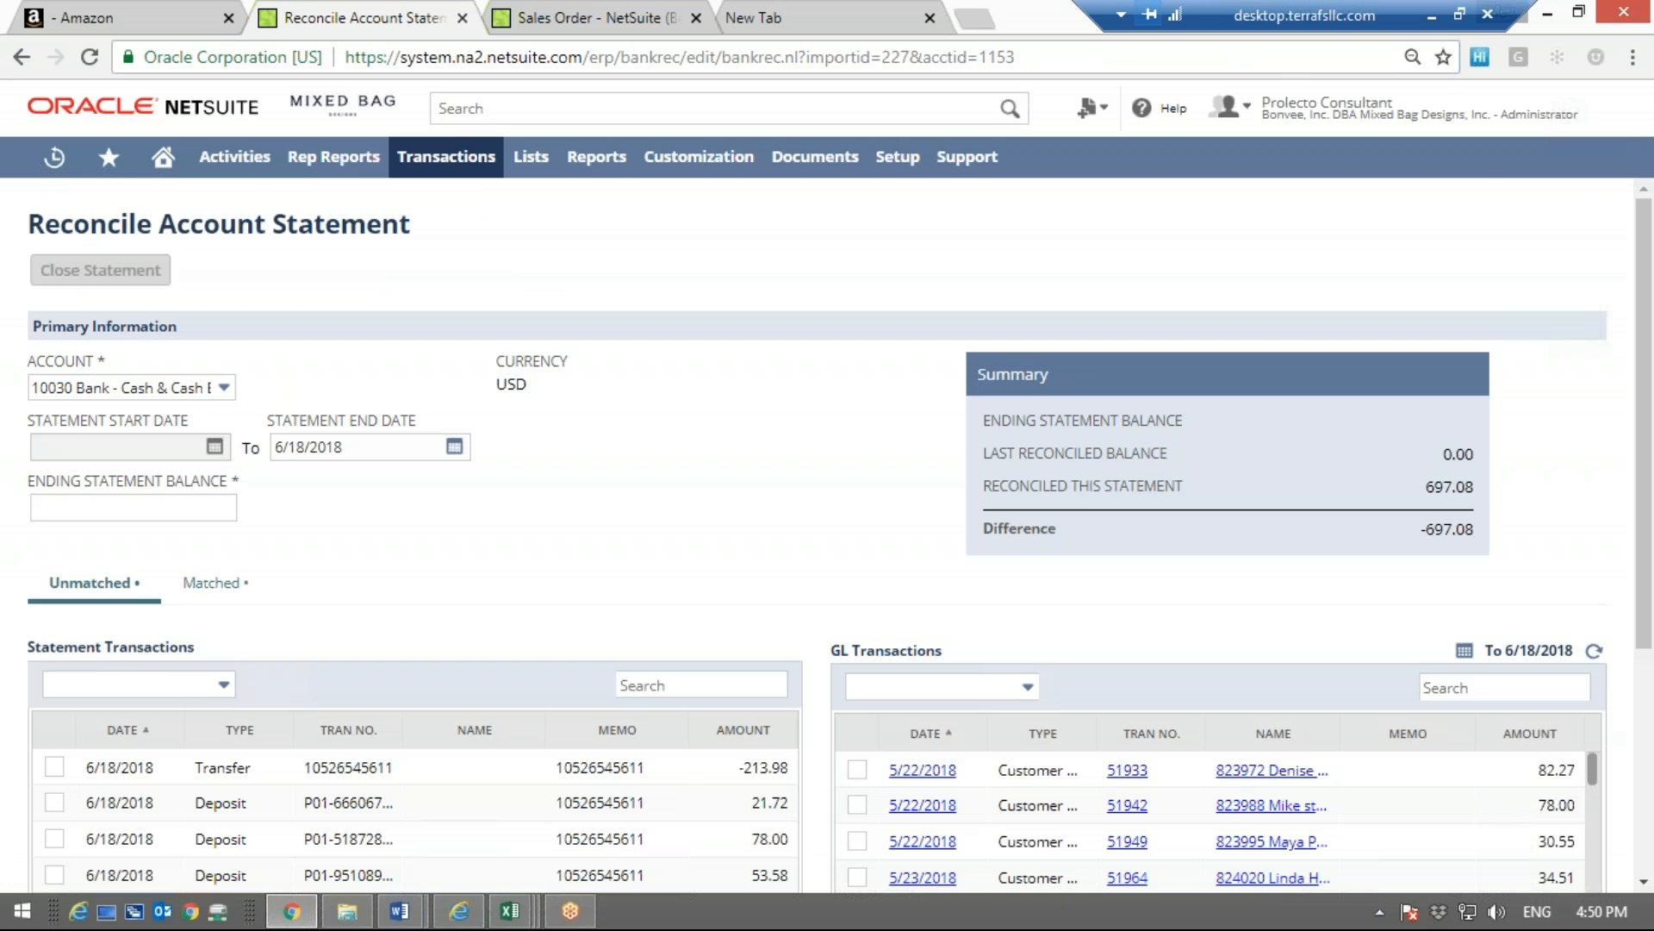
Review the unmatched statement and GL transactions, and check the statement end date
{"action": "scroll", "coordinate": [840, 534], "scroll_direction": "down", "scroll_amount": 4}
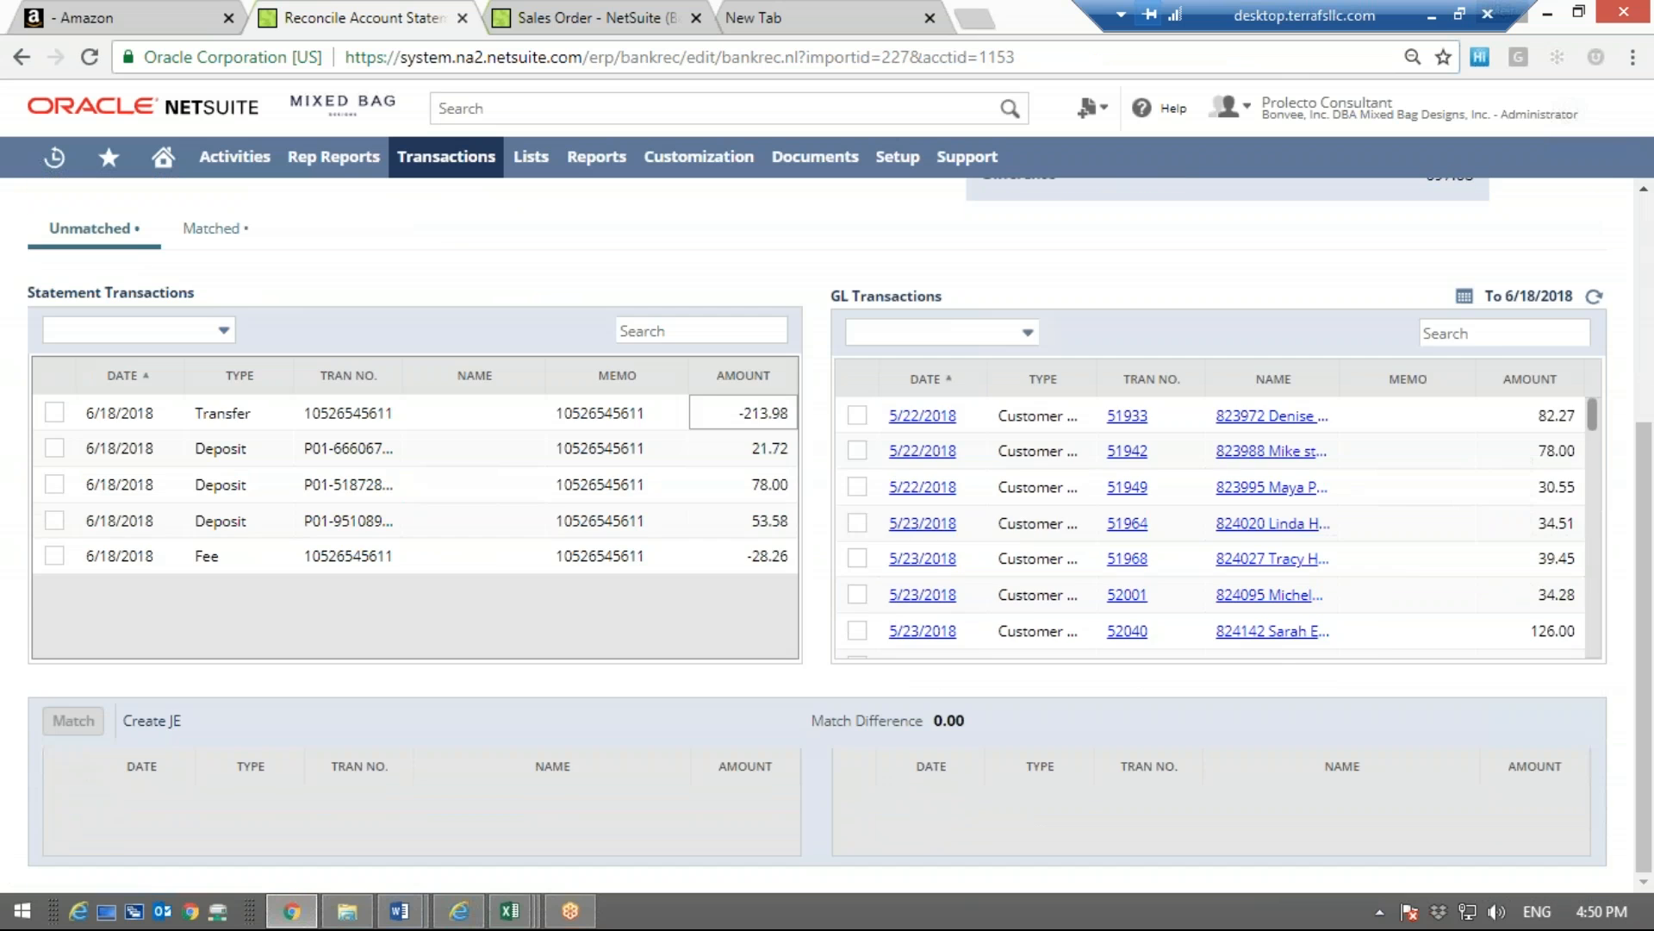
{"action": "scroll", "coordinate": [841, 535], "scroll_direction": "up", "scroll_amount": 4}
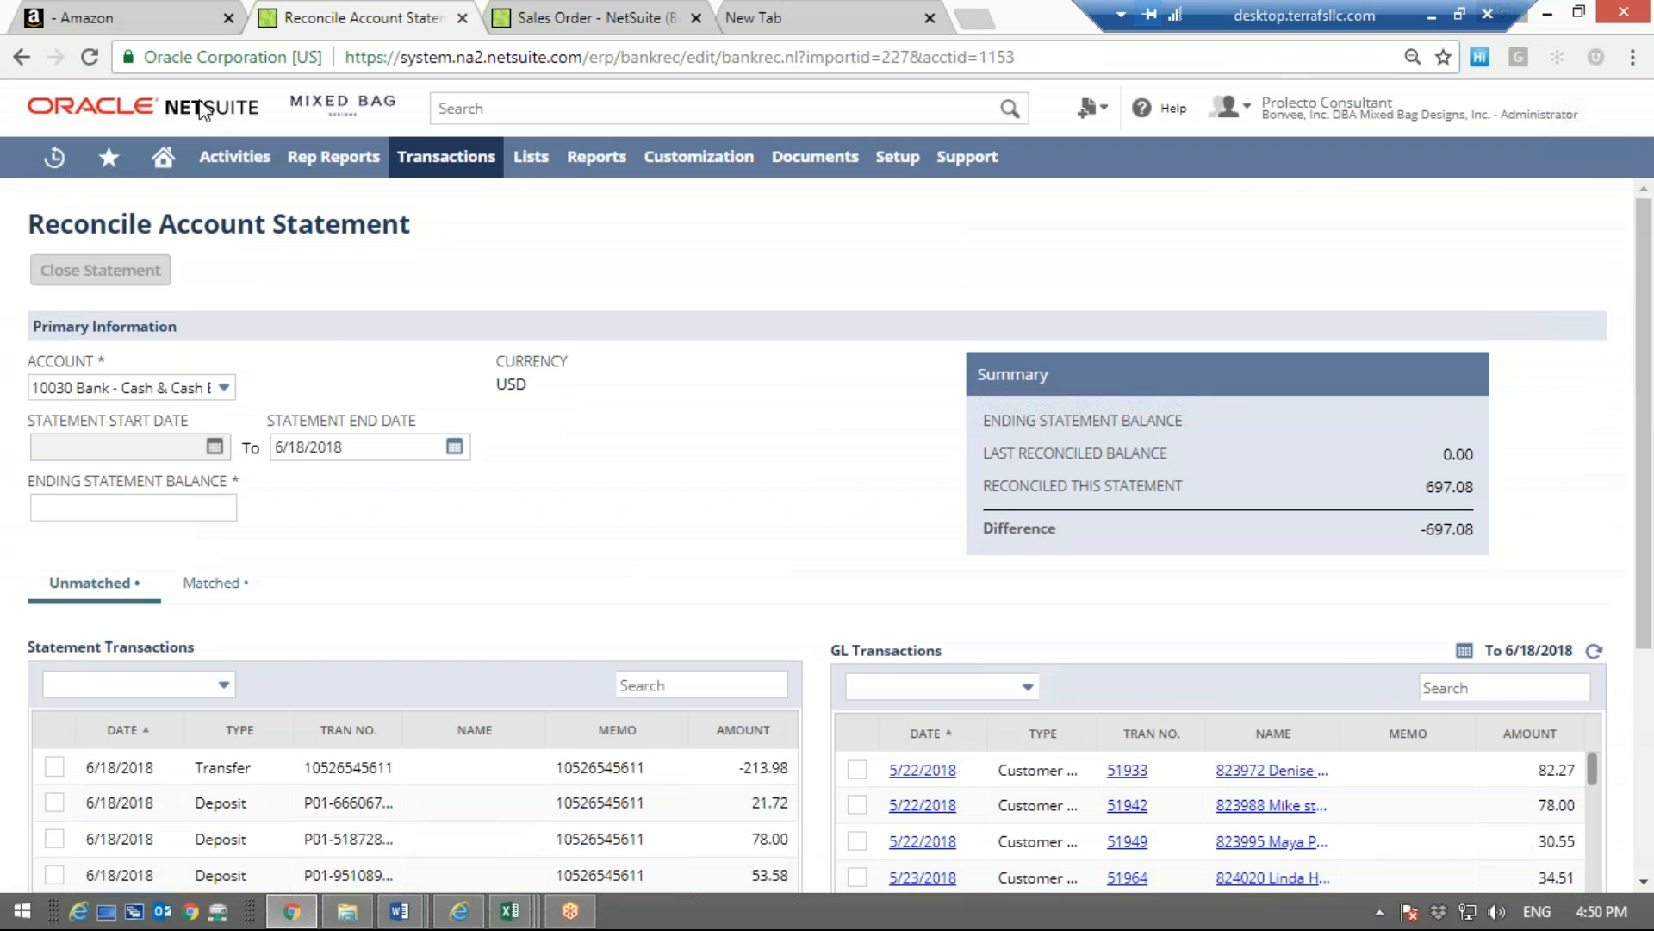
{"action": "right_click", "coordinate": [563, 529]}
{"action": "left_click", "coordinate": [380, 602]}
{"action": "left_click_drag", "start_coordinate": [355, 447], "coordinate": [265, 448]}
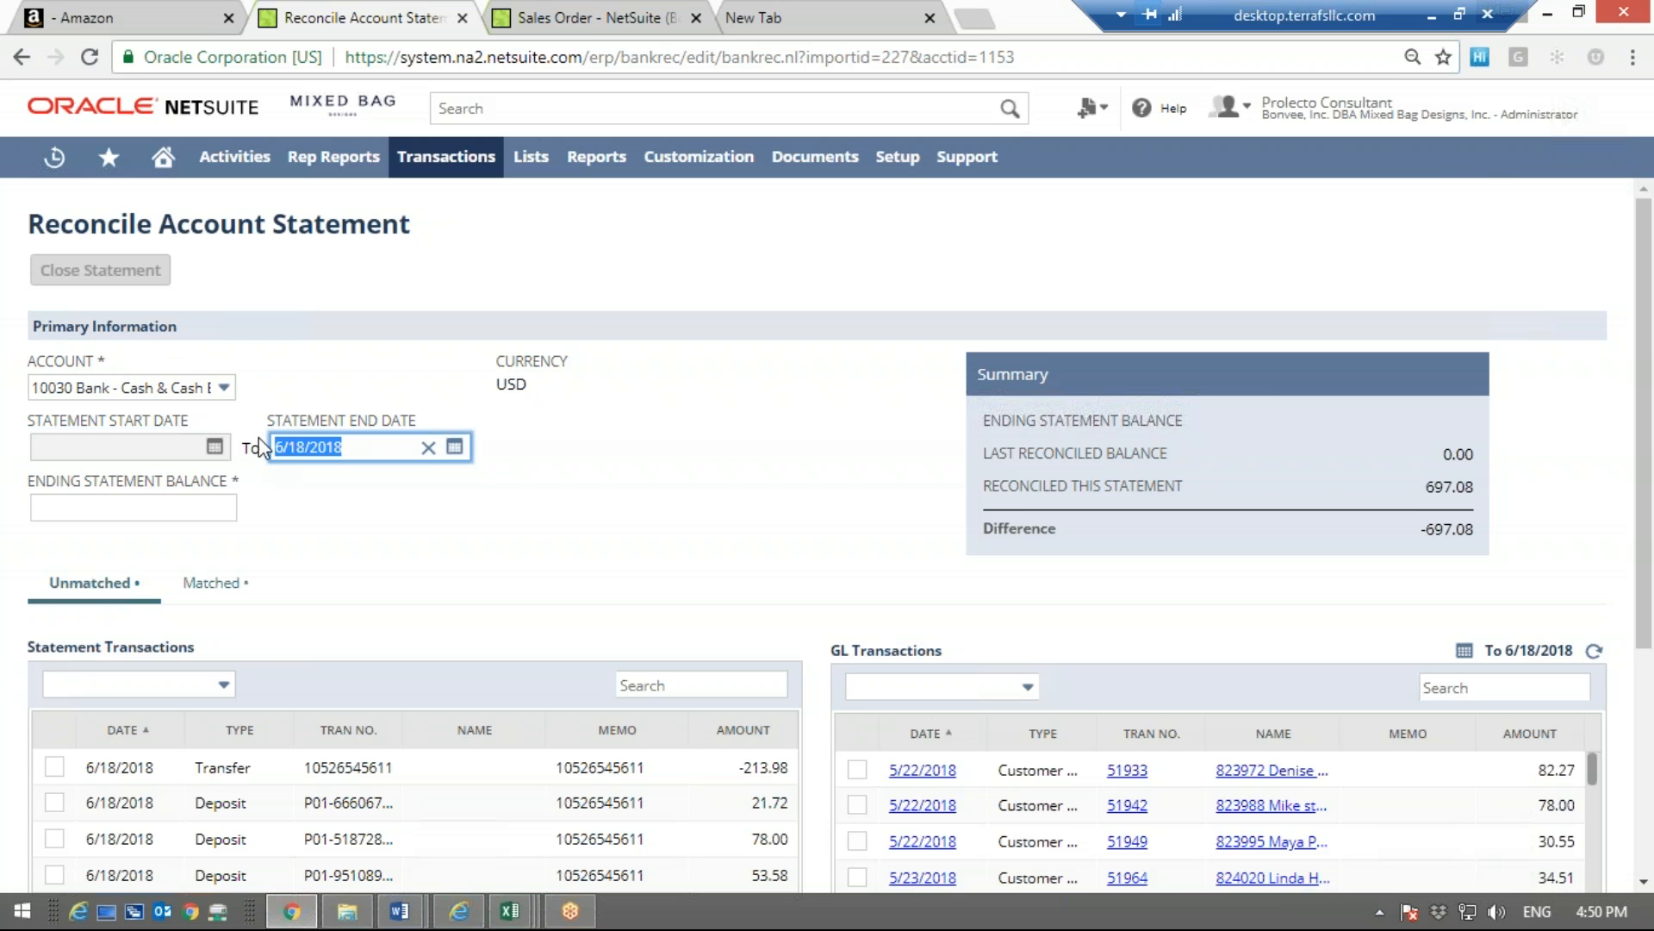
{"action": "left_click", "coordinate": [384, 516]}
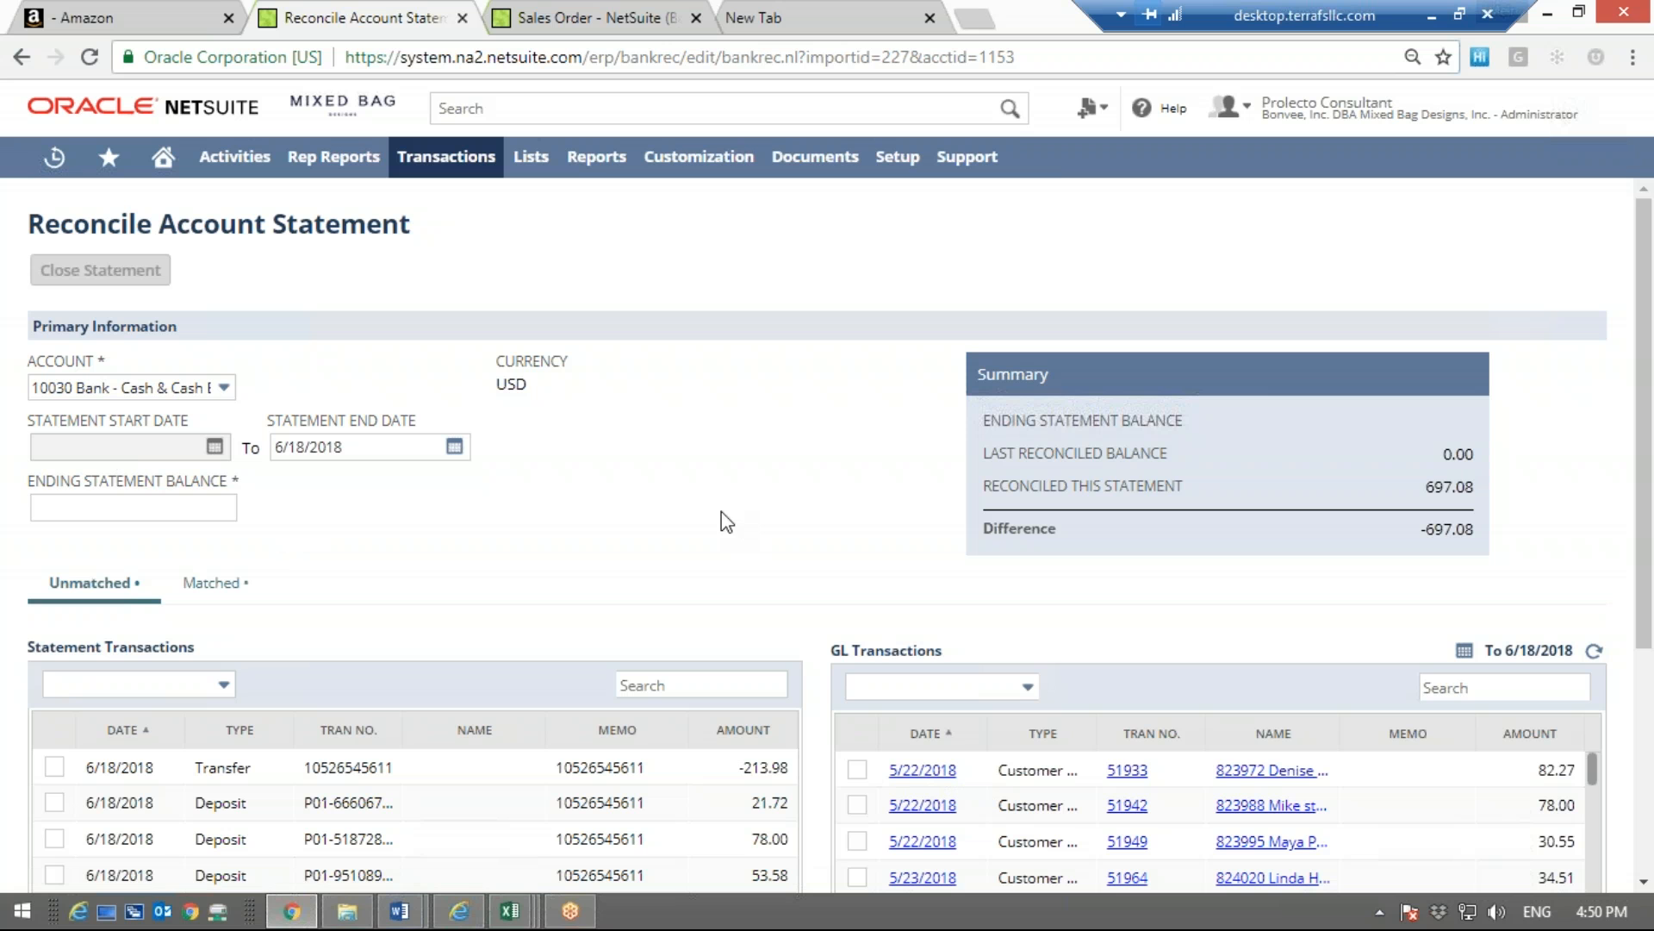
Switch to the Amazon Pay payments page, and review the statement for Jun 17, 2018 00:06 PDT - Jun 18, 2018 00:06 PDT
{"action": "left_click", "coordinate": [207, 507]}
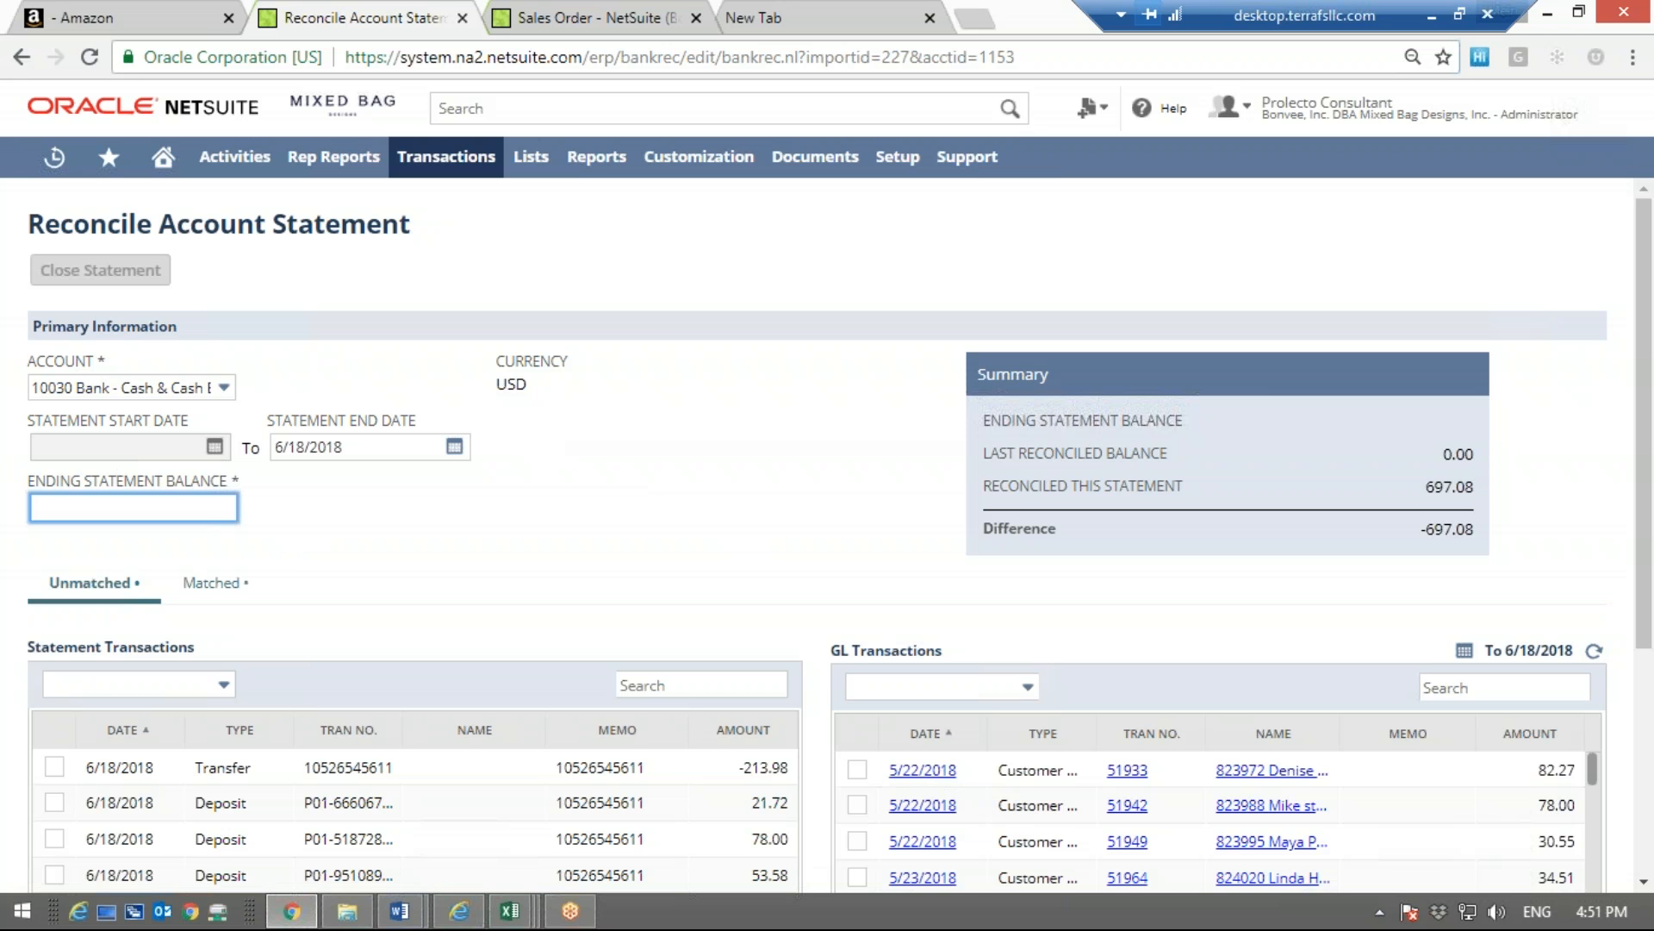
{"action": "left_click", "coordinate": [131, 3]}
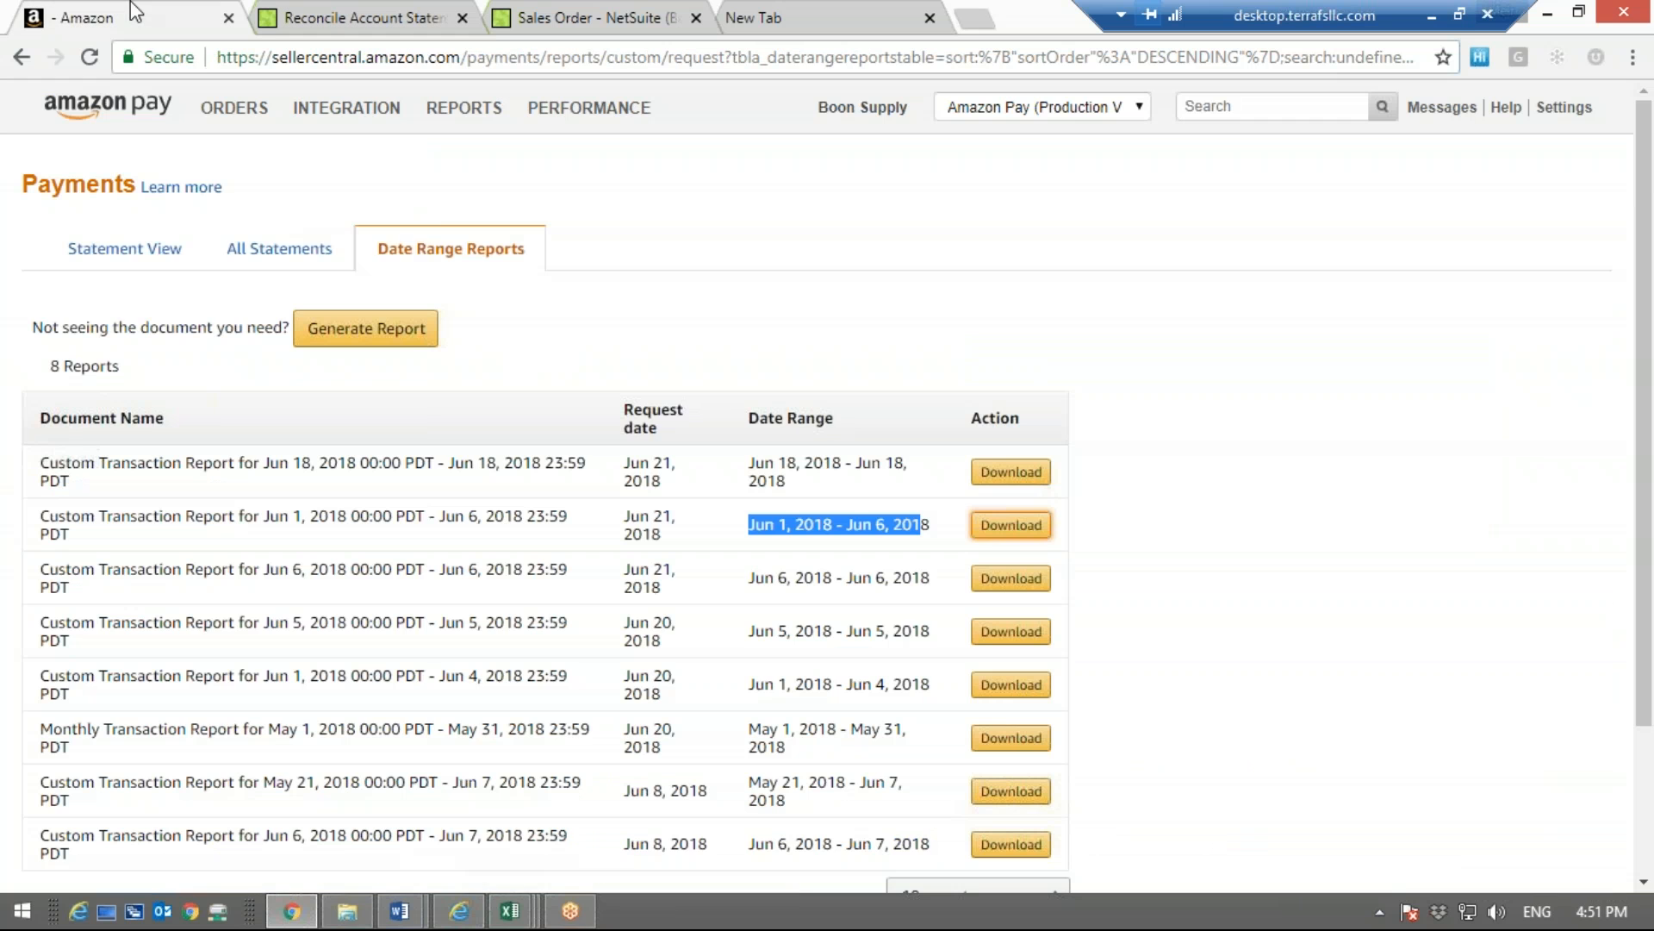
{"action": "left_click", "coordinate": [132, 252]}
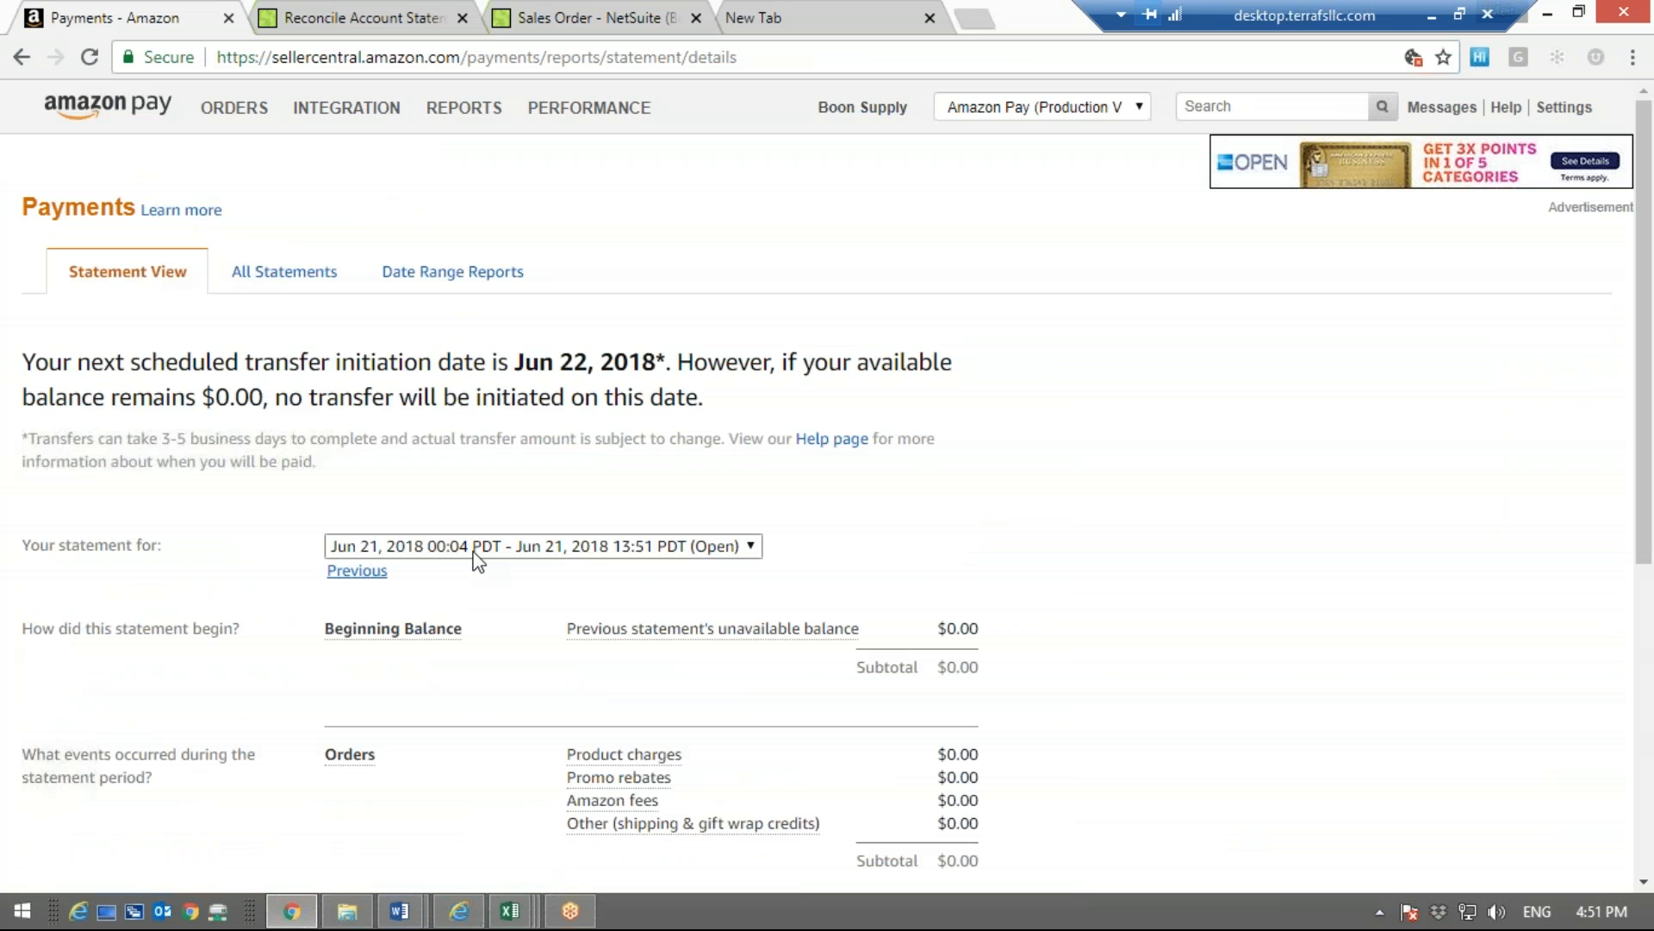
{"action": "left_click", "coordinate": [474, 548]}
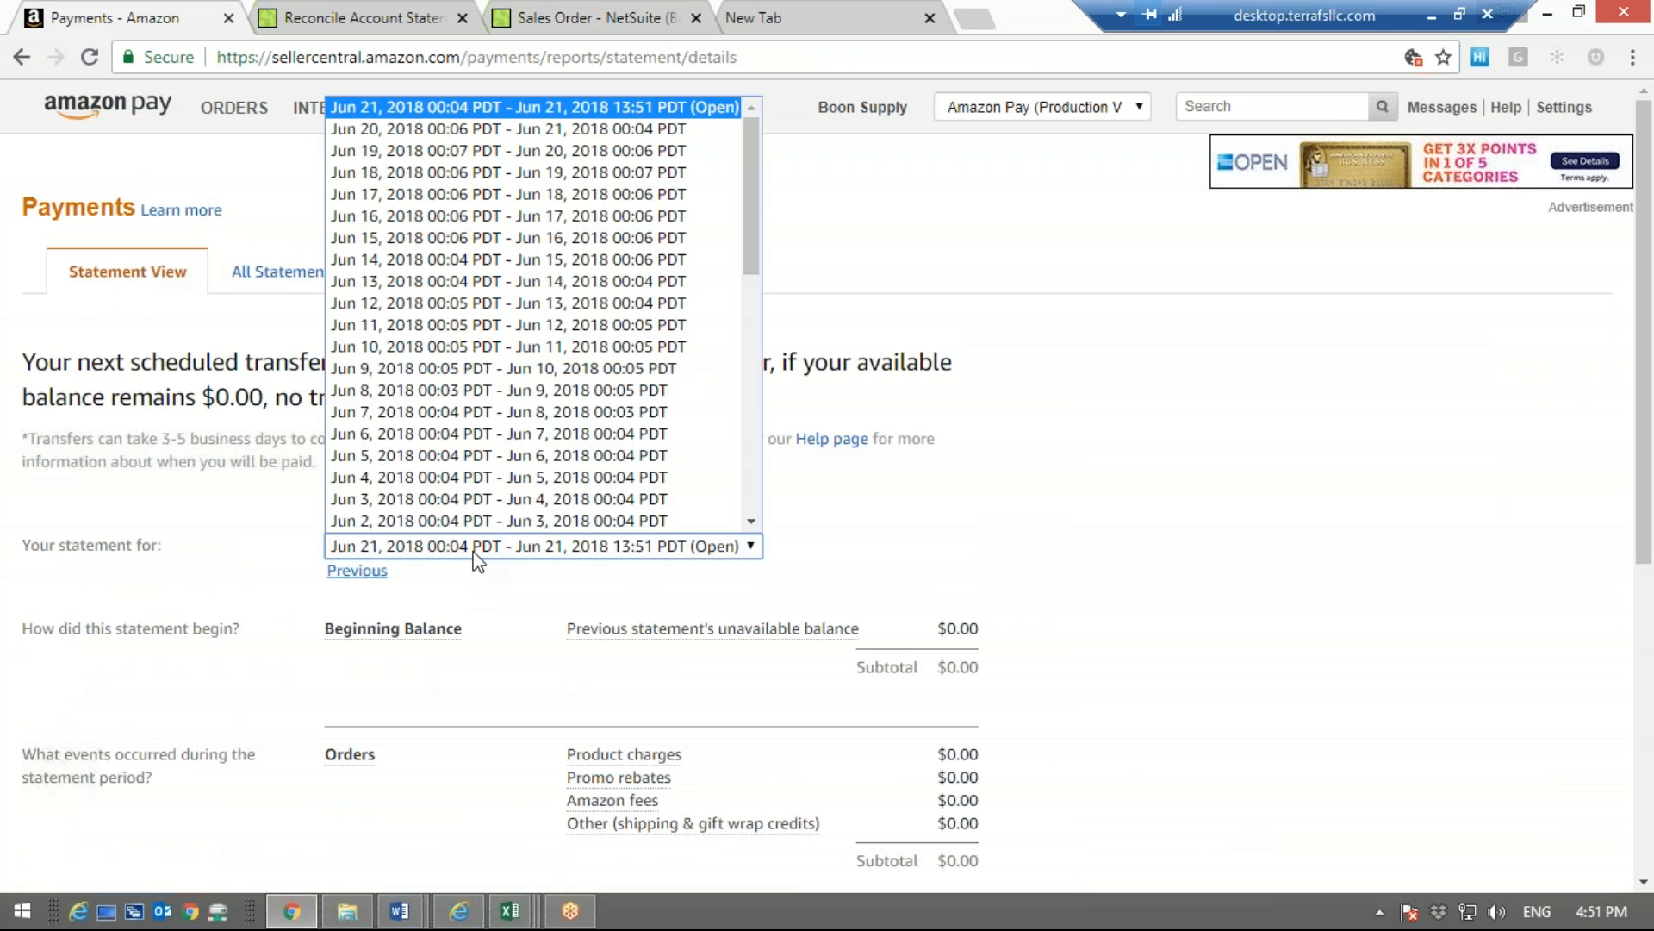
{"action": "left_click", "coordinate": [454, 190]}
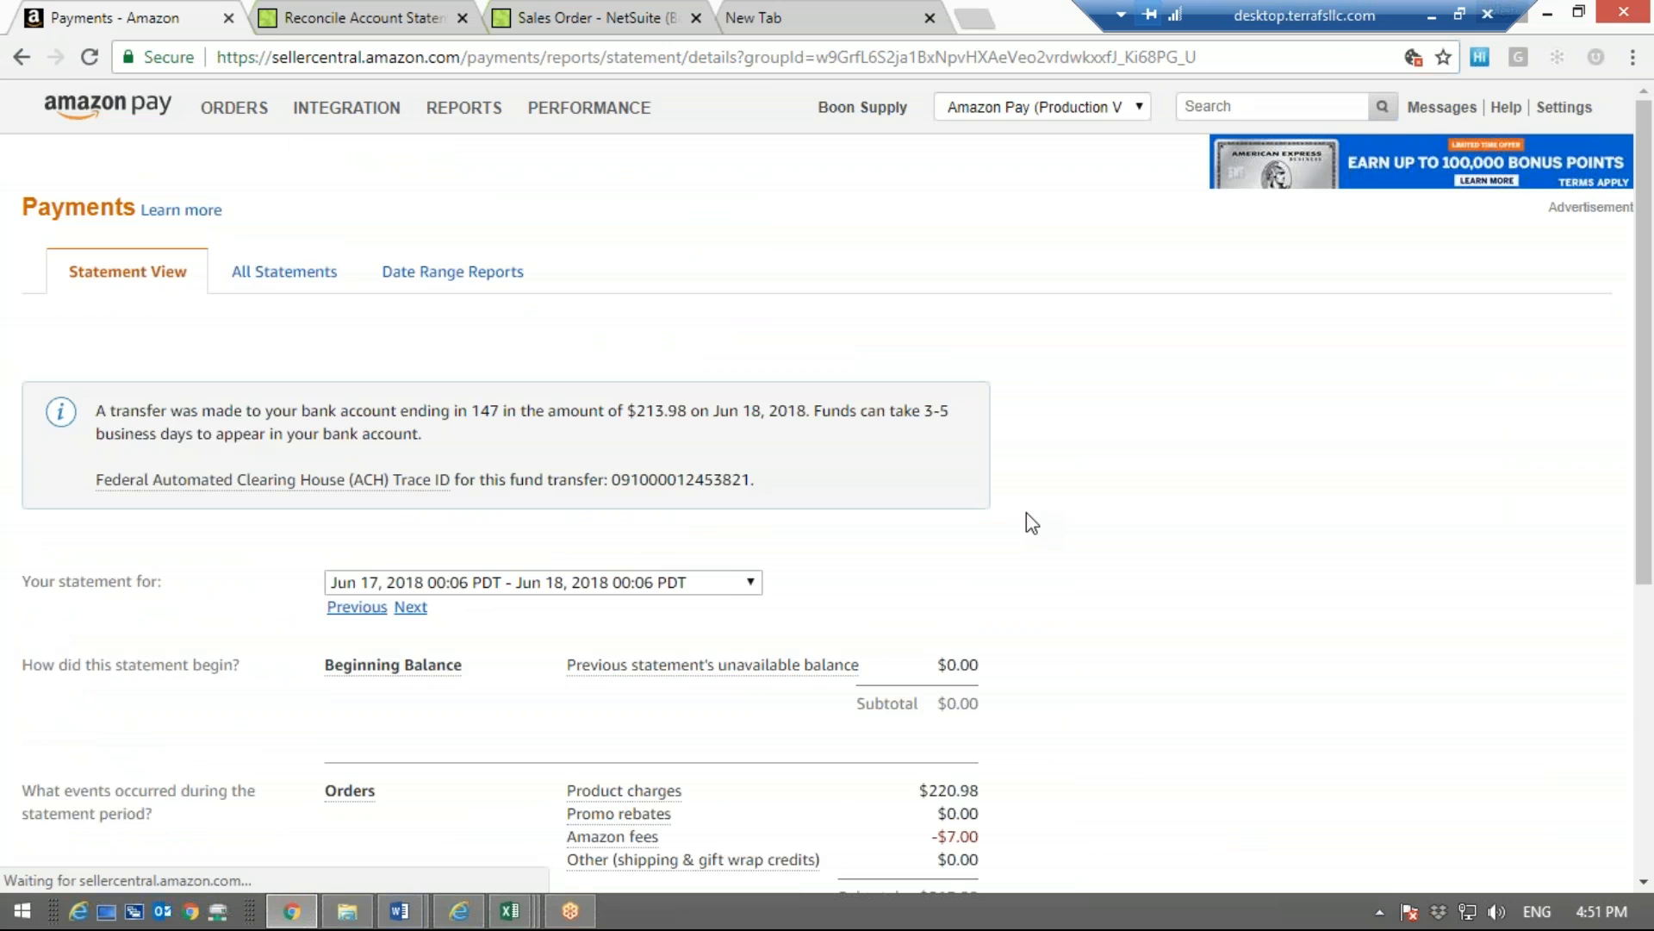
{"action": "scroll", "coordinate": [1182, 577], "scroll_direction": "down", "scroll_amount": 1}
{"action": "scroll", "coordinate": [1182, 577], "scroll_direction": "down", "scroll_amount": 5}
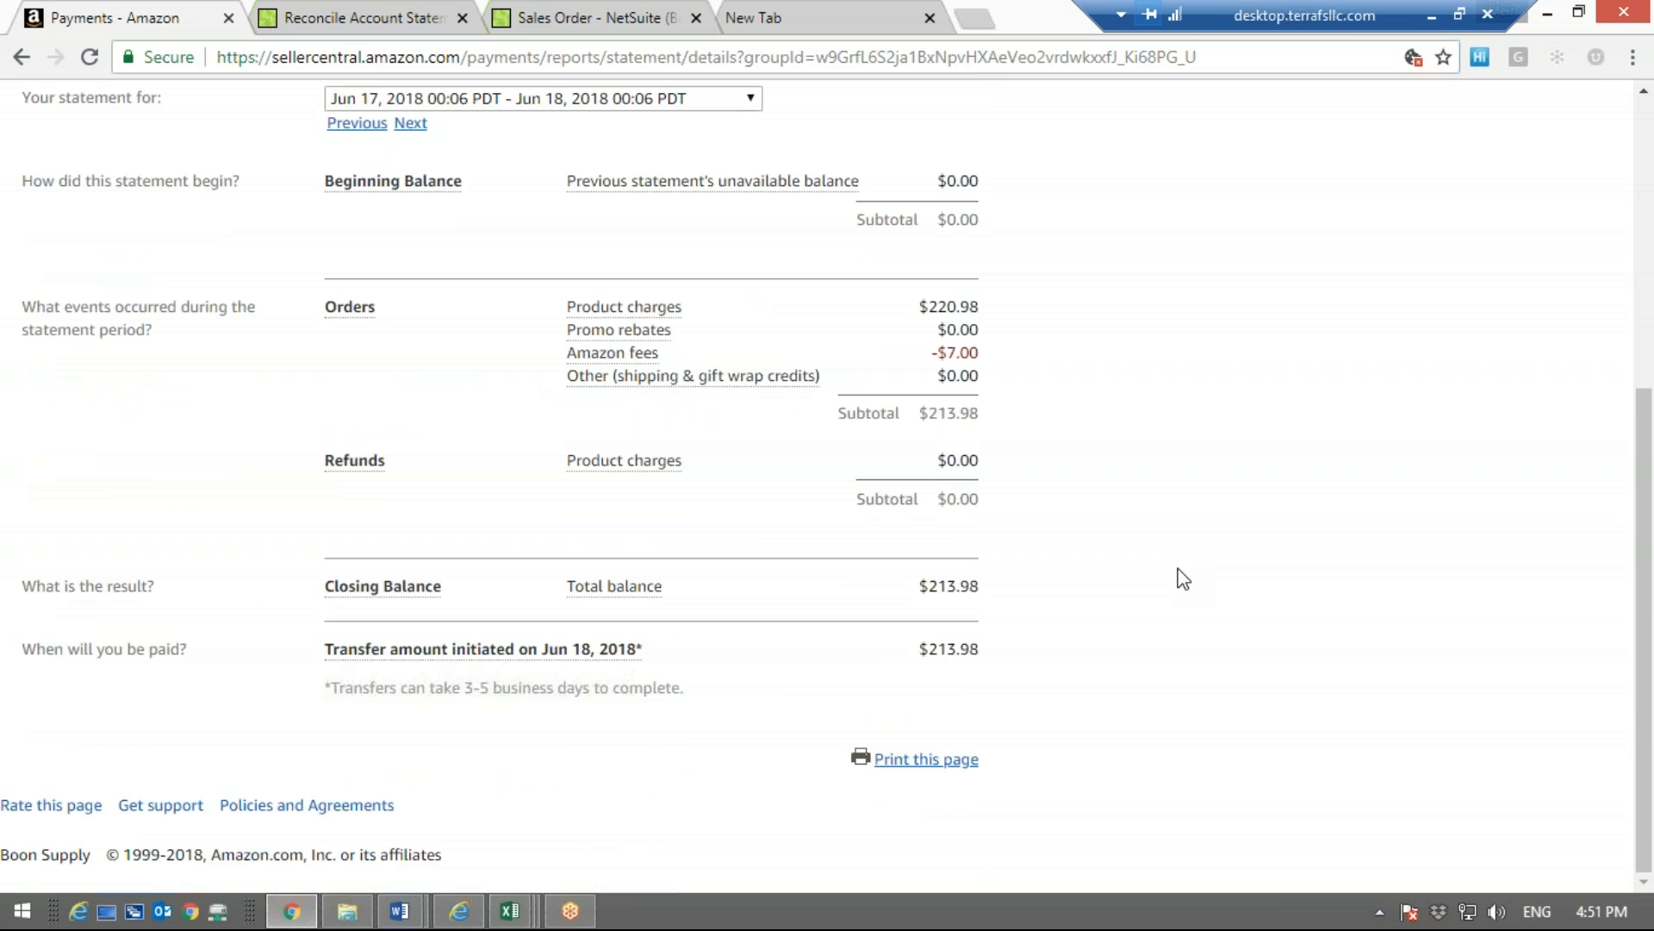
{"action": "scroll", "coordinate": [1182, 577], "scroll_direction": "up", "scroll_amount": 3}
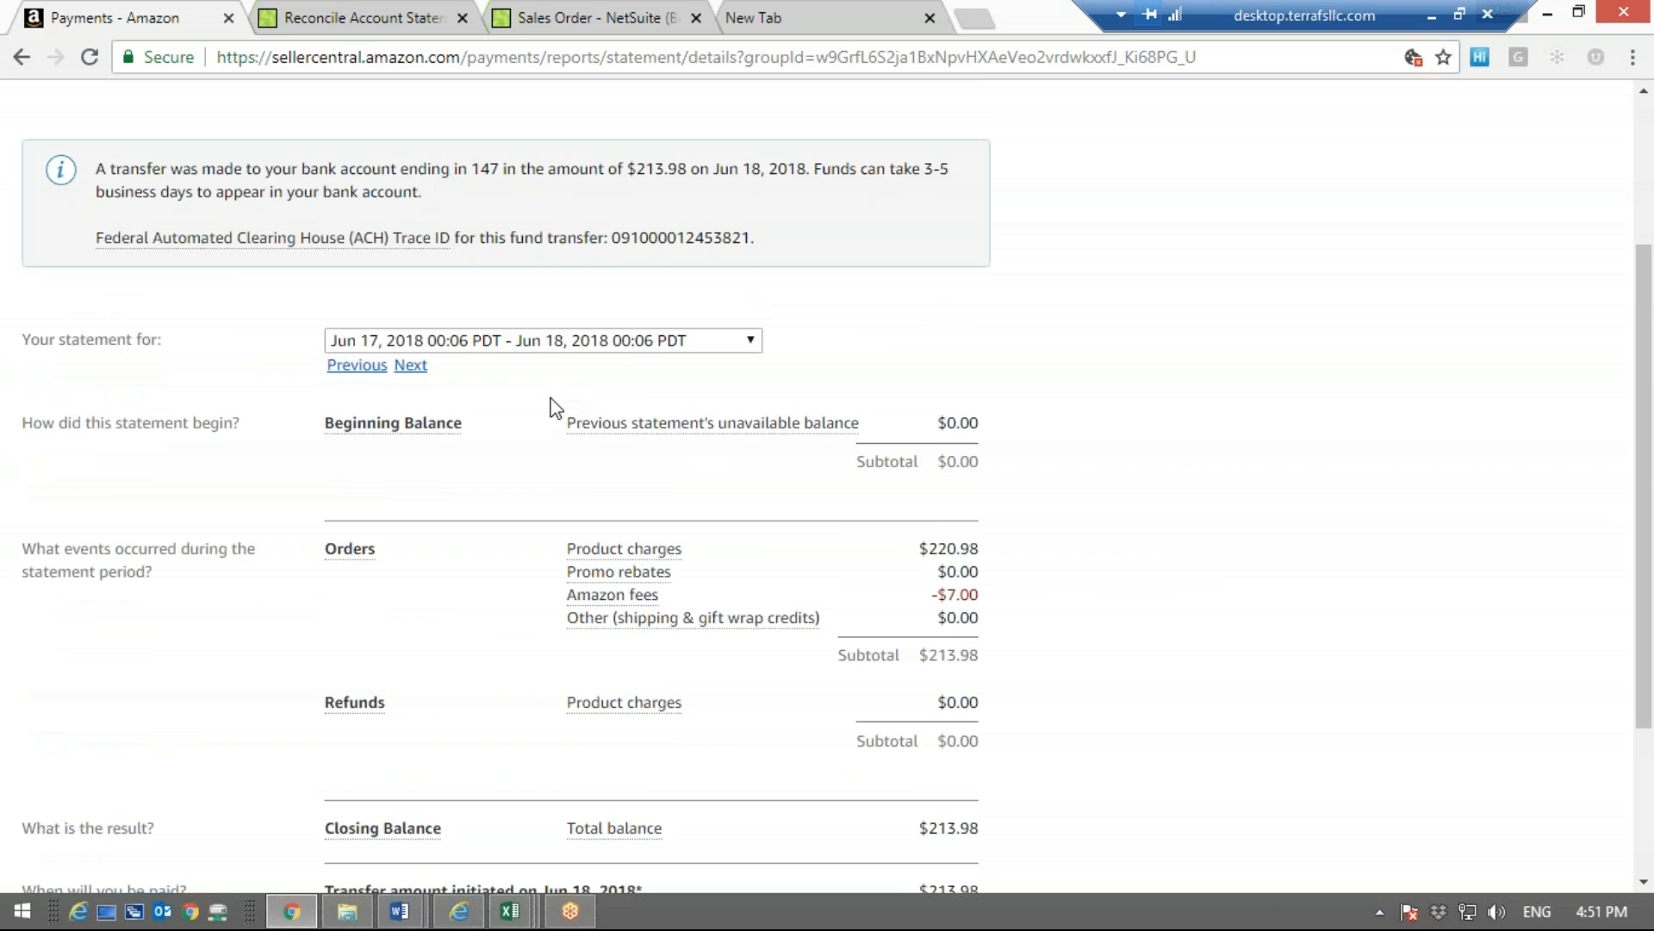
Show the statement for Jun 18, 2018 00:06 PDT - Jun 19, 2018 00:07 PDT, and check its closing balance
{"action": "left_click", "coordinate": [535, 340]}
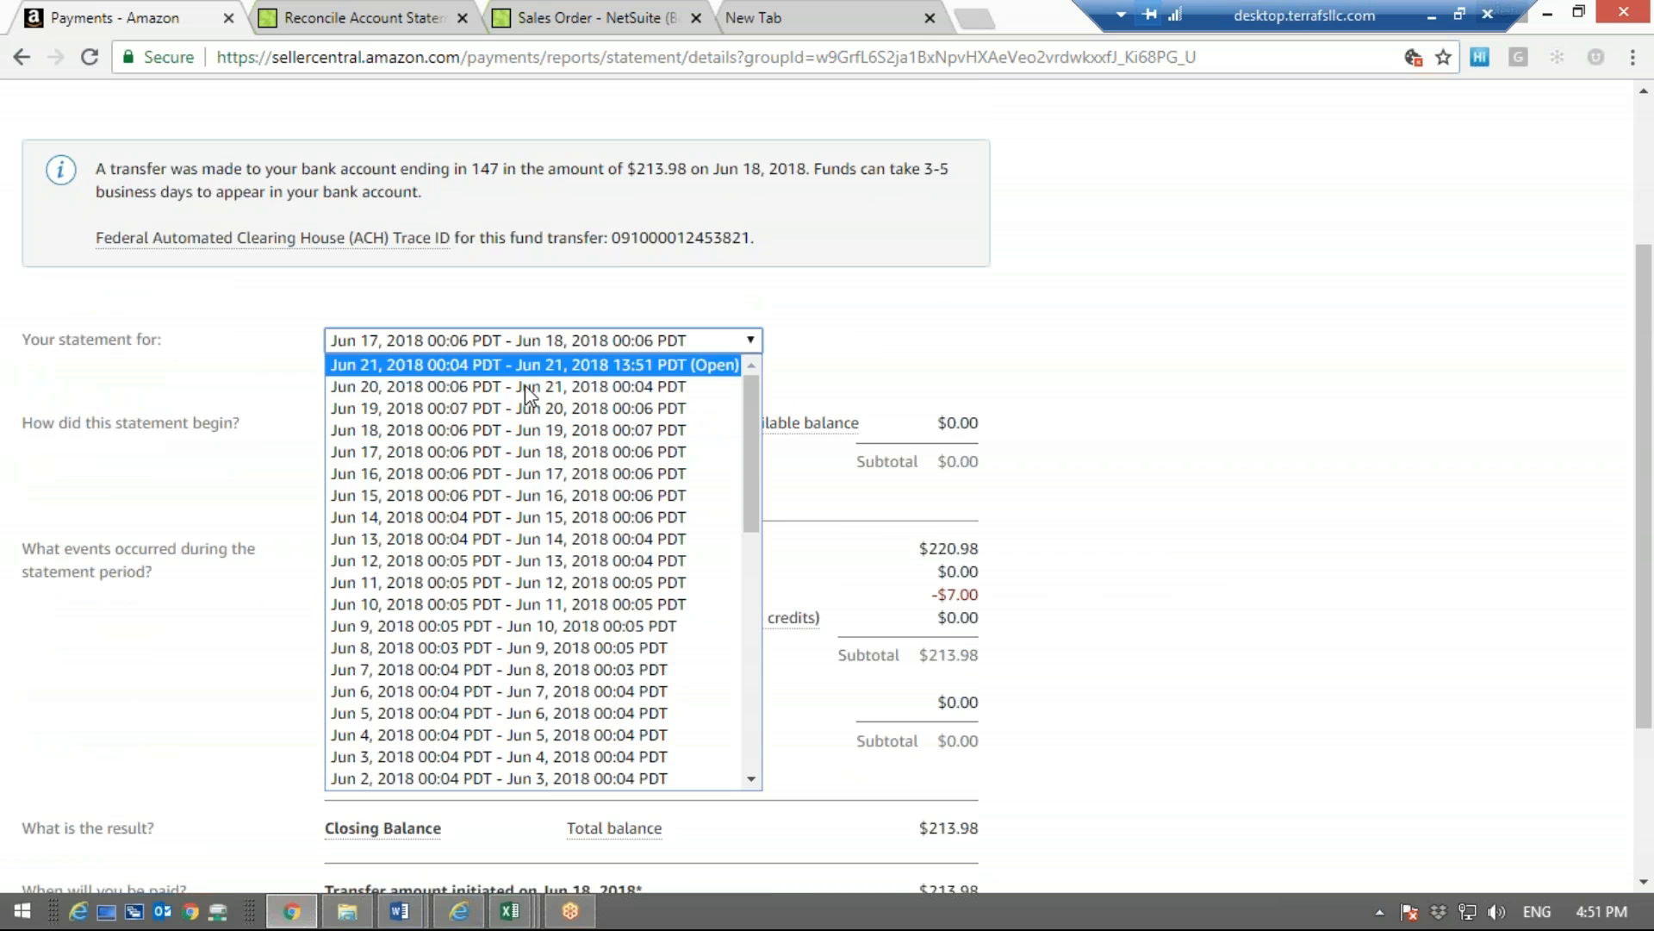
{"action": "left_click", "coordinate": [528, 428]}
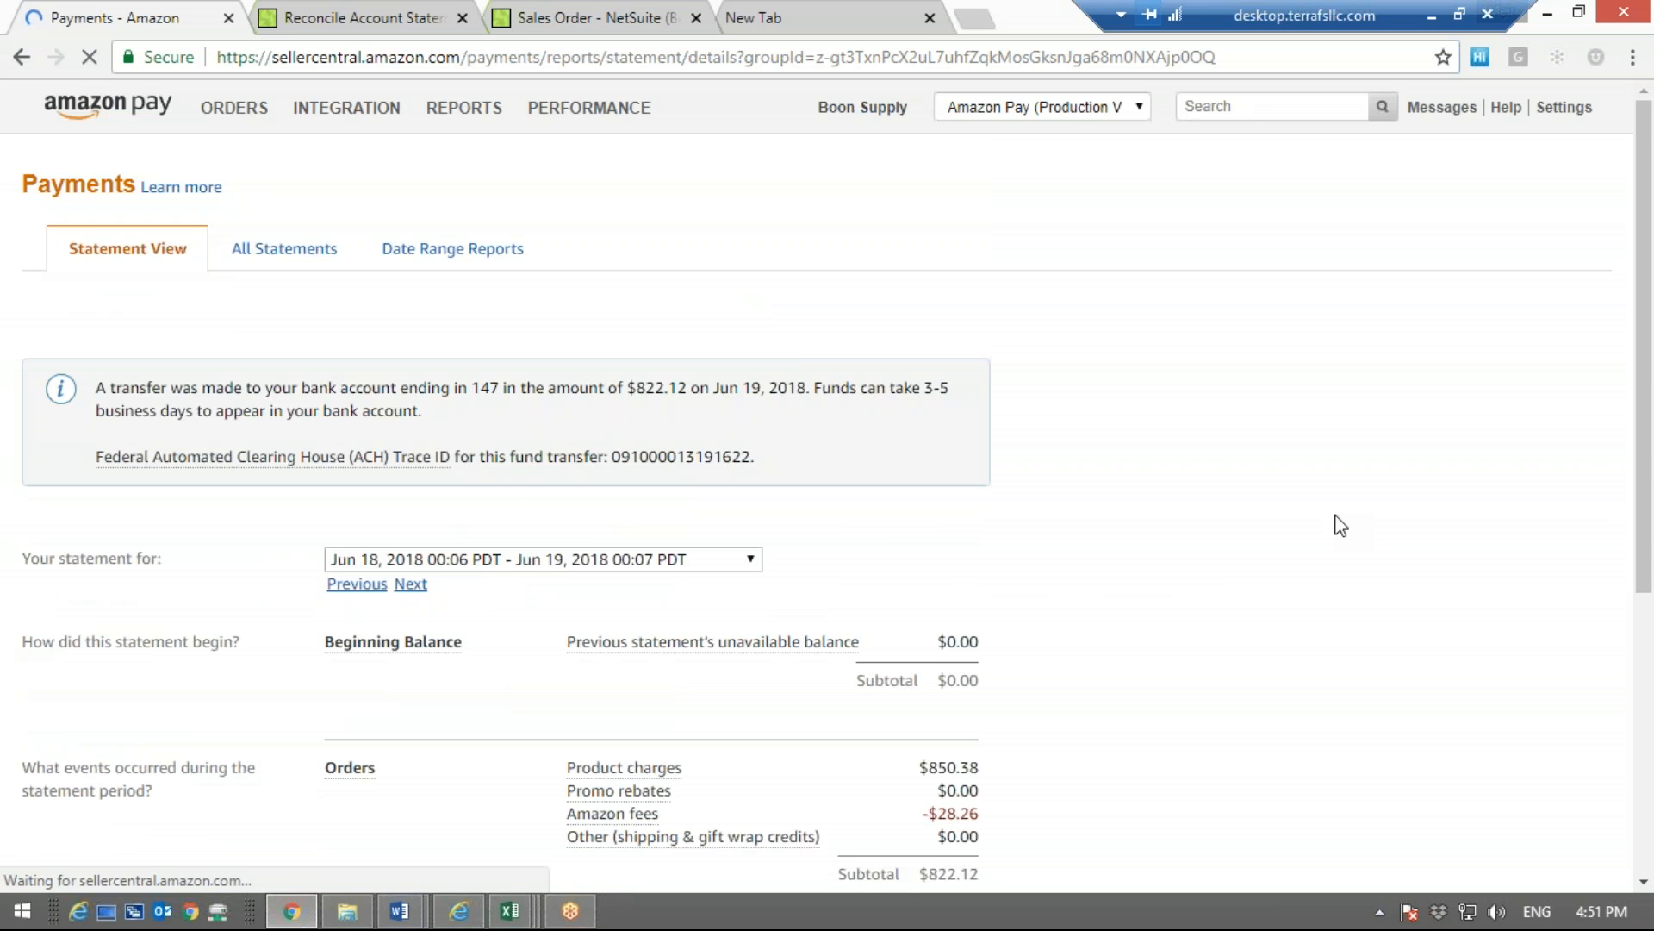
{"action": "scroll", "coordinate": [1341, 526], "scroll_direction": "down", "scroll_amount": 5}
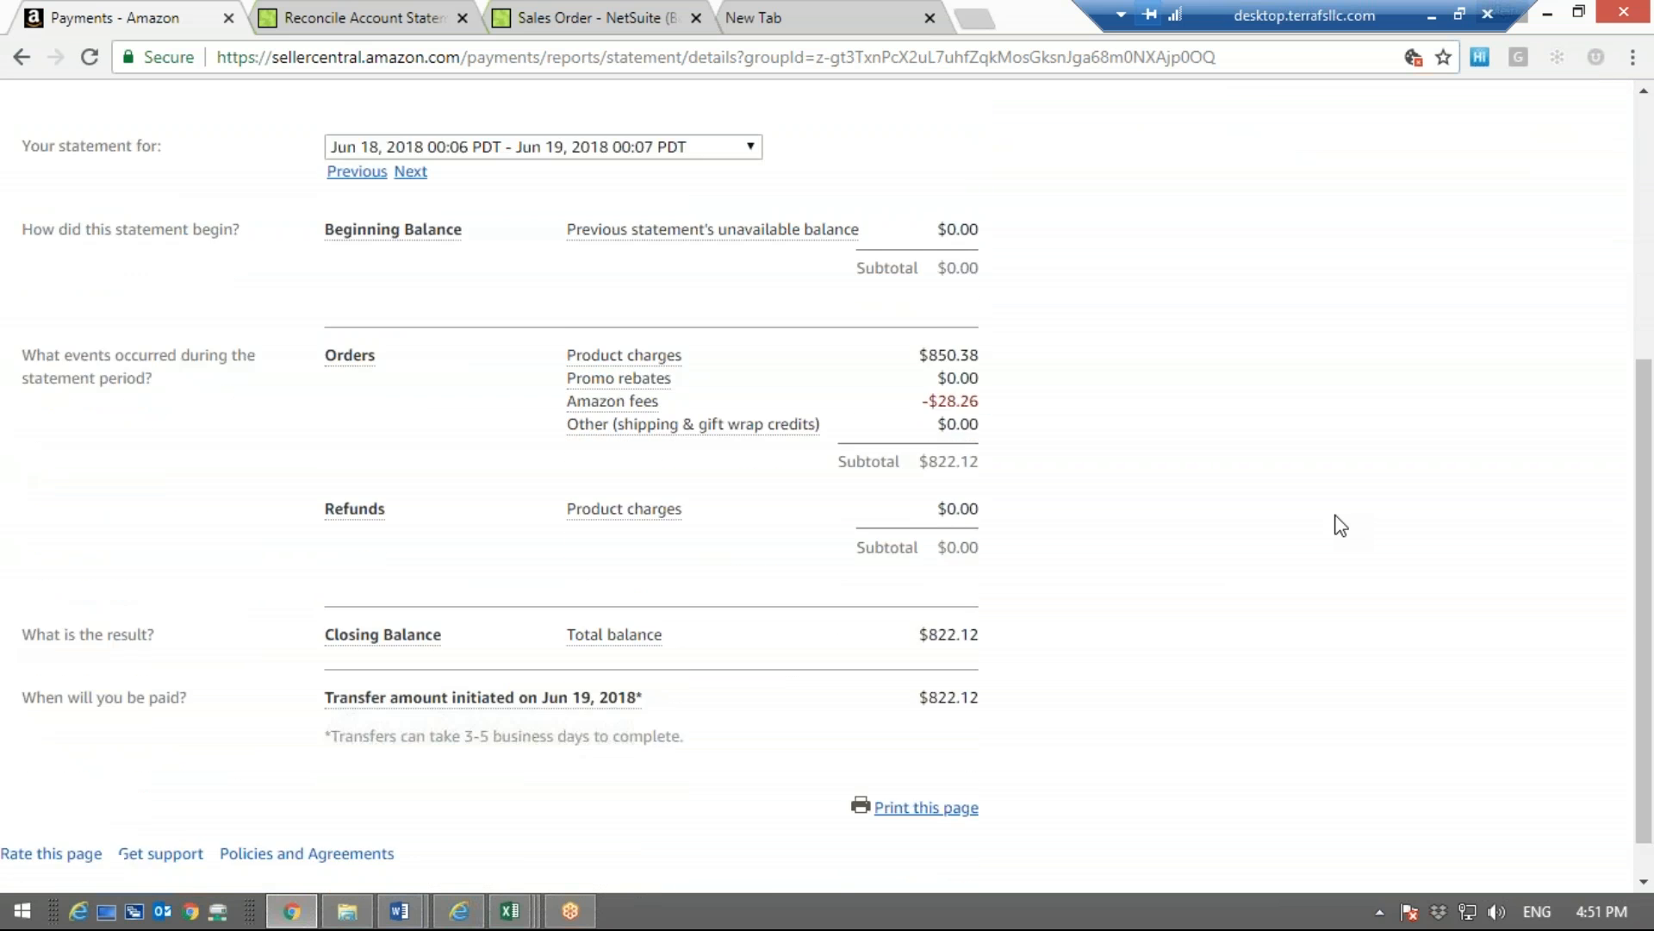
{"action": "scroll", "coordinate": [1341, 525], "scroll_direction": "up", "scroll_amount": 3}
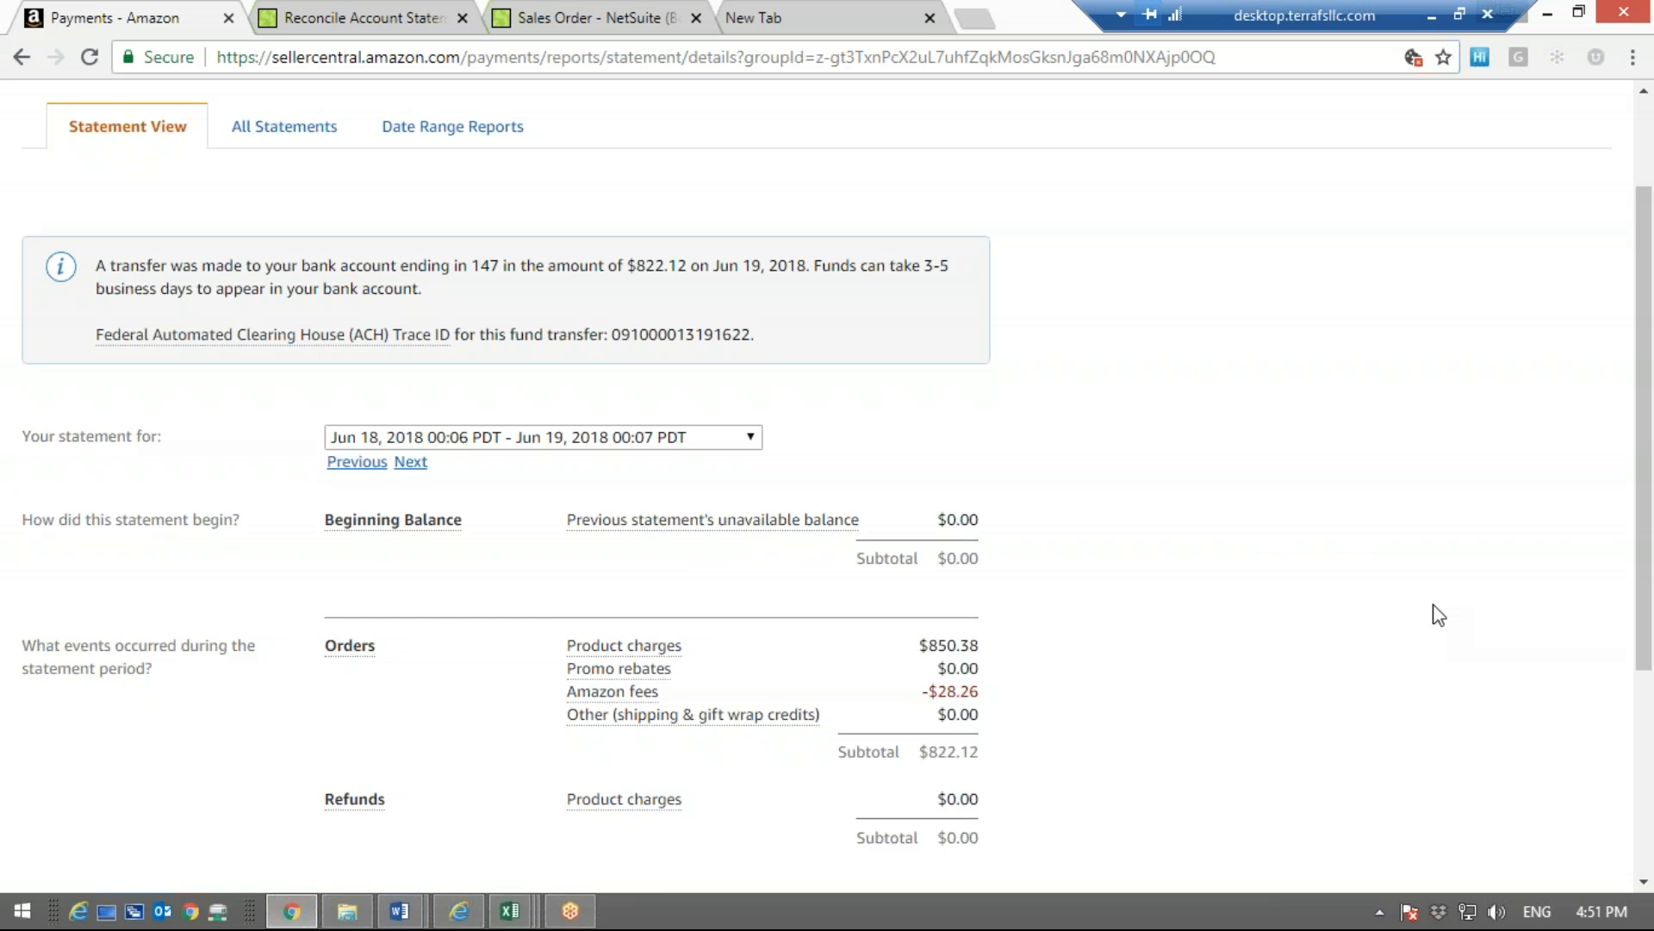
{"action": "scroll", "coordinate": [1224, 583], "scroll_direction": "down", "scroll_amount": 4}
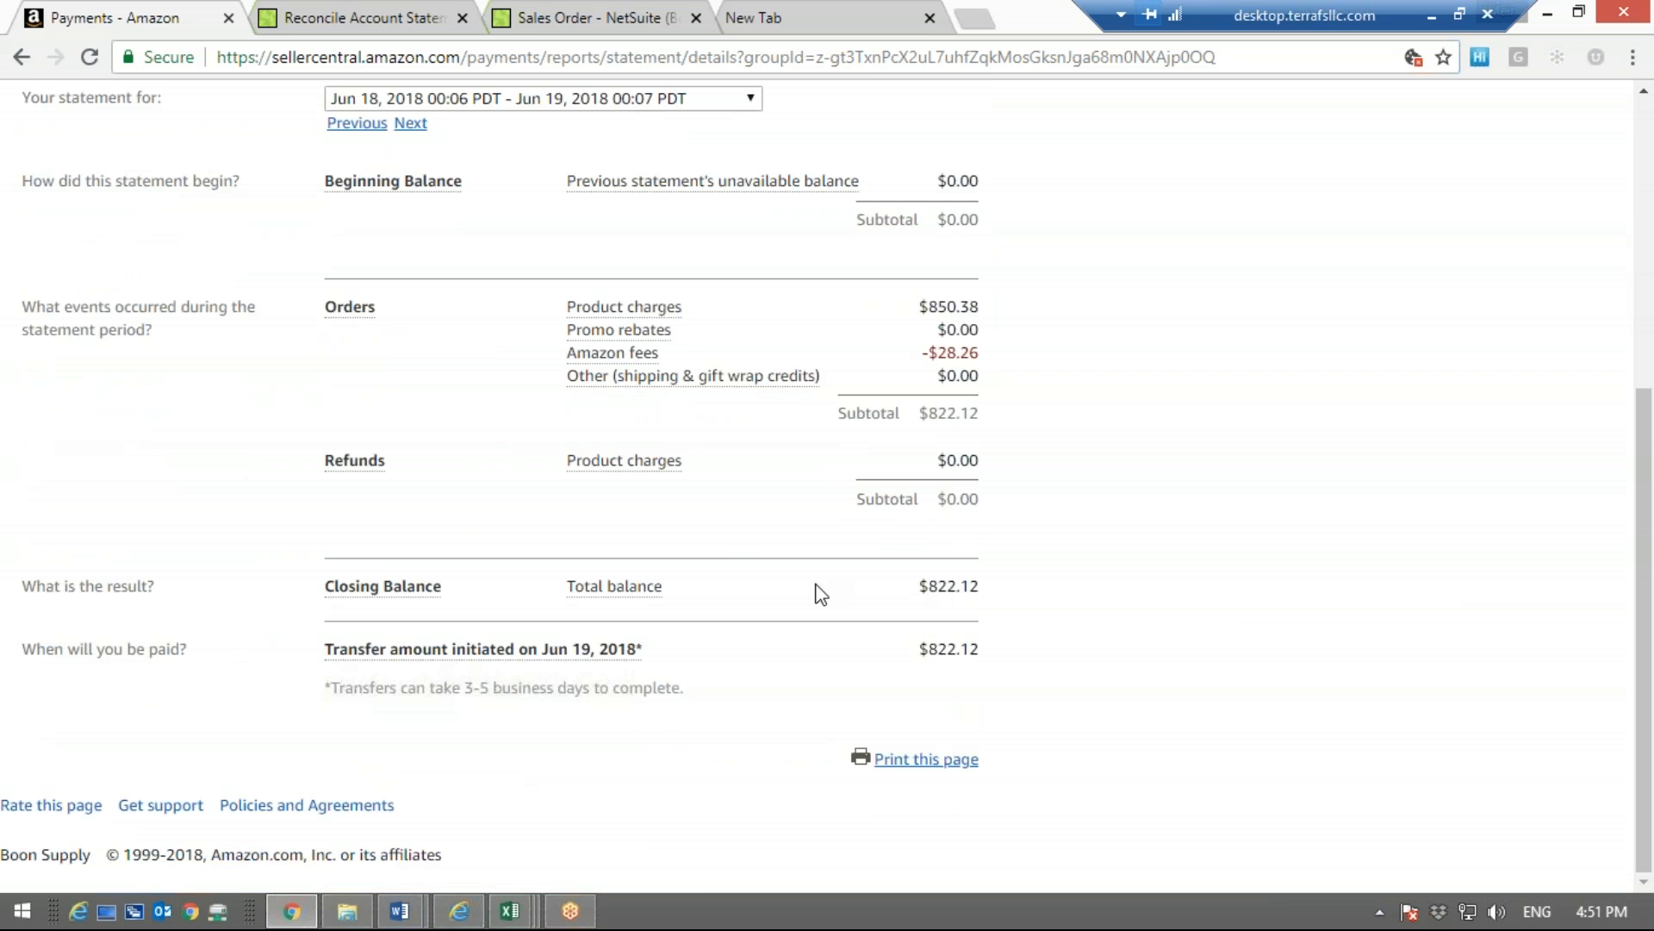
{"action": "left_click_drag", "start_coordinate": [700, 581], "coordinate": [540, 573]}
{"action": "left_click", "coordinate": [457, 593]}
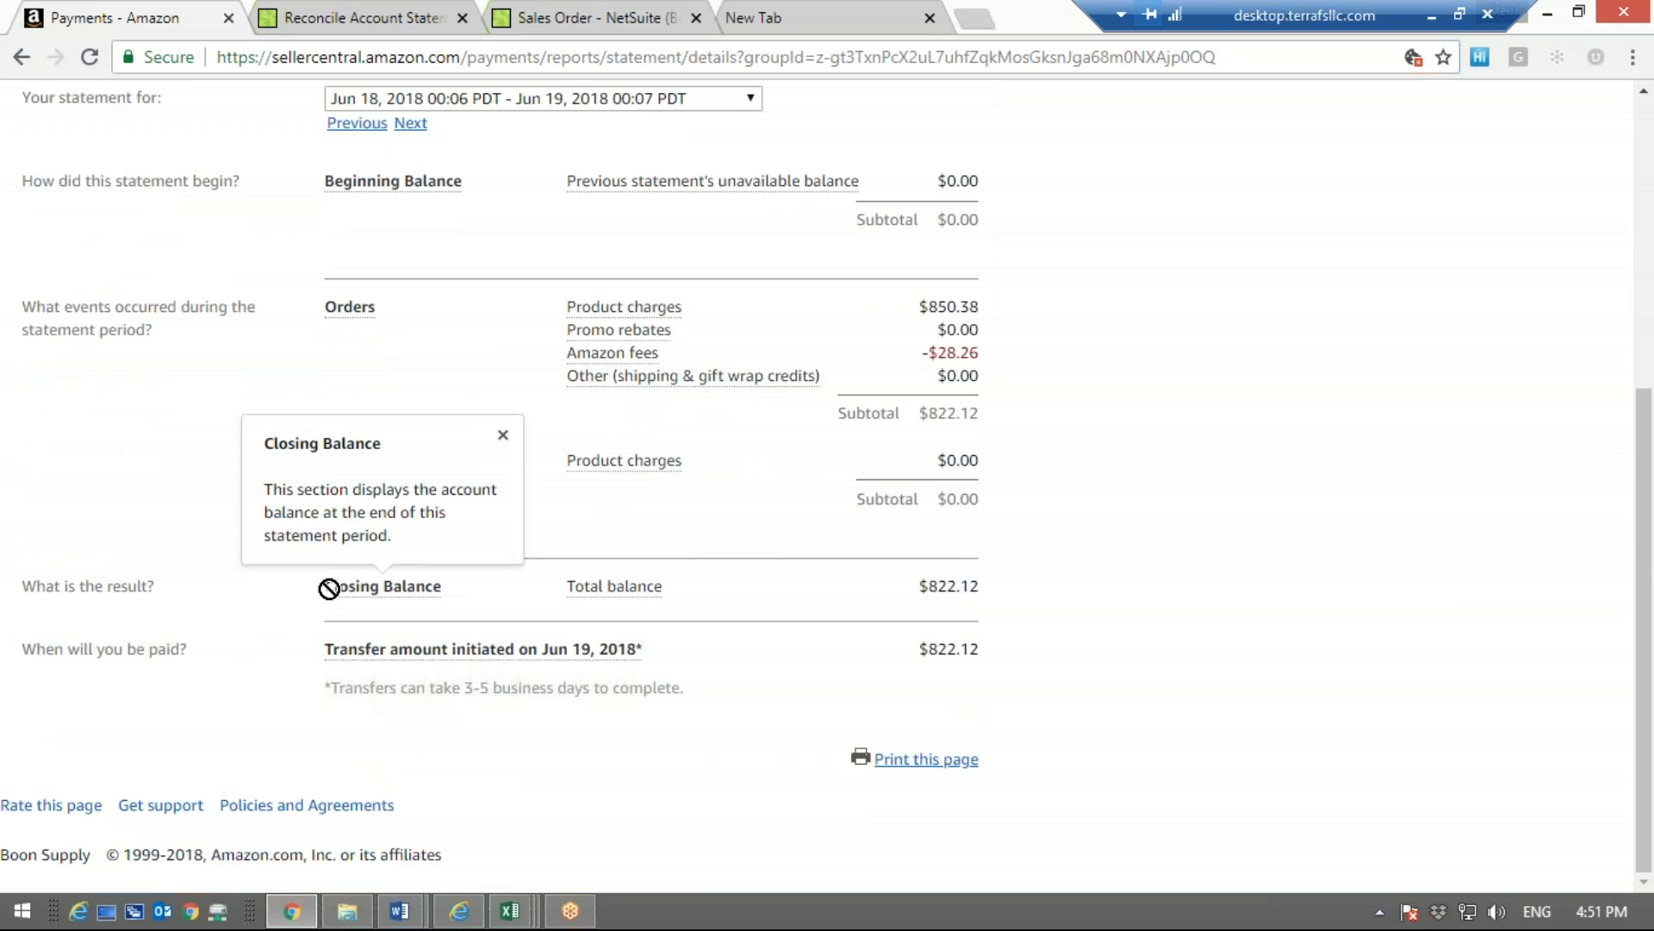
{"action": "left_click_drag", "start_coordinate": [564, 588], "coordinate": [989, 585]}
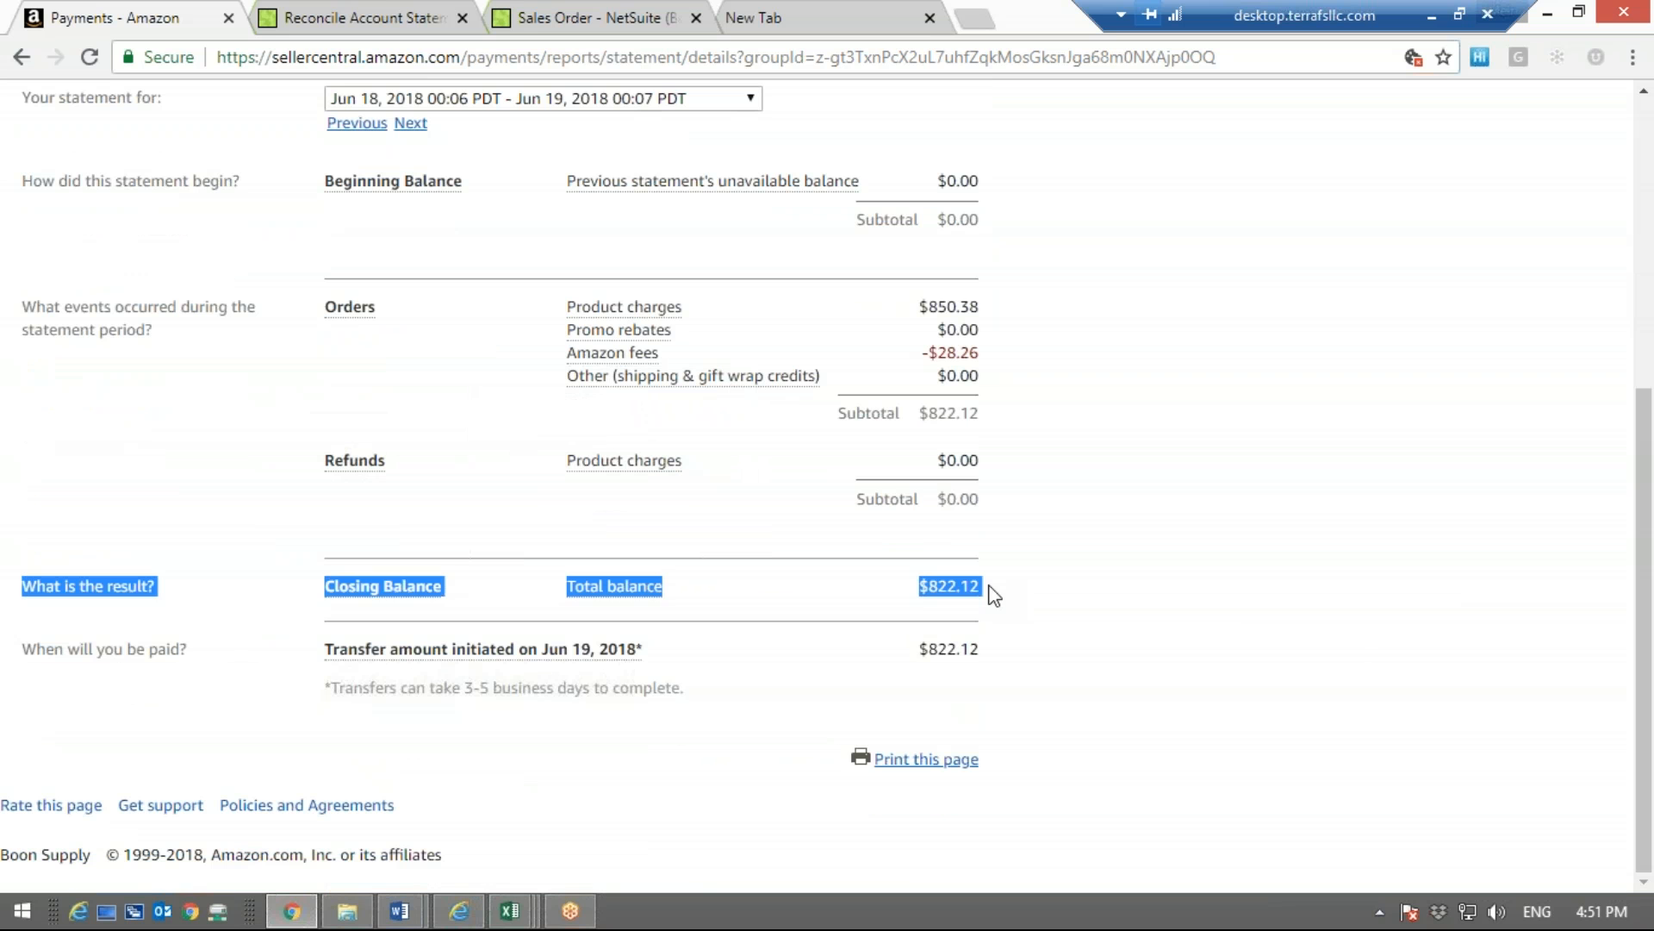
{"action": "left_click", "coordinate": [989, 585]}
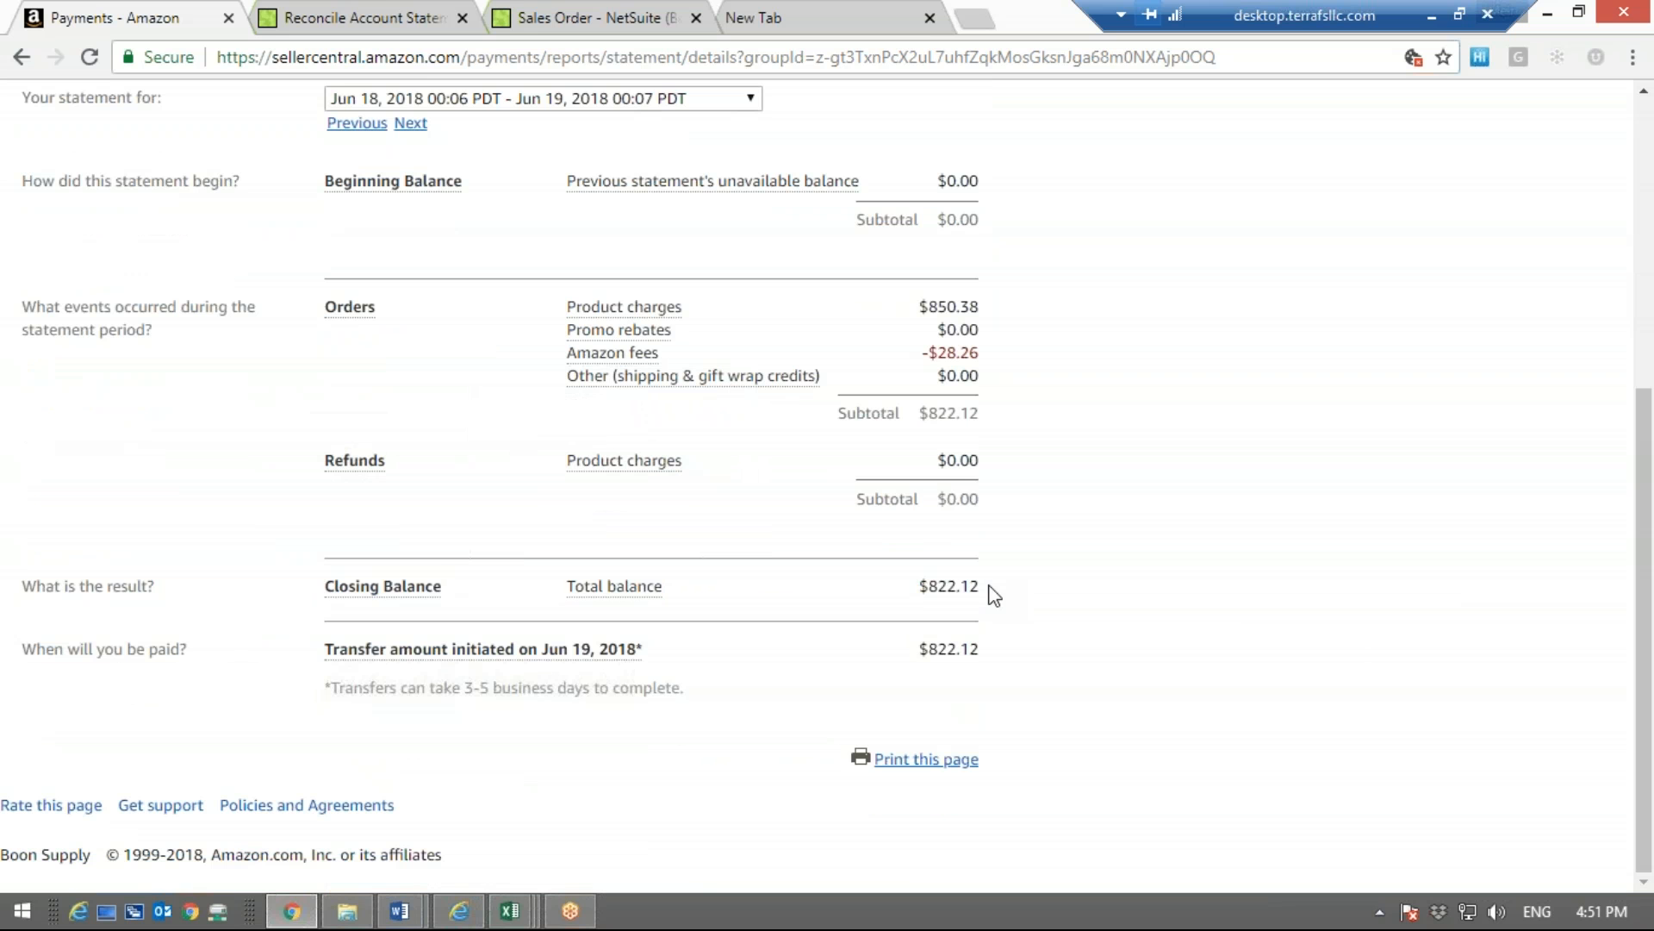
Return to the NetSuite reconciliation, and set the ending statement balance to 822.12
{"action": "left_click", "coordinate": [388, 14]}
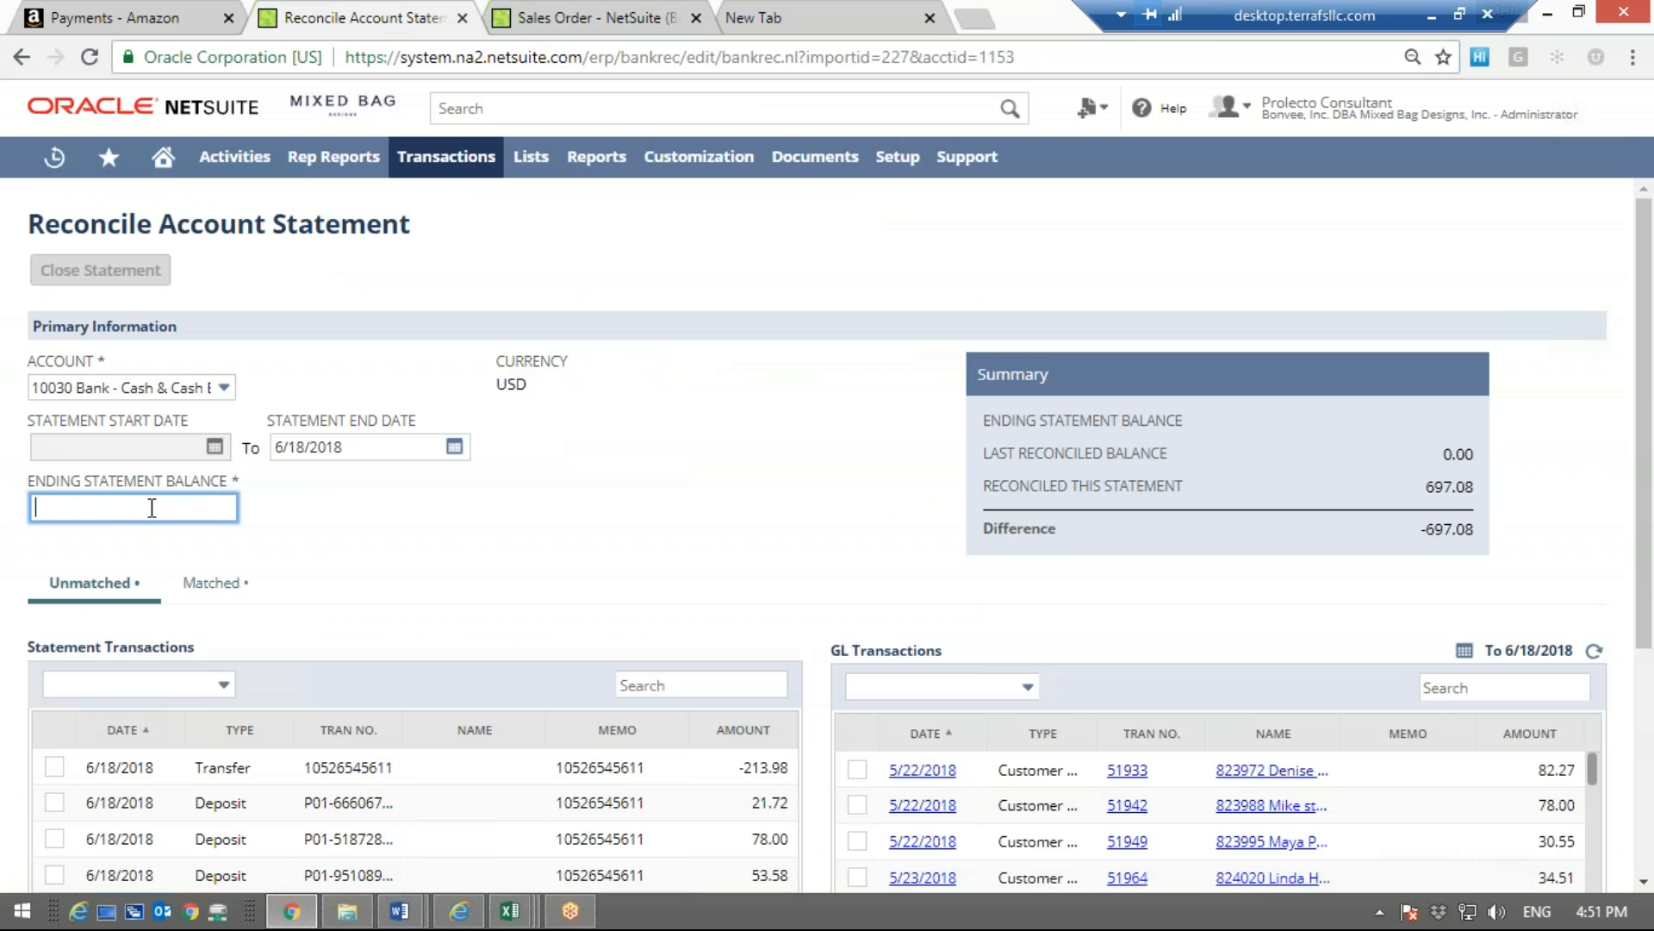
{"action": "type", "text": "822.12"}
{"action": "left_click", "coordinate": [448, 563]}
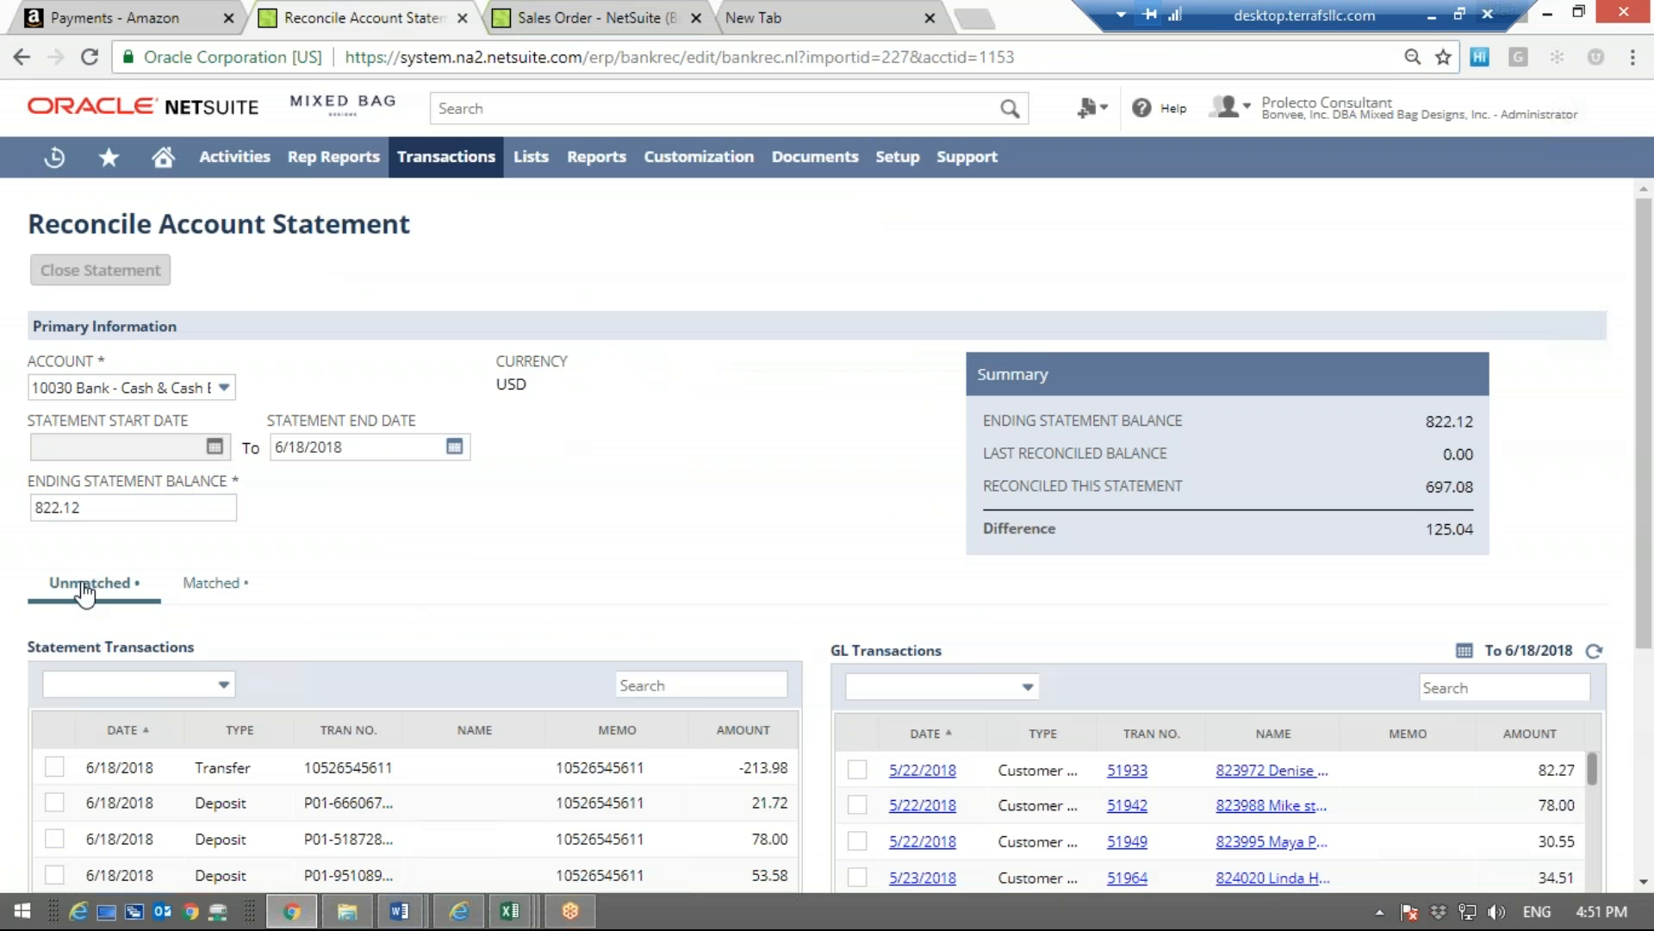
Show the matched transactions, and compare the memo and transaction number of the first deposit's match with the Amazon Pay page
{"action": "left_click", "coordinate": [209, 584]}
{"action": "scroll", "coordinate": [488, 523], "scroll_direction": "down", "scroll_amount": 2}
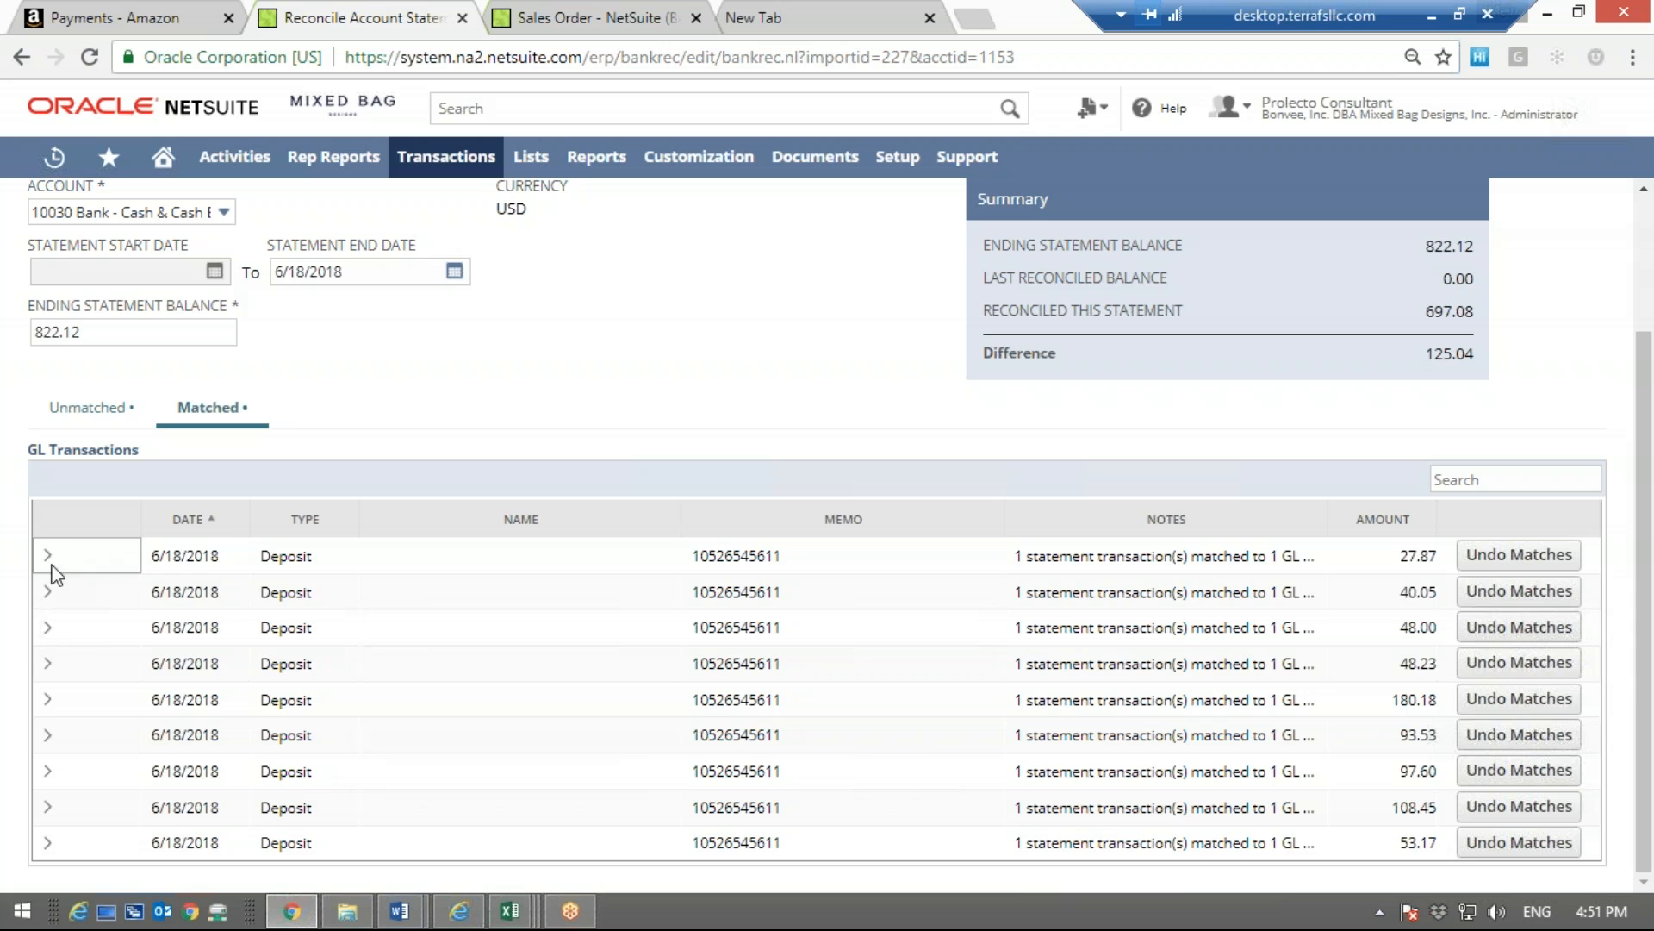
{"action": "left_click", "coordinate": [48, 555]}
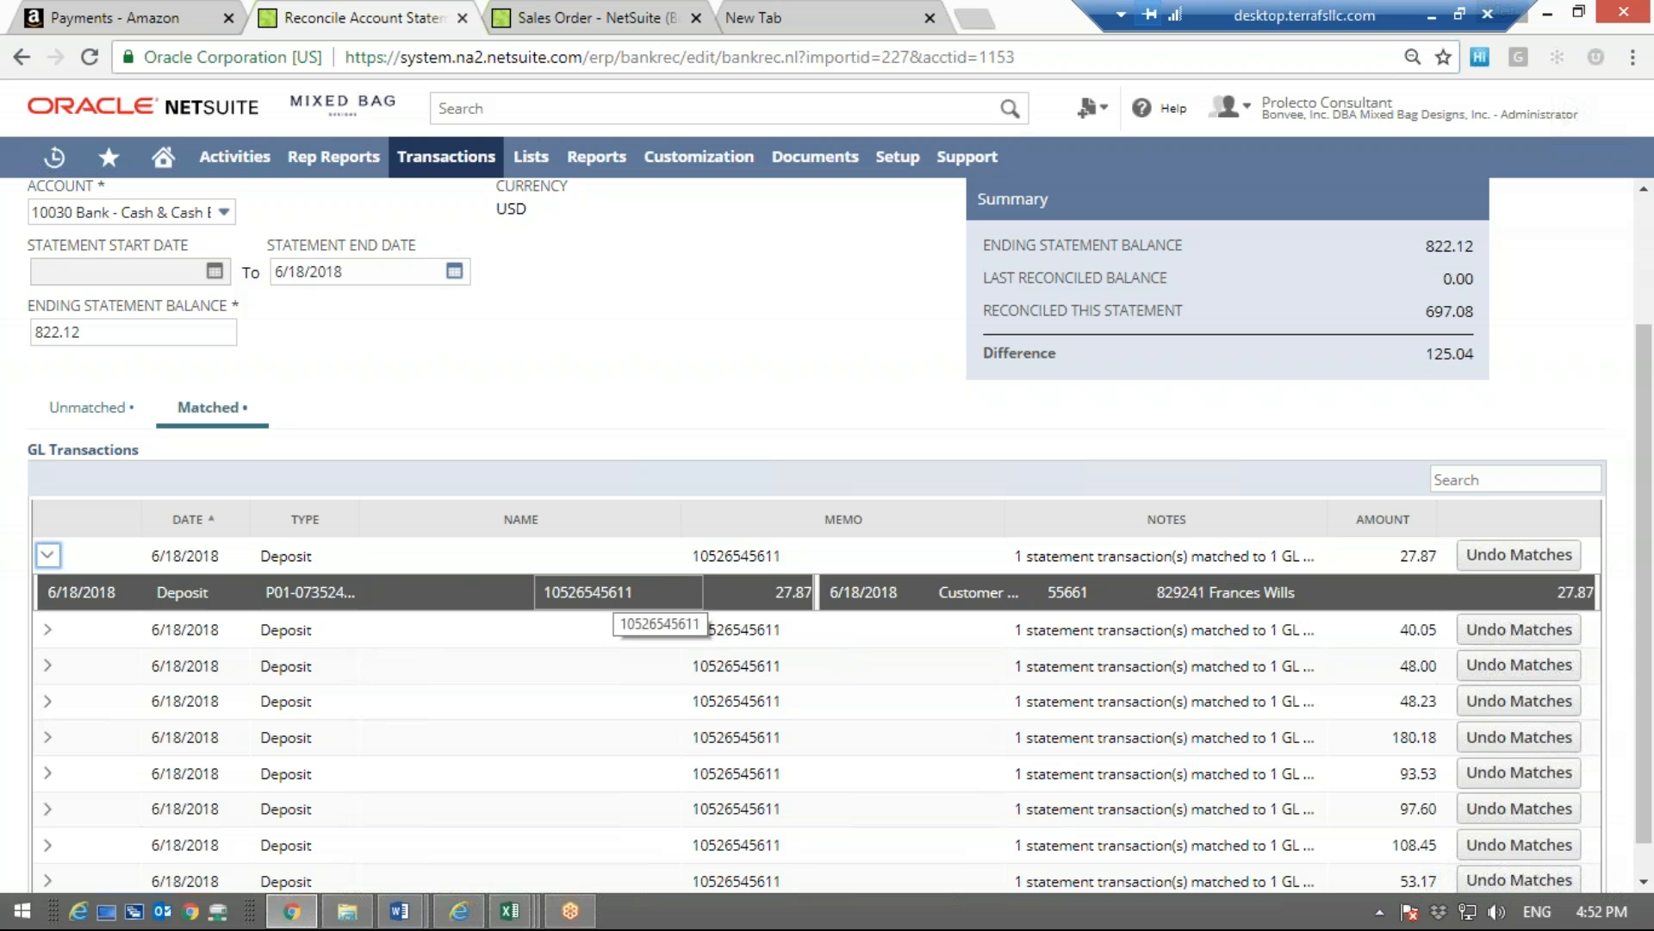
{"action": "left_click", "coordinate": [644, 600]}
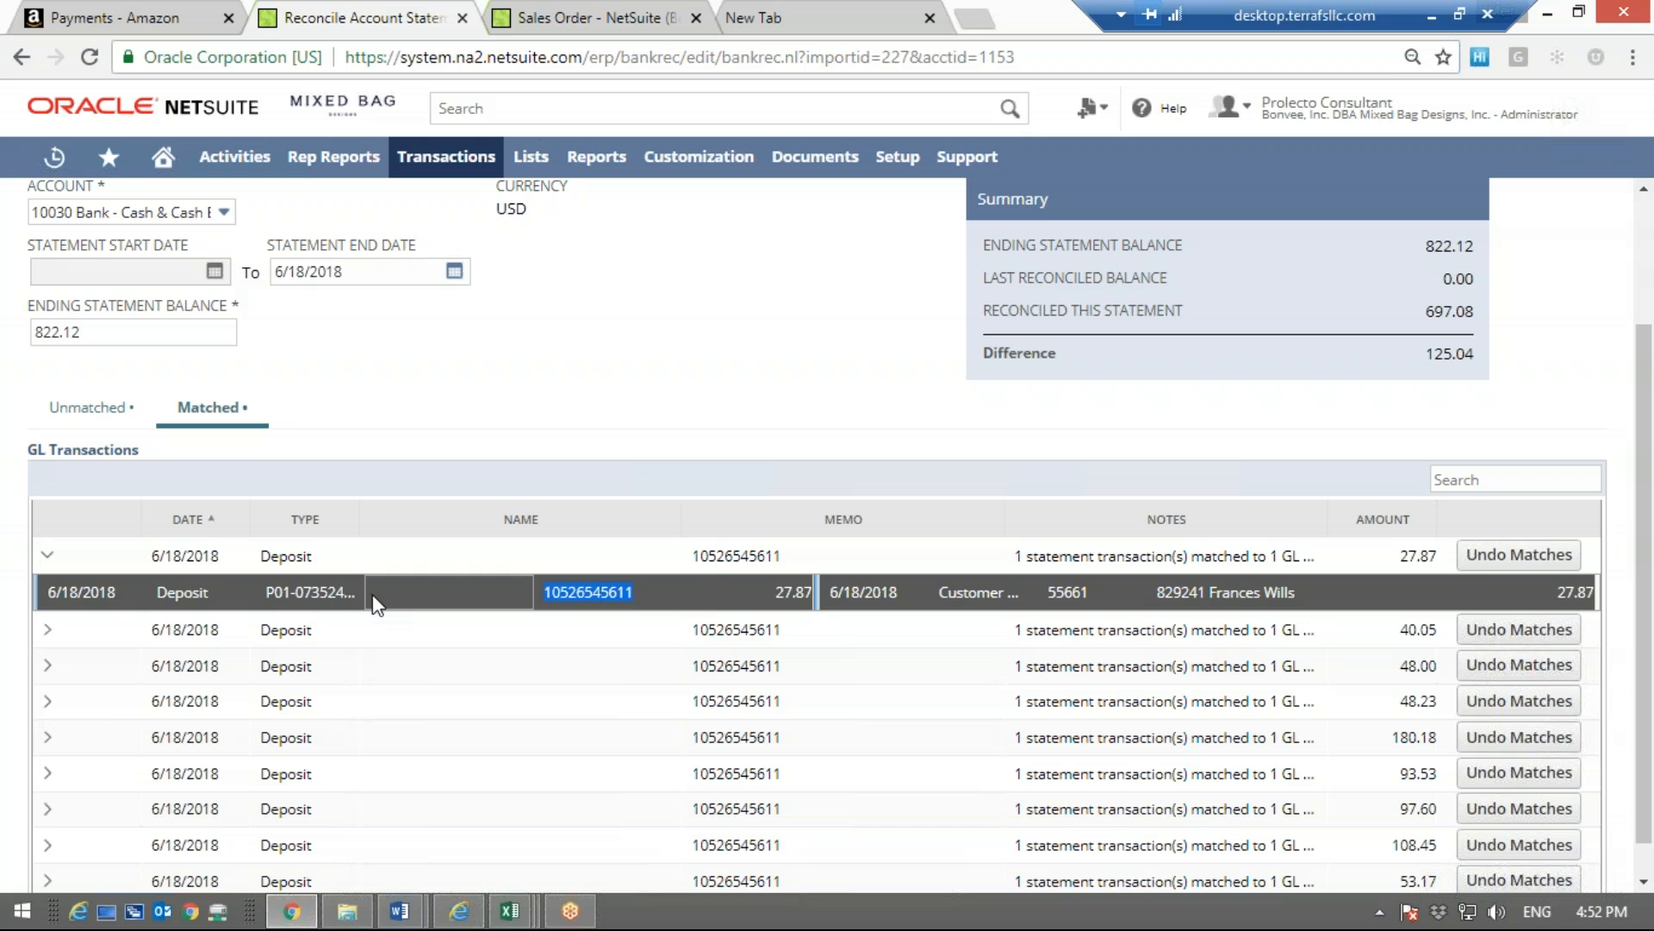
{"action": "left_click", "coordinate": [294, 597]}
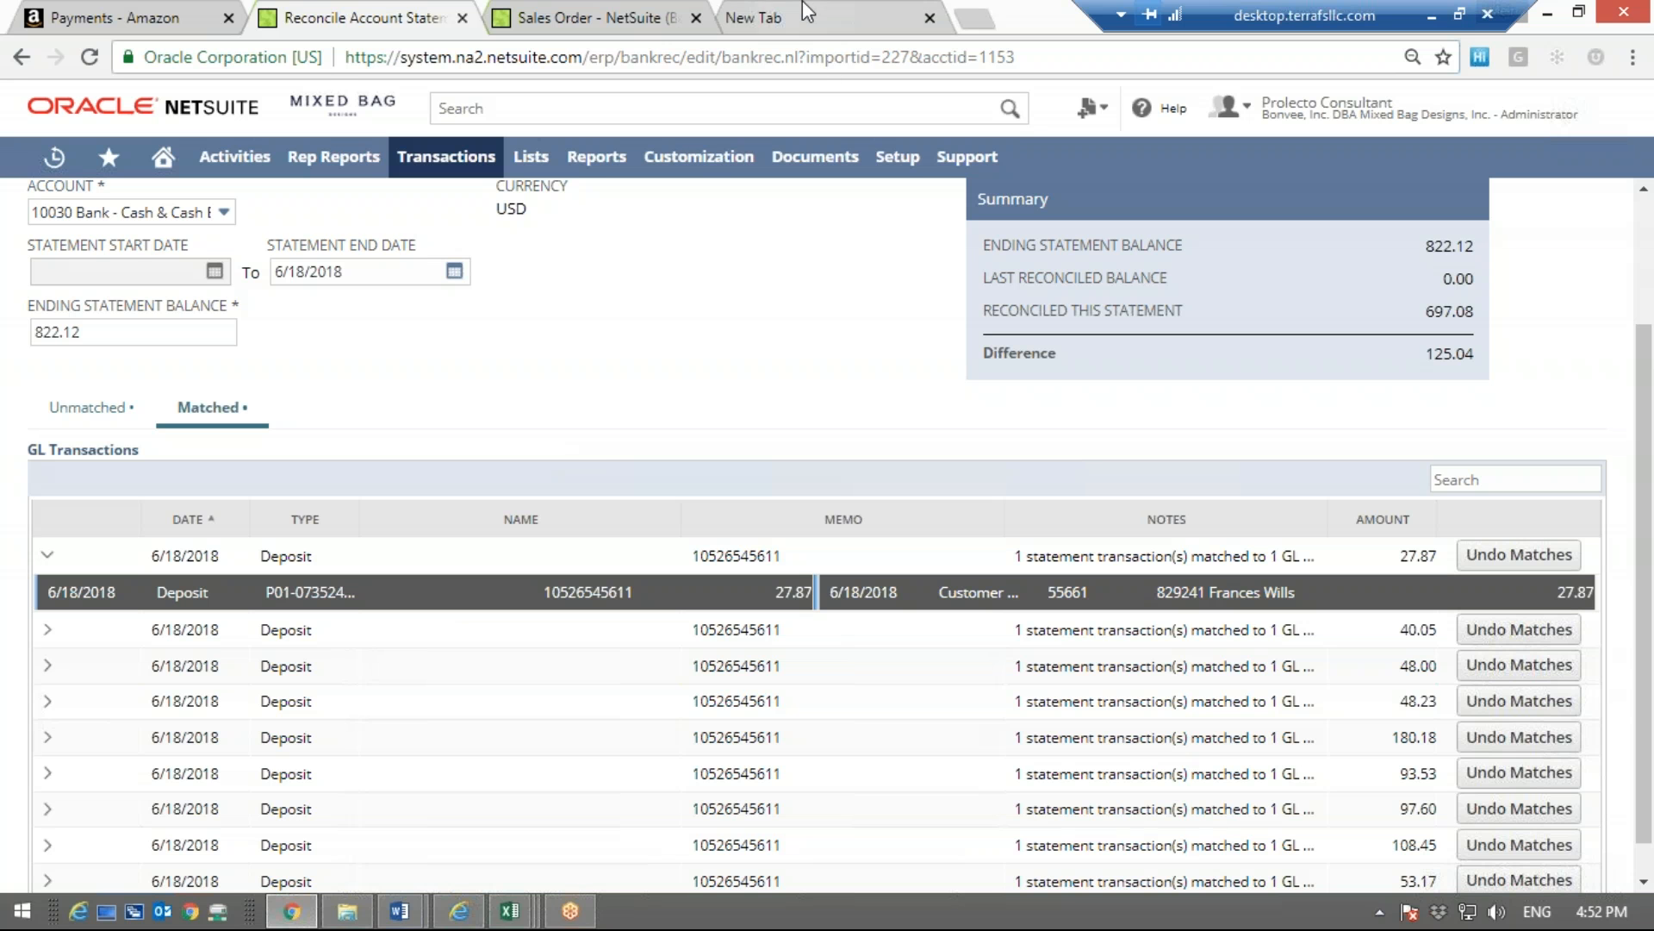
{"action": "left_click", "coordinate": [131, 12]}
{"action": "left_click", "coordinate": [377, 12]}
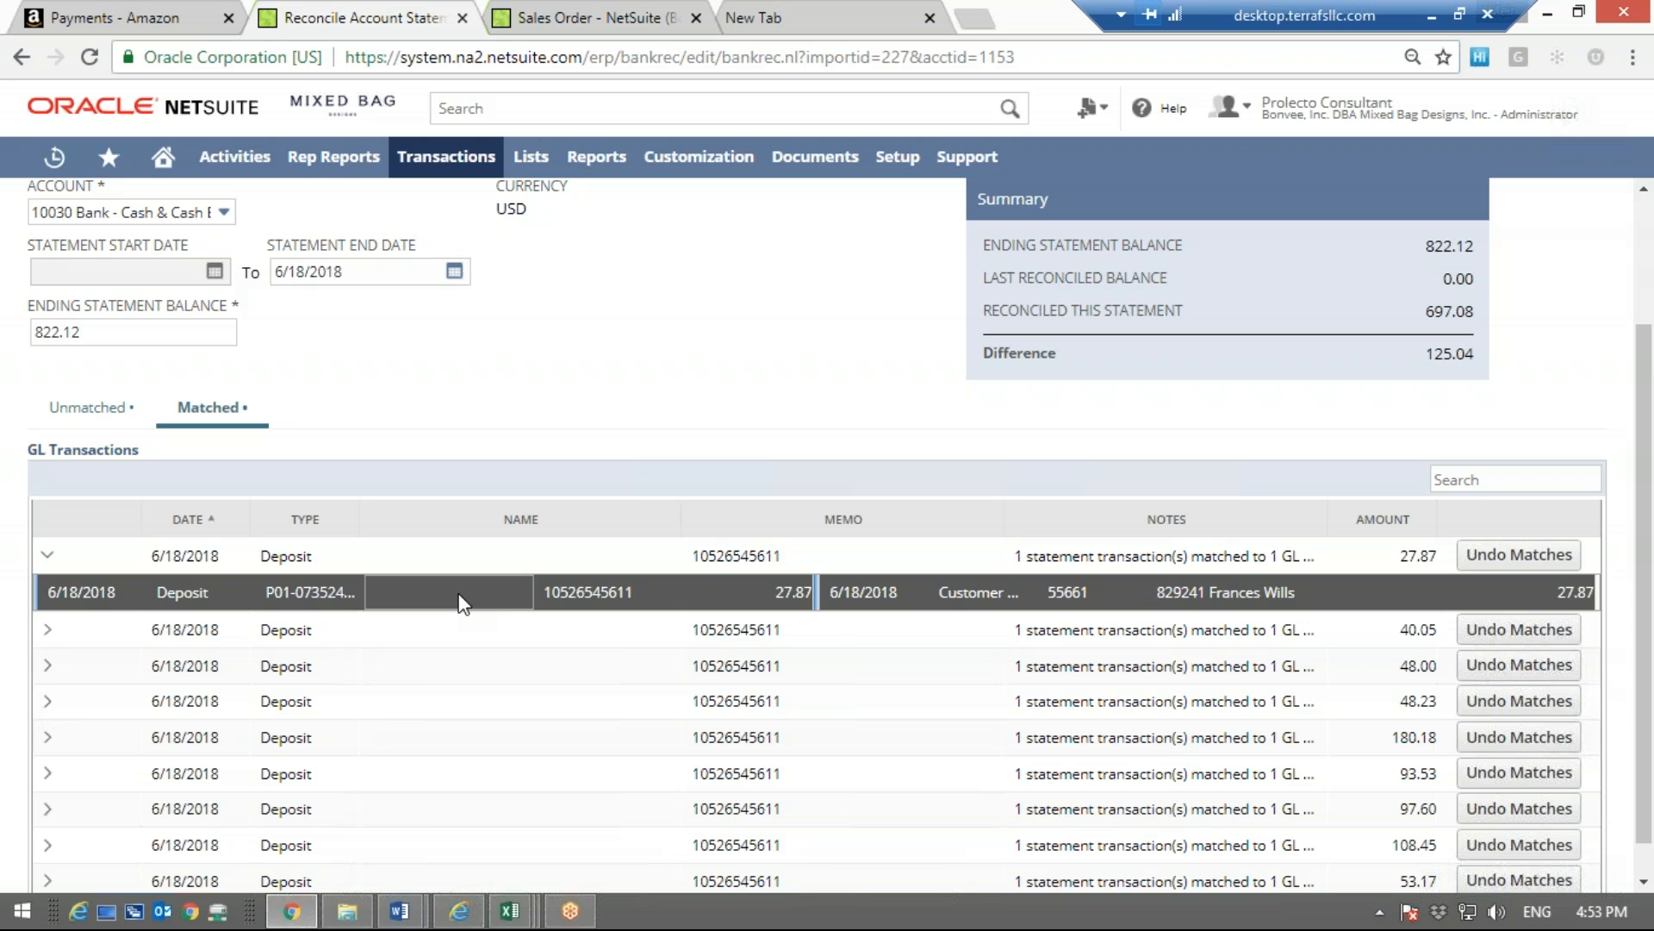
Collapse the first deposit's match, check the second deposit's match details, and briefly consult the Amazon Pay statement
{"action": "left_click", "coordinate": [47, 556]}
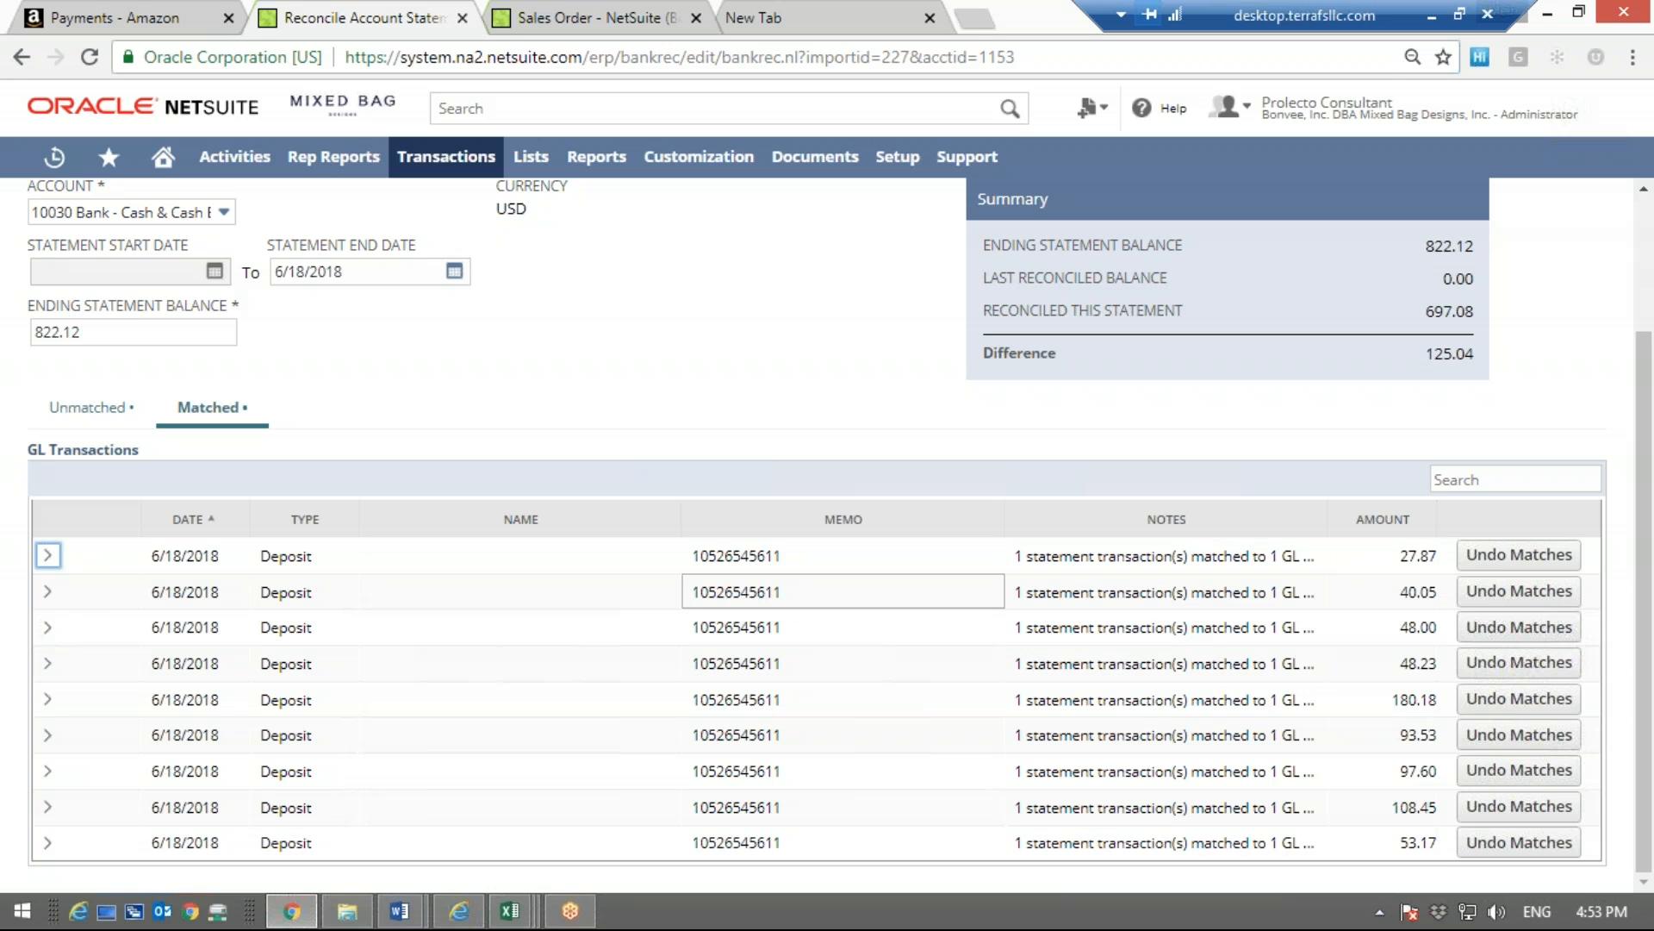
{"action": "left_click", "coordinate": [47, 591]}
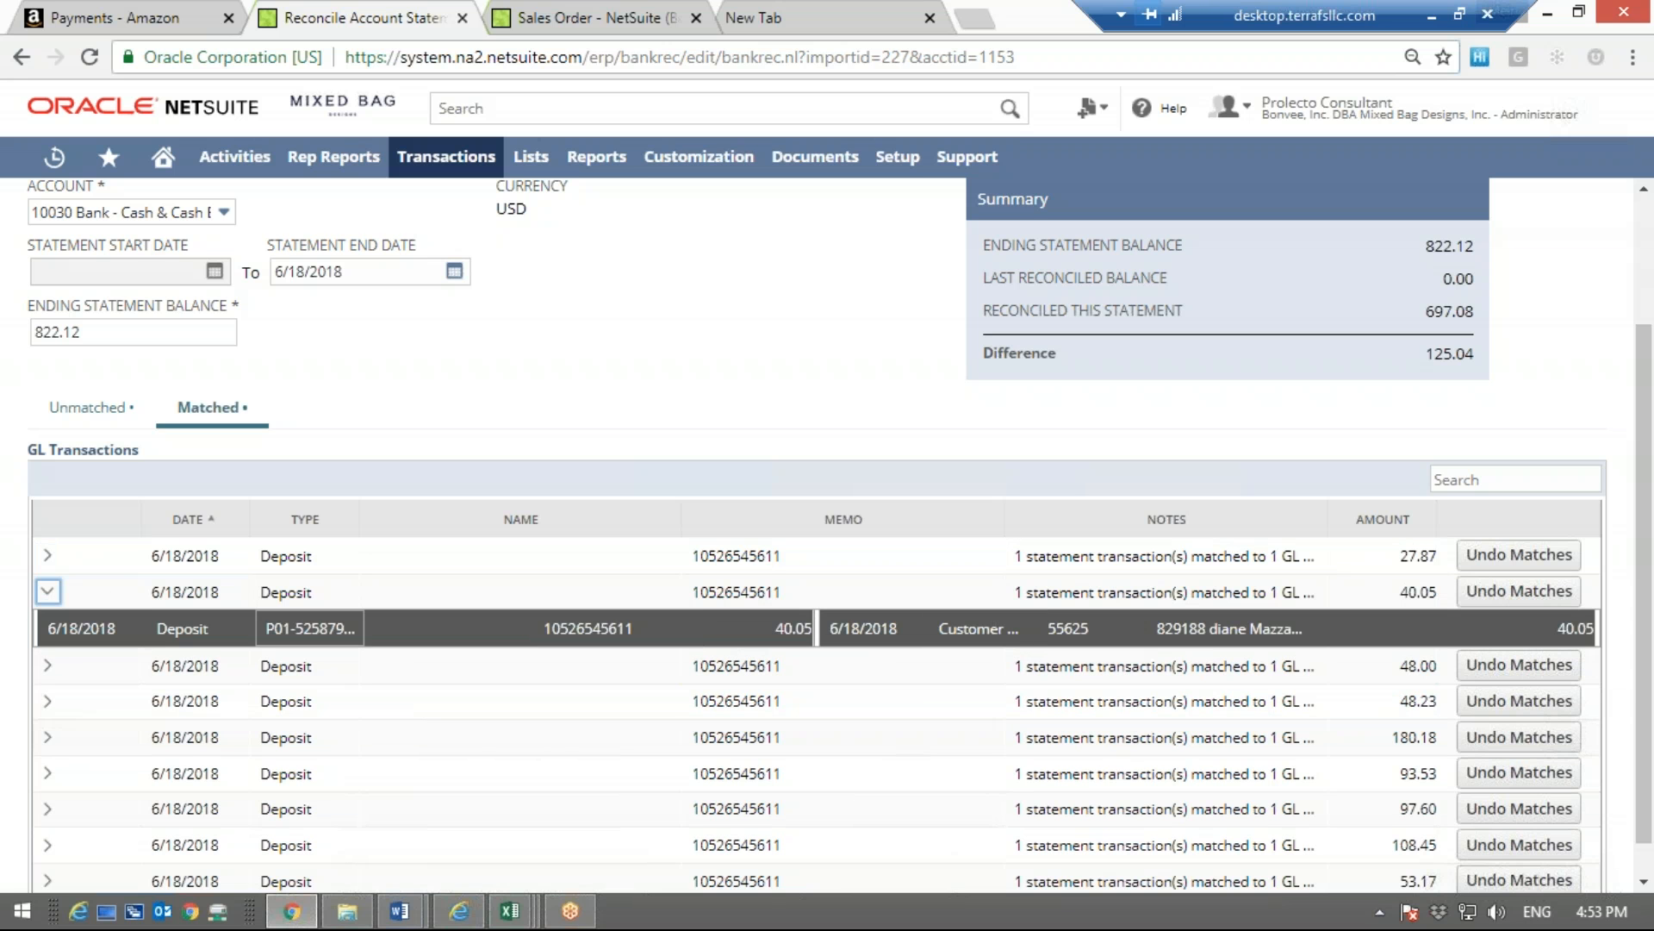
{"action": "left_click", "coordinate": [48, 591]}
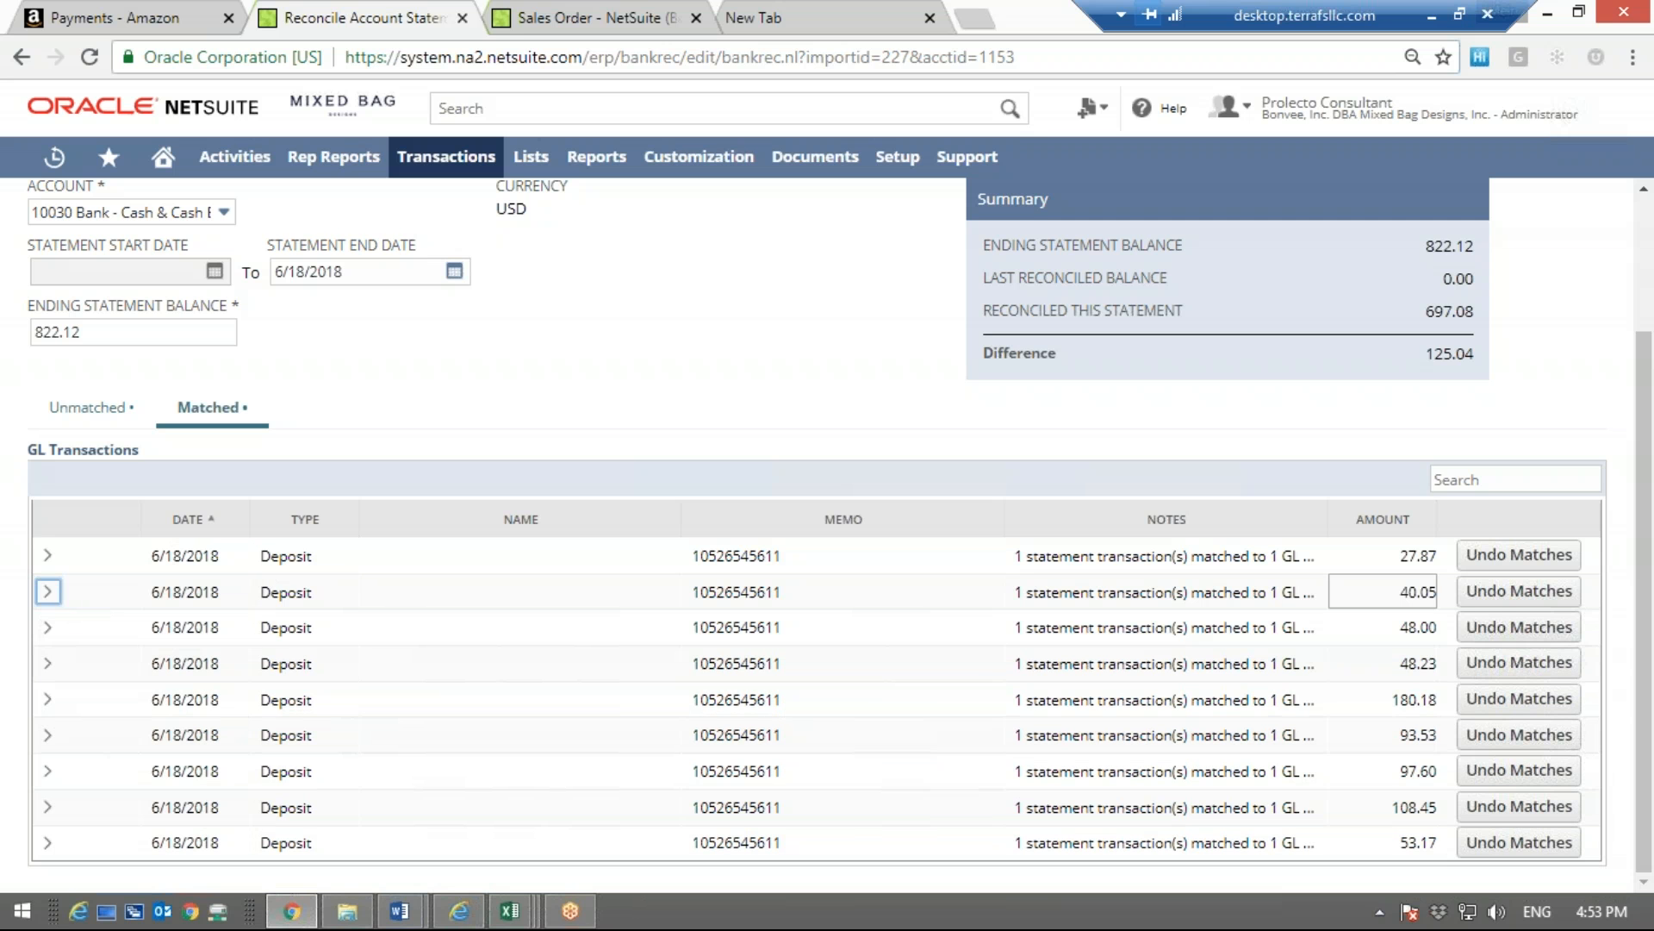
{"action": "left_click", "coordinate": [153, 10]}
{"action": "left_click", "coordinate": [343, 12]}
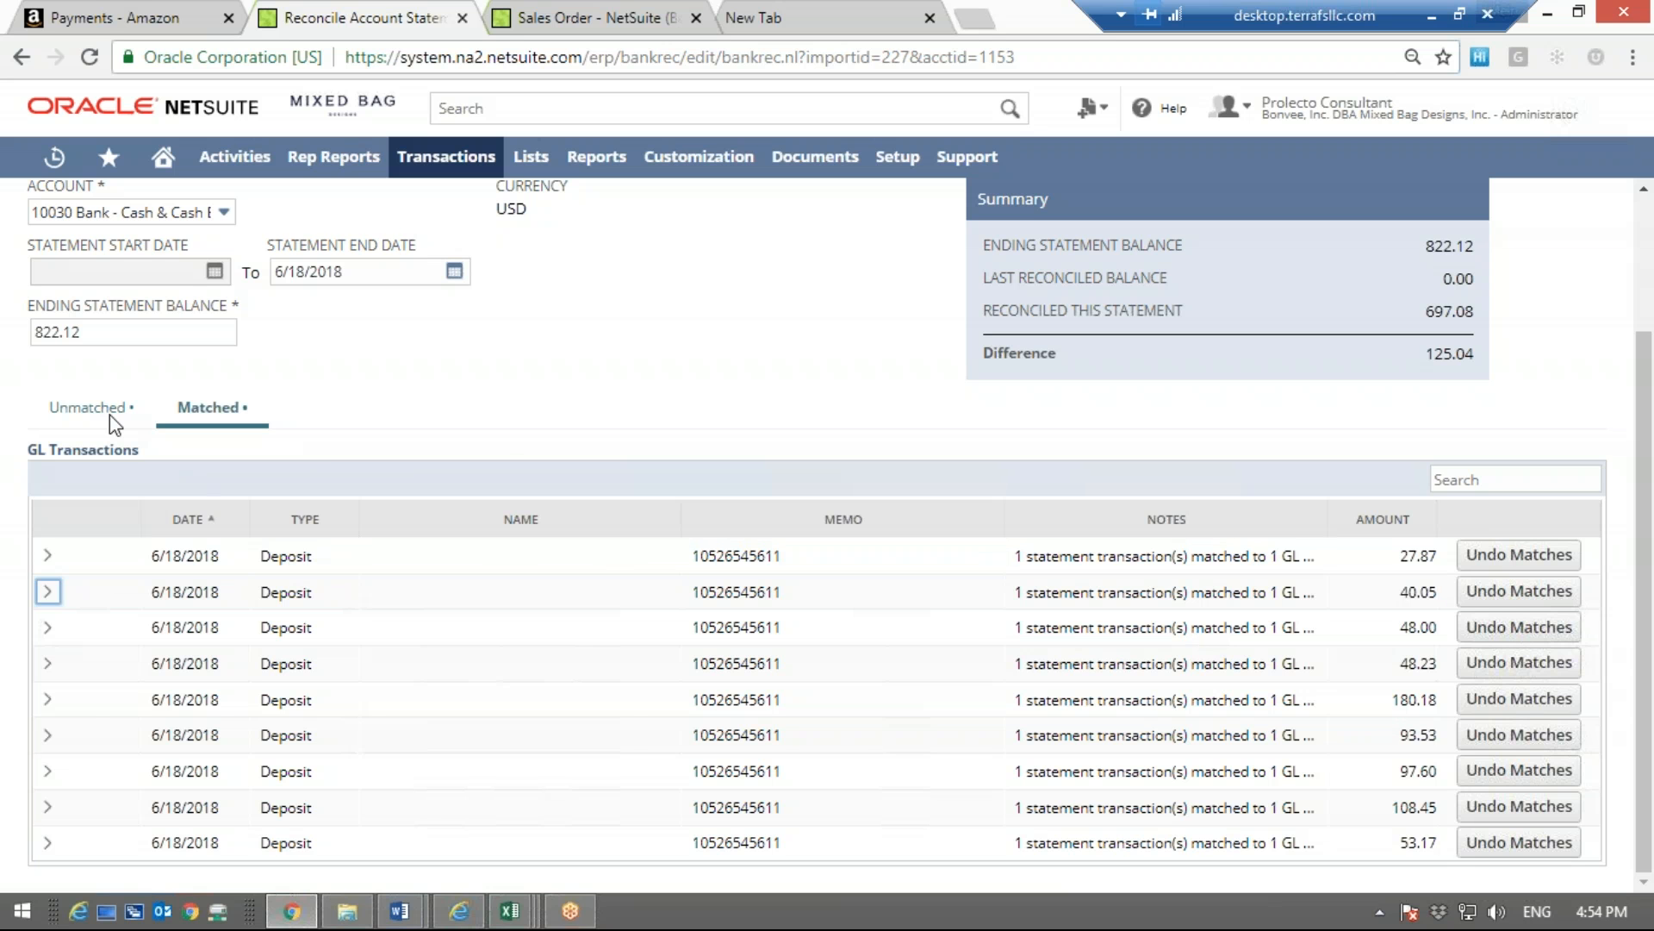
Show the unmatched transactions, and compare the statement transactions with the 6/18/2018 entries at the end of the GL transactions
{"action": "left_click", "coordinate": [57, 408]}
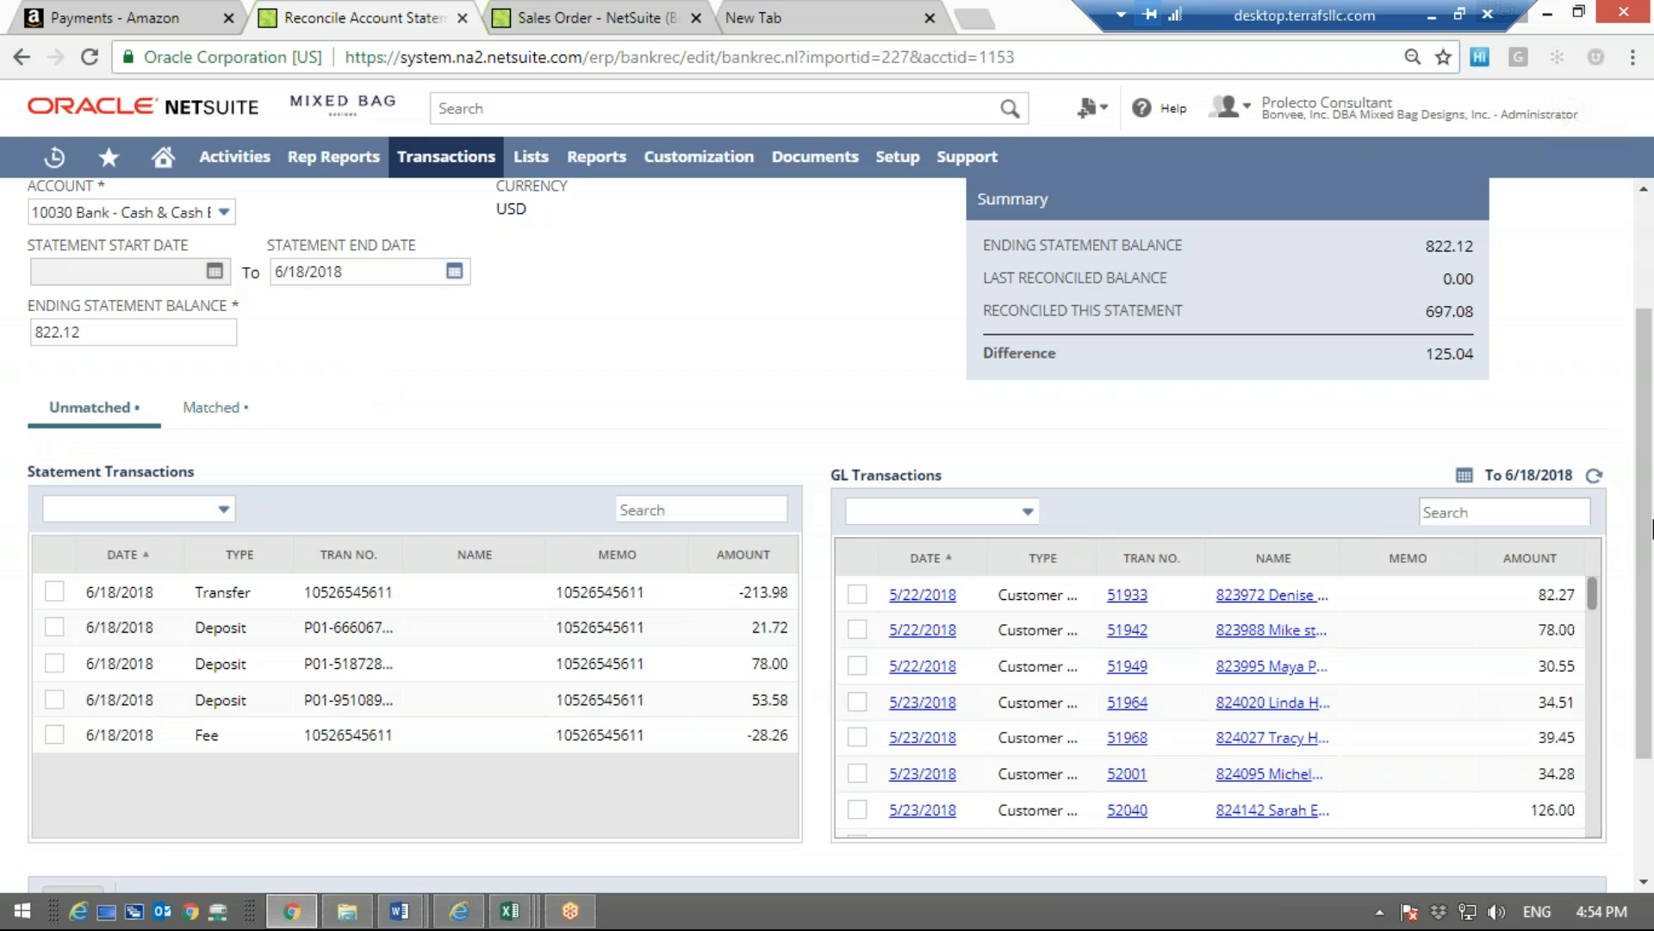
{"action": "left_click_drag", "start_coordinate": [1591, 598], "coordinate": [1594, 844]}
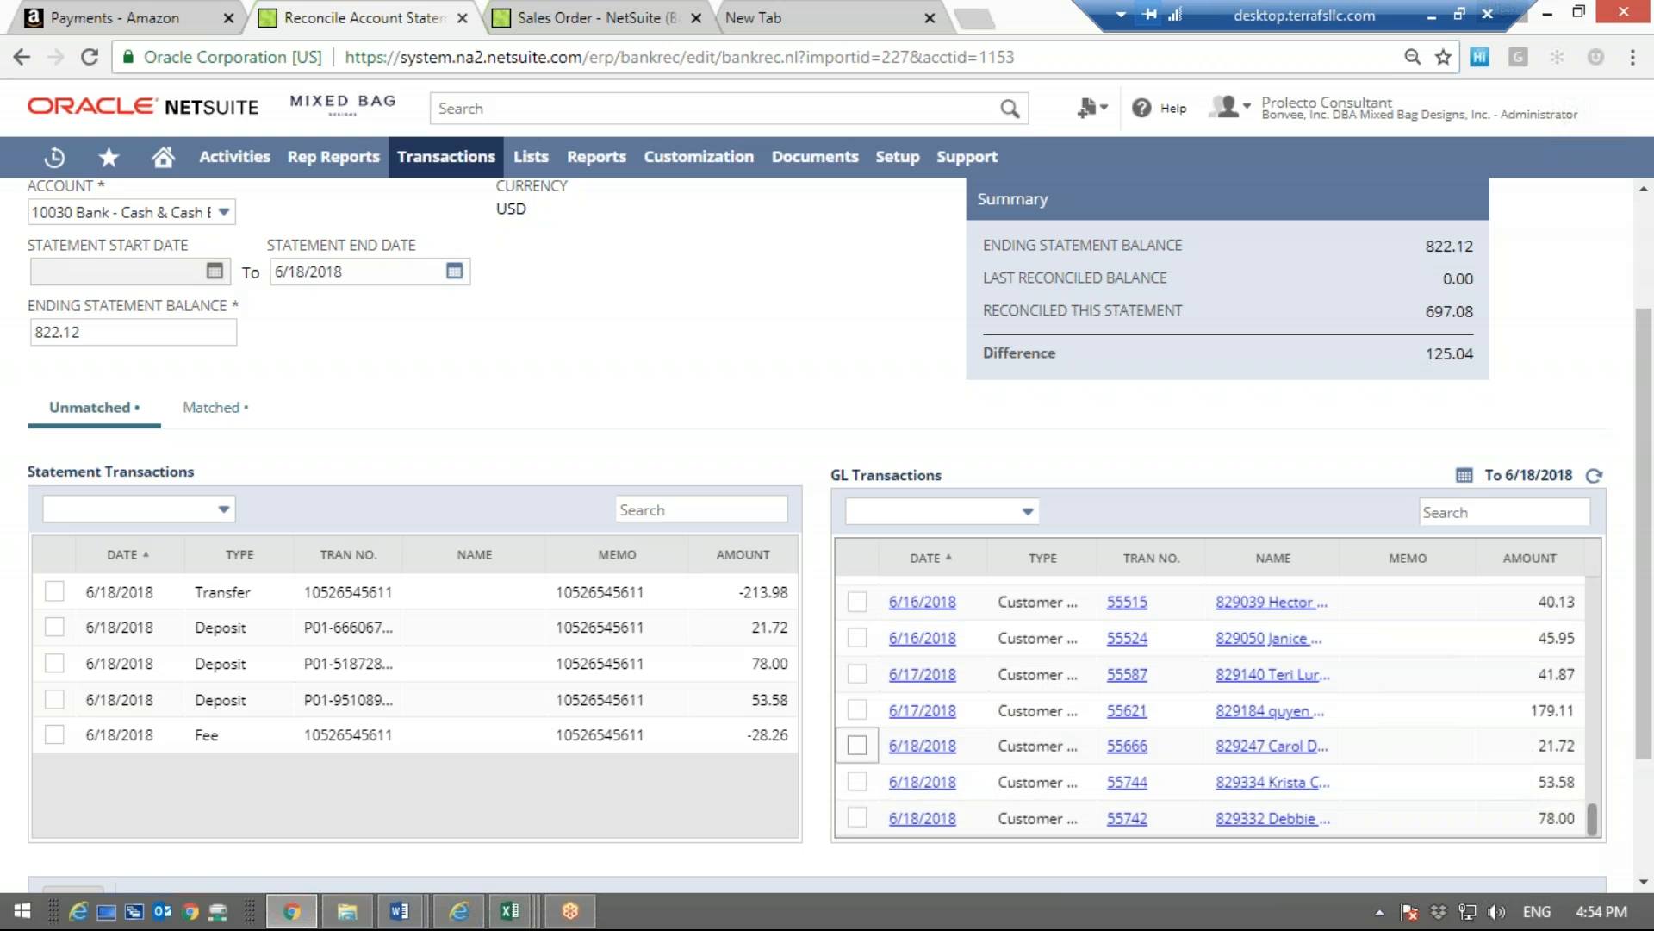
{"action": "left_click", "coordinate": [858, 746]}
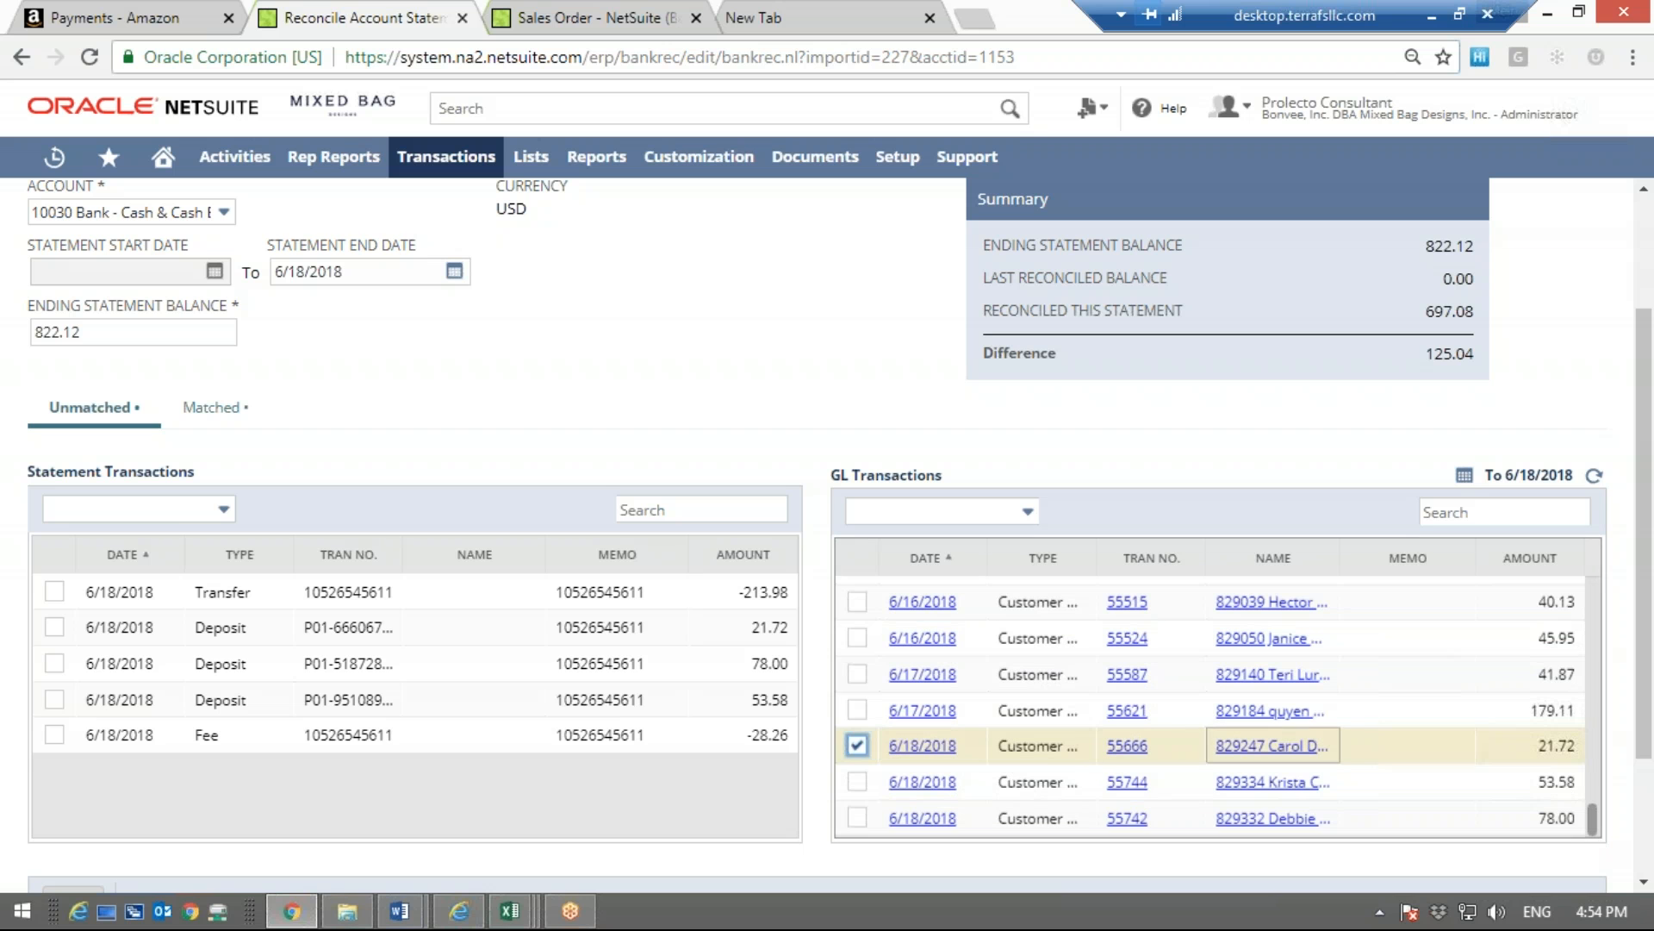
{"action": "left_click", "coordinate": [858, 746]}
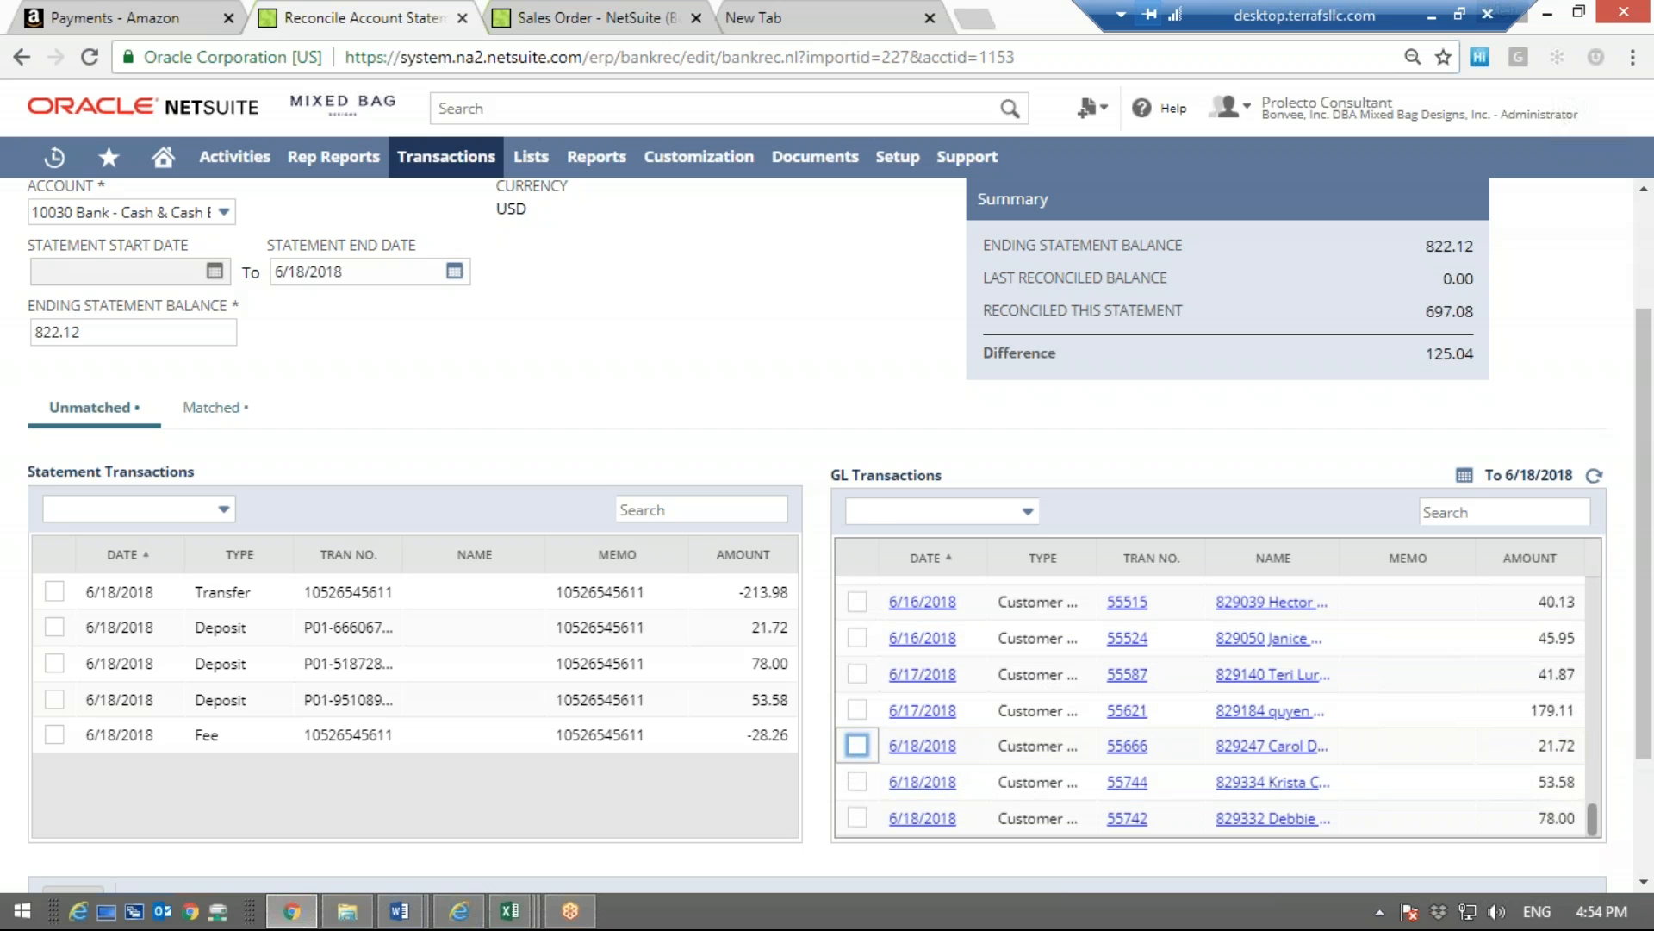
{"action": "left_click_drag", "start_coordinate": [948, 474], "coordinate": [829, 475]}
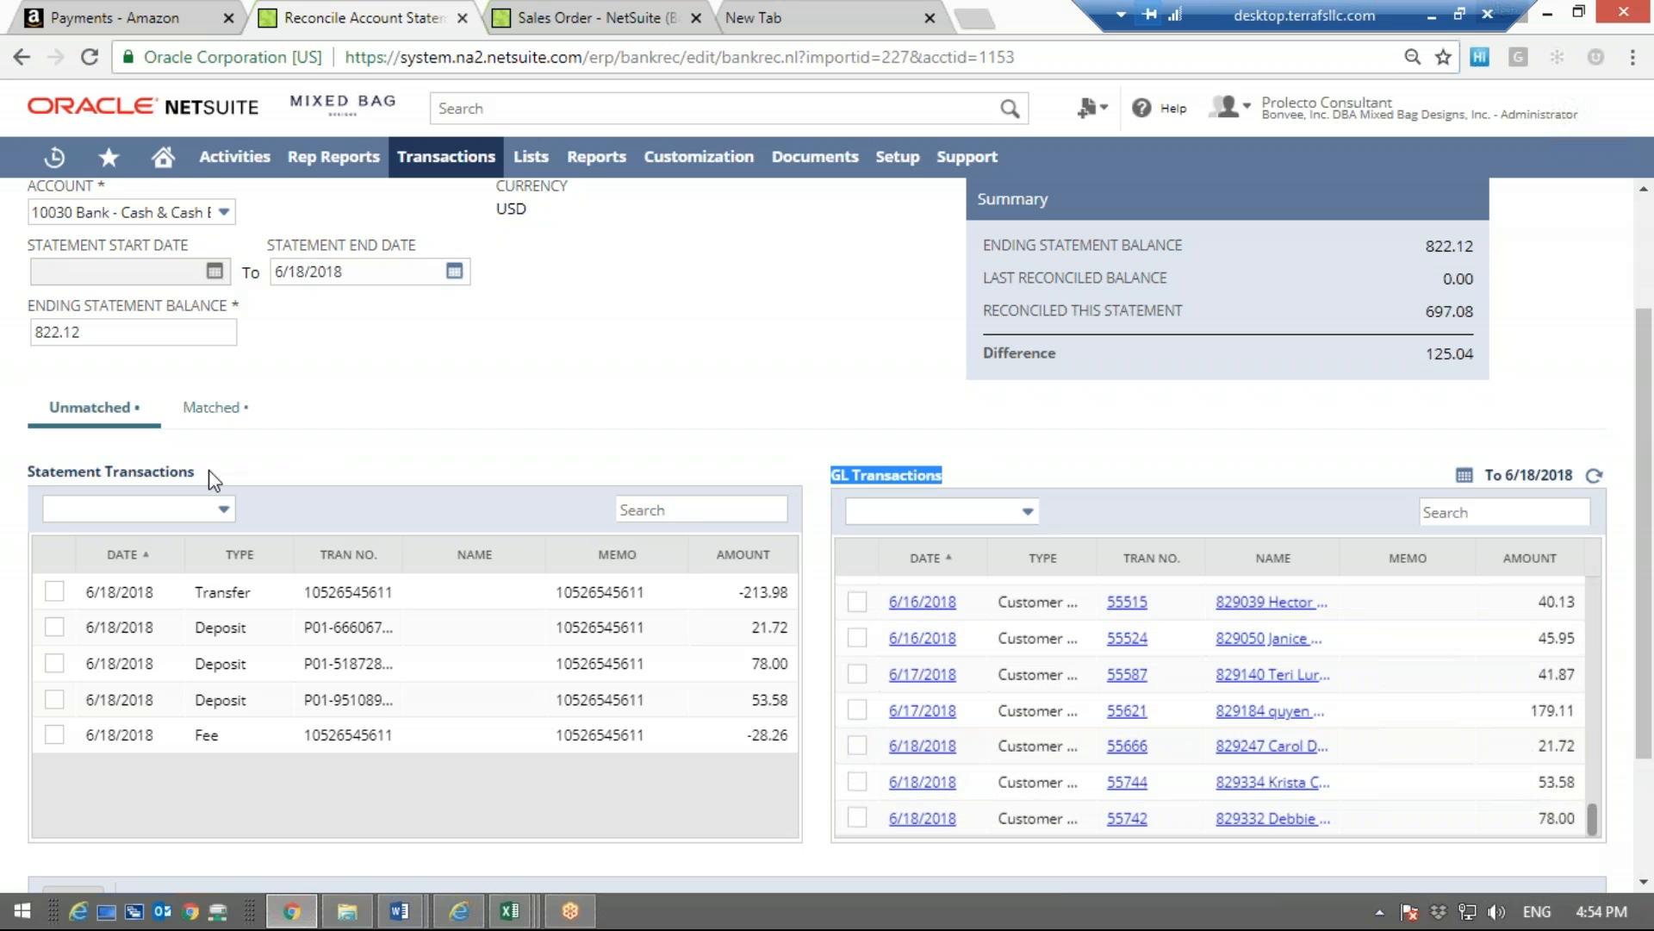
{"action": "left_click_drag", "start_coordinate": [189, 472], "coordinate": [21, 476]}
{"action": "left_click_drag", "start_coordinate": [205, 484], "coordinate": [397, 791]}
{"action": "left_click", "coordinate": [397, 791]}
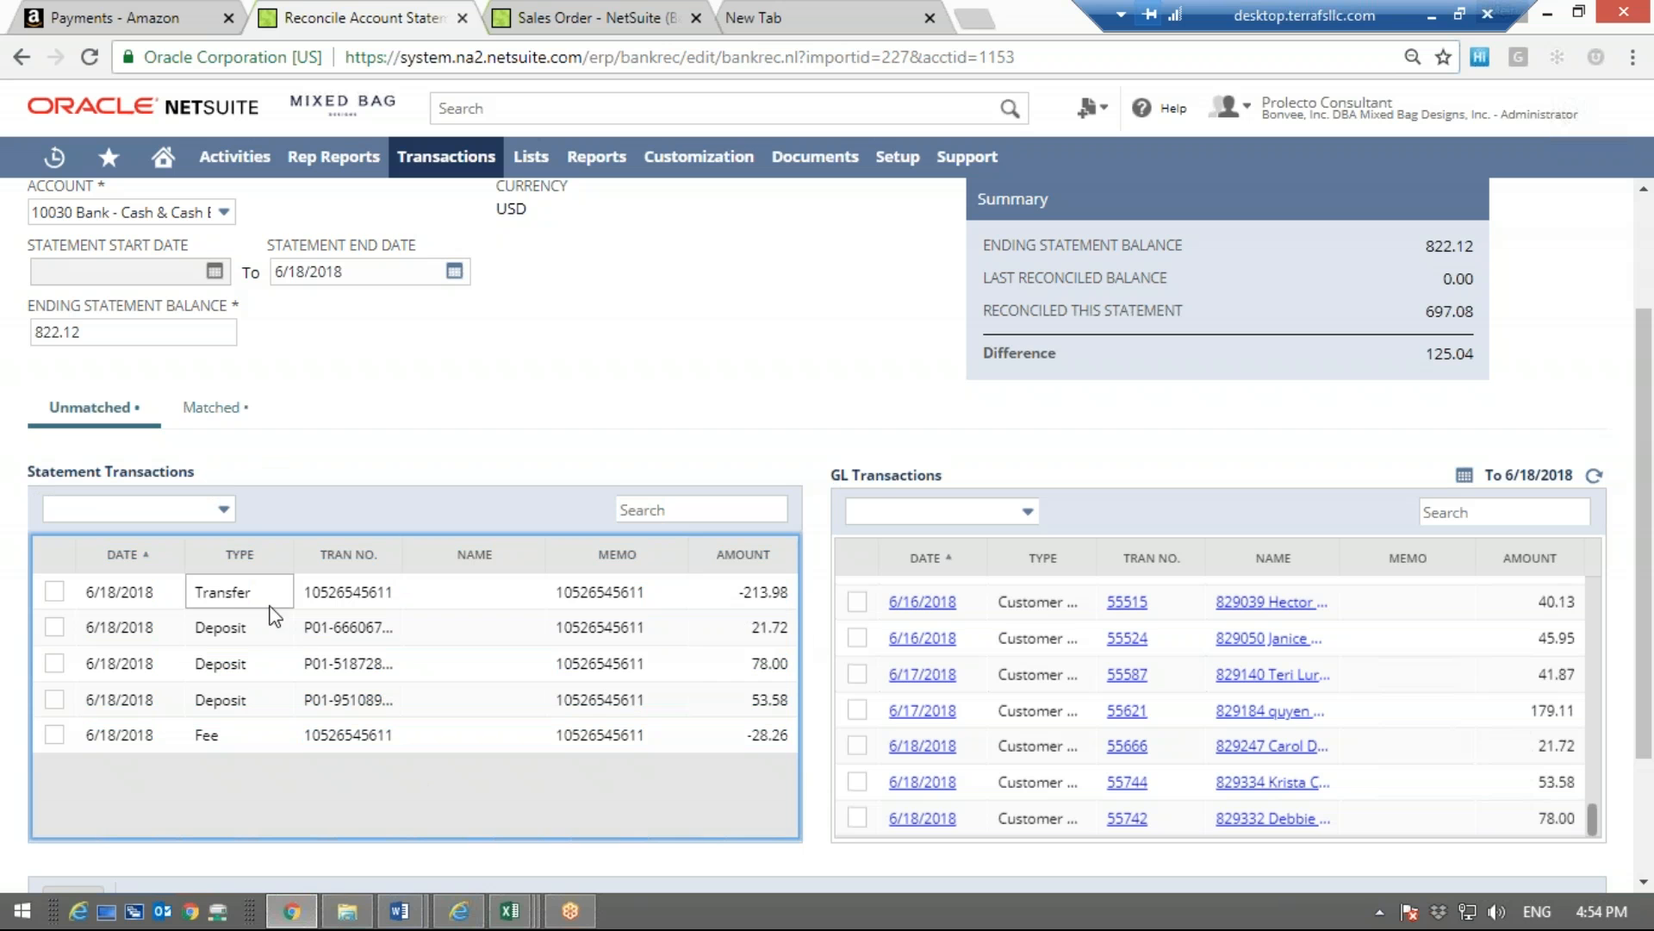
Match the 21.72, 78.00 and 53.58 statement deposits with the three 6/18/2018 GL customer transactions of the same amounts
{"action": "left_click", "coordinate": [55, 627]}
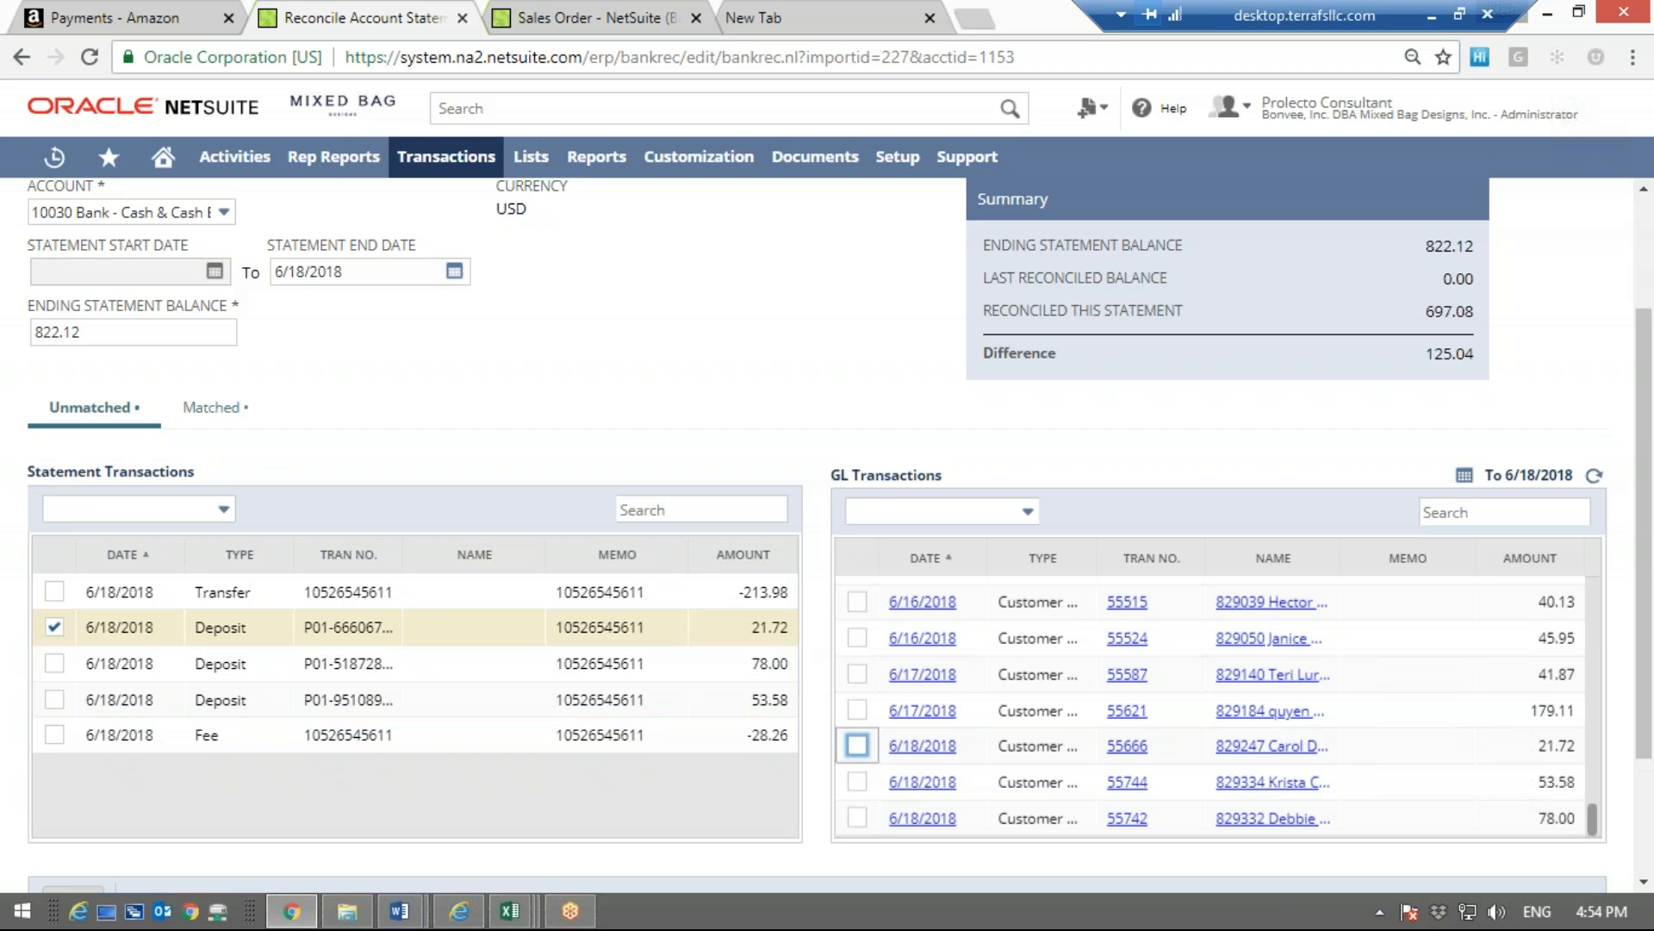
{"action": "left_click", "coordinate": [857, 746]}
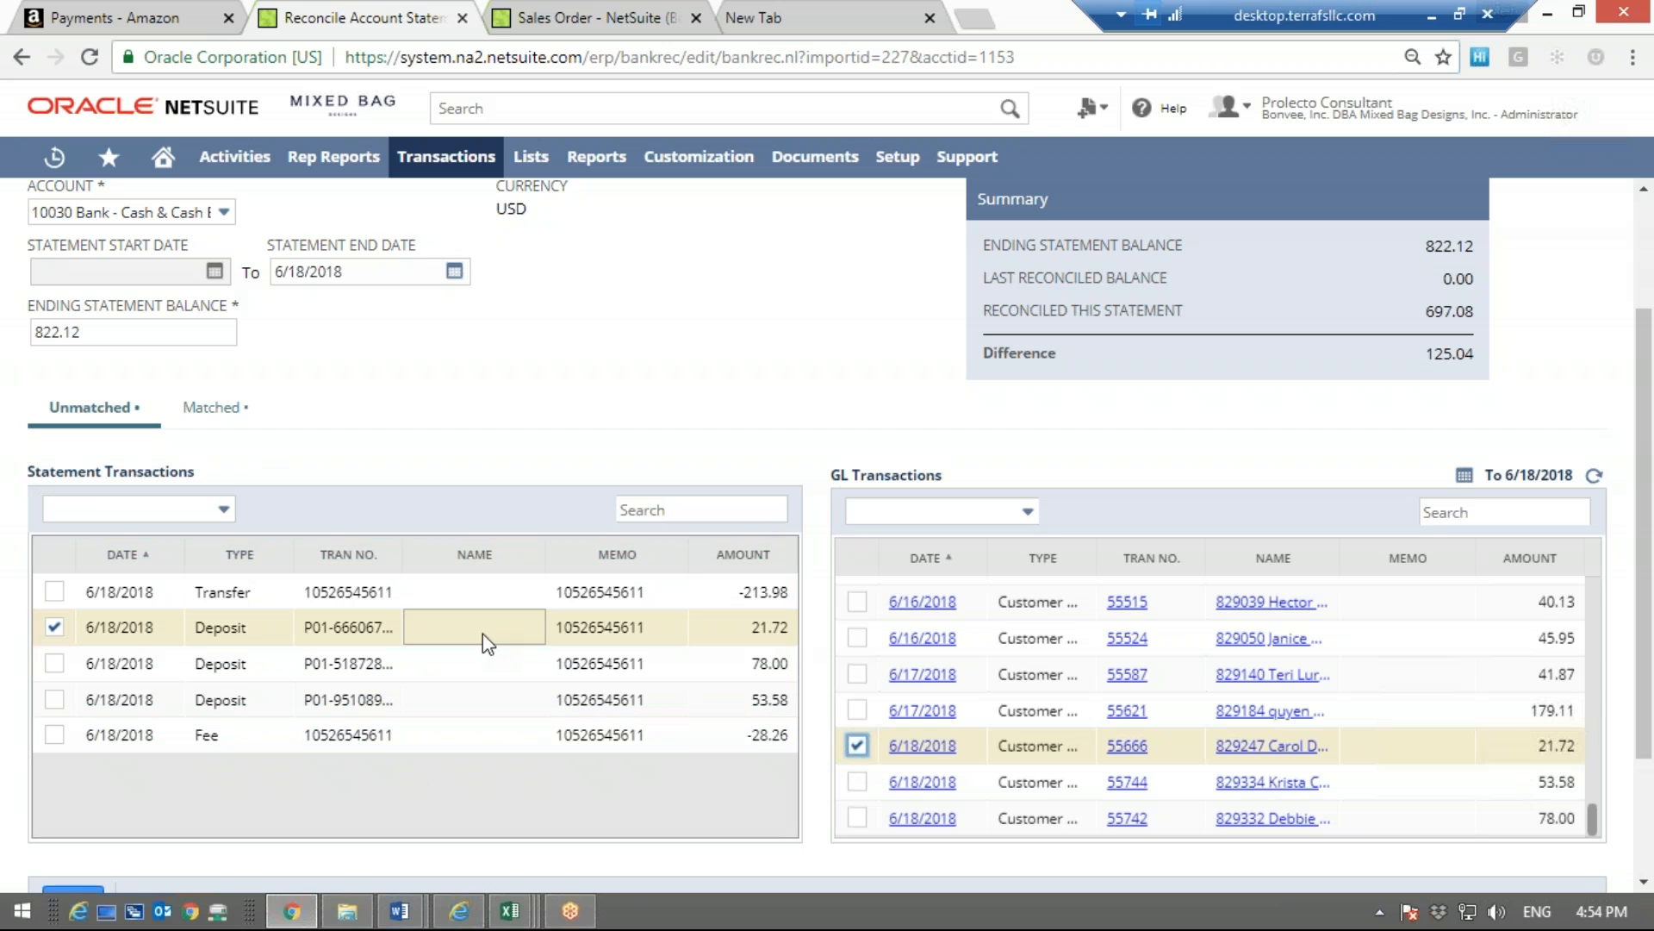
{"action": "left_click", "coordinate": [54, 662]}
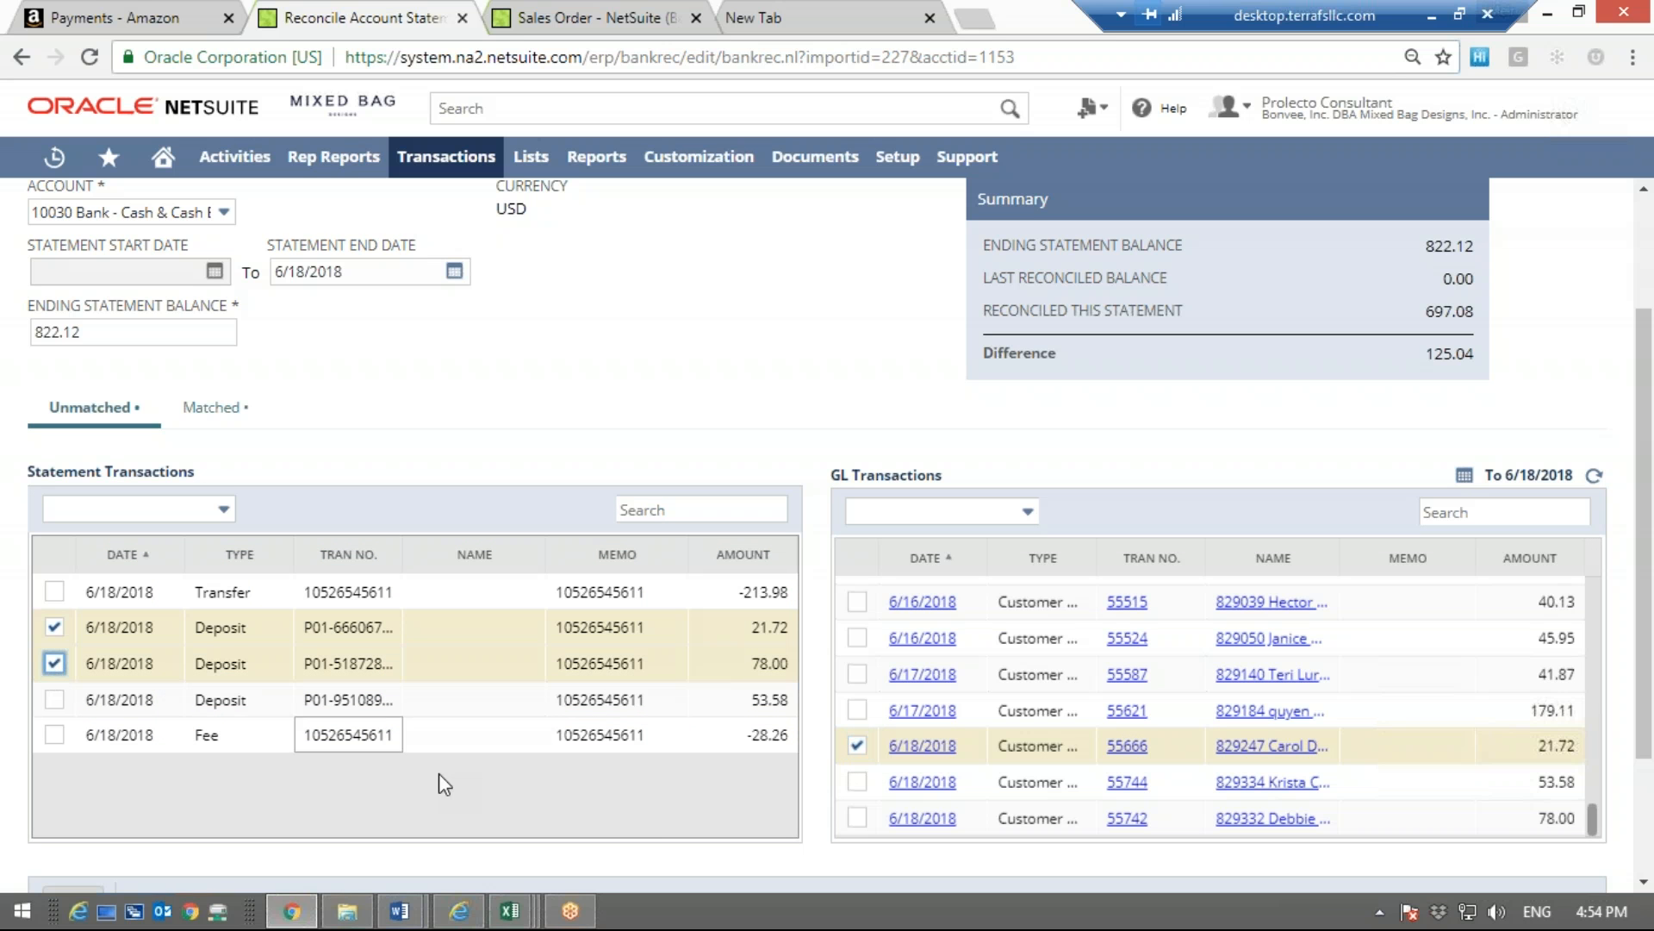
{"action": "left_click", "coordinate": [857, 782]}
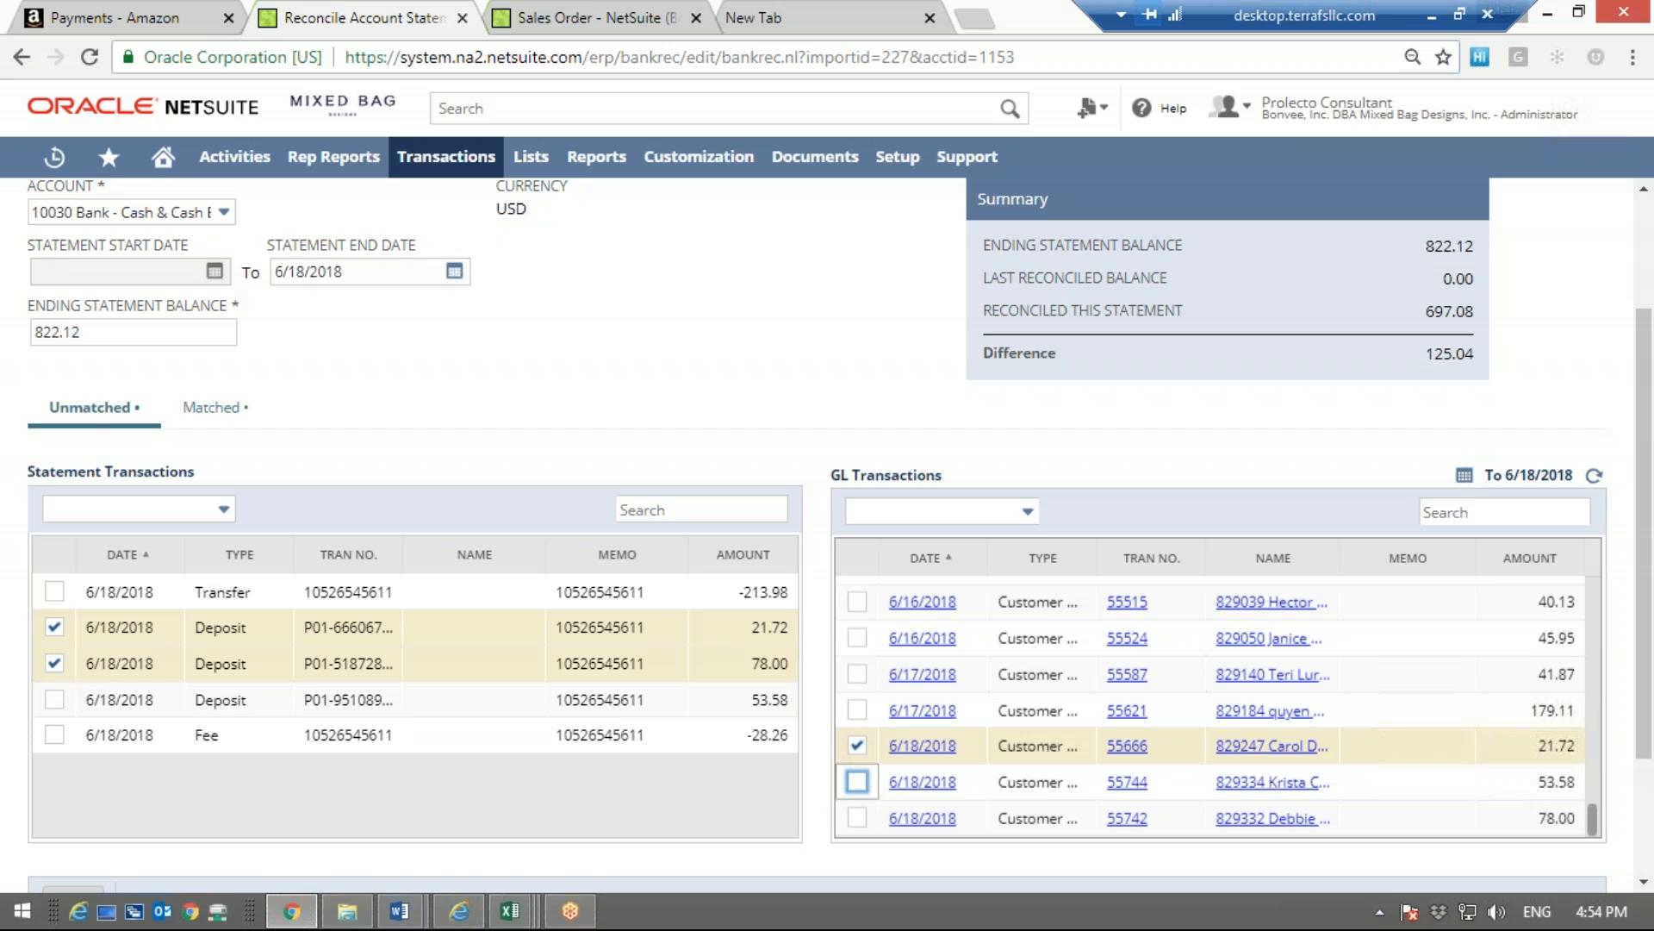
{"action": "left_click", "coordinate": [54, 699]}
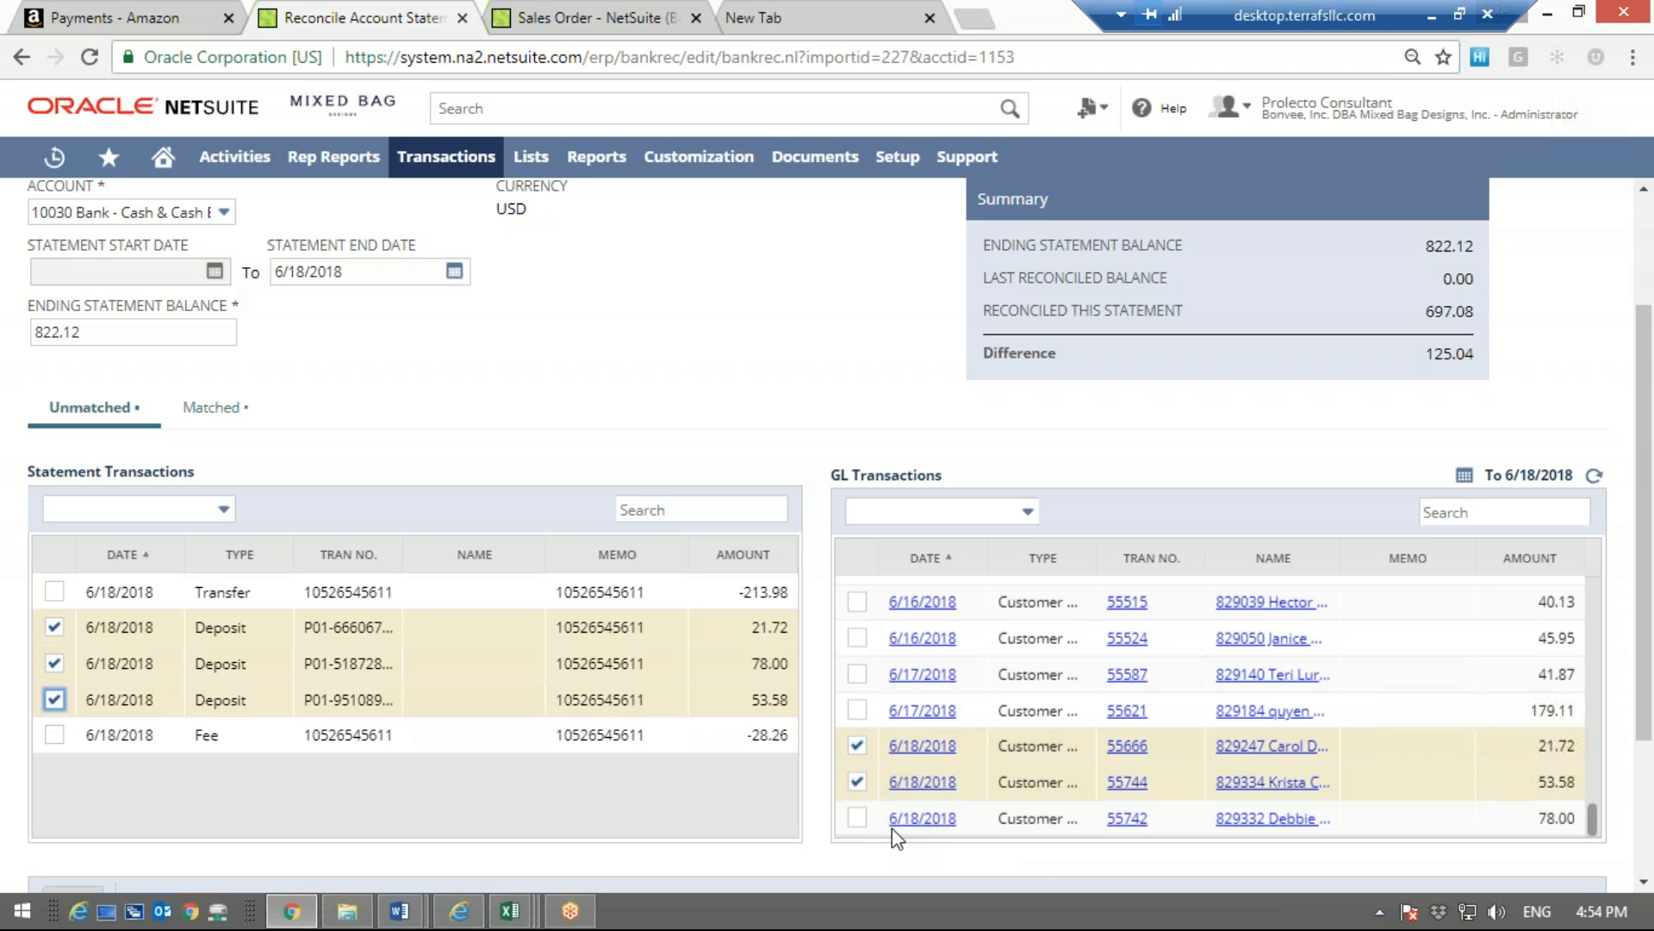
{"action": "left_click", "coordinate": [856, 818]}
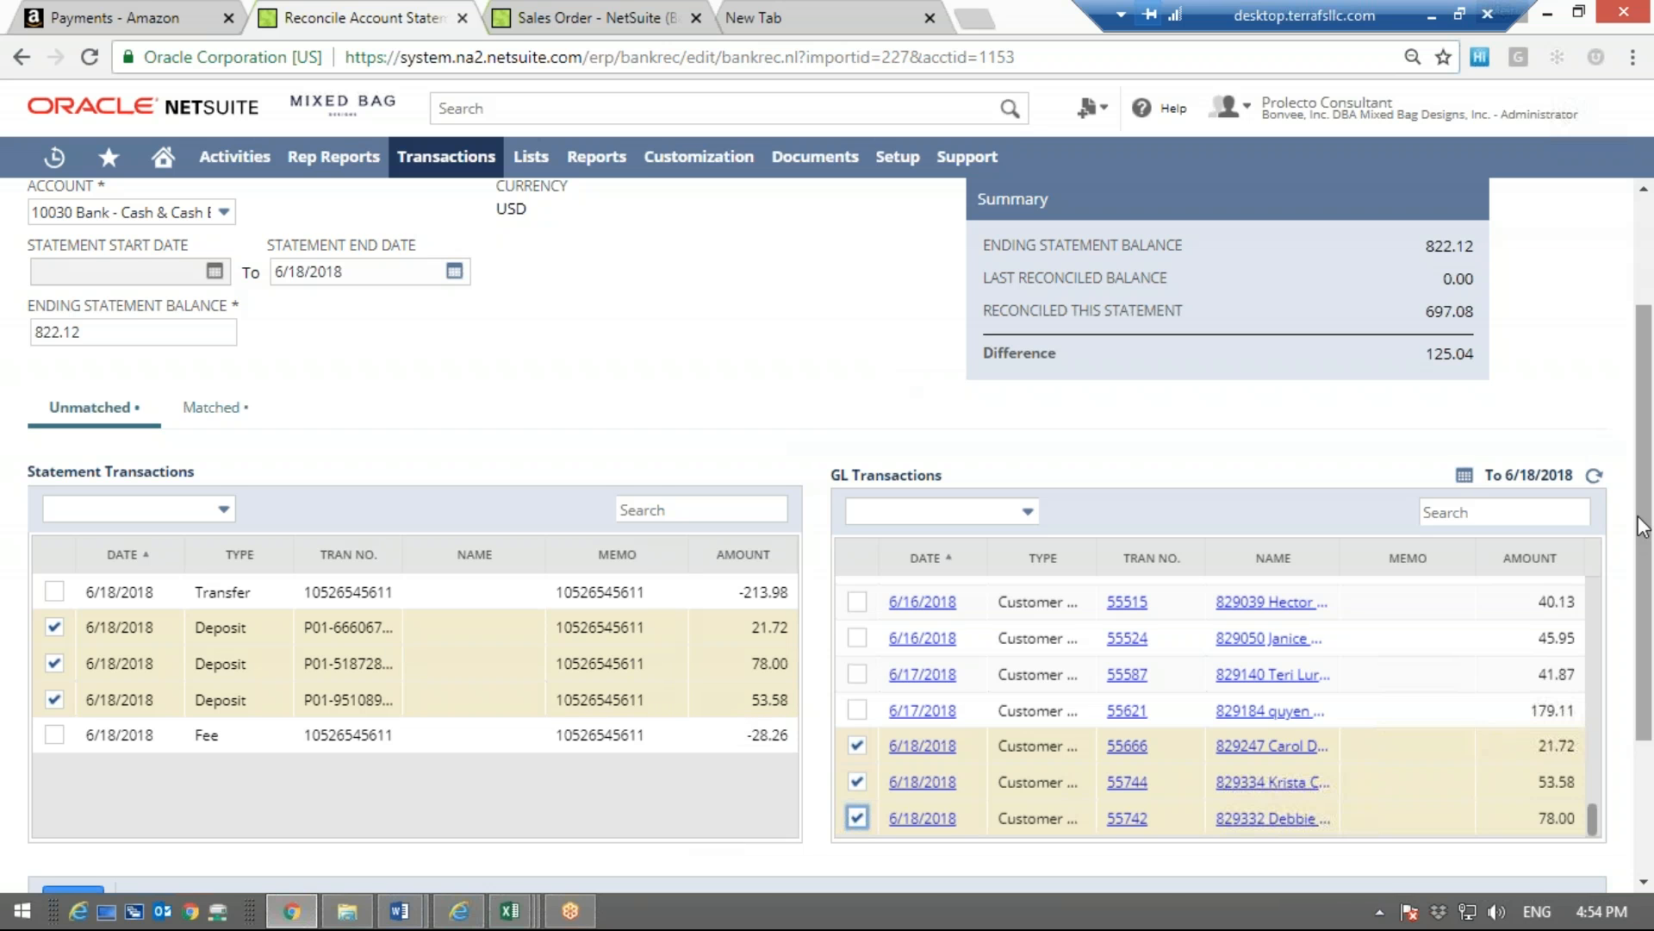
{"action": "left_click_drag", "start_coordinate": [1646, 560], "coordinate": [1646, 689]}
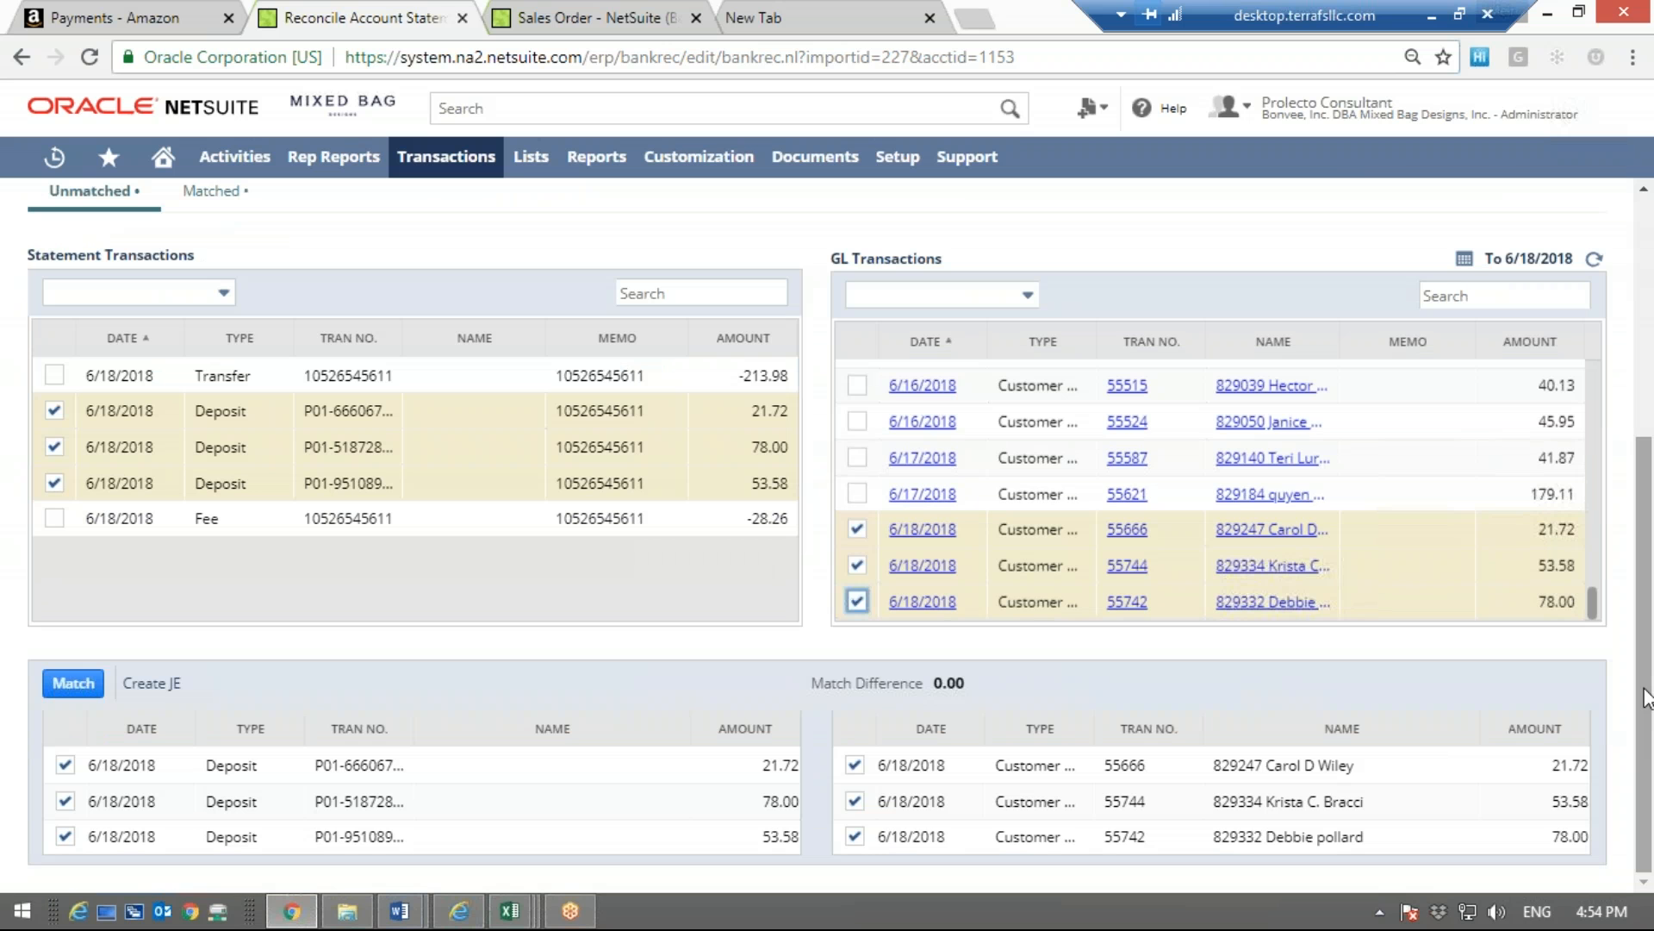
{"action": "mouse_move", "coordinate": [1644, 688]}
{"action": "left_mouse_down"}
{"action": "mouse_move", "coordinate": [1646, 567]}
{"action": "mouse_move", "coordinate": [1647, 709]}
{"action": "left_mouse_up"}
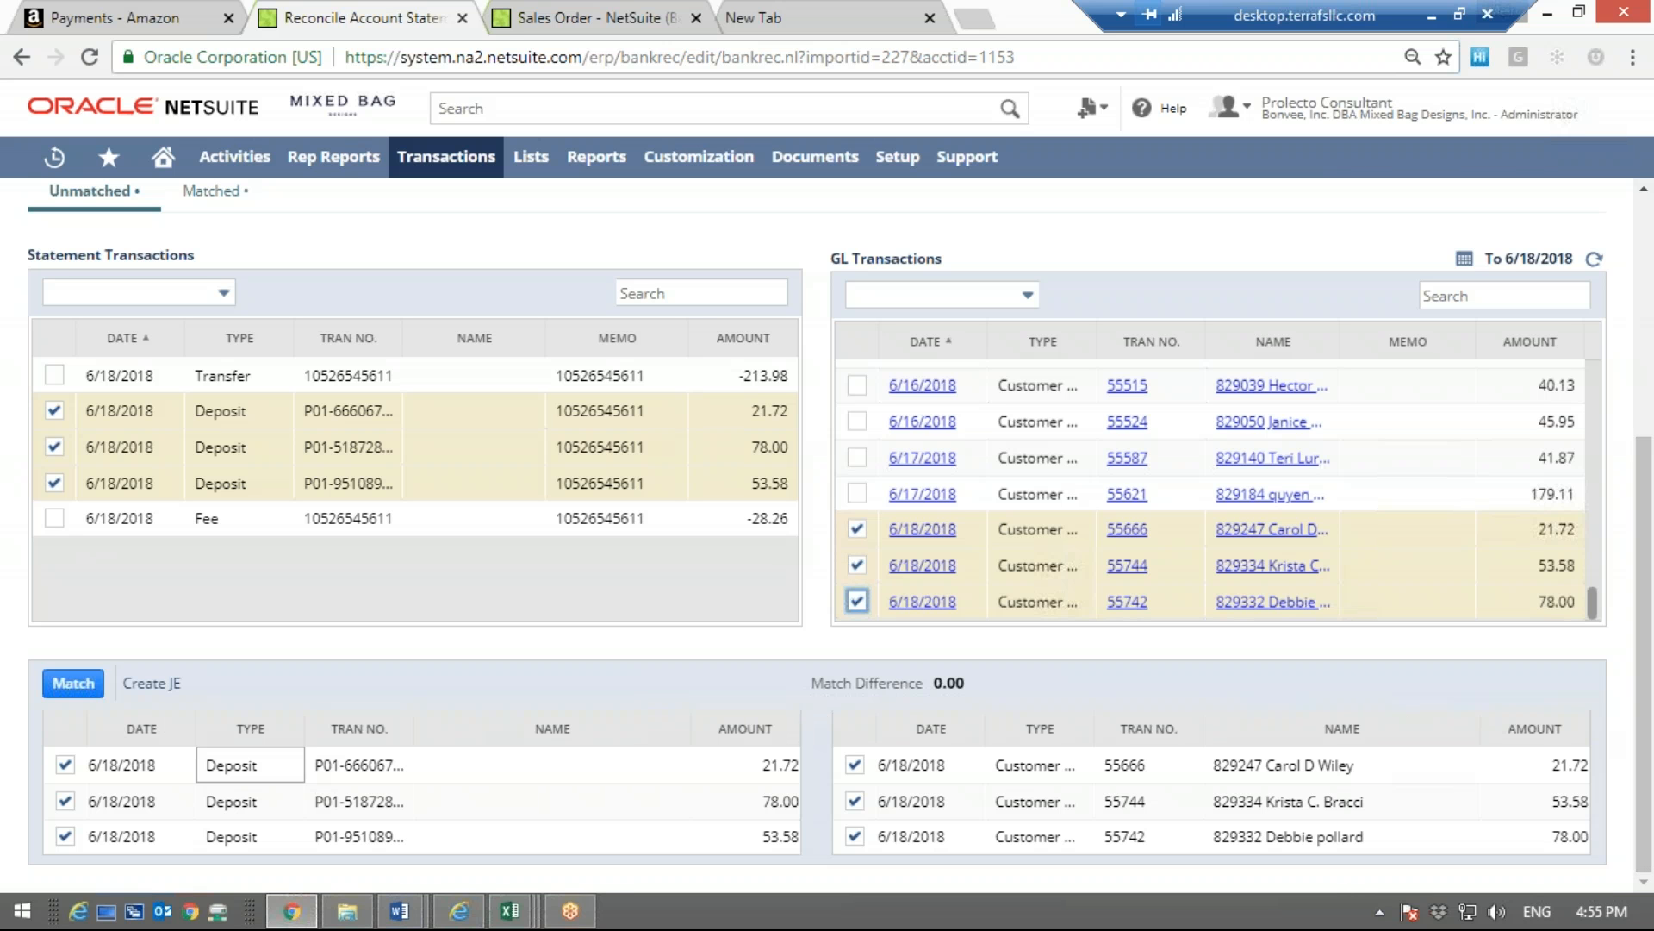
{"action": "left_click", "coordinate": [73, 683]}
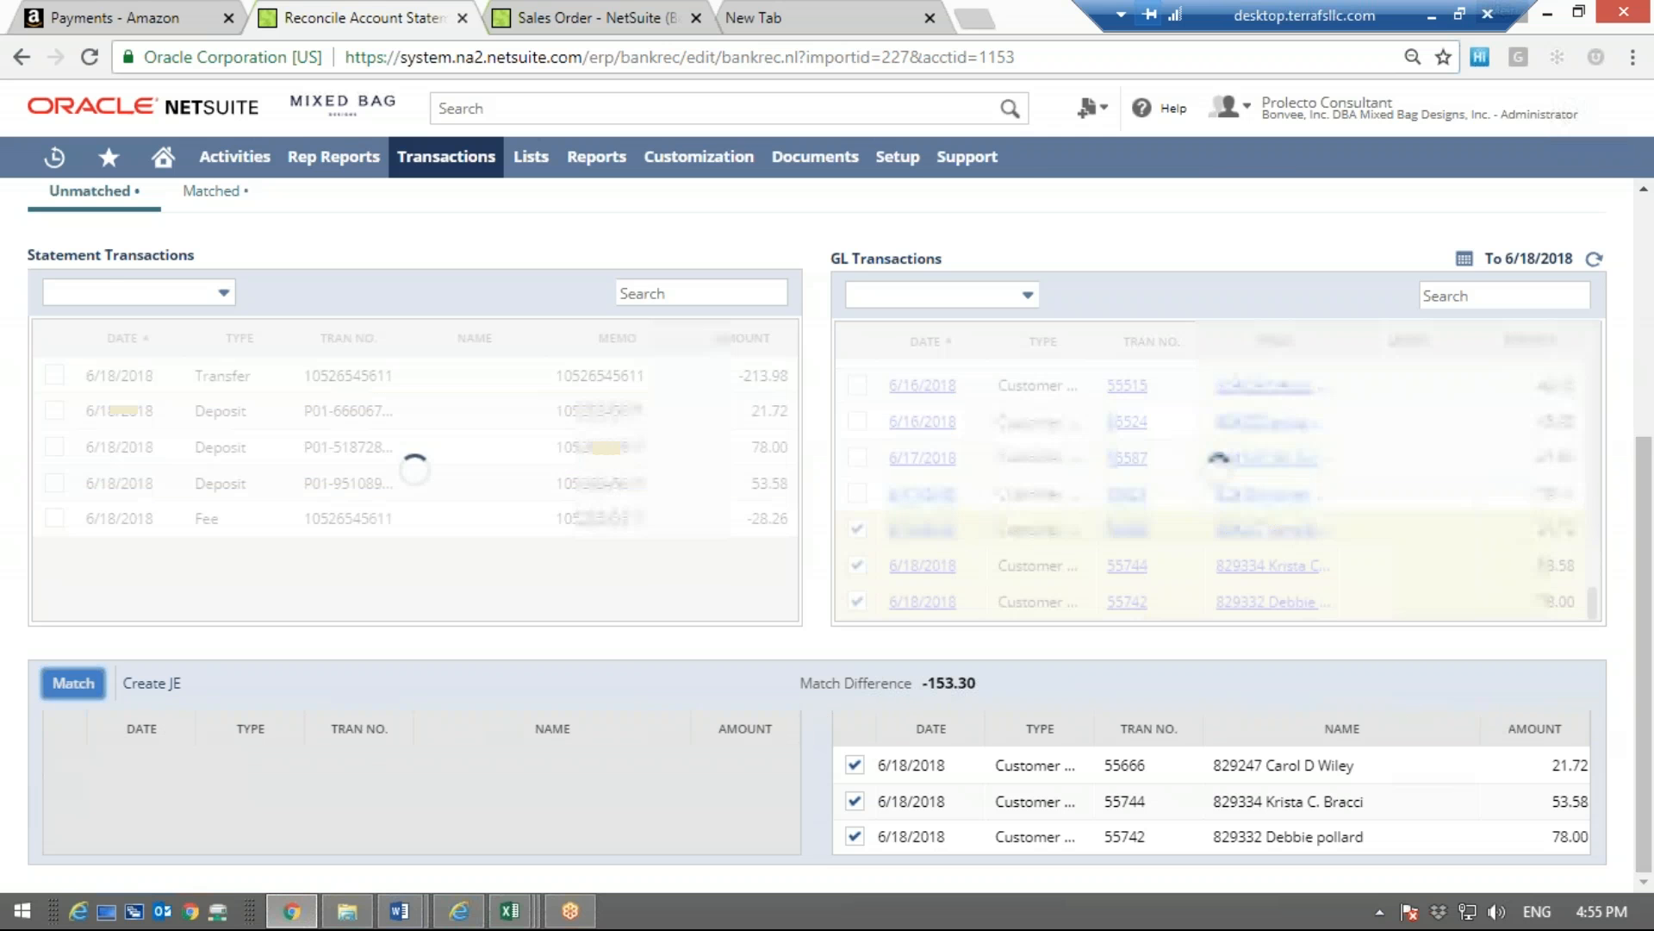
Check the combined deposit match among the matched transactions, and review the amounts of the unmatched transfer and fee
{"action": "left_click", "coordinate": [211, 228]}
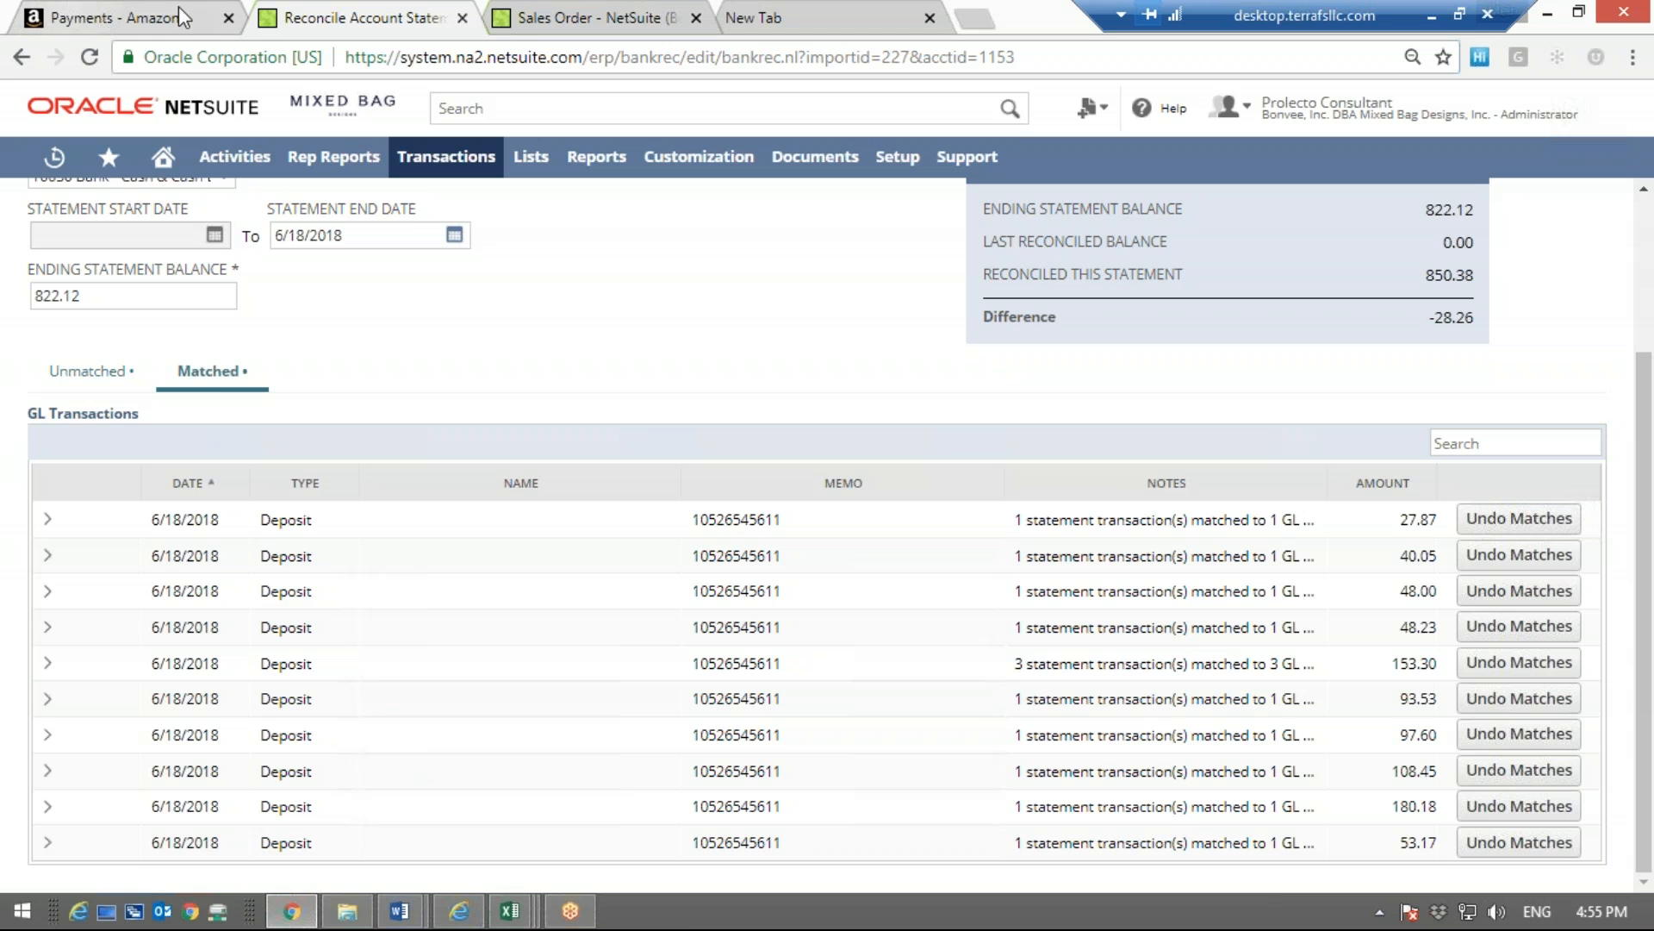
{"action": "left_click", "coordinate": [92, 376]}
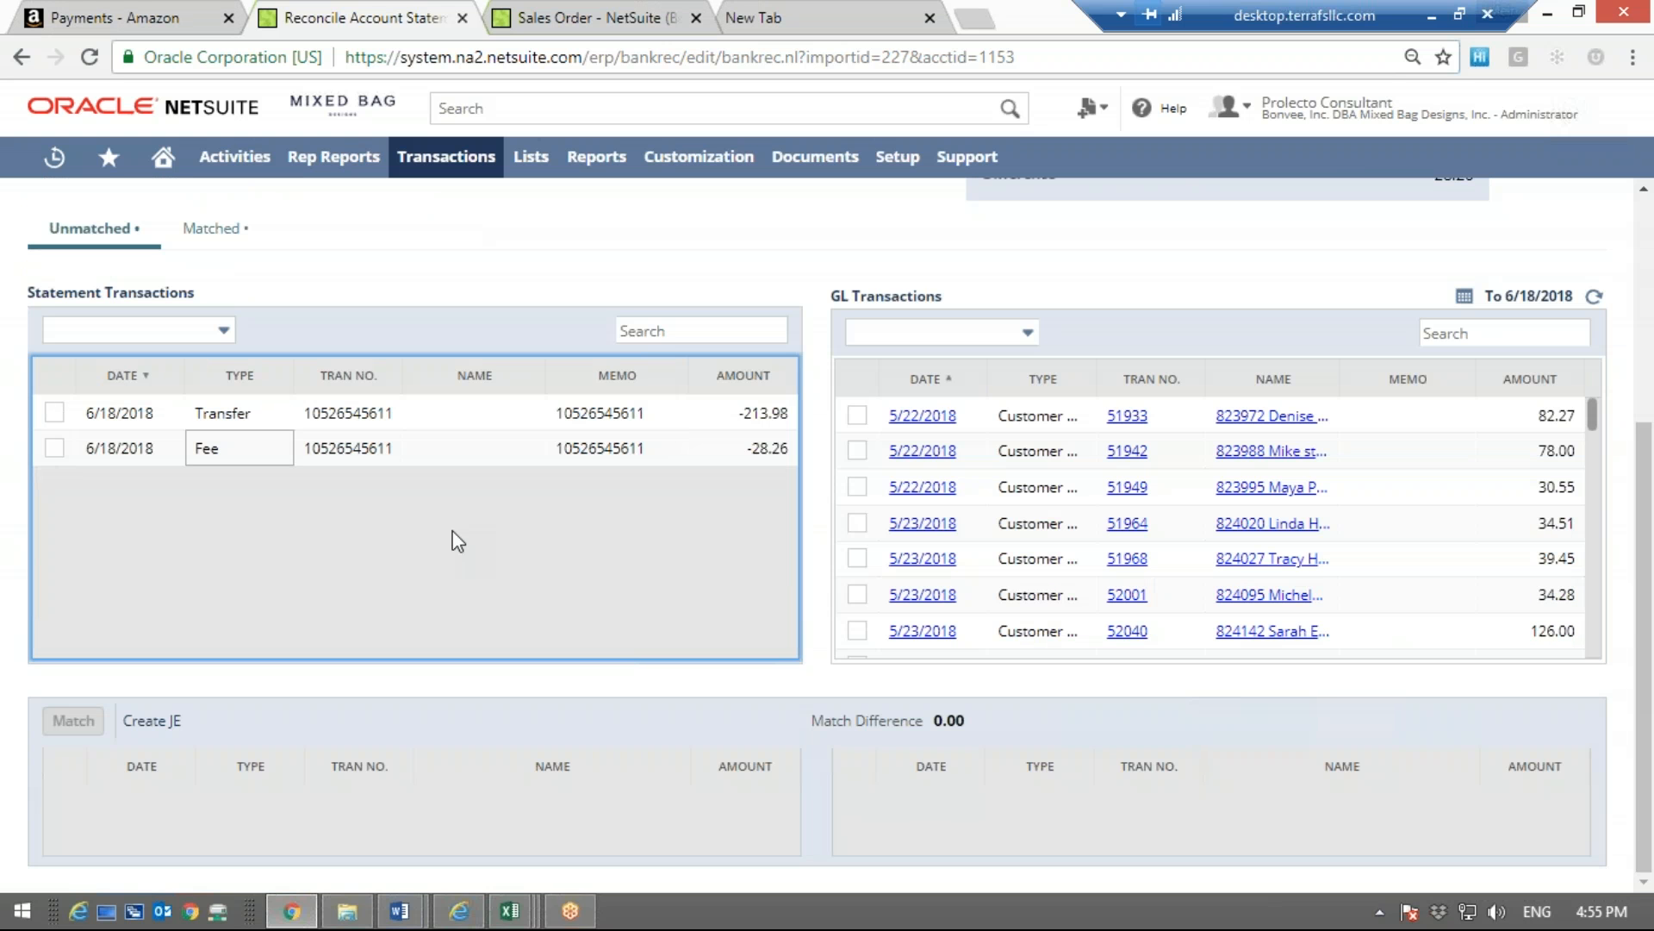
{"action": "left_click_drag", "start_coordinate": [747, 457], "coordinate": [789, 449]}
{"action": "left_click", "coordinate": [734, 412]}
{"action": "left_click_drag", "start_coordinate": [734, 411], "coordinate": [788, 417]}
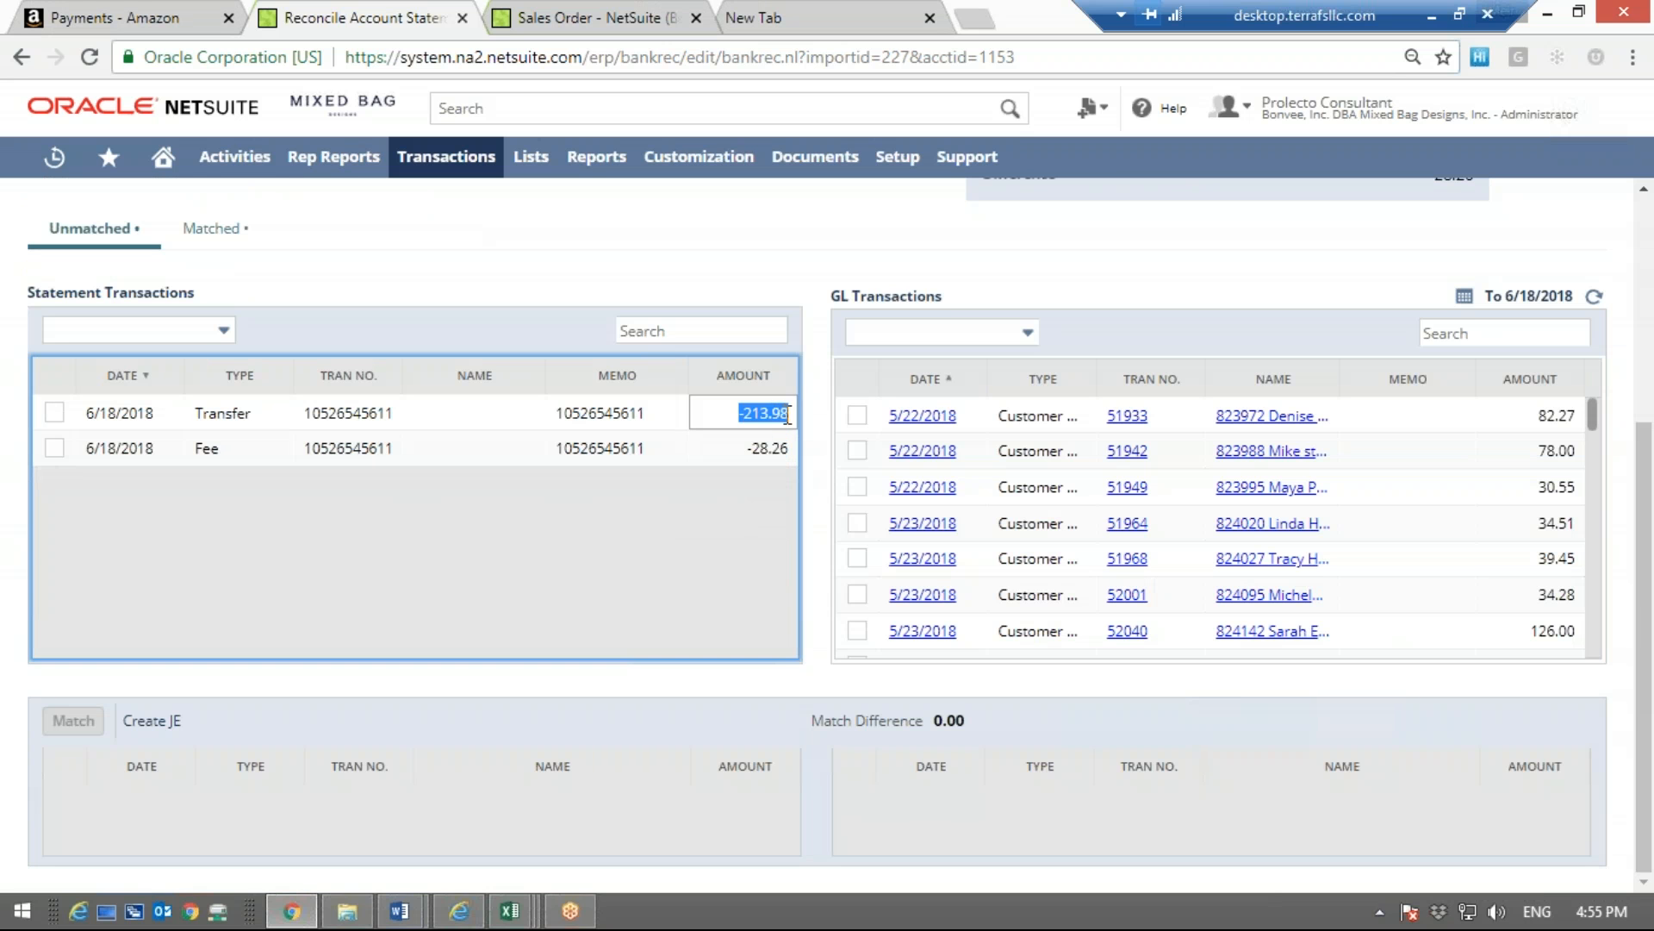
{"action": "left_click", "coordinate": [687, 536]}
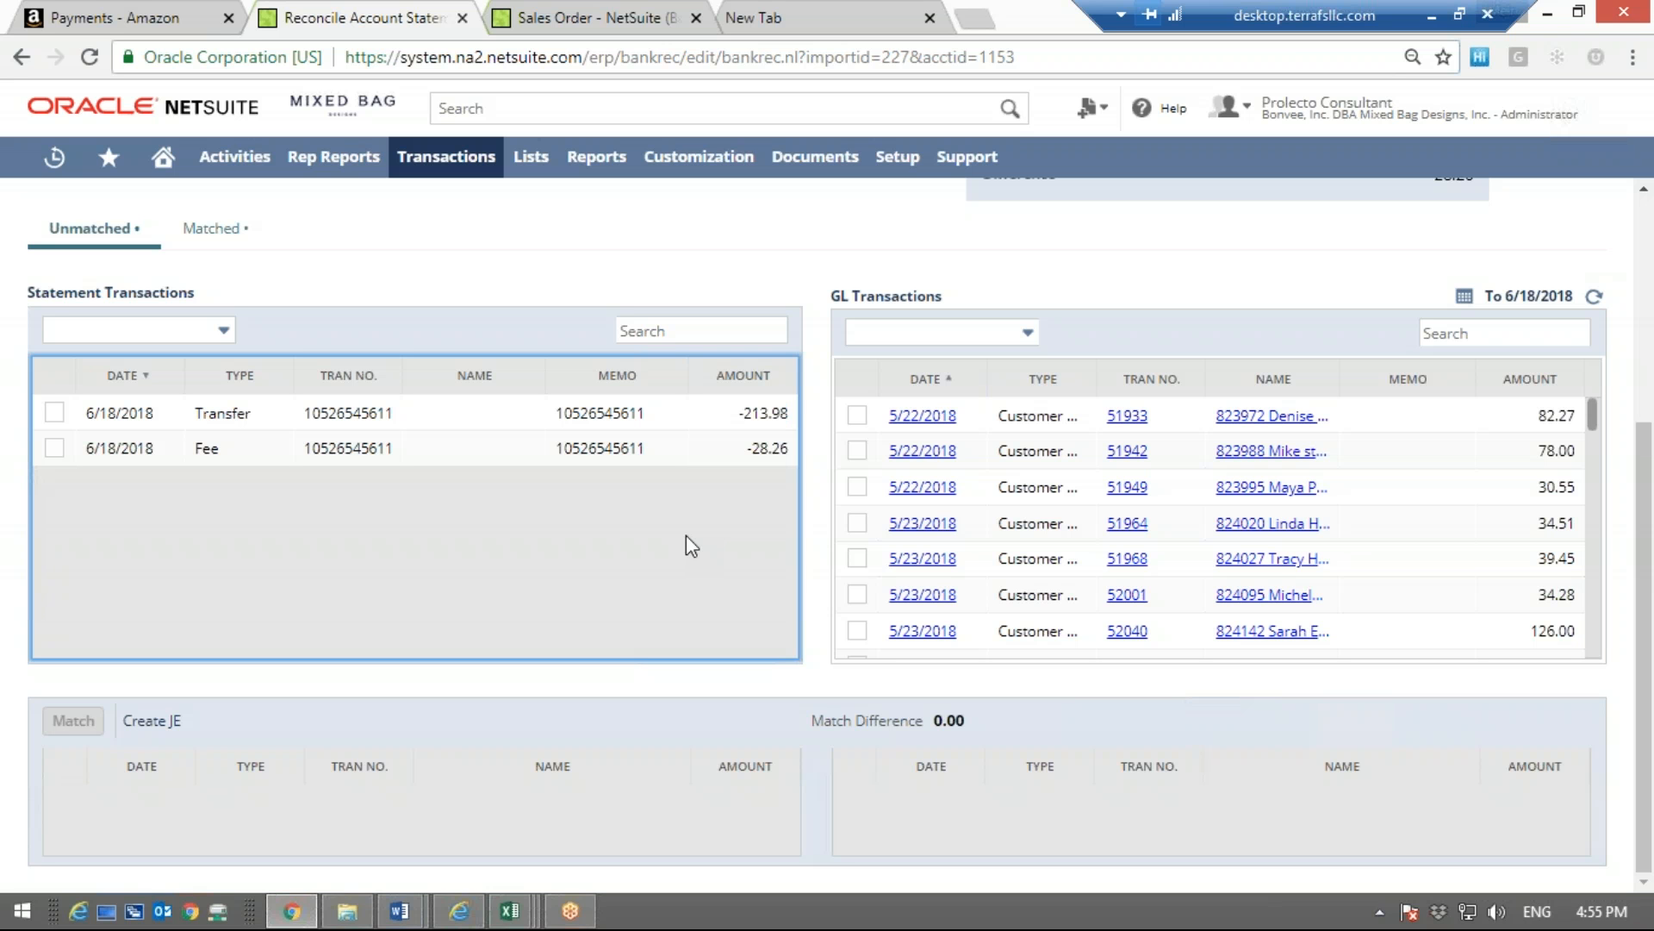
{"action": "left_click", "coordinate": [730, 423]}
{"action": "left_click_drag", "start_coordinate": [730, 422], "coordinate": [786, 416]}
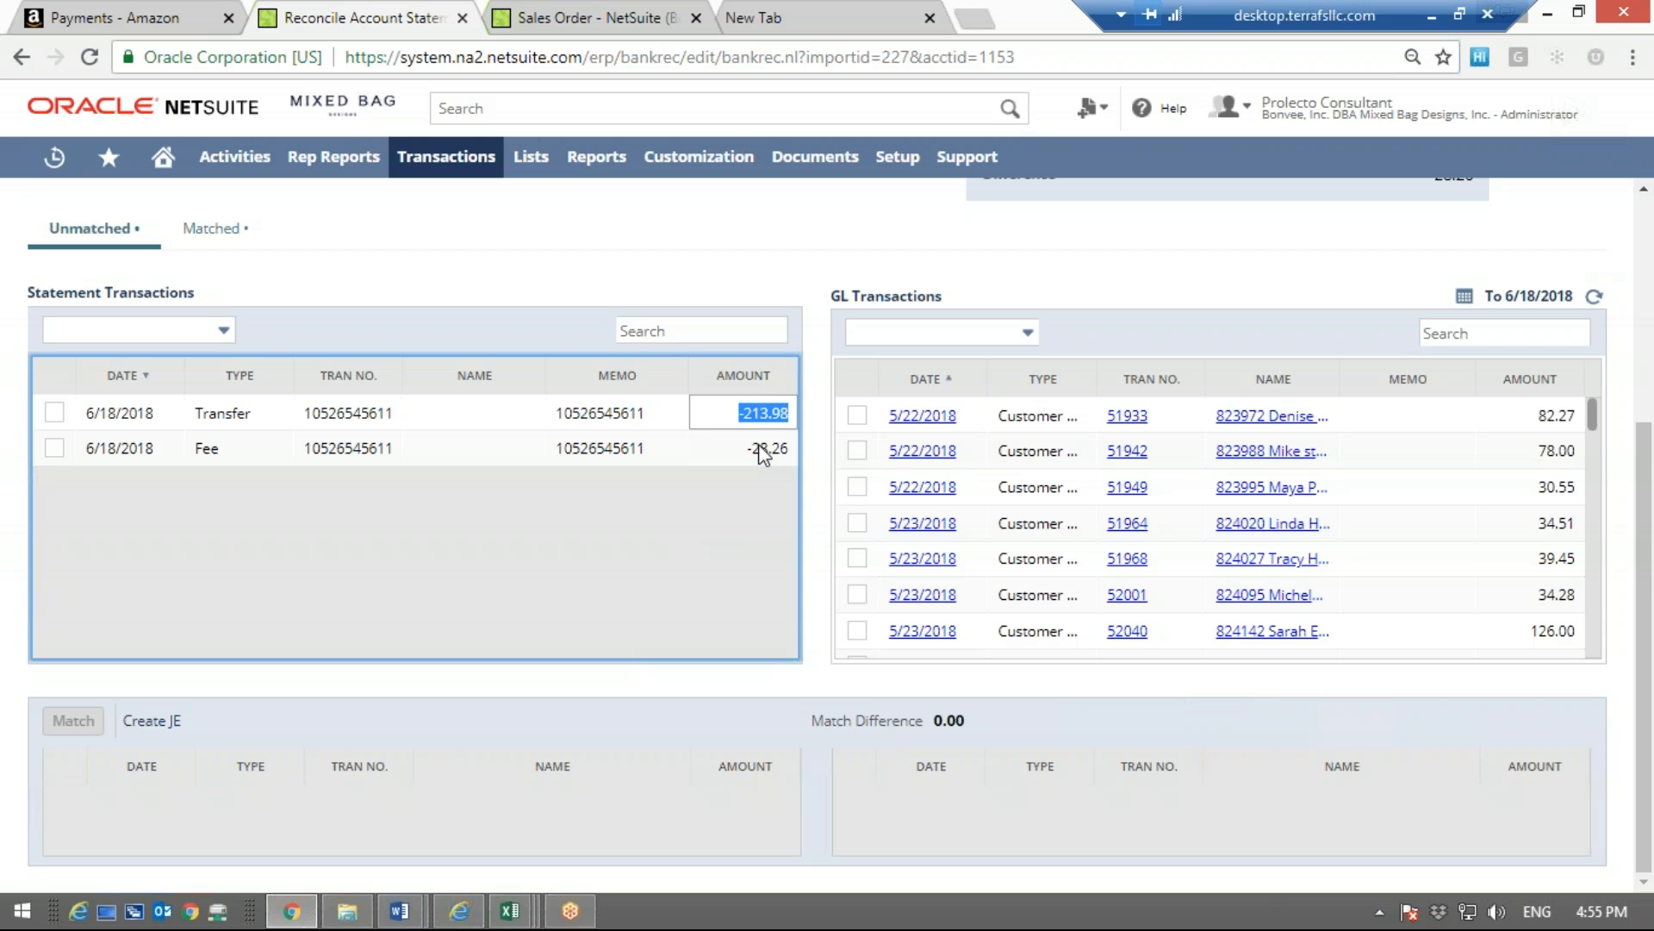
{"action": "left_click", "coordinate": [678, 512]}
{"action": "left_click", "coordinate": [732, 422]}
{"action": "left_click_drag", "start_coordinate": [735, 422], "coordinate": [785, 449]}
{"action": "left_click", "coordinate": [743, 446]}
{"action": "left_click", "coordinate": [654, 527]}
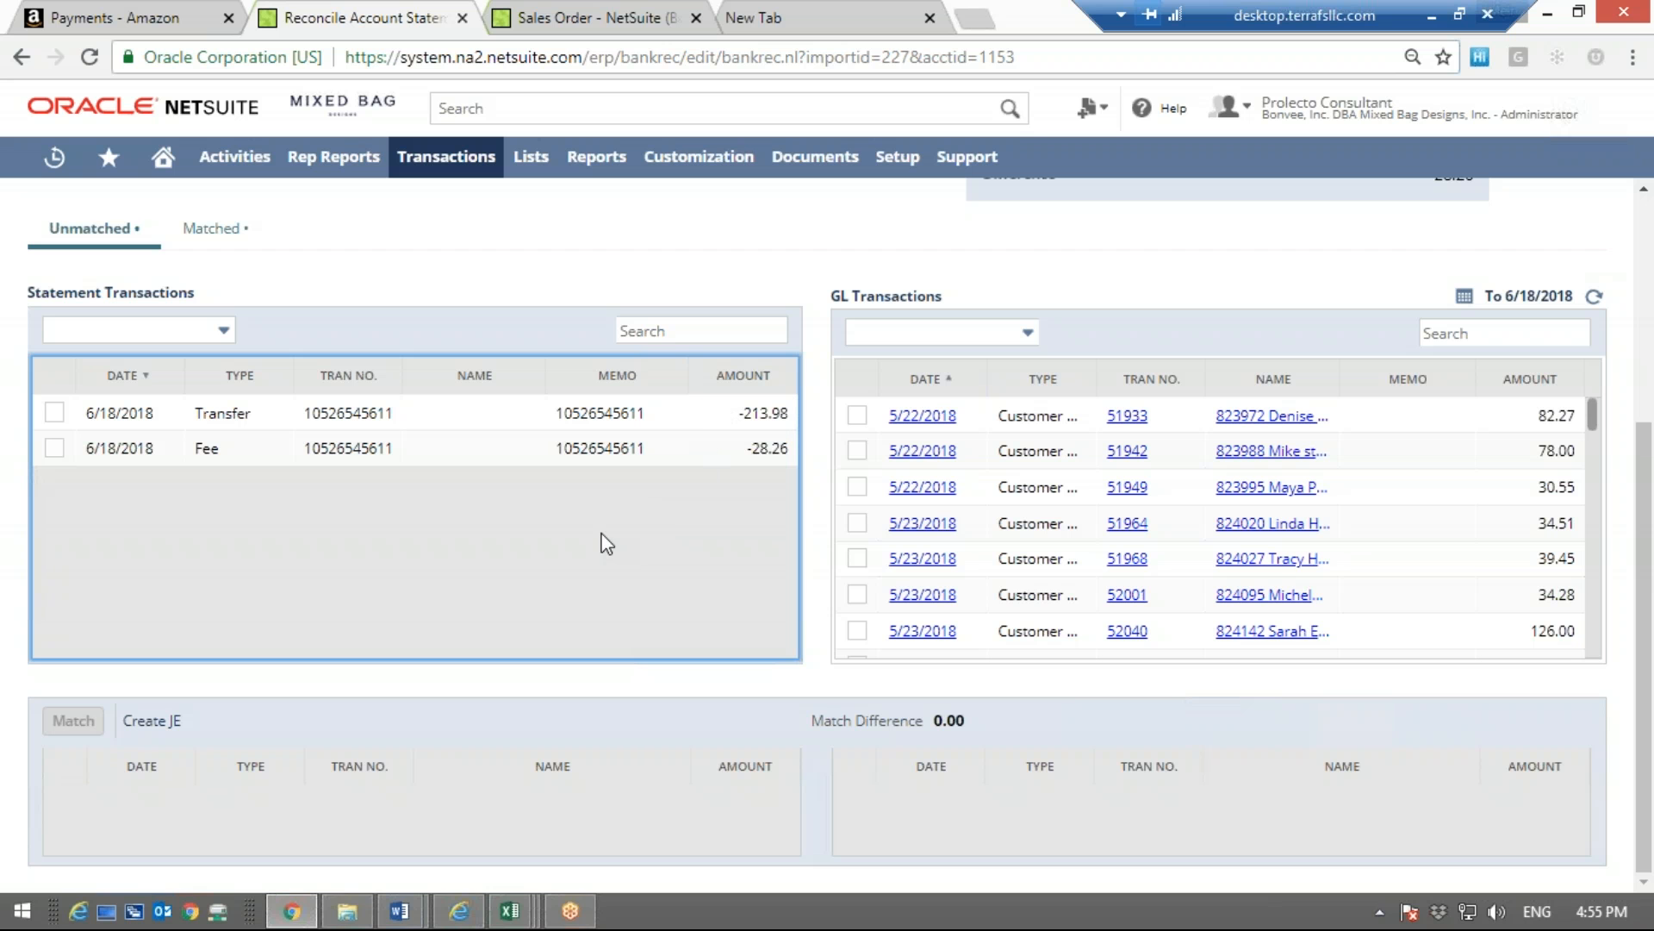
{"action": "left_click", "coordinate": [791, 453]}
{"action": "left_click", "coordinate": [696, 526]}
Select both the unmatched transfer and the unmatched fee in the statement transactions of the reconciliation
{"action": "left_click", "coordinate": [576, 15]}
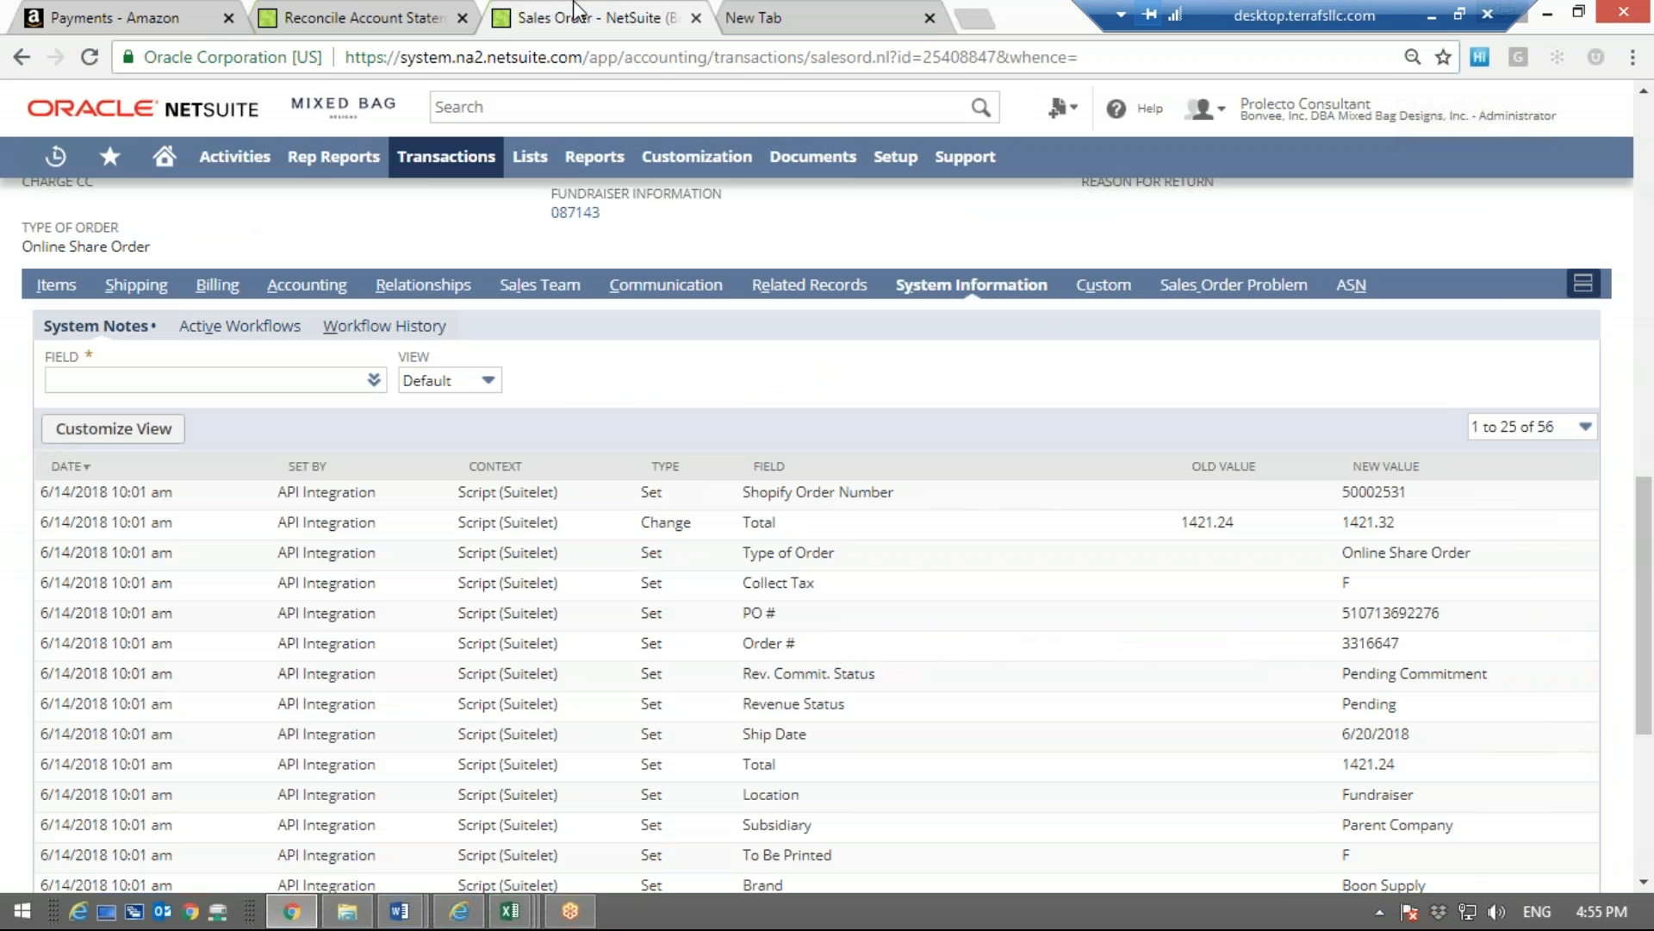
{"action": "left_click", "coordinate": [401, 7]}
{"action": "left_click", "coordinate": [54, 412]}
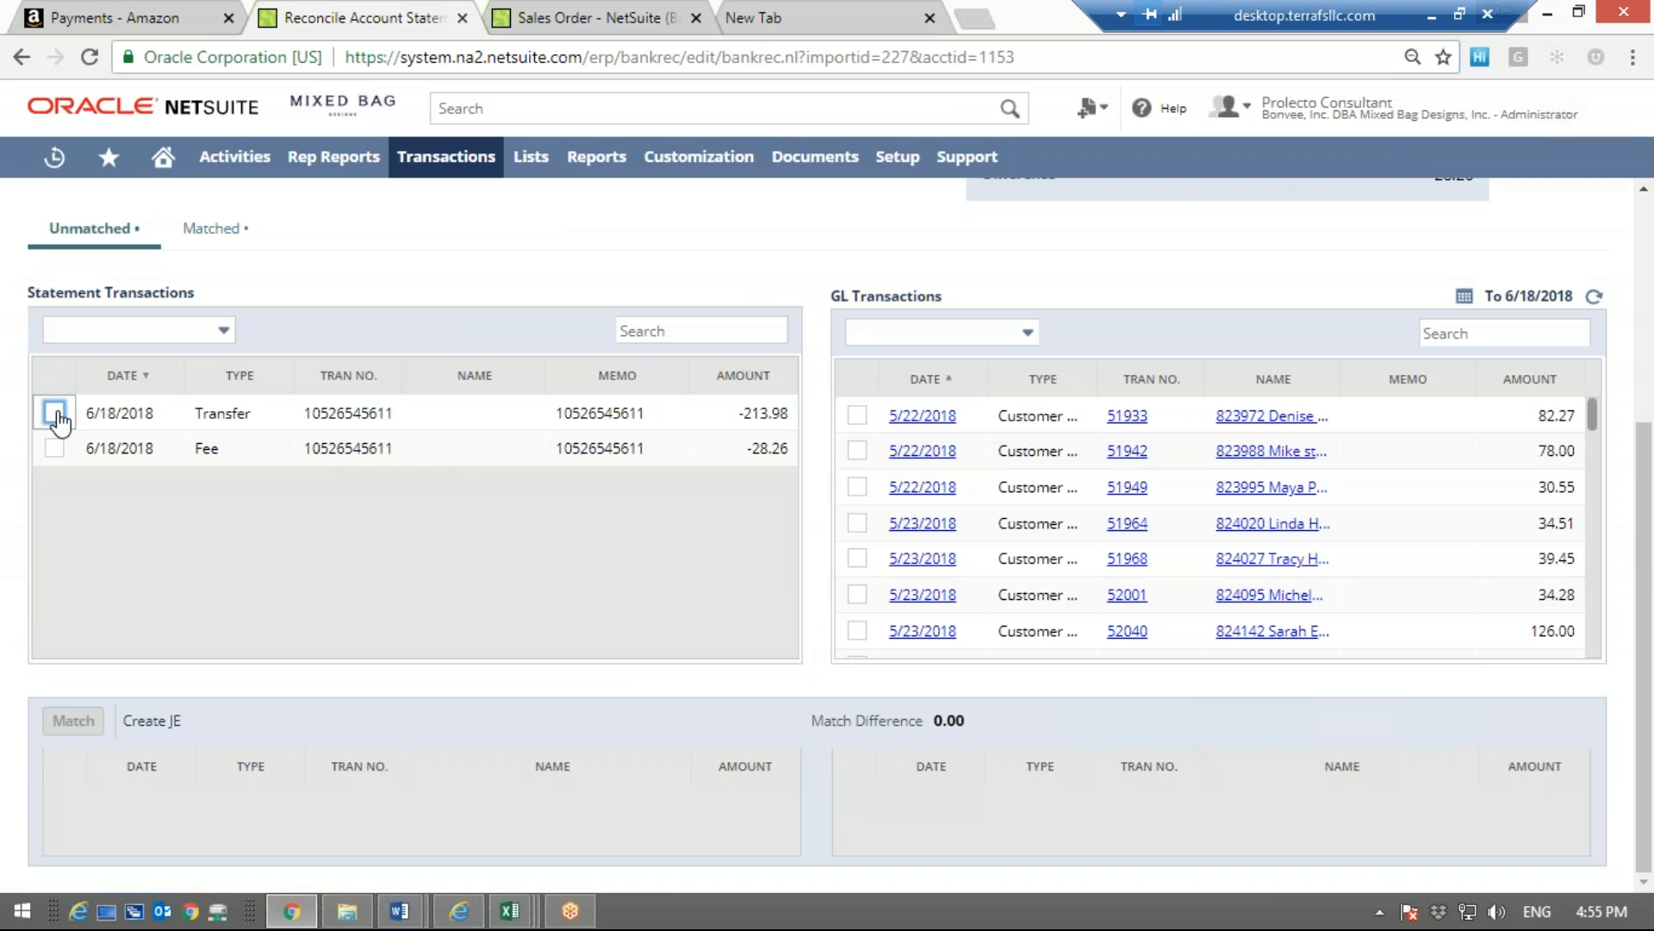
{"action": "left_click", "coordinate": [53, 446]}
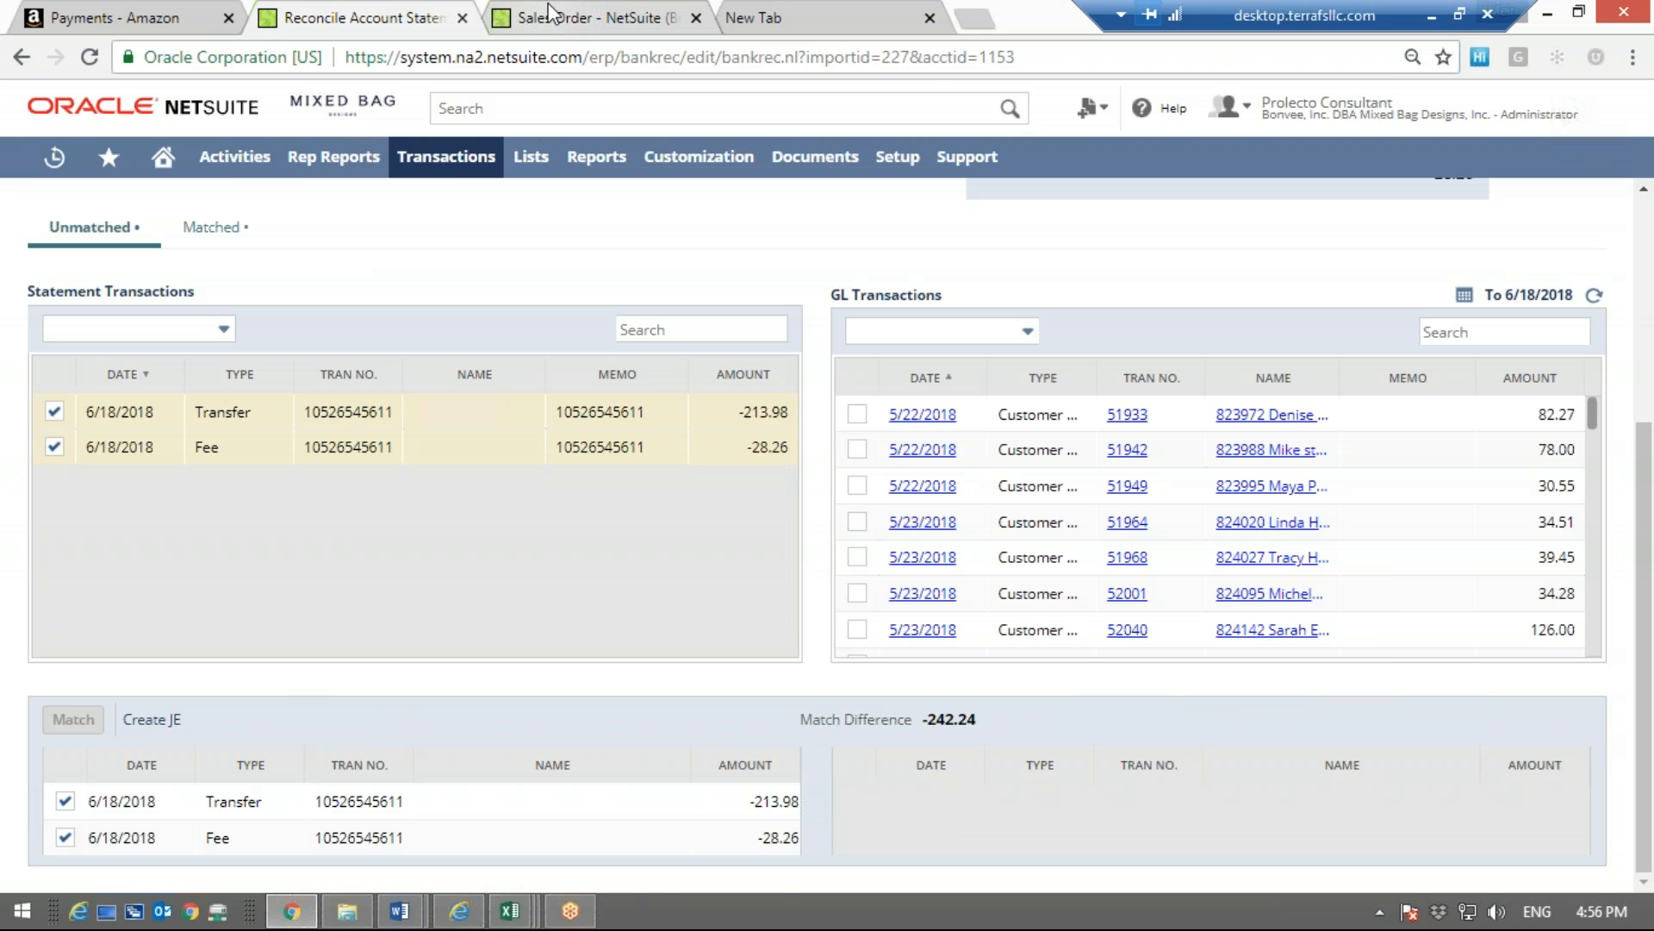
Examine NetSuite's bank transaction options for recording a funds transfer, checking them against the selected transfer in the reconciliation
{"action": "left_click", "coordinate": [586, 17]}
{"action": "left_click", "coordinate": [424, 13]}
{"action": "left_click", "coordinate": [586, 18]}
{"action": "mouse_move", "coordinate": [445, 156]}
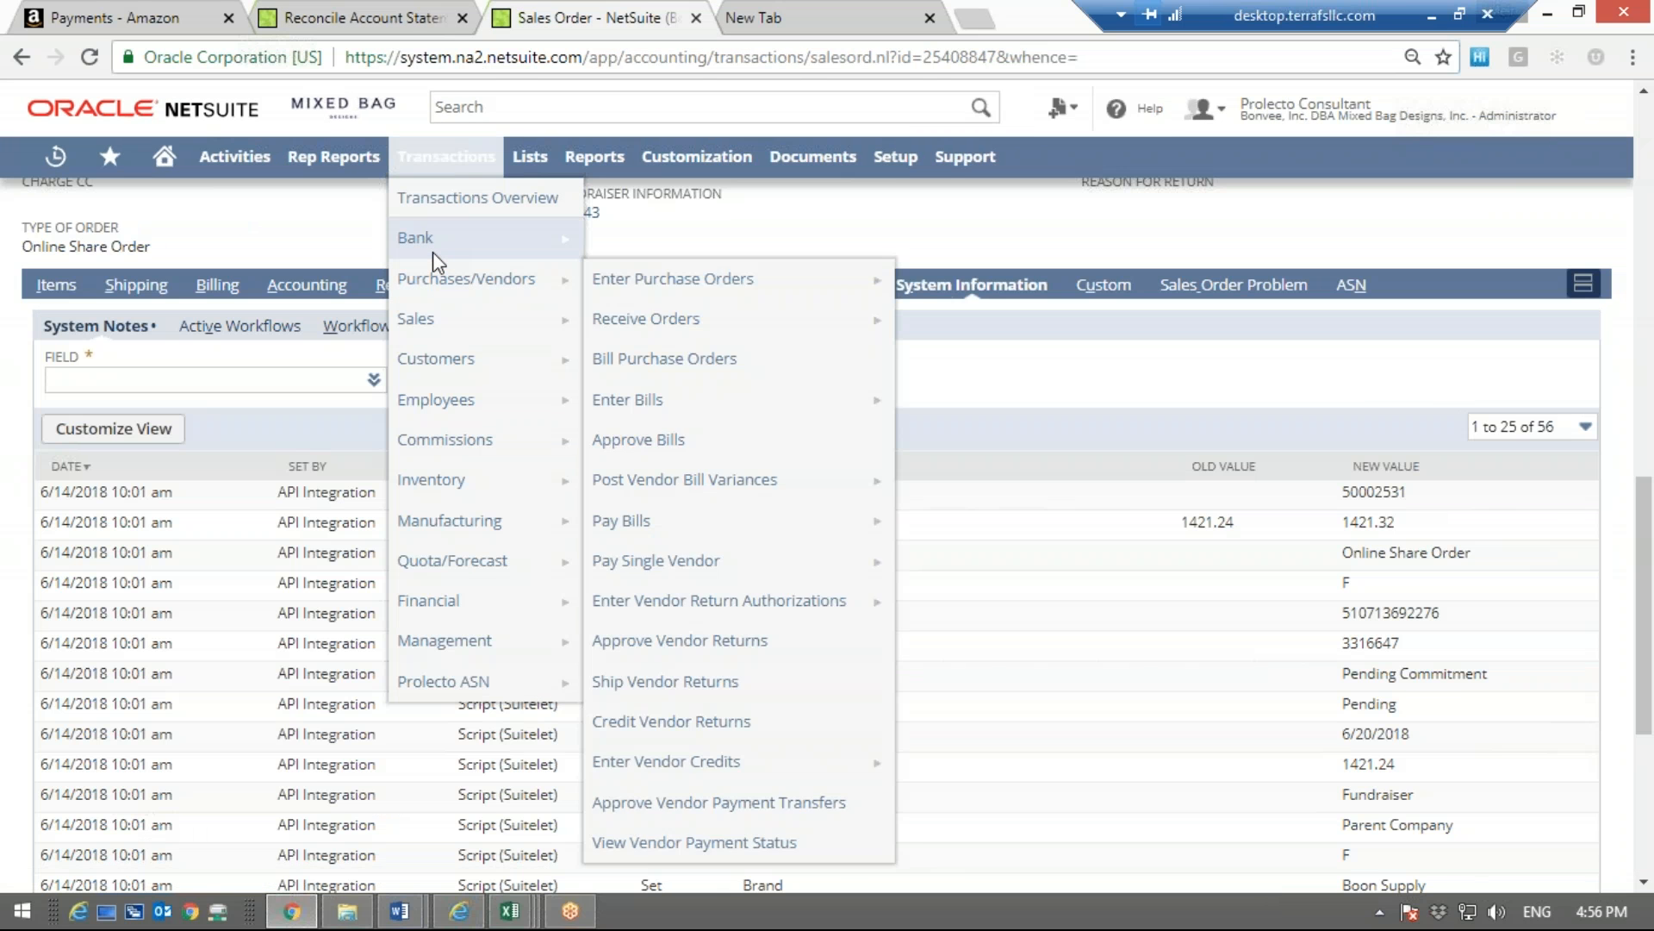
{"action": "left_click", "coordinate": [412, 31]}
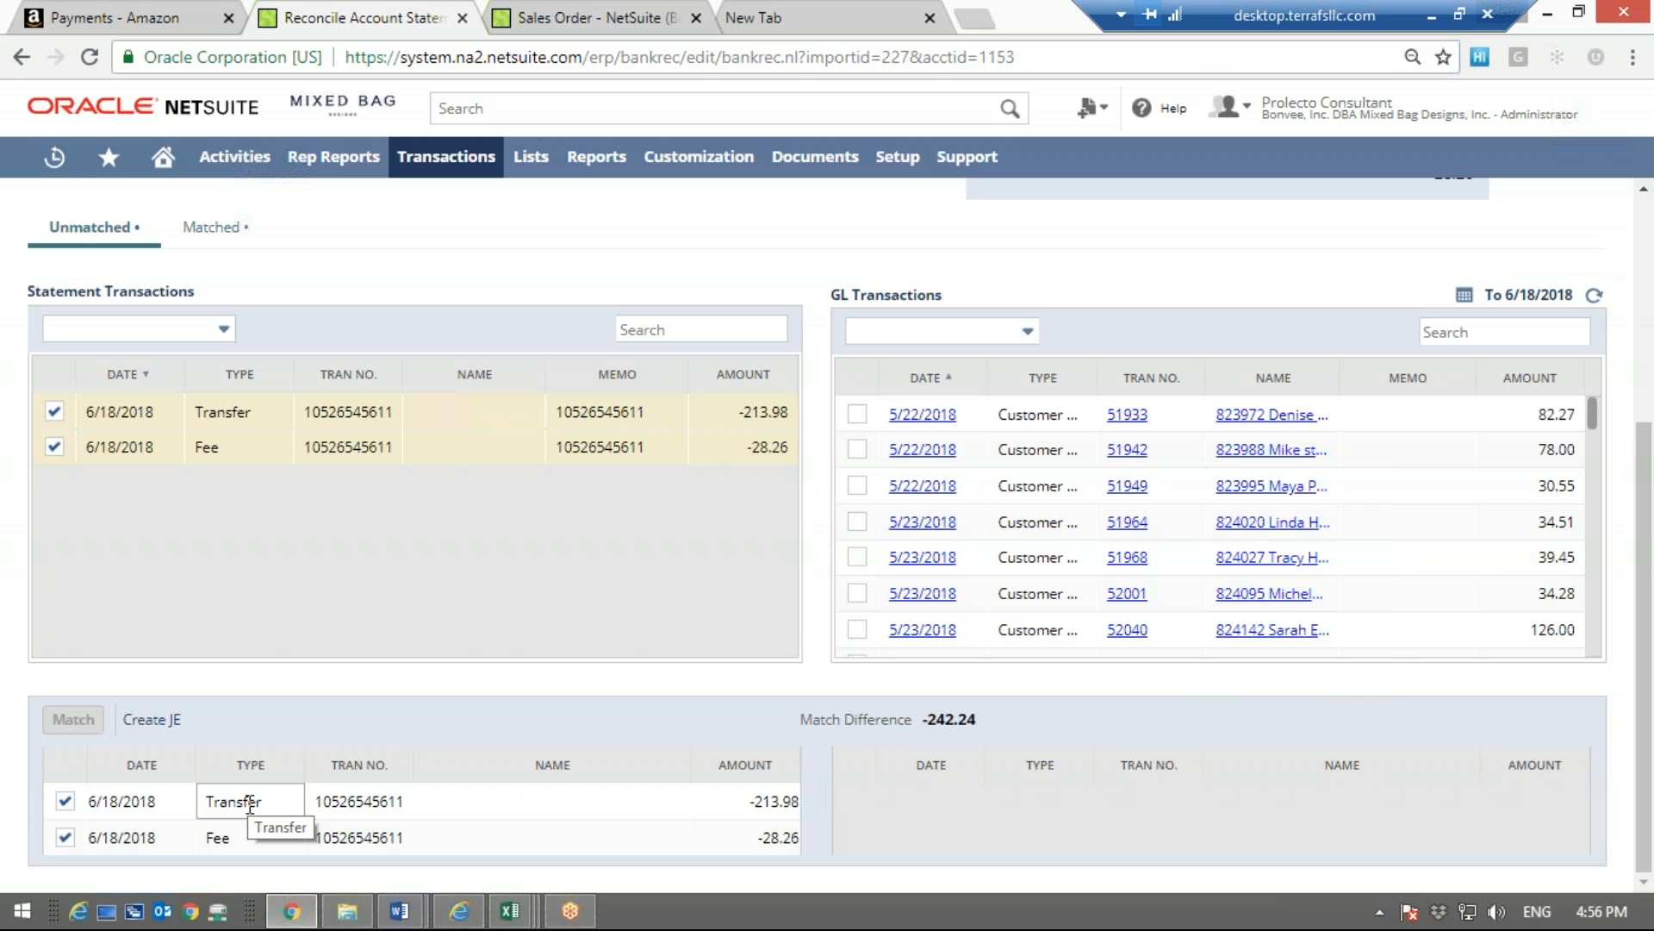
{"action": "left_click", "coordinate": [603, 17]}
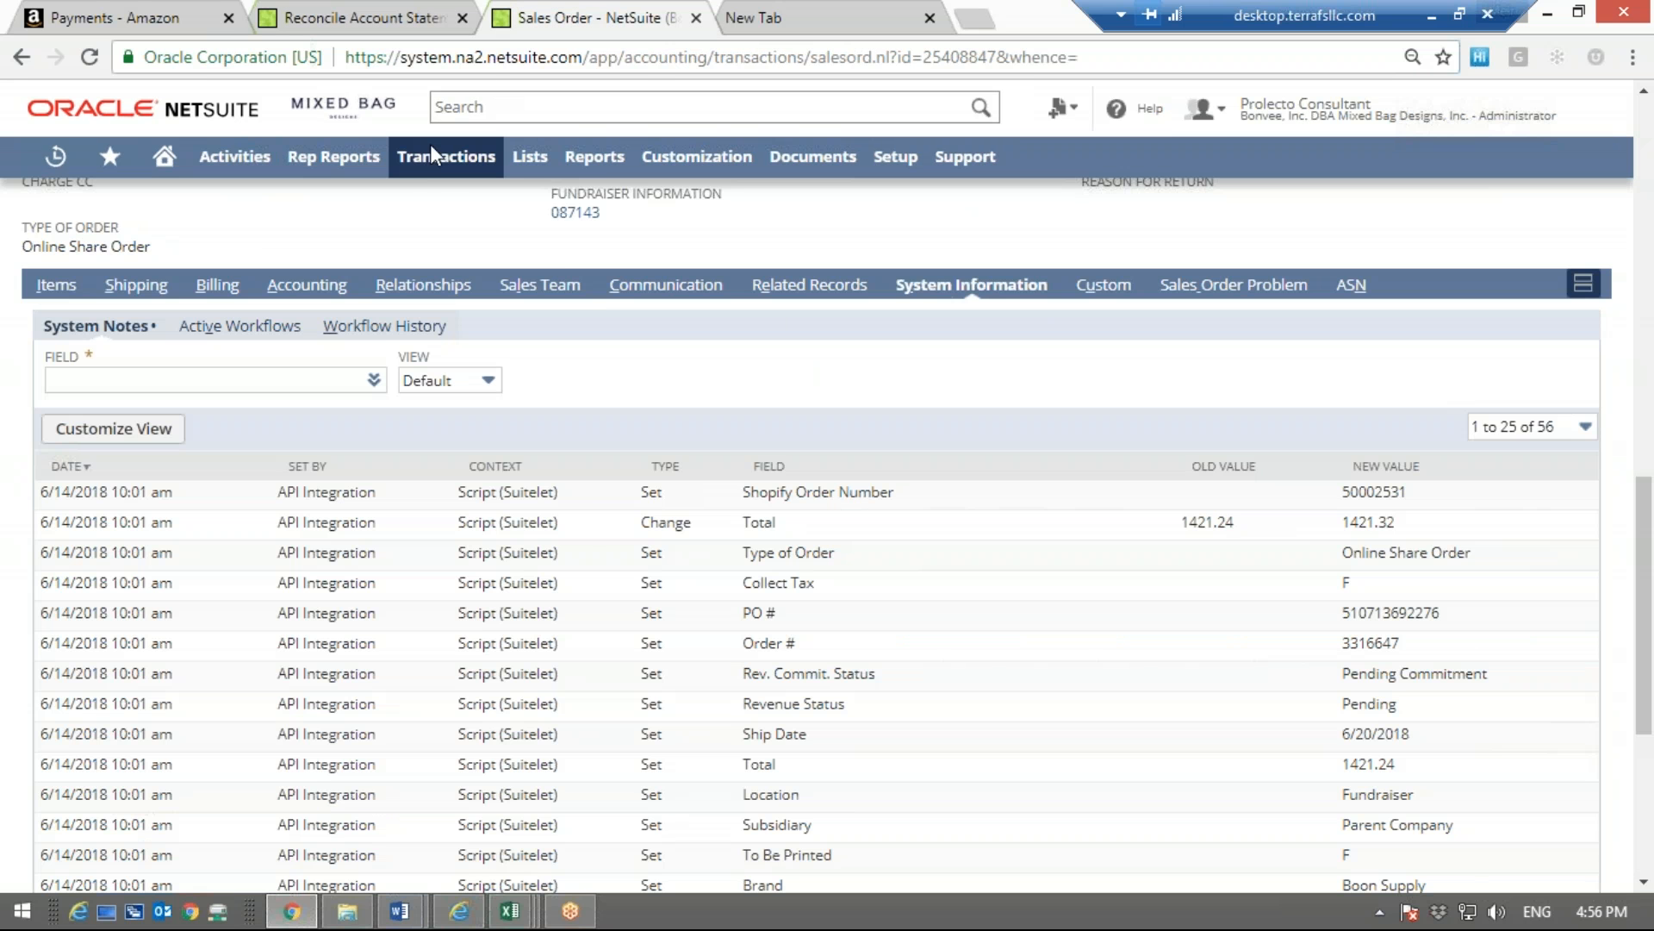
{"action": "mouse_move", "coordinate": [433, 155]}
{"action": "mouse_move", "coordinate": [426, 241]}
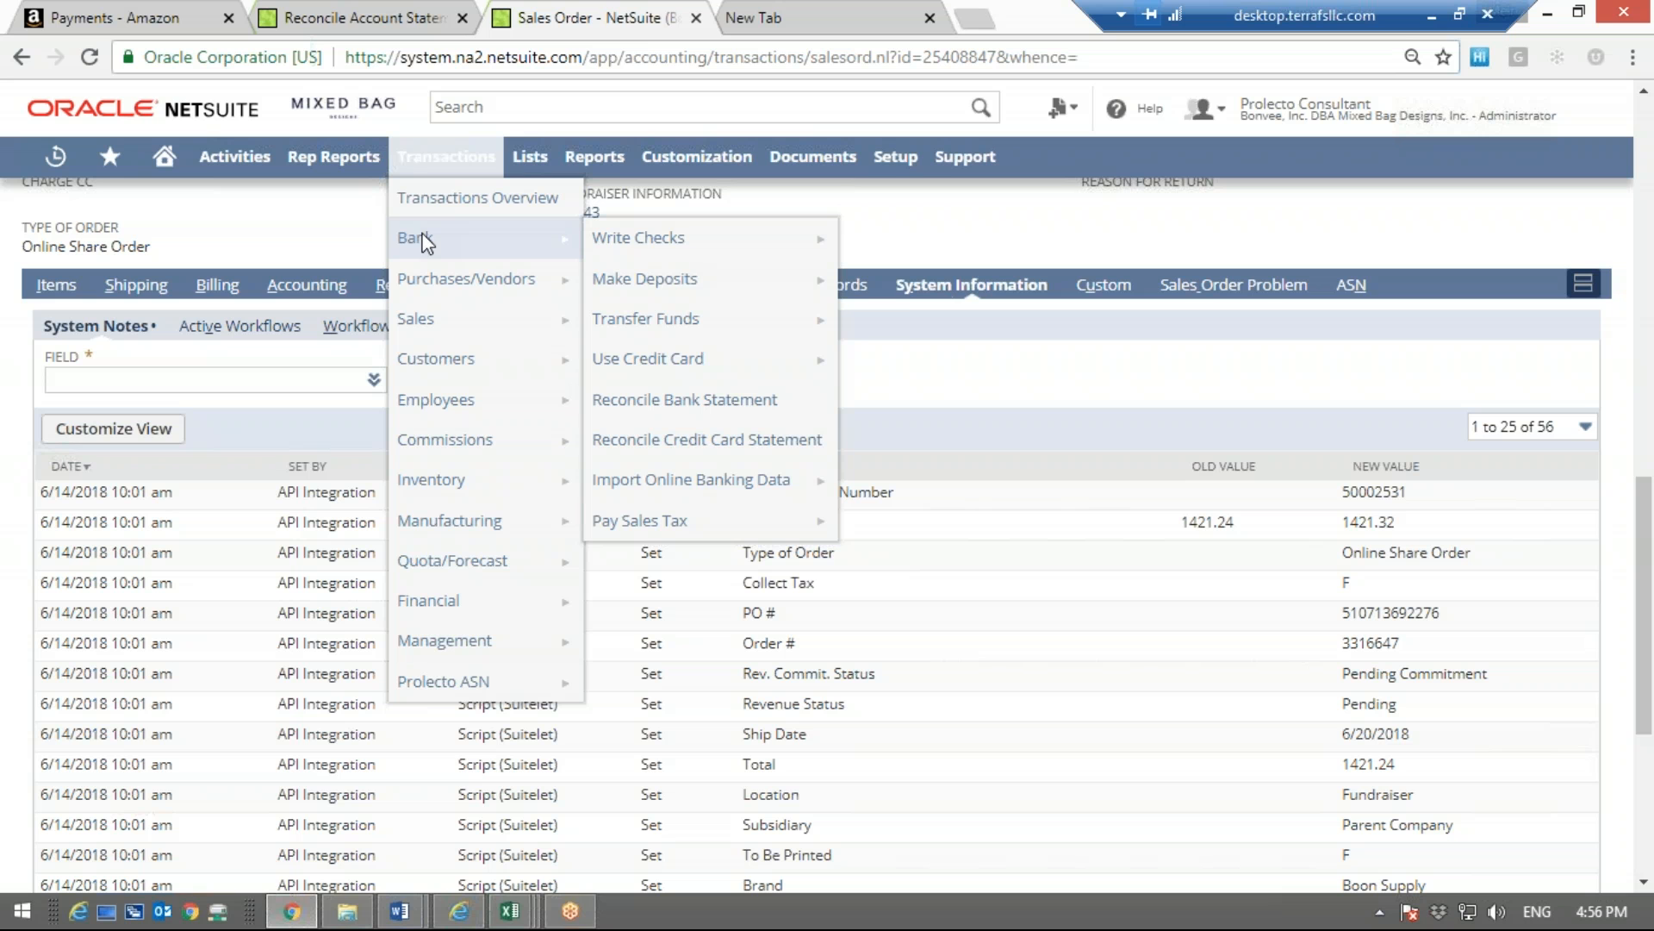
{"action": "mouse_move", "coordinate": [699, 326]}
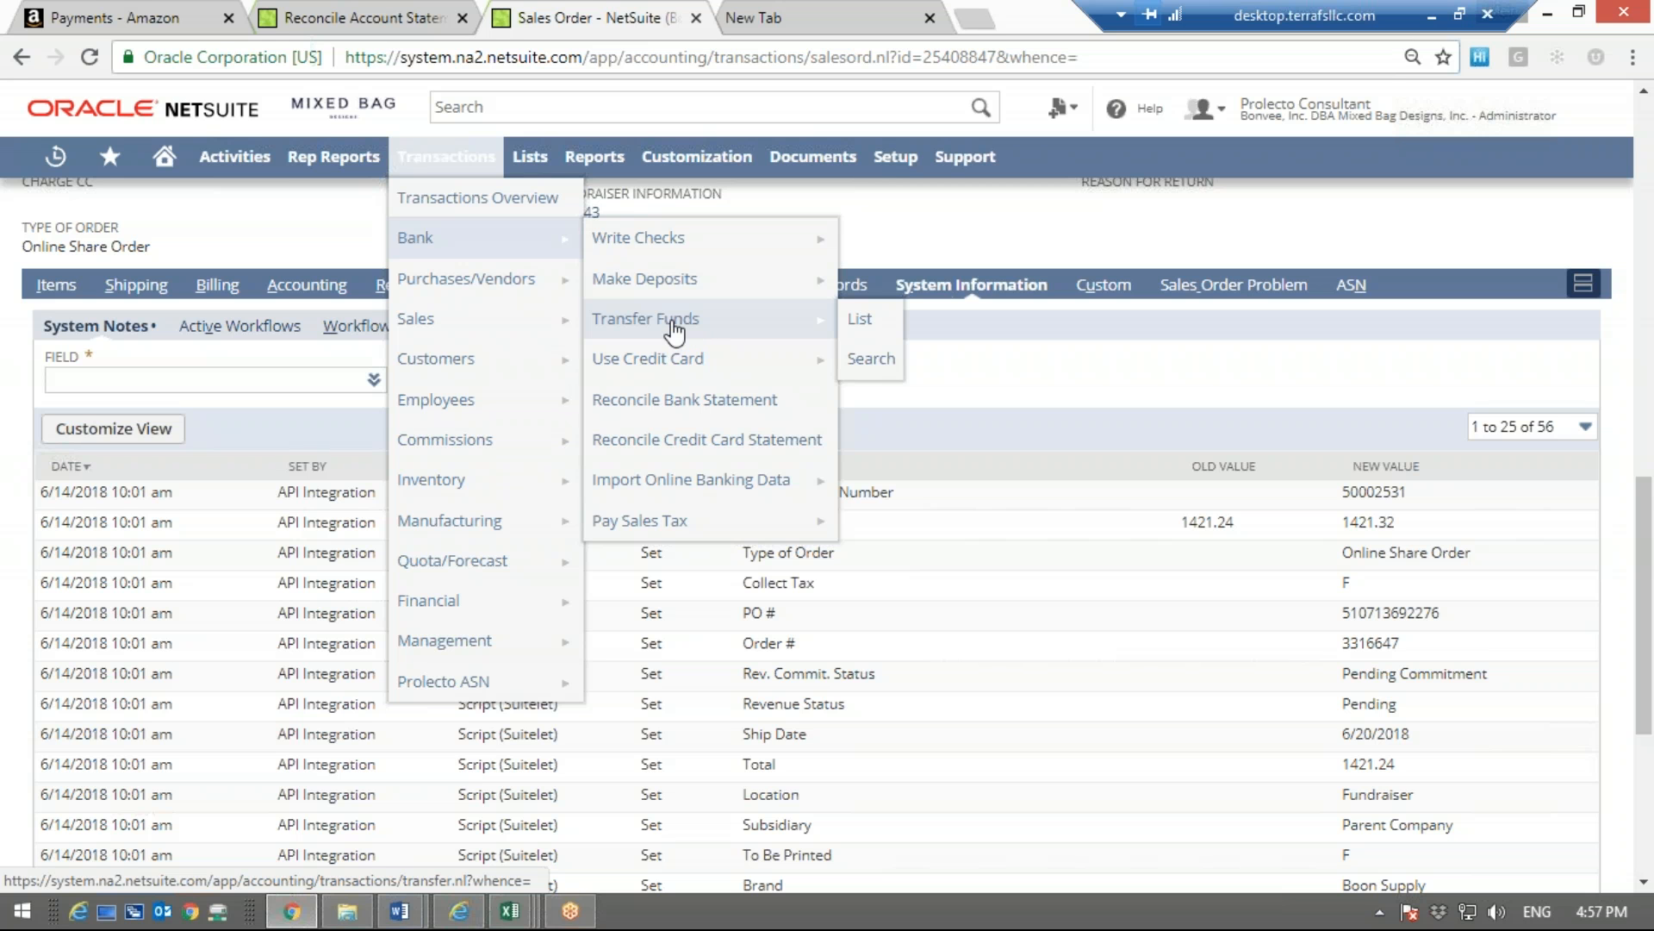
{"action": "left_click", "coordinate": [403, 17]}
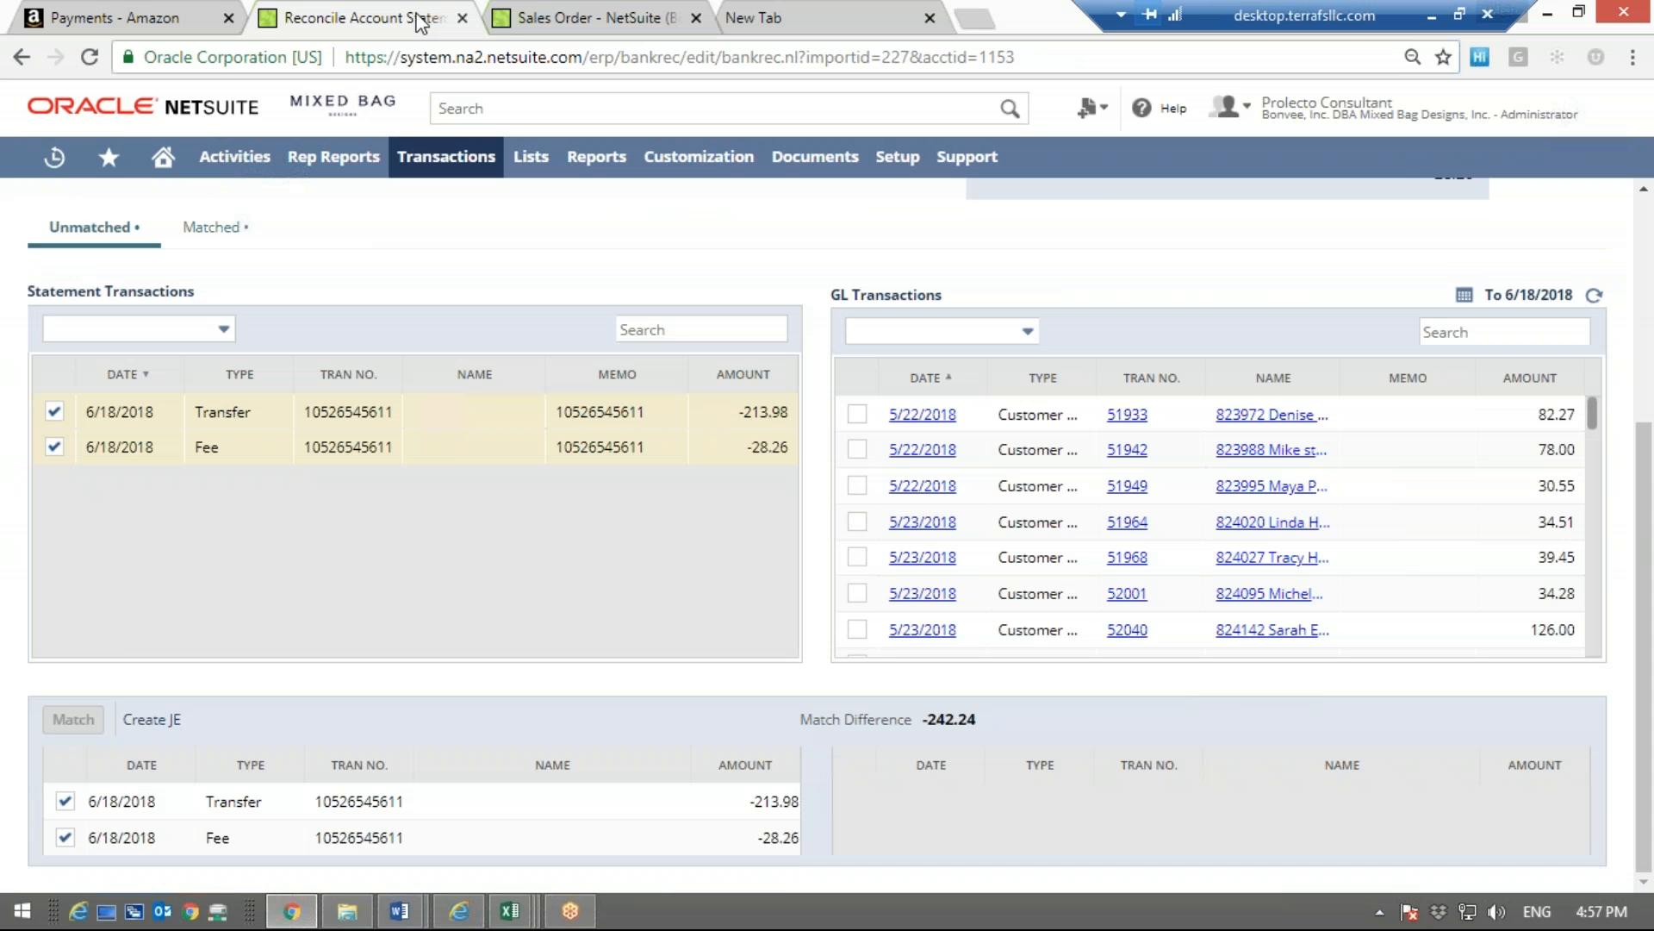
Open a blank Transfer Funds form, view the available source accounts, and return to the reconciliation
{"action": "left_click", "coordinate": [578, 6]}
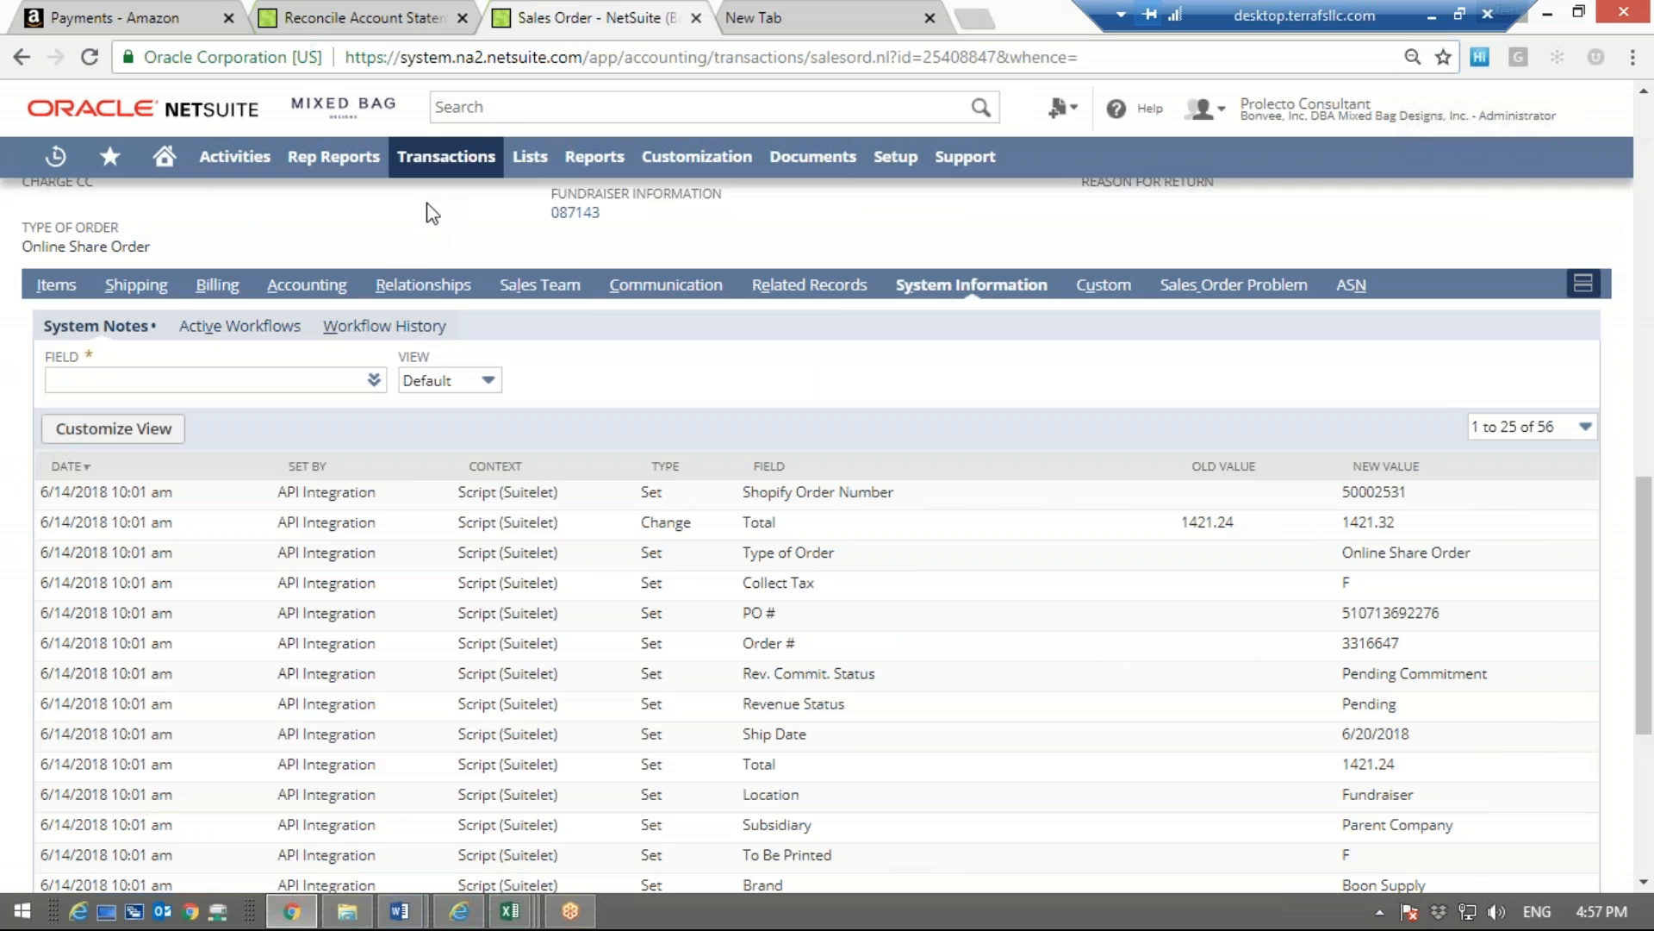
{"action": "mouse_move", "coordinate": [536, 236]}
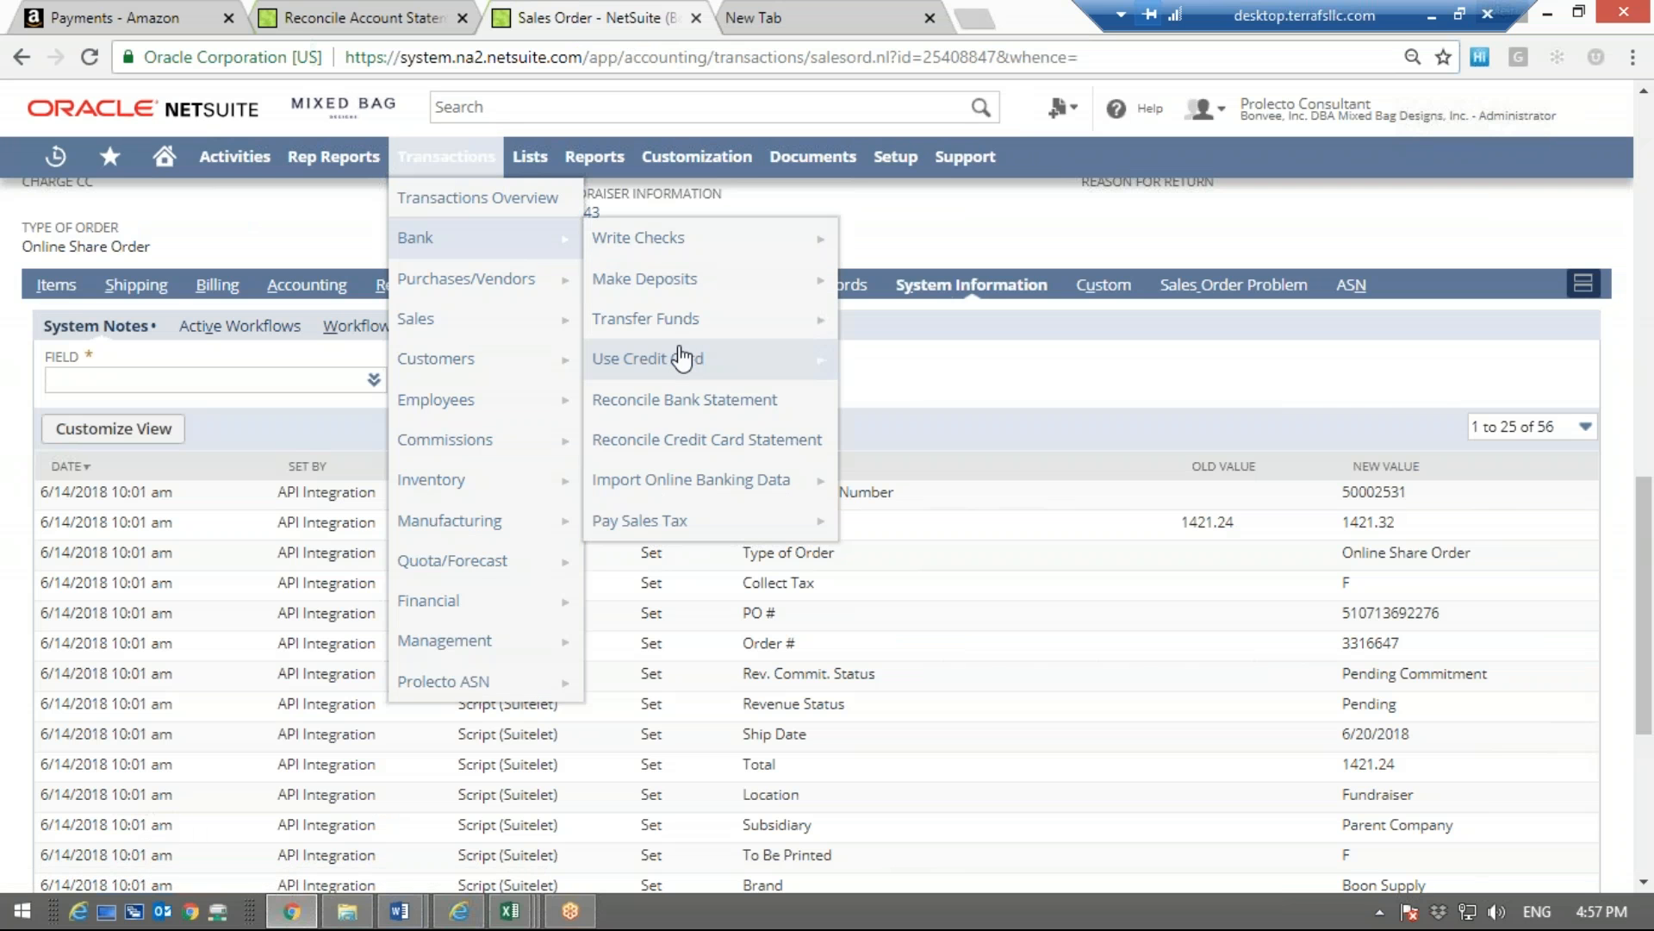
{"action": "left_click", "coordinate": [681, 318]}
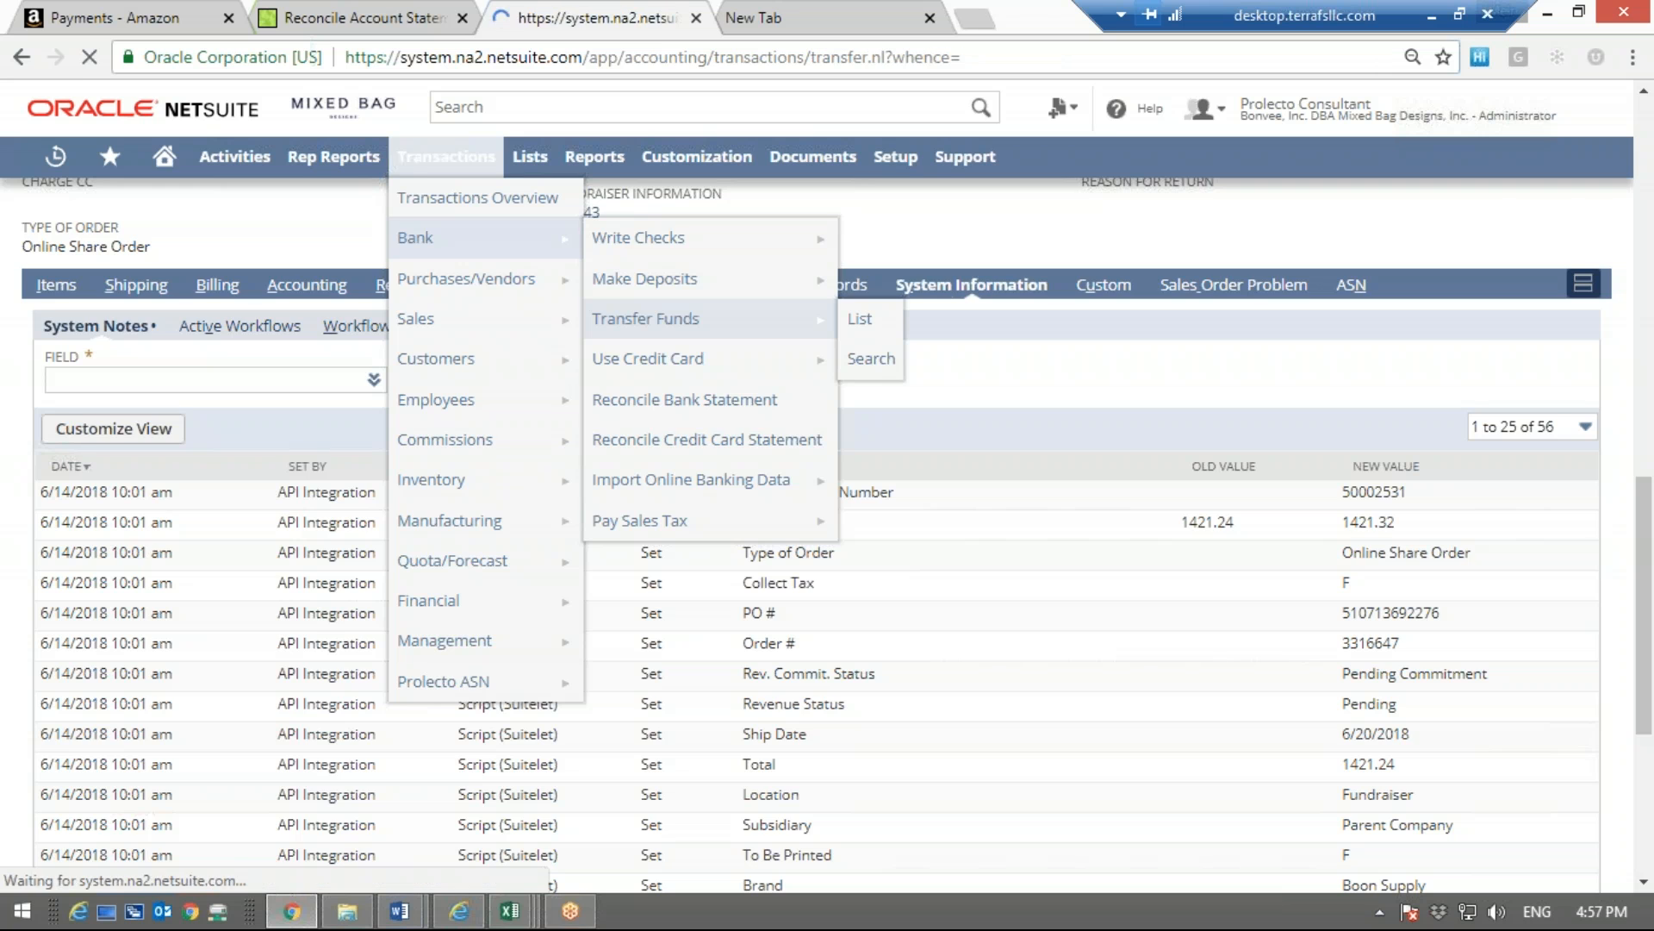
{"action": "left_click", "coordinate": [196, 409]}
{"action": "left_click_drag", "start_coordinate": [543, 499], "coordinate": [538, 567]}
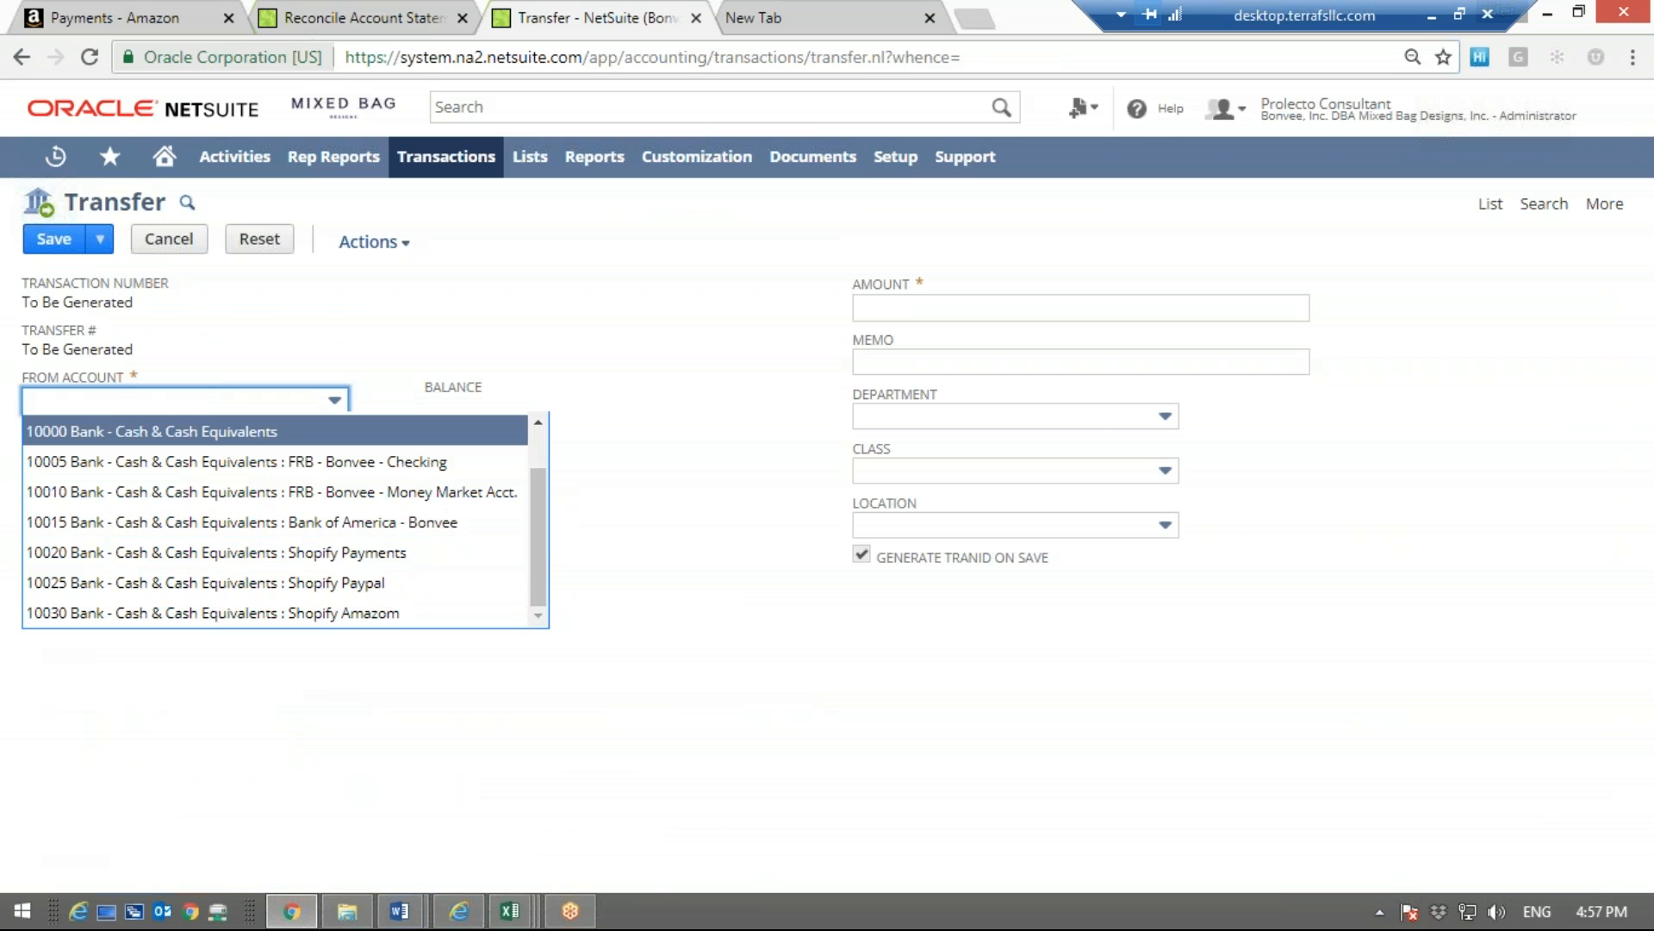
{"action": "left_click", "coordinate": [310, 17]}
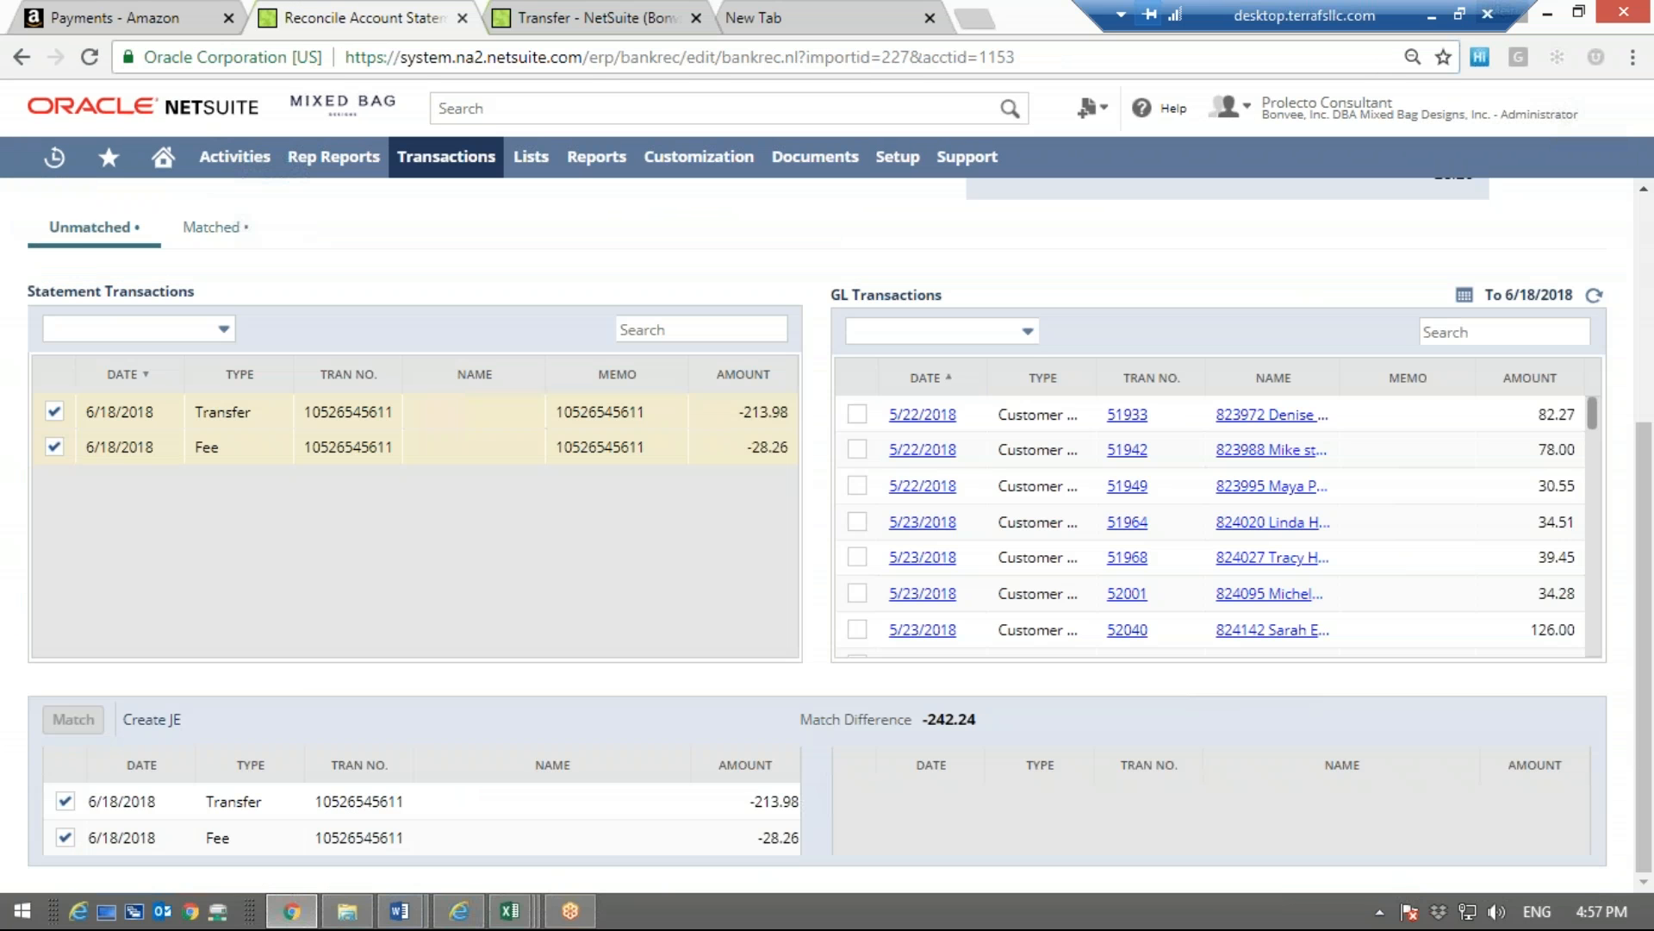
Generate a custom date range transaction report from 06/01/2018 to 06/18/2018 in Amazon Payments
{"action": "left_click", "coordinate": [122, 11]}
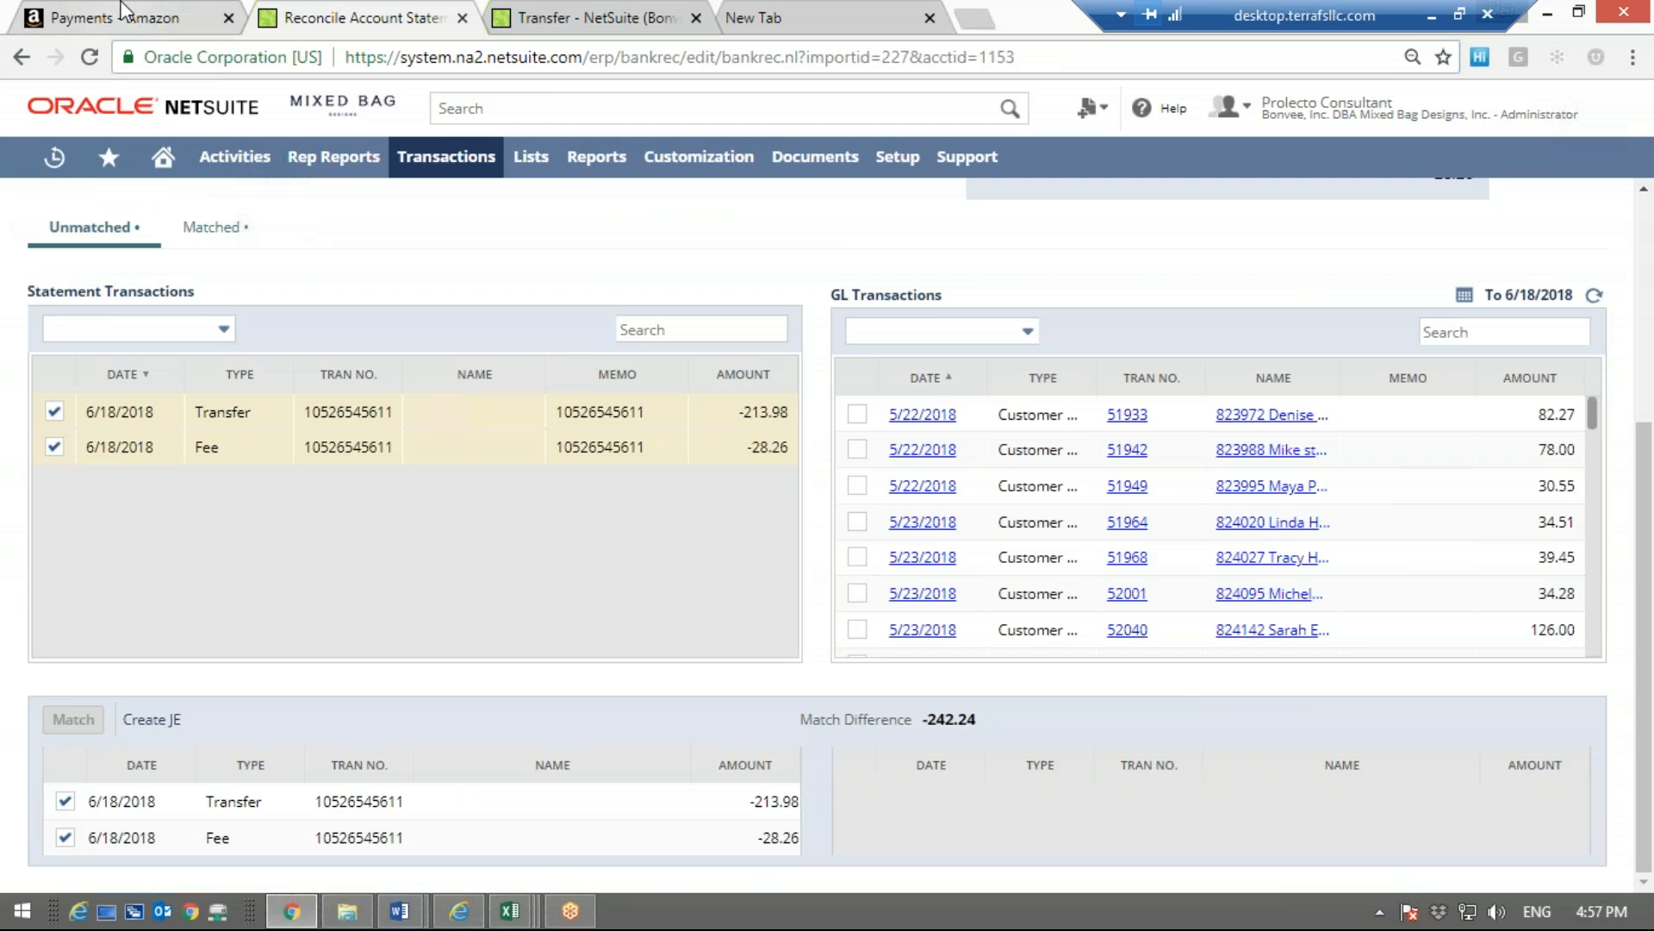
{"action": "scroll", "coordinate": [1146, 441], "scroll_direction": "up", "scroll_amount": 5}
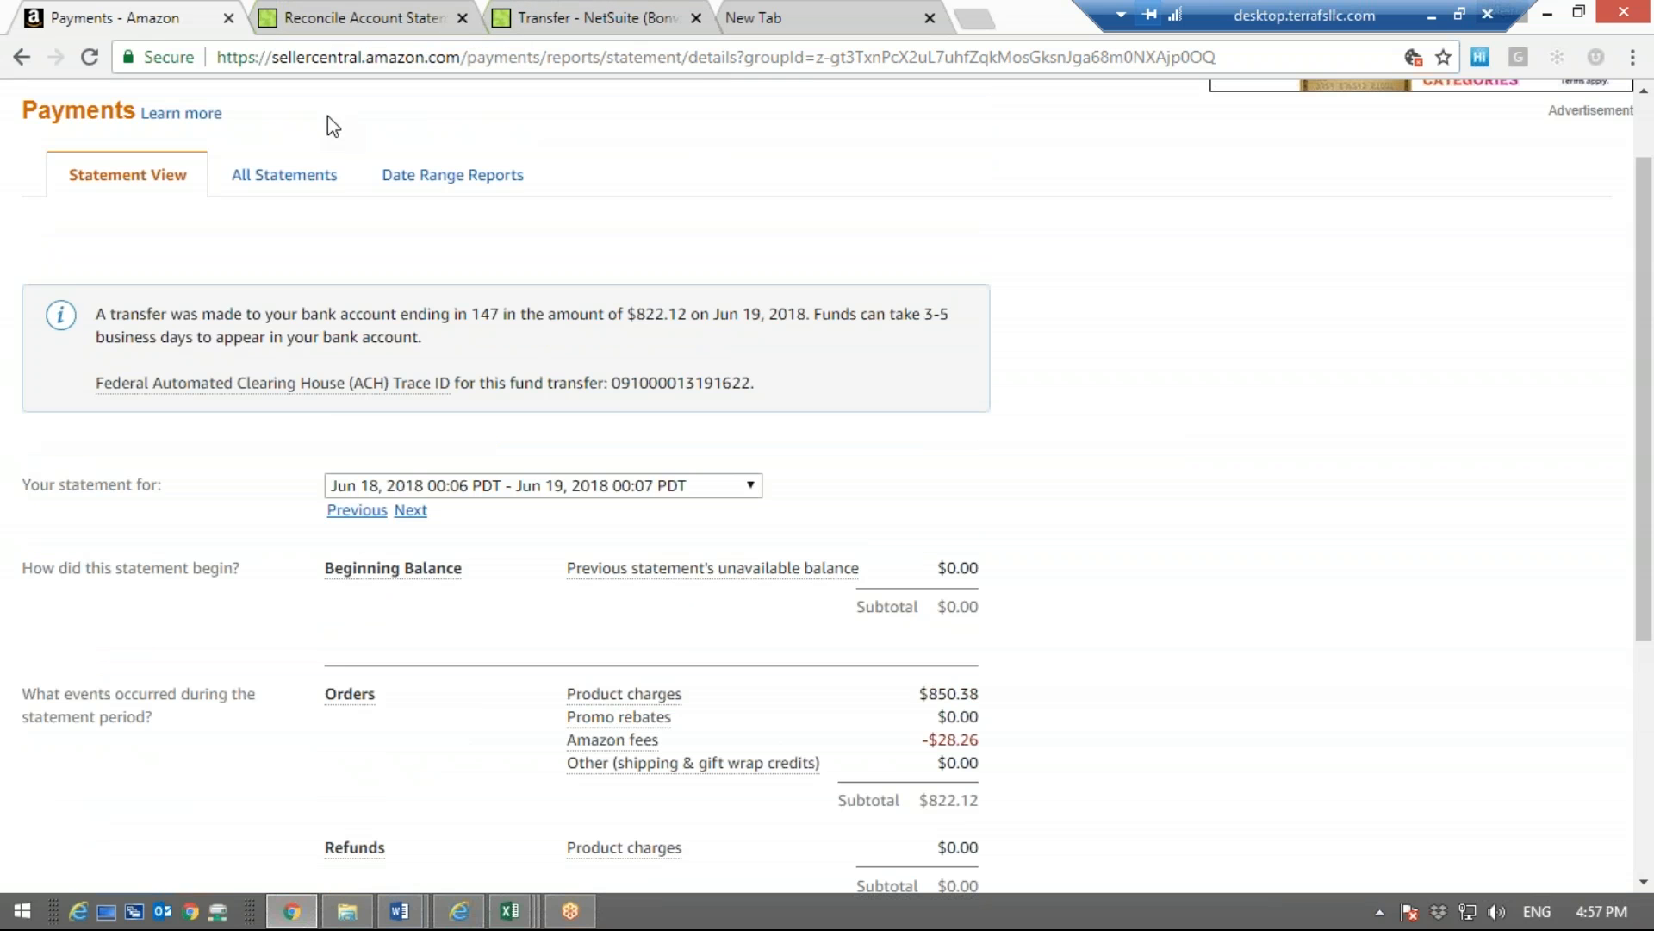
{"action": "left_click", "coordinate": [447, 196]}
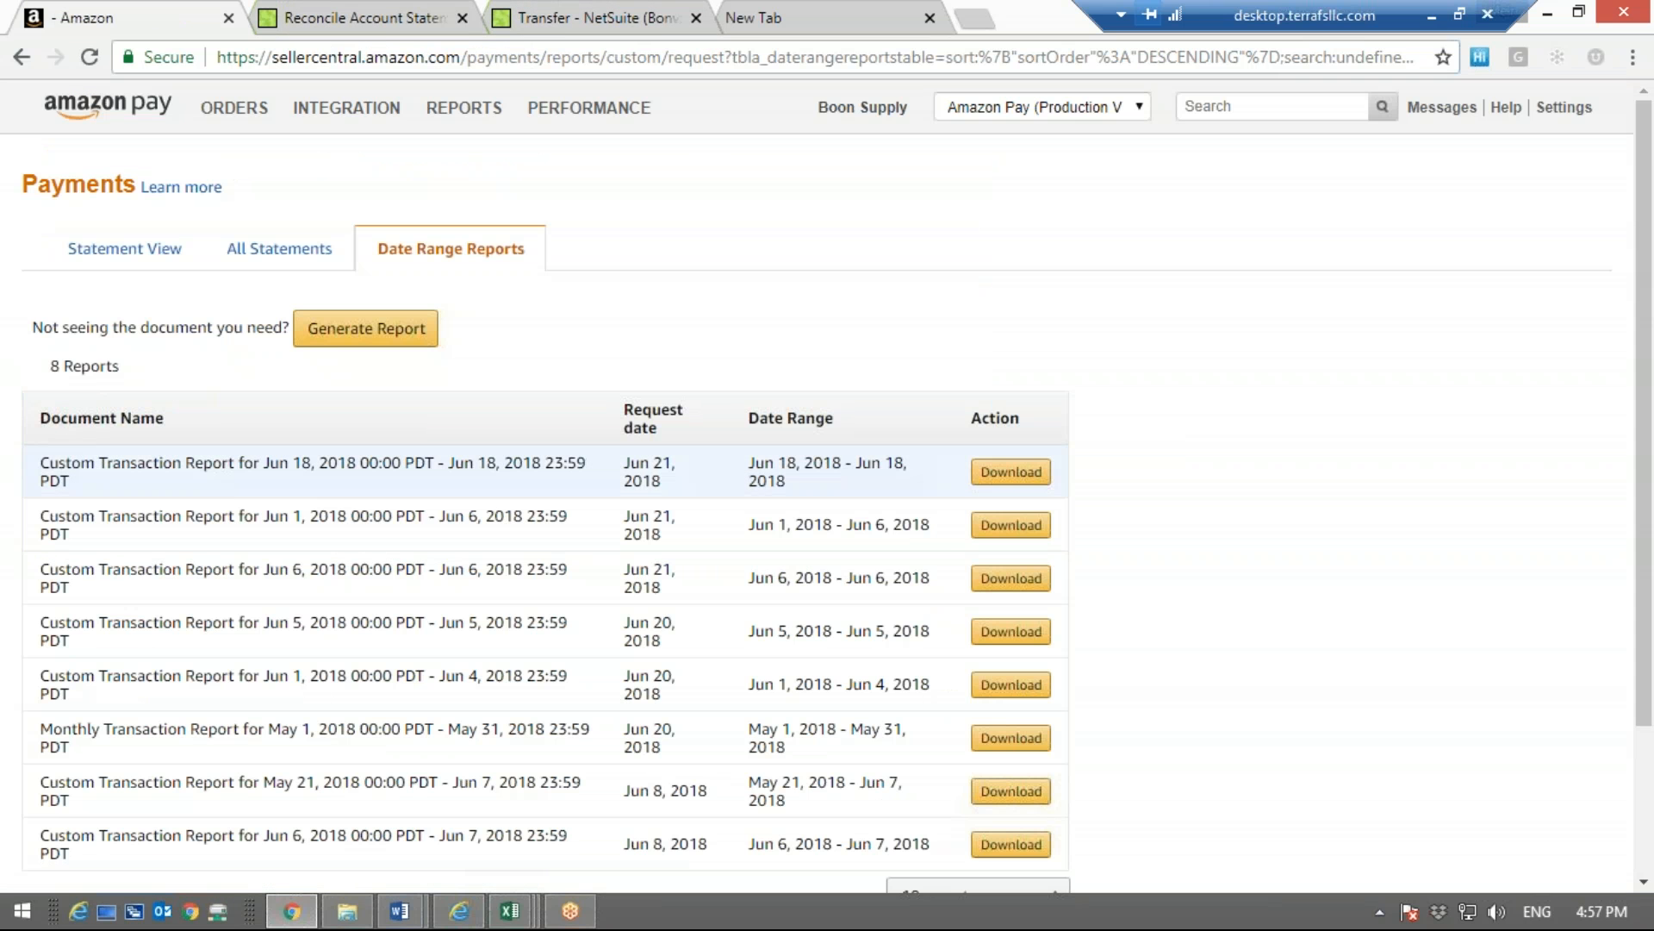
{"action": "left_click", "coordinate": [366, 338]}
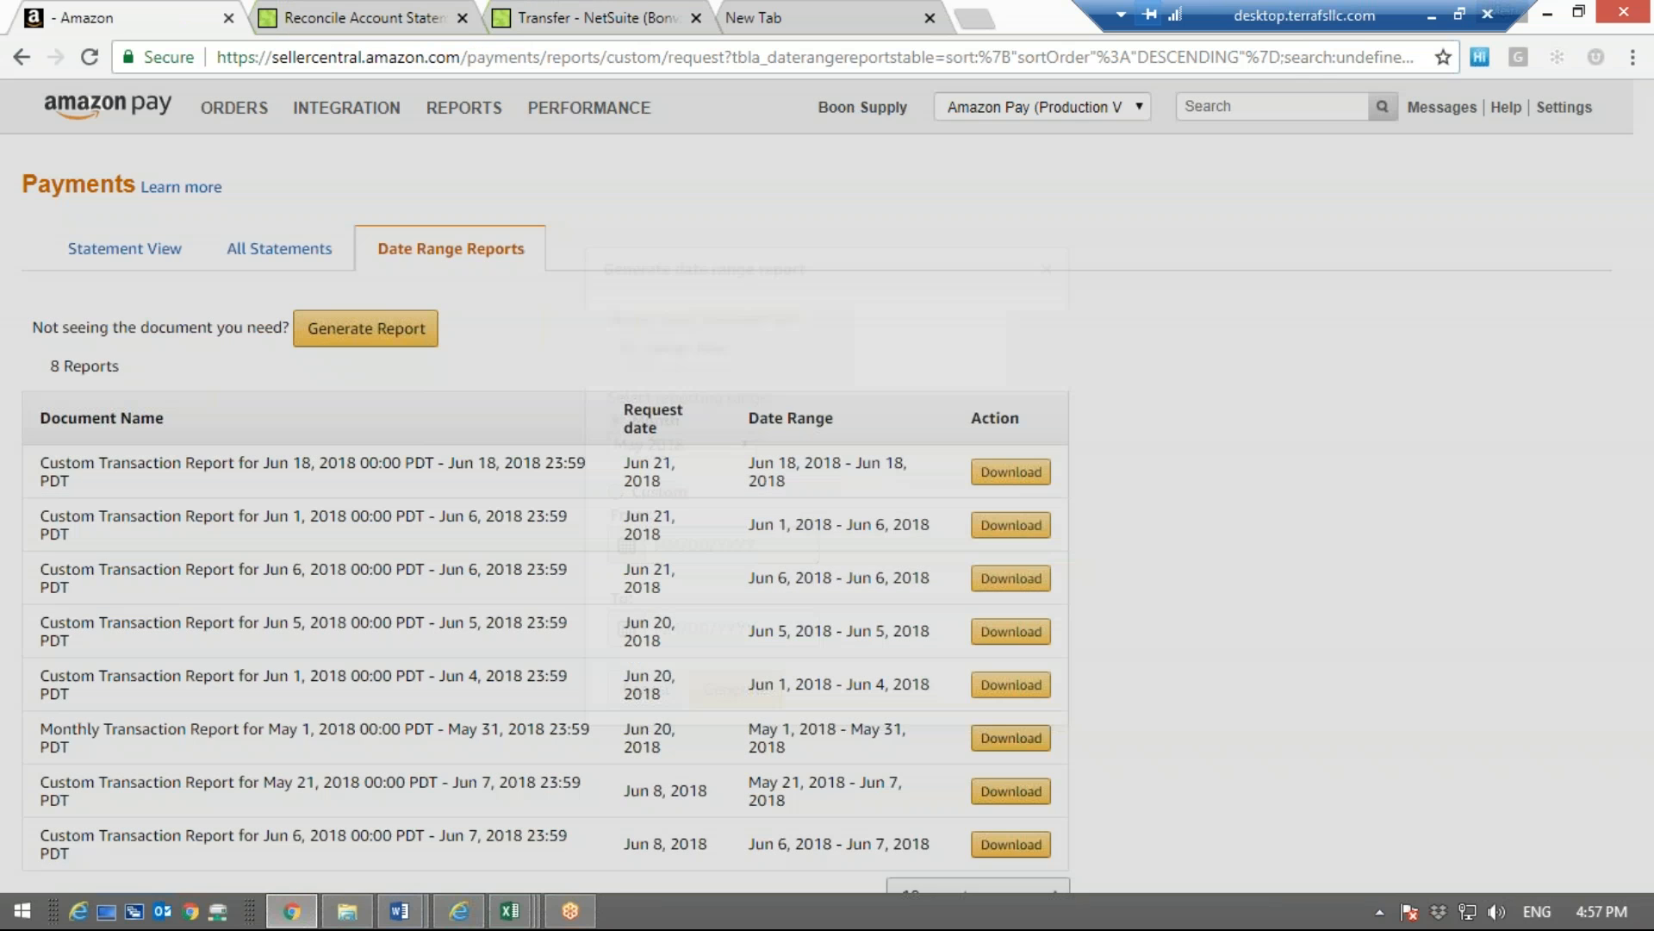
{"action": "left_click", "coordinate": [685, 545]}
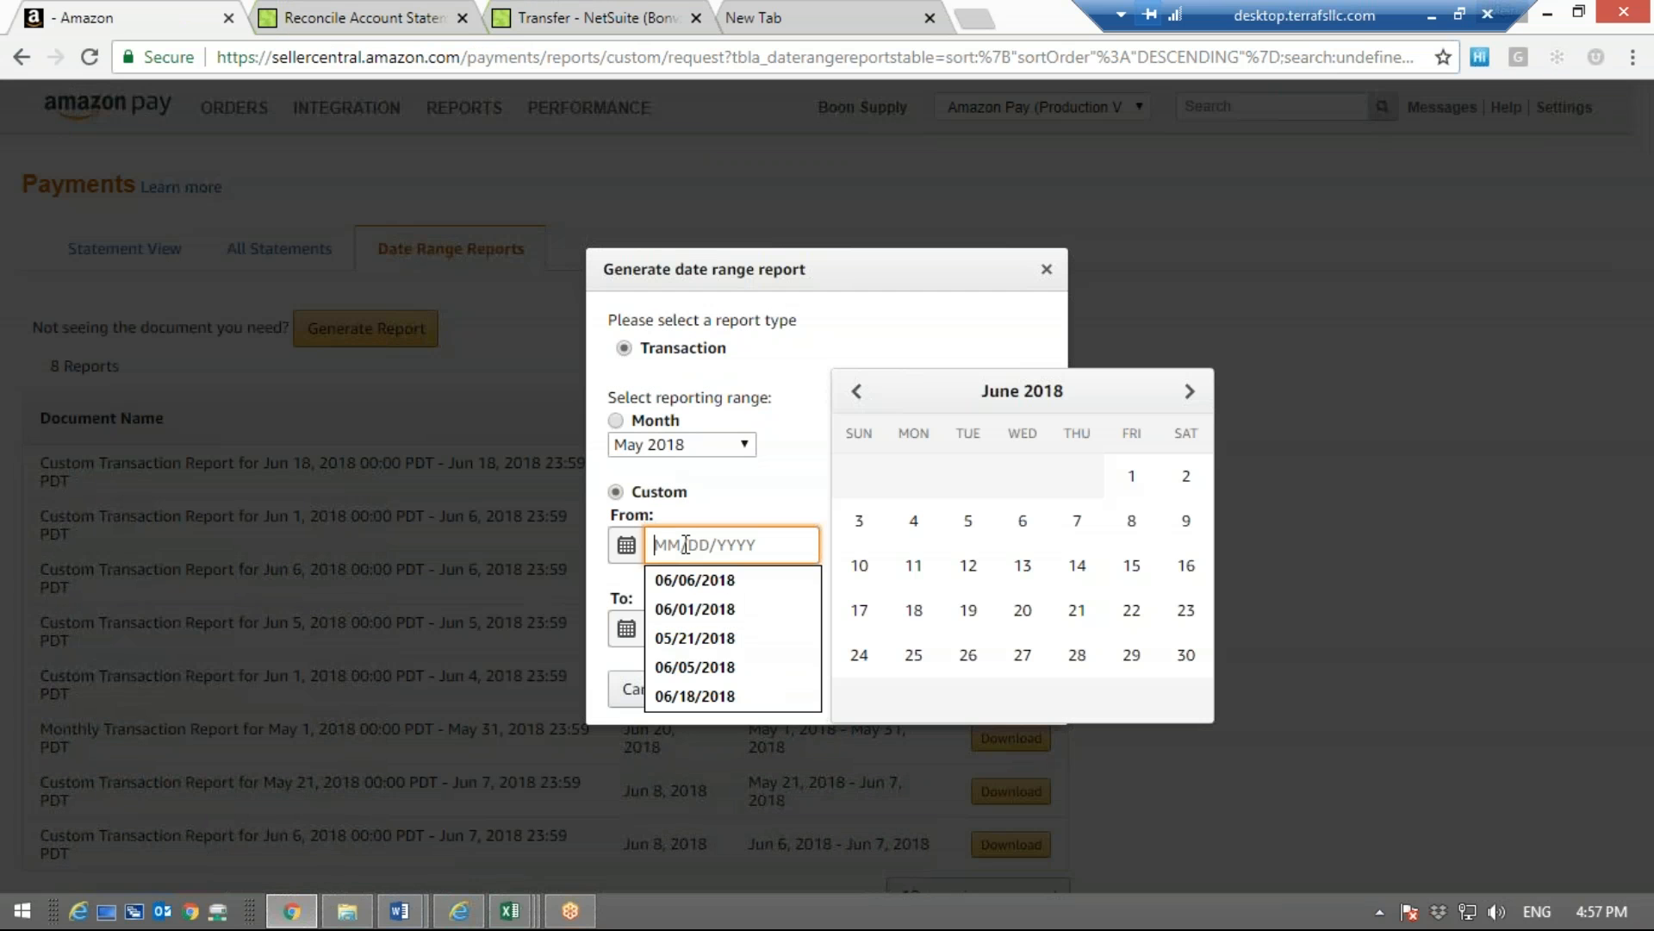
{"action": "left_click", "coordinate": [1130, 470]}
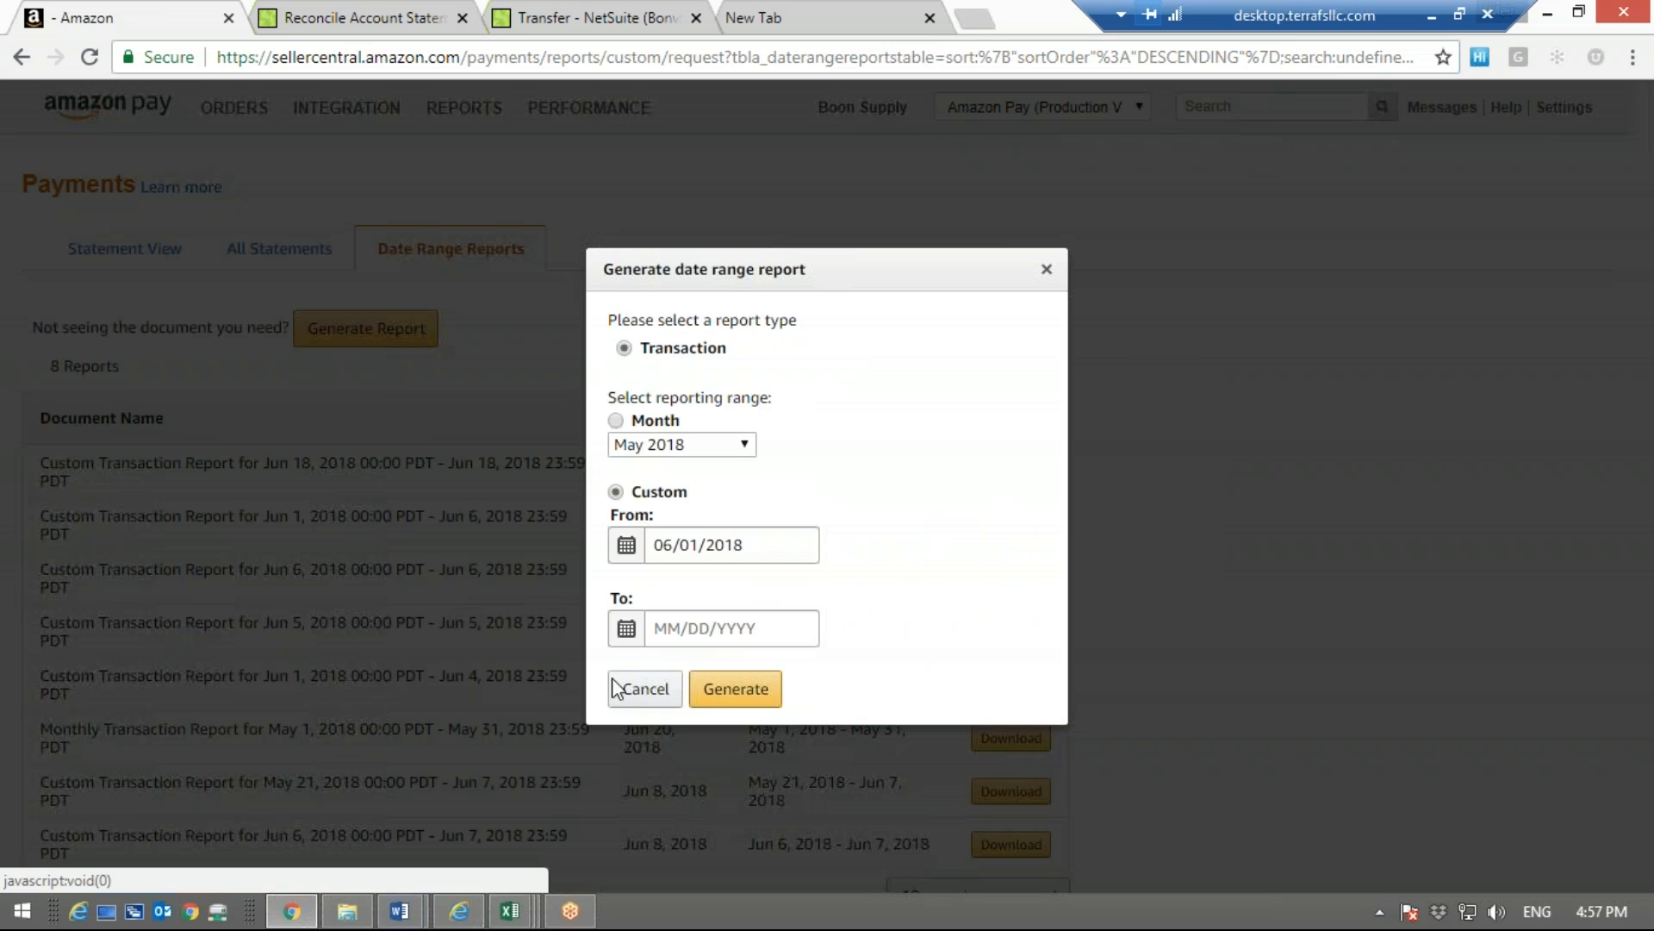
{"action": "left_click", "coordinate": [708, 630]}
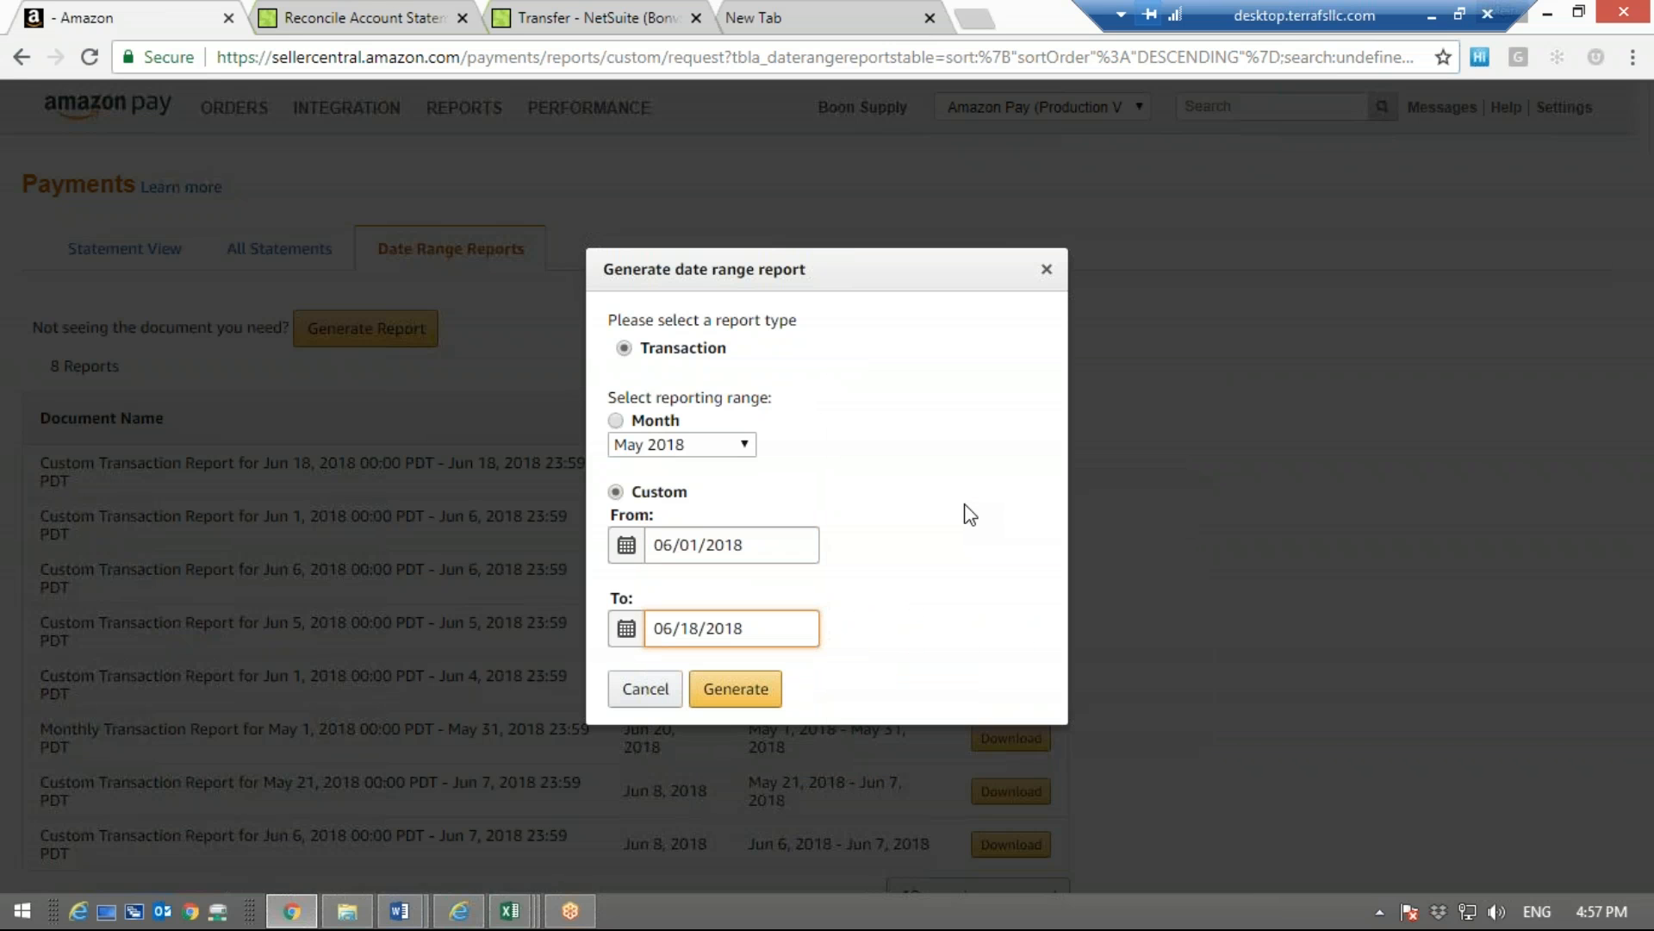
{"action": "left_click", "coordinate": [748, 690]}
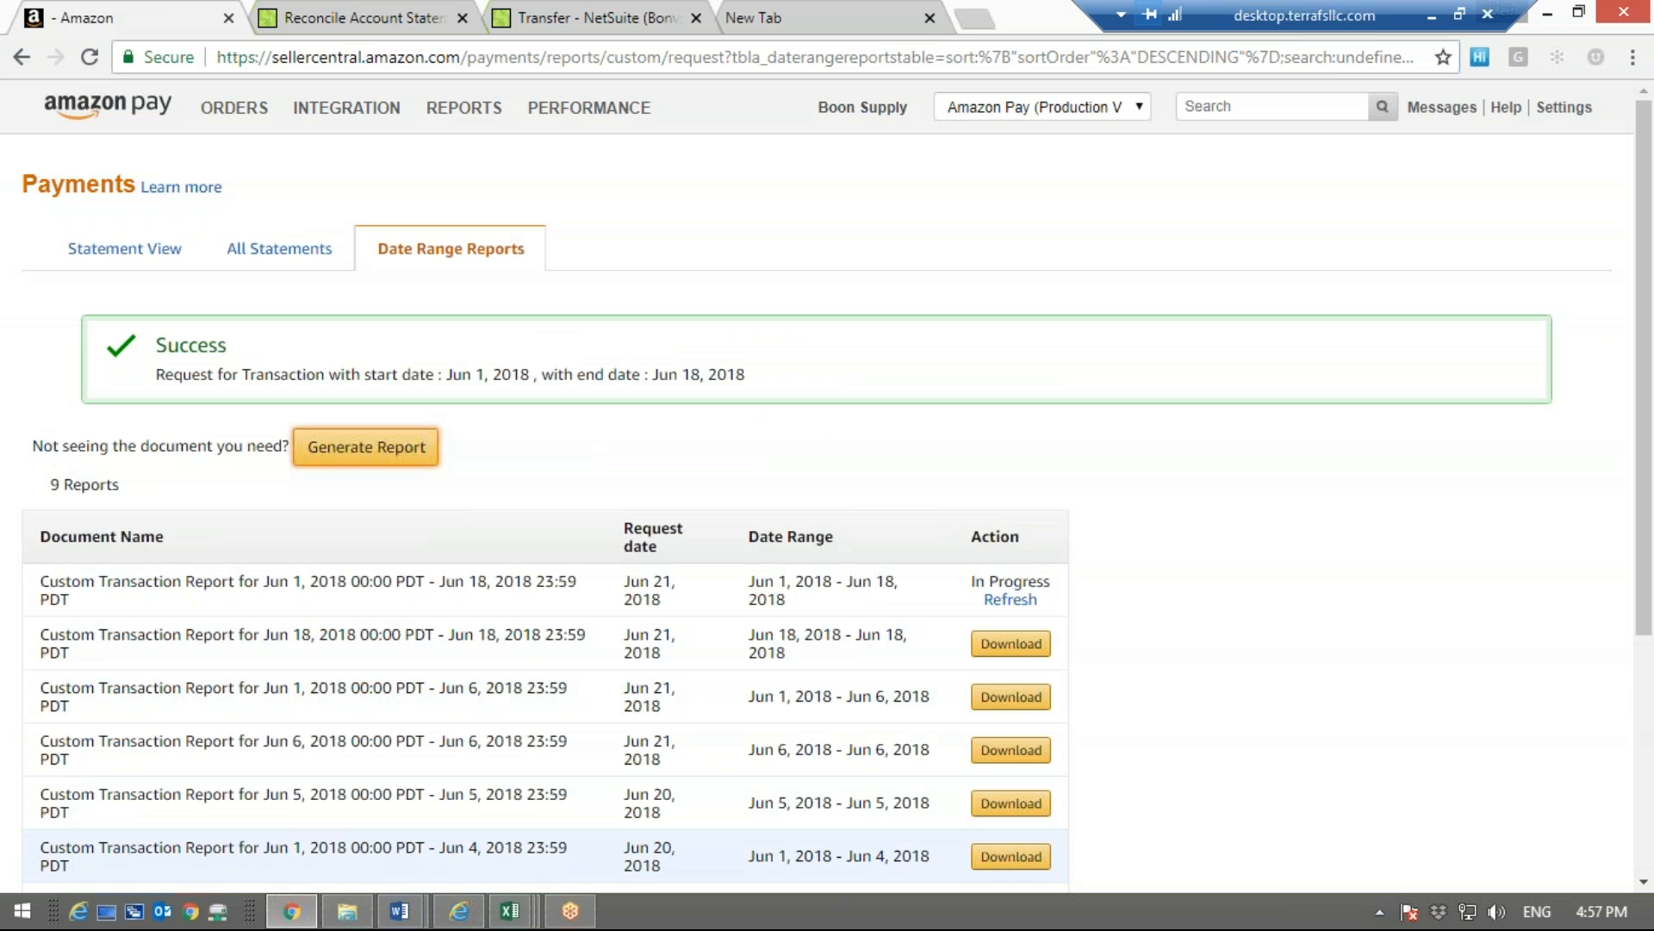
Look over the sample Amazon payout file in Excel, and return to the Amazon date range reports
{"action": "mouse_move", "coordinate": [511, 911]}
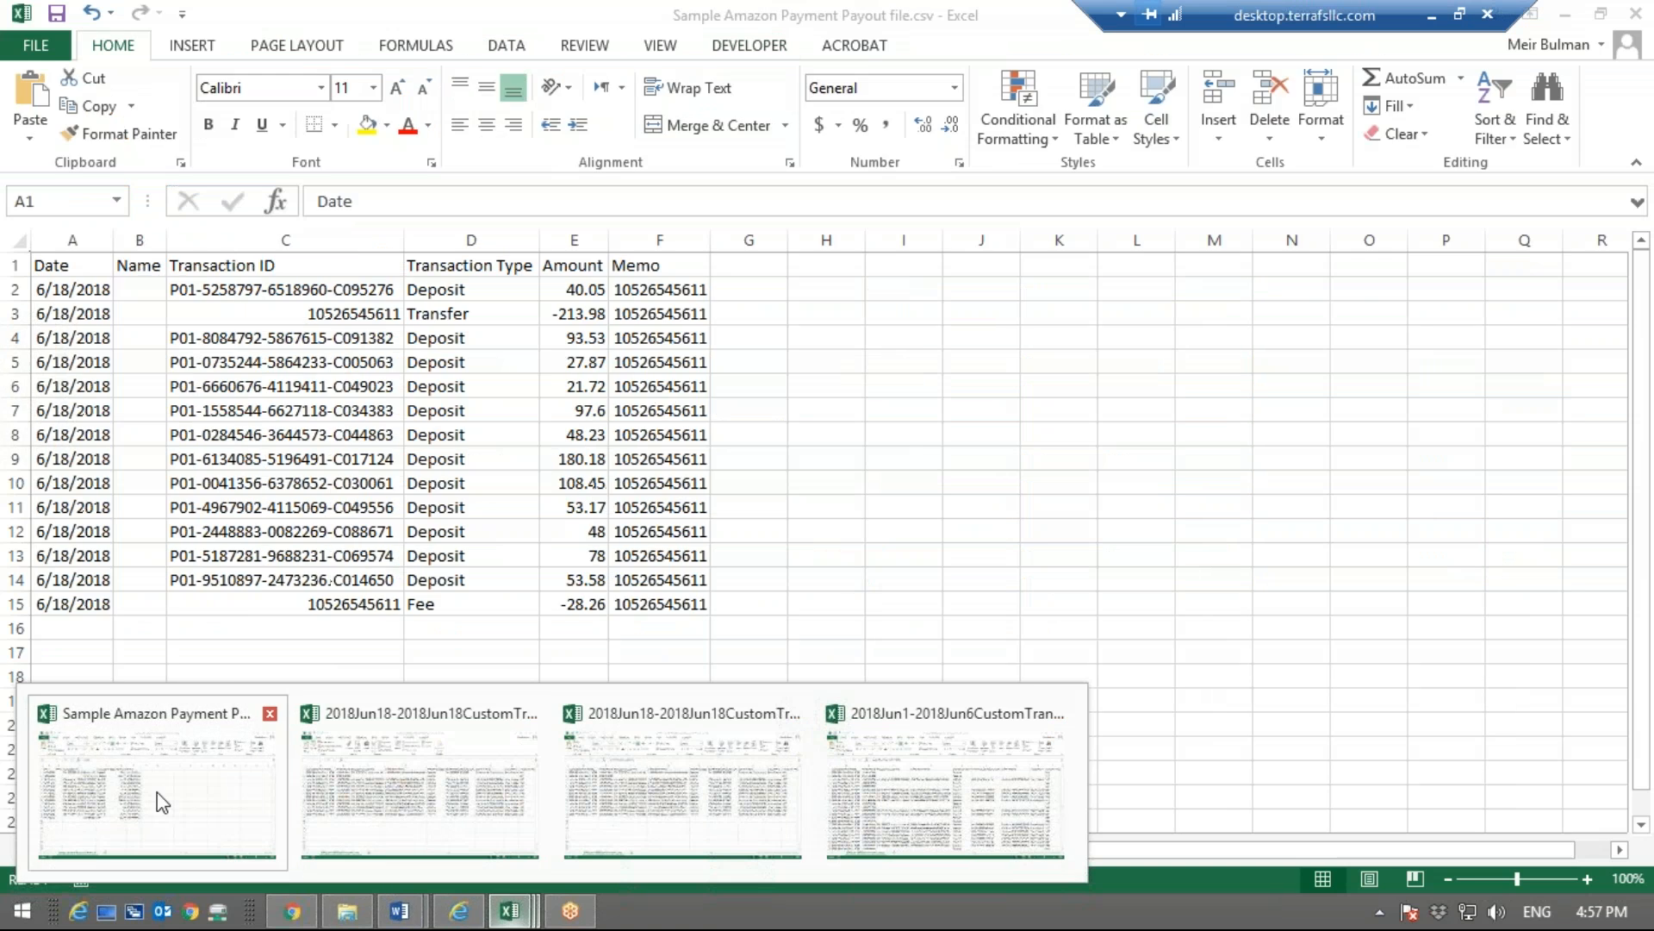
{"action": "left_click", "coordinate": [157, 793]}
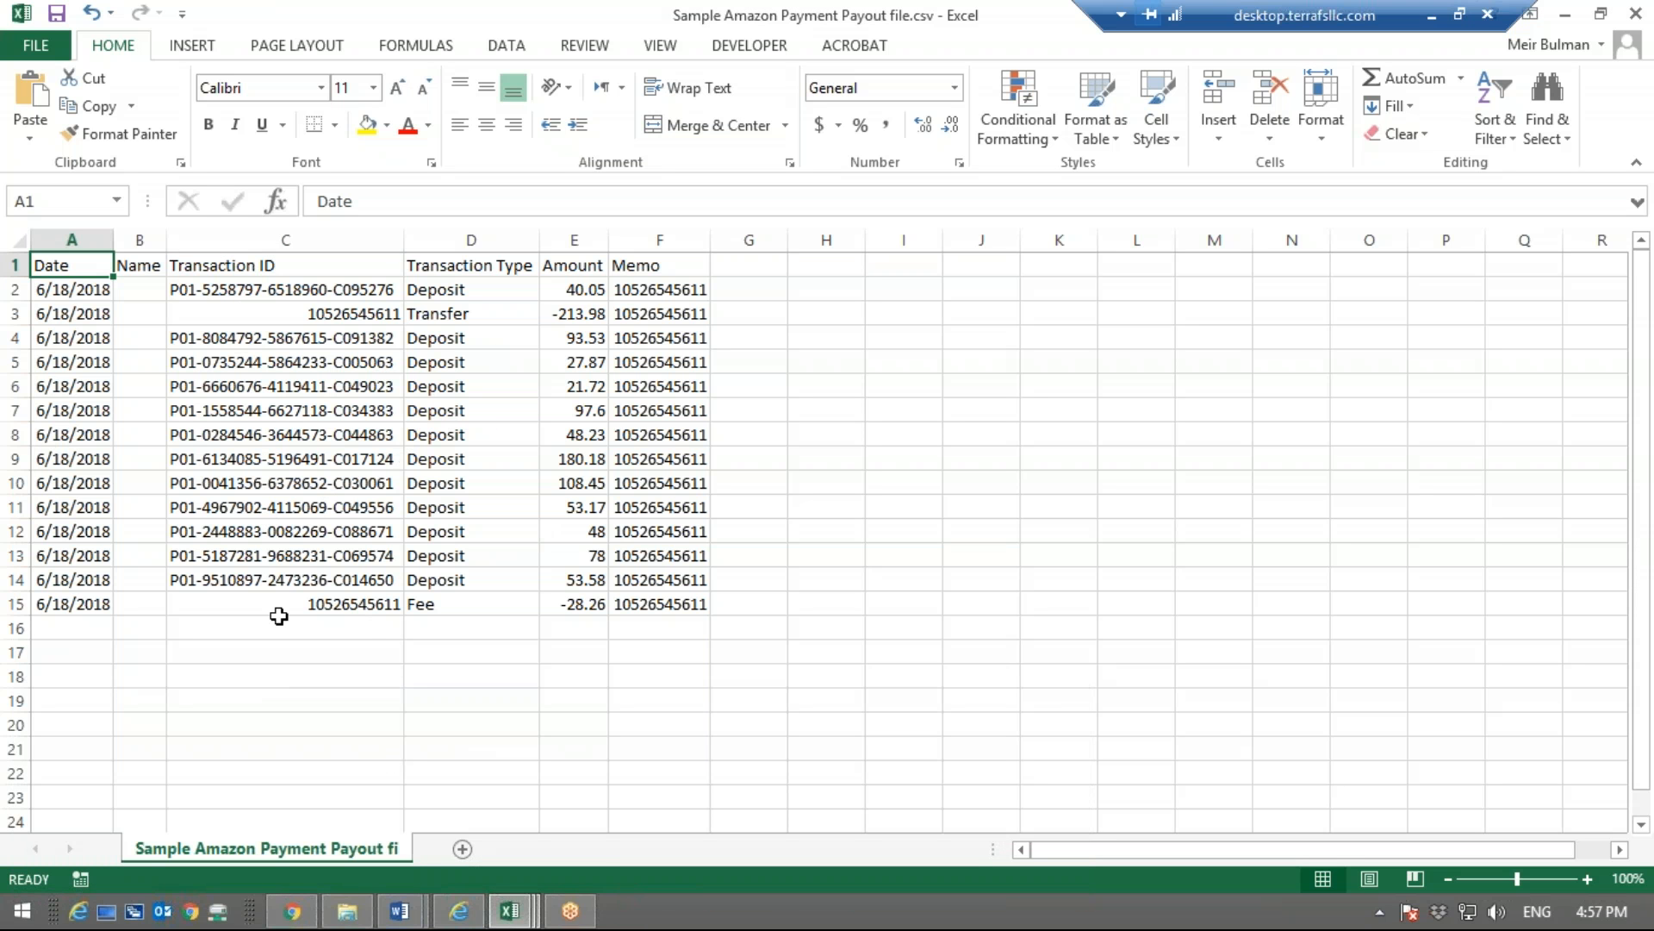
{"action": "left_click", "coordinate": [1565, 18]}
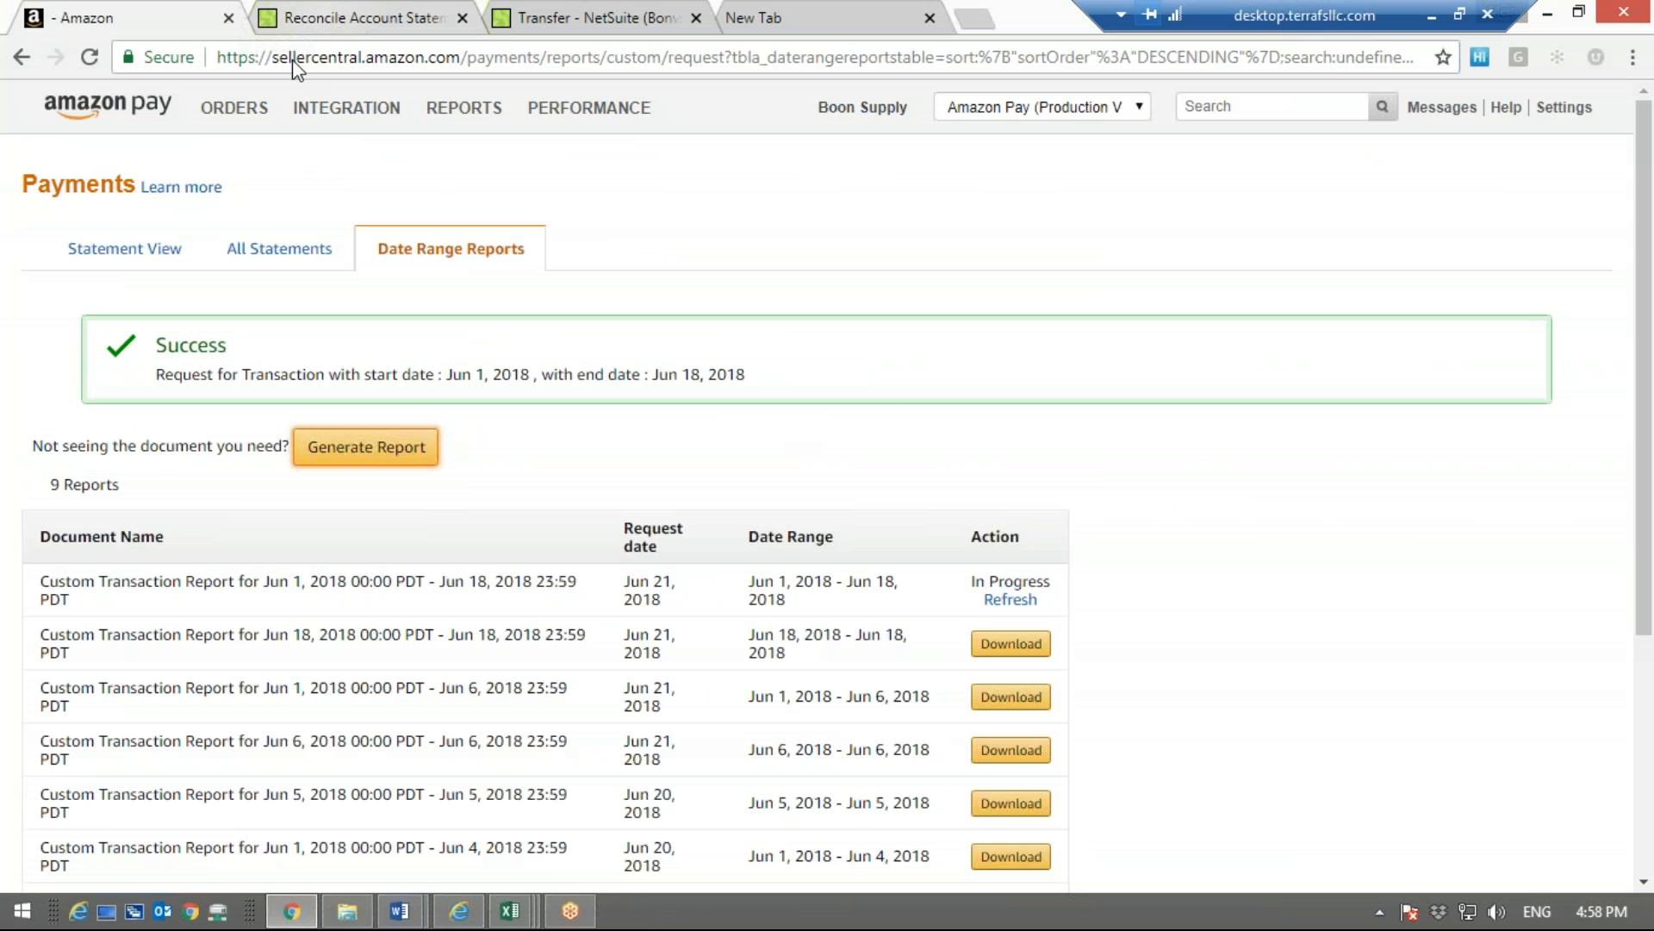
Examine the currently open statement in Amazon's Statement View, including its available periods, order charges, fees and scheduled transfer
{"action": "left_click", "coordinate": [130, 250]}
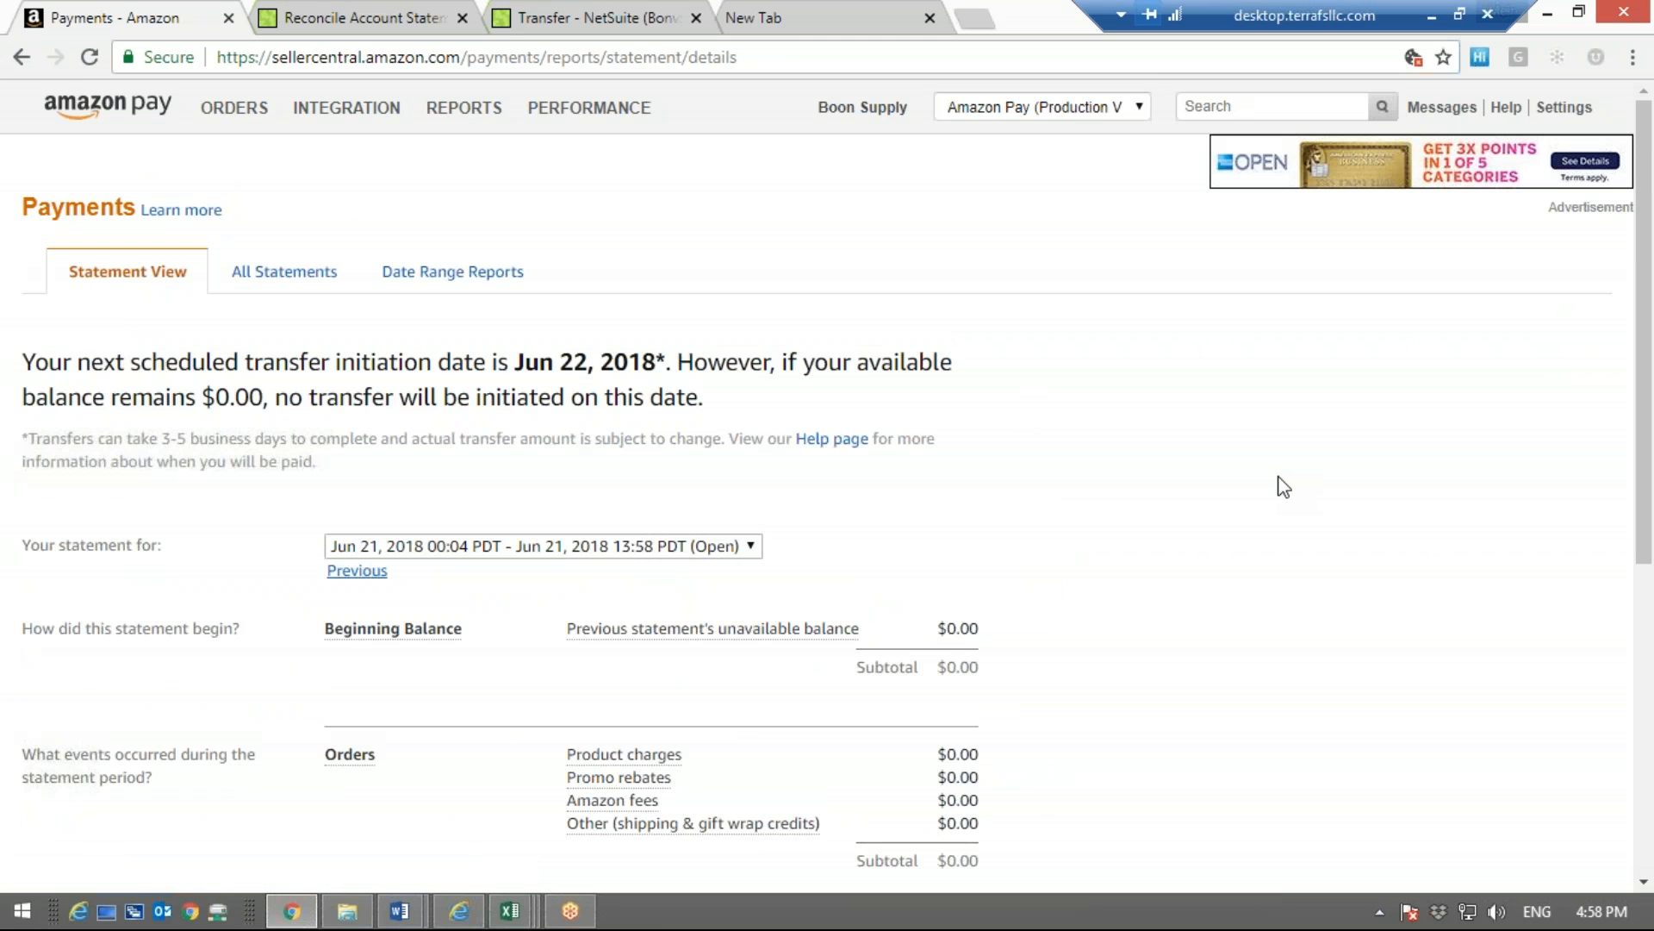
{"action": "scroll", "coordinate": [1284, 487], "scroll_direction": "down", "scroll_amount": 2}
{"action": "left_click", "coordinate": [700, 354]}
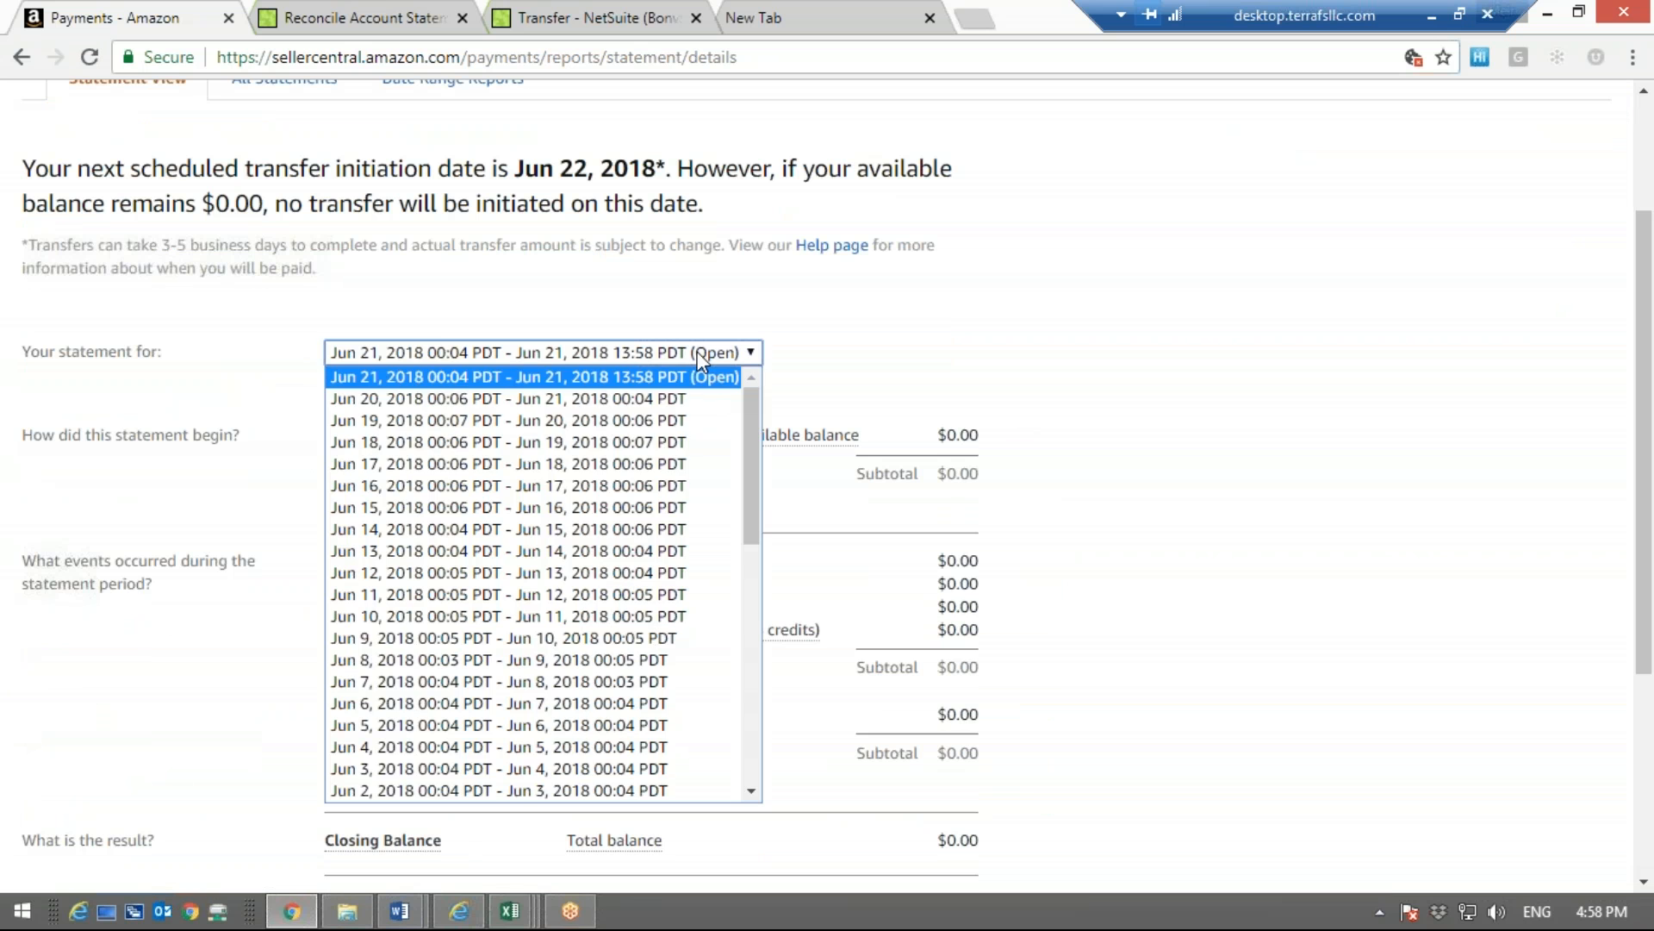
{"action": "left_click", "coordinate": [1261, 489]}
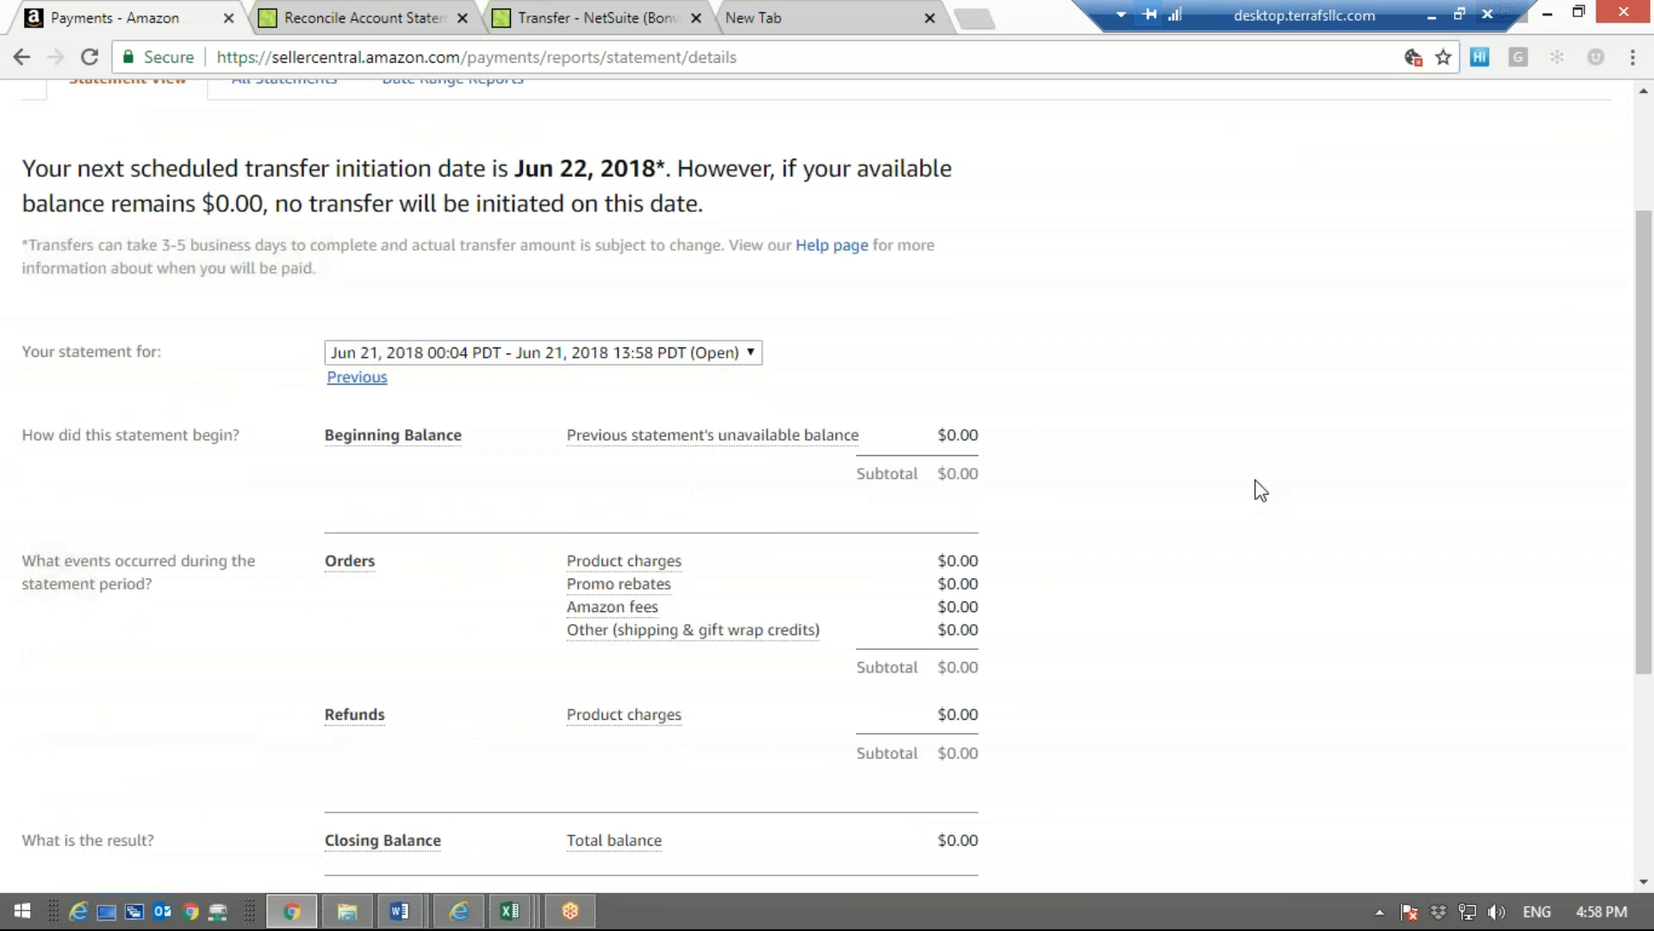
{"action": "scroll", "coordinate": [1261, 489], "scroll_direction": "down", "scroll_amount": 3}
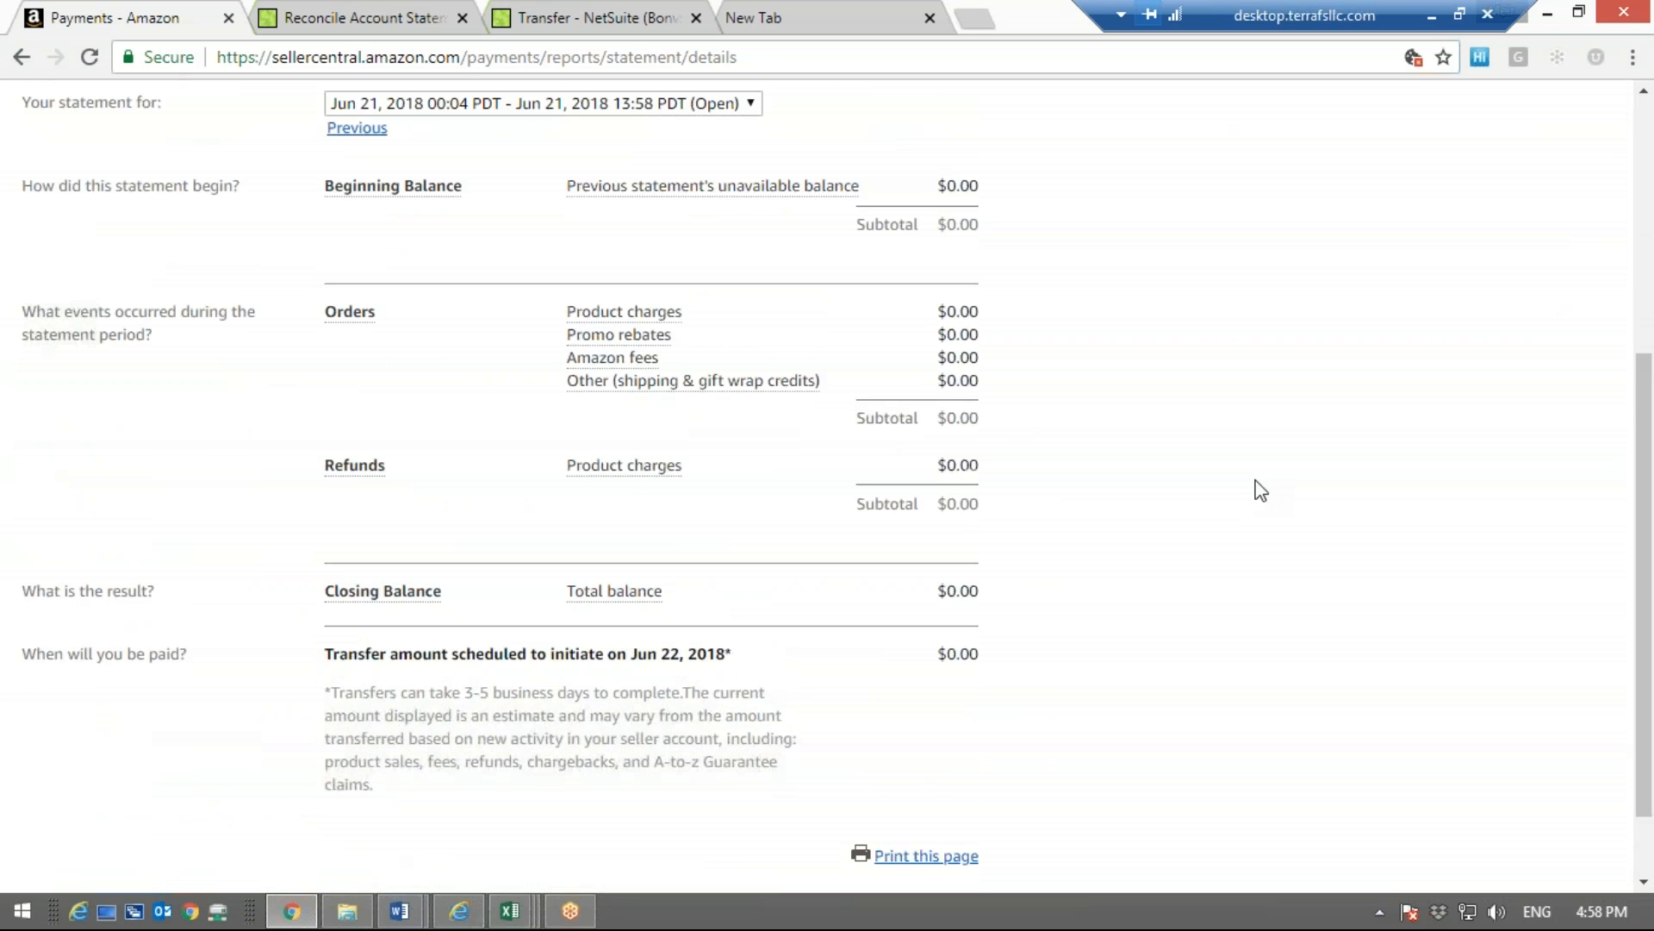
{"action": "scroll", "coordinate": [1261, 490], "scroll_direction": "up", "scroll_amount": 4}
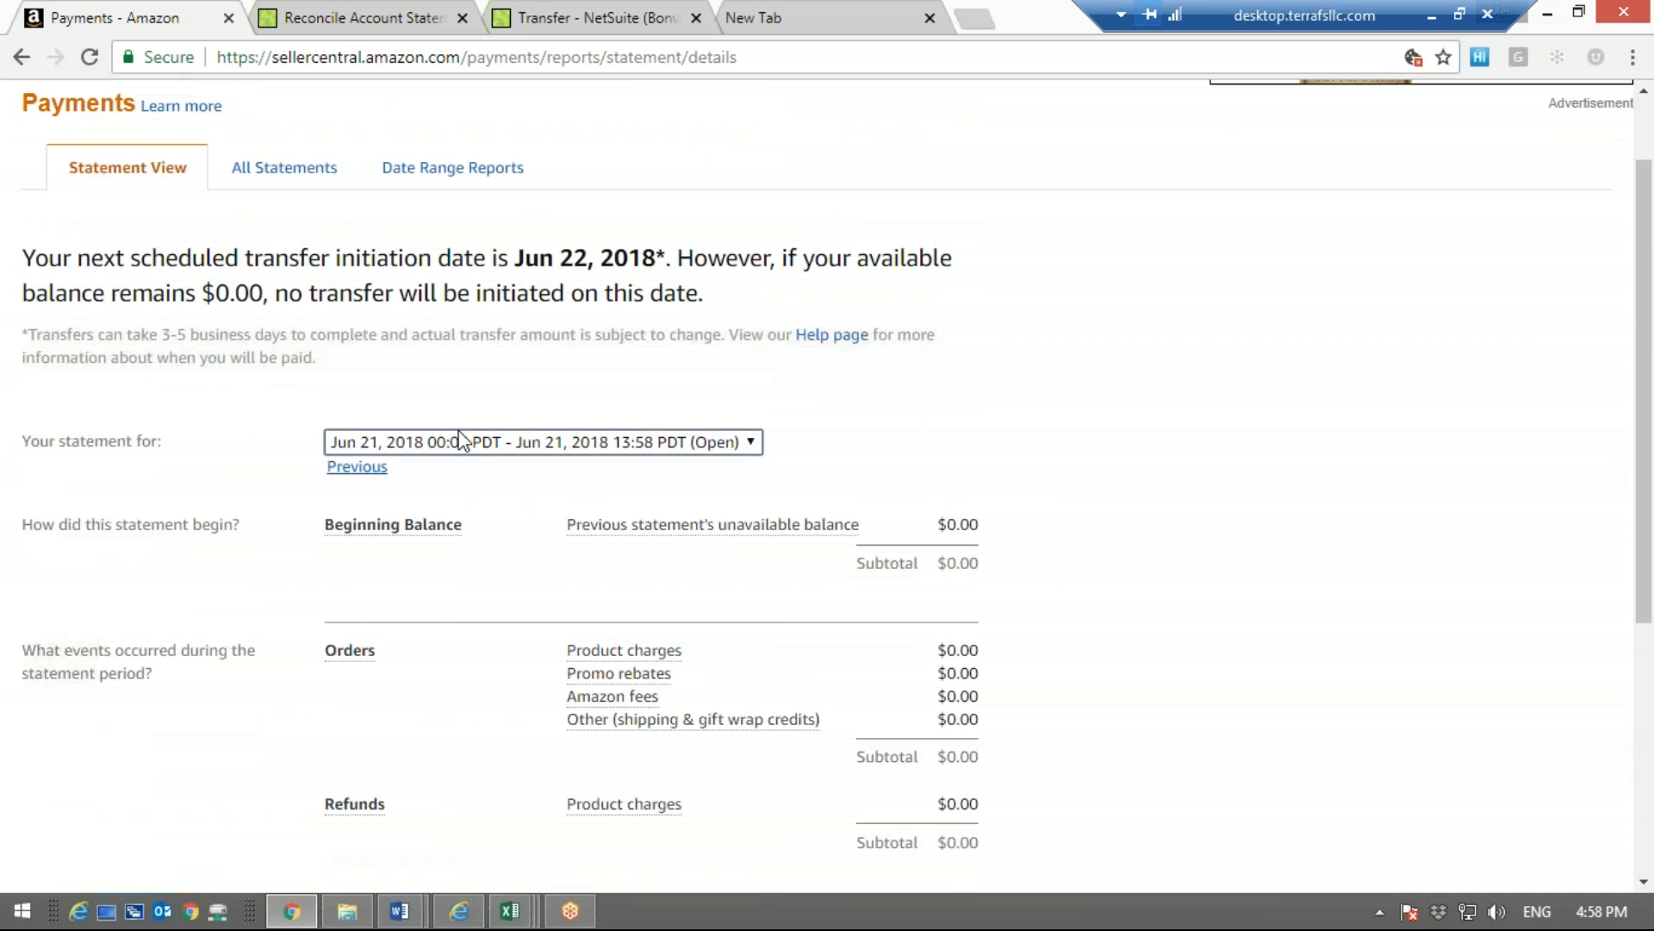
{"action": "left_click", "coordinate": [462, 440]}
{"action": "left_click", "coordinate": [1306, 396]}
{"action": "scroll", "coordinate": [1309, 403], "scroll_direction": "down", "scroll_amount": 1}
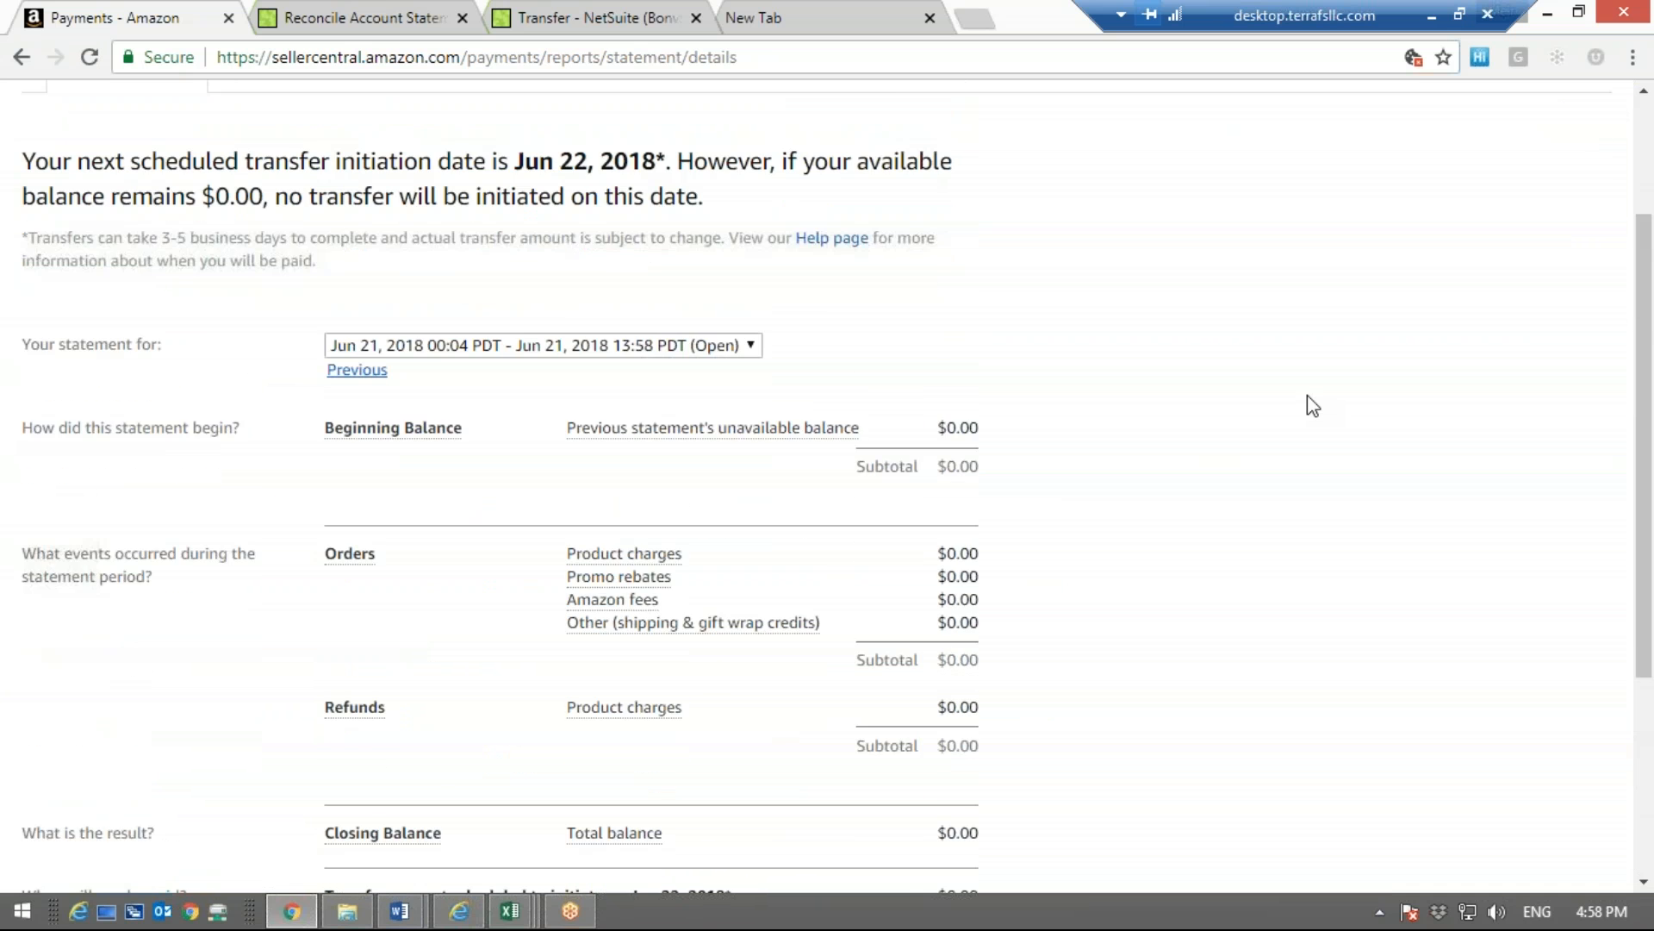
{"action": "scroll", "coordinate": [1306, 395], "scroll_direction": "down", "scroll_amount": 3}
{"action": "scroll", "coordinate": [1306, 395], "scroll_direction": "up", "scroll_amount": 2}
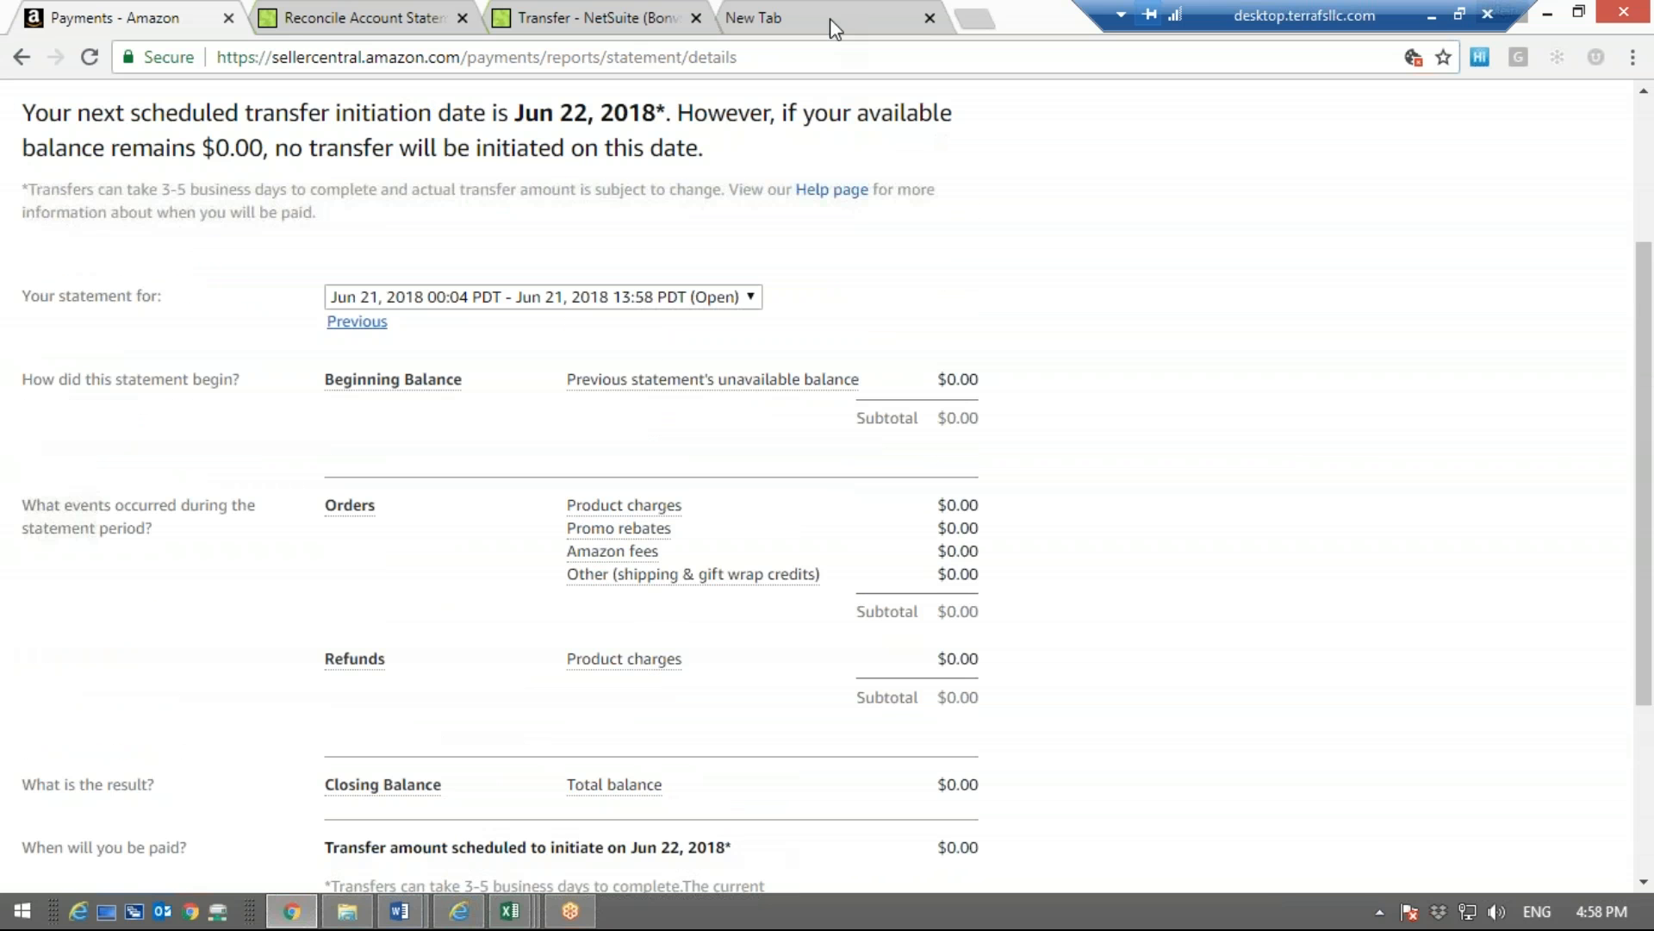
Switch to Excel, view the June 1 to June 6 transaction report, and bring up the June 18 transaction report
{"action": "mouse_move", "coordinate": [509, 911]}
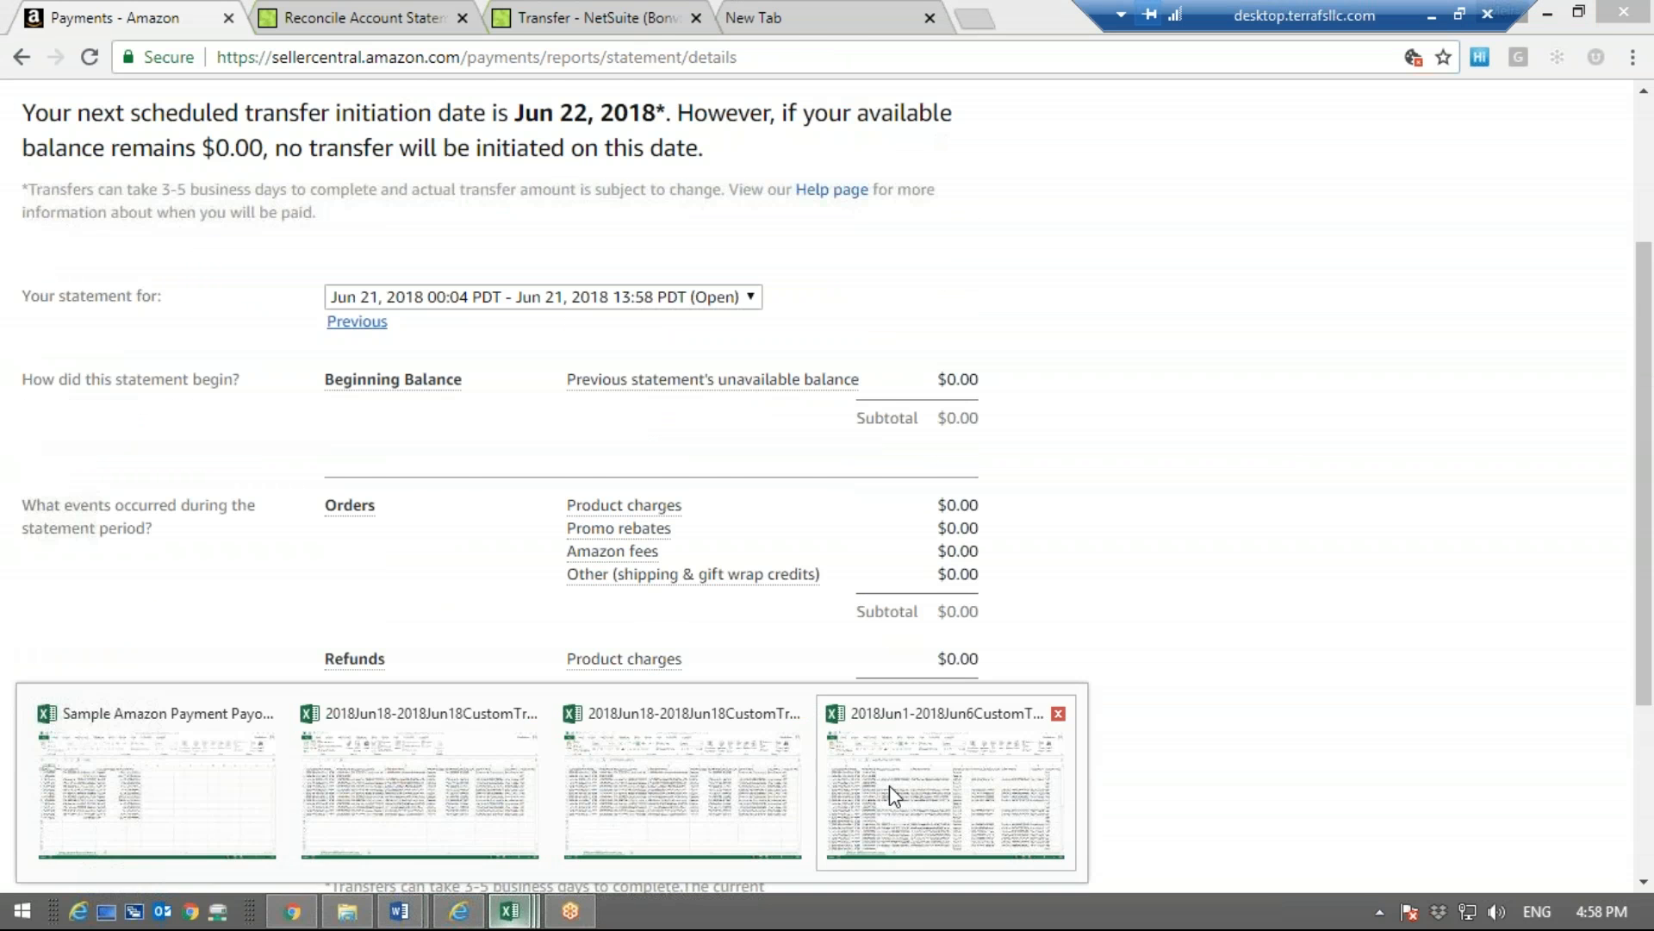
{"action": "left_click", "coordinate": [889, 786]}
{"action": "left_click", "coordinate": [1270, 365]}
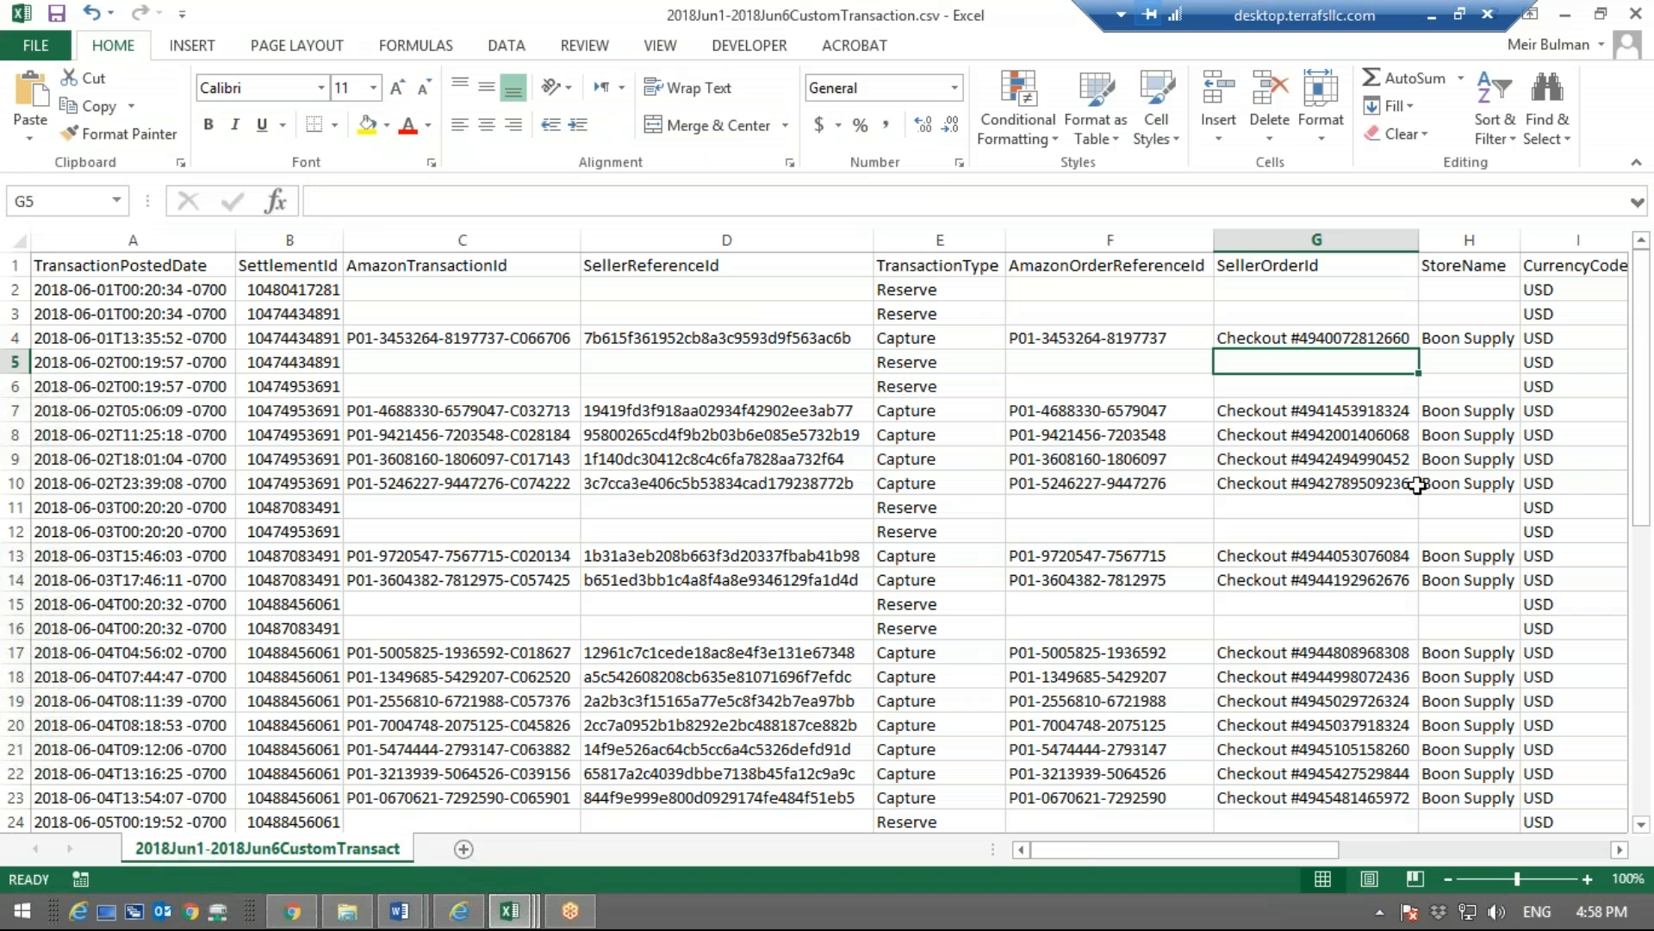
{"action": "left_click", "coordinate": [509, 910]}
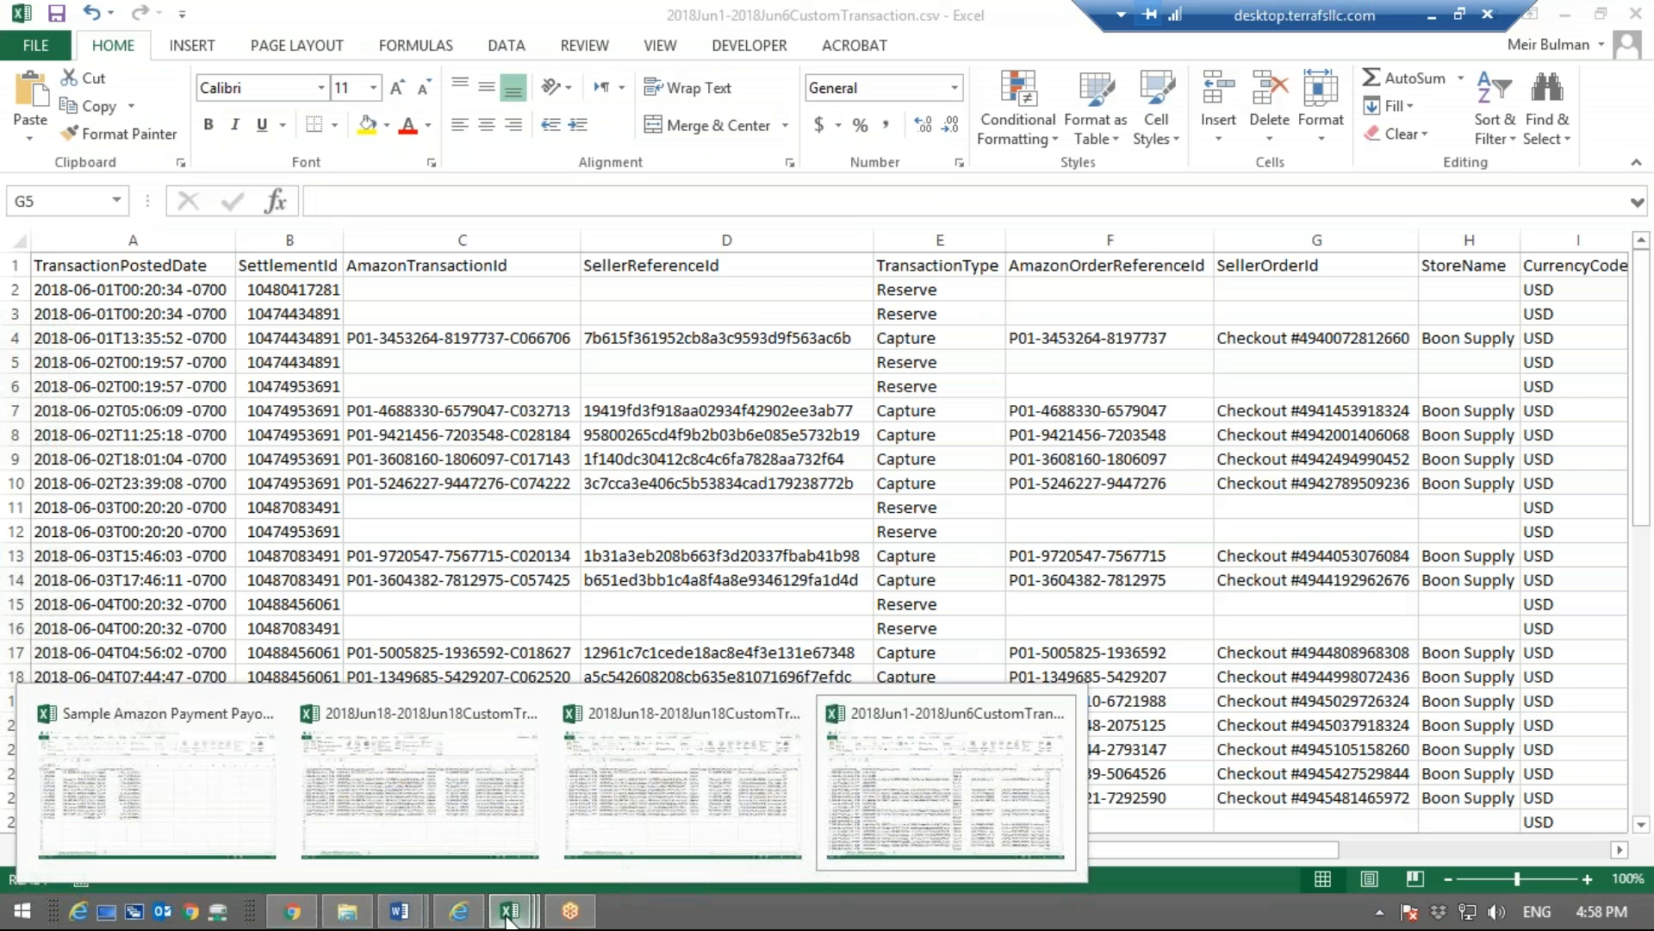
{"action": "left_click", "coordinate": [593, 813]}
{"action": "left_click", "coordinate": [1193, 525]}
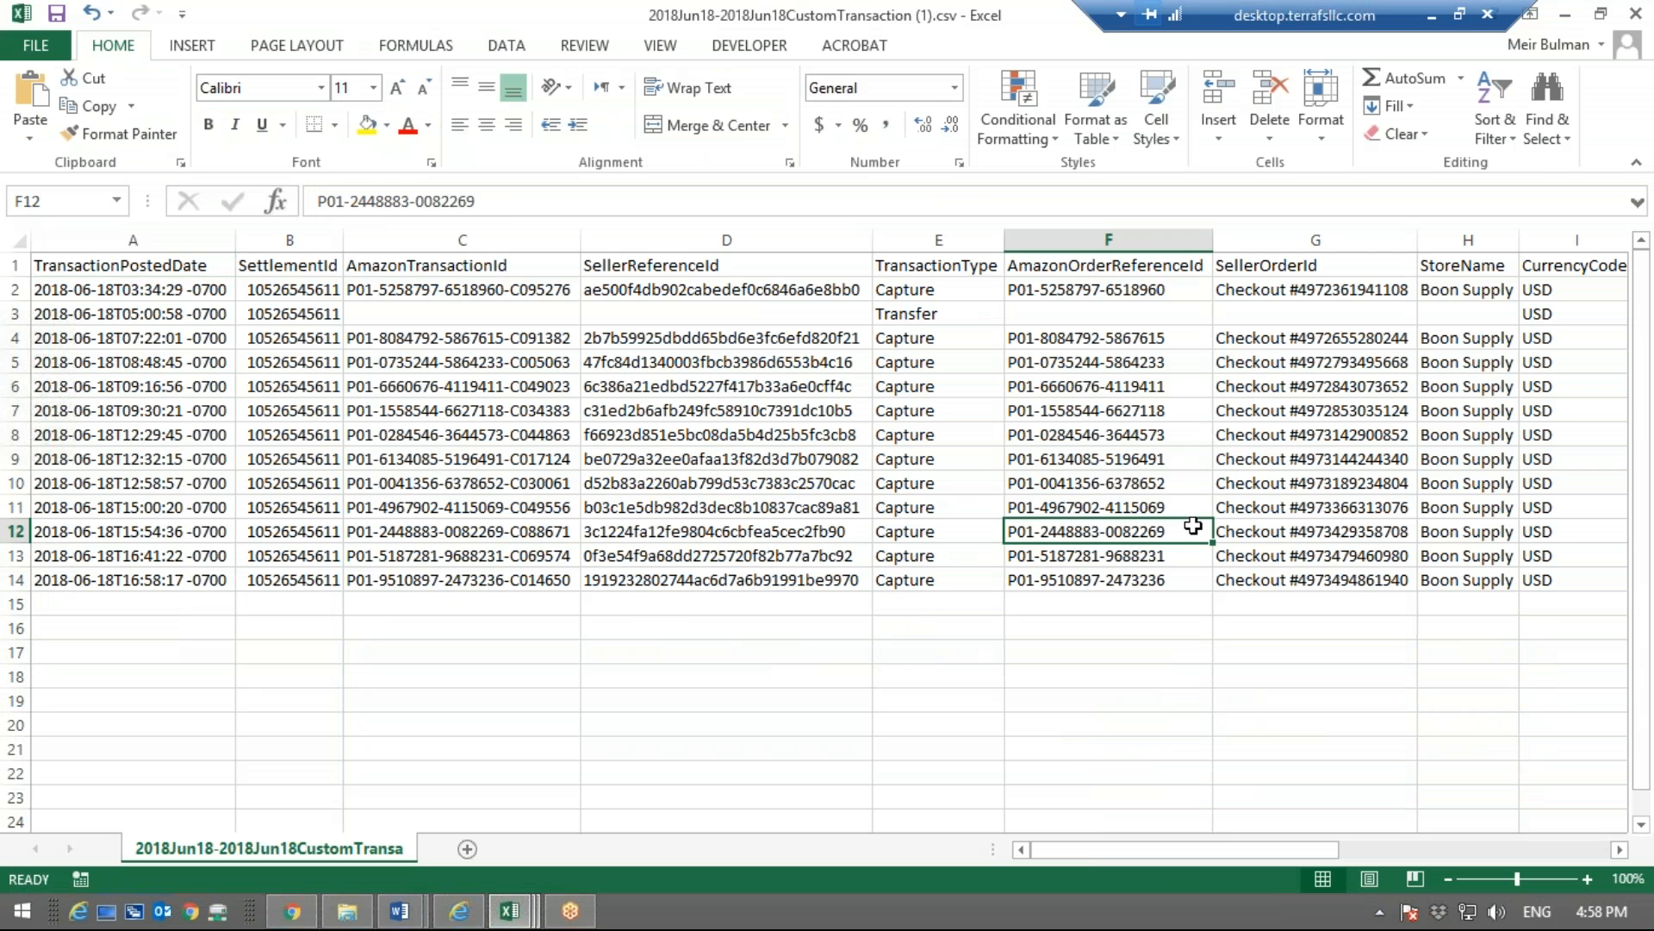
Check the sum of the NetTransactionAmount values in rows 2 to 14 of the June 18 report
{"action": "key", "text": "Right"}
{"action": "key", "text": "Right"}
{"action": "key", "text": "Right"}
{"action": "key", "text": "Right"}
{"action": "key", "text": "Right"}
{"action": "key", "text": "Right"}
{"action": "key", "text": "Right"}
{"action": "key", "text": "Right"}
{"action": "key", "text": "Right"}
{"action": "key", "text": "Right"}
{"action": "key", "text": "Right"}
{"action": "key", "text": "Up"}
{"action": "key", "text": "Left"}
{"action": "key", "text": "Left"}
{"action": "key", "text": "Left"}
{"action": "key", "text": "Down"}
{"action": "key", "text": "Up"}
{"action": "key", "text": "Up"}
{"action": "key", "text": "Up"}
{"action": "key", "text": "Up"}
{"action": "key", "text": "Up"}
{"action": "key", "text": "Up"}
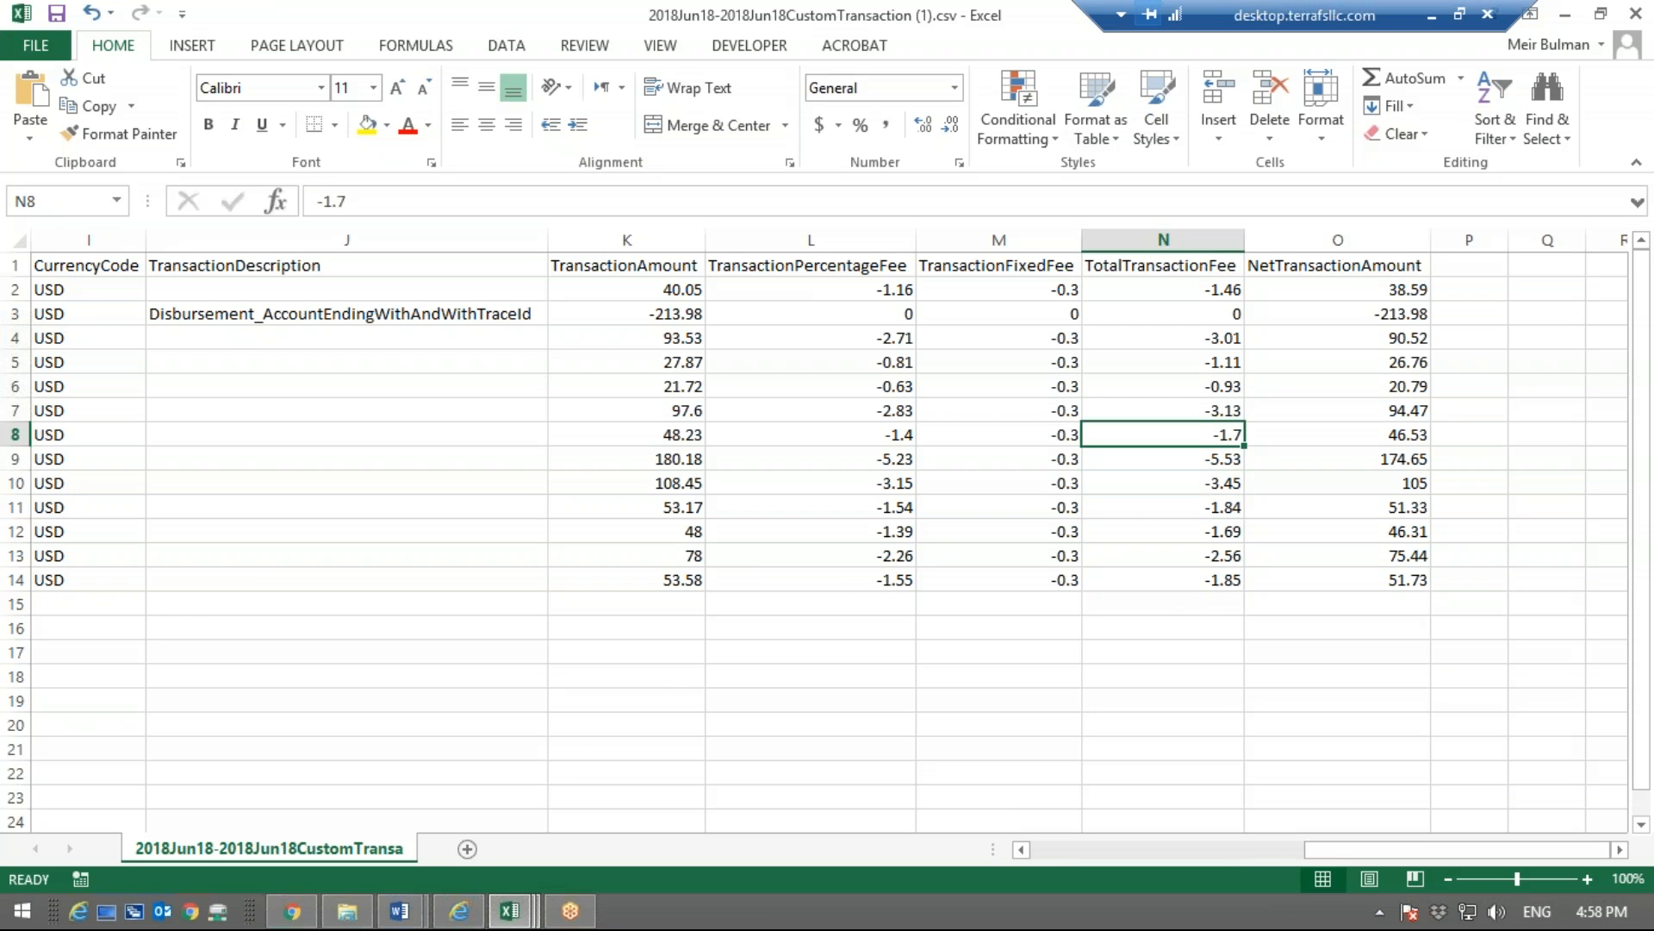
{"action": "key", "text": "Up"}
{"action": "key", "text": "Up"}
{"action": "key", "text": "Up"}
{"action": "key", "text": "Up"}
{"action": "key", "text": "Right"}
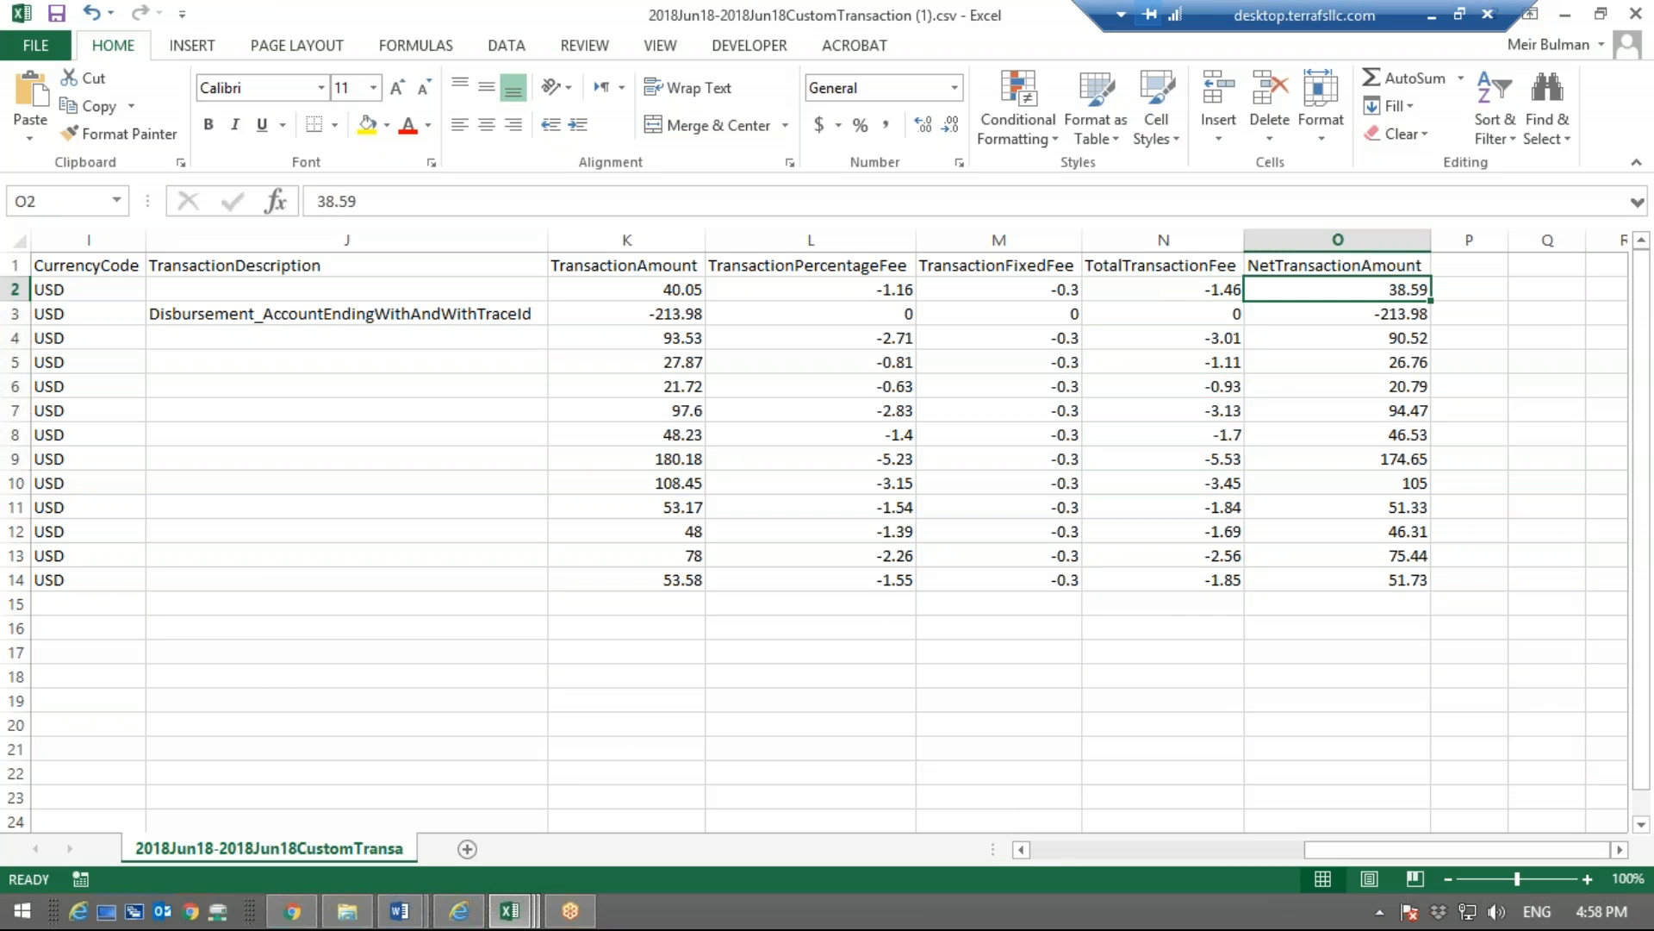
{"action": "key", "text": "ctrl+shift+Down"}
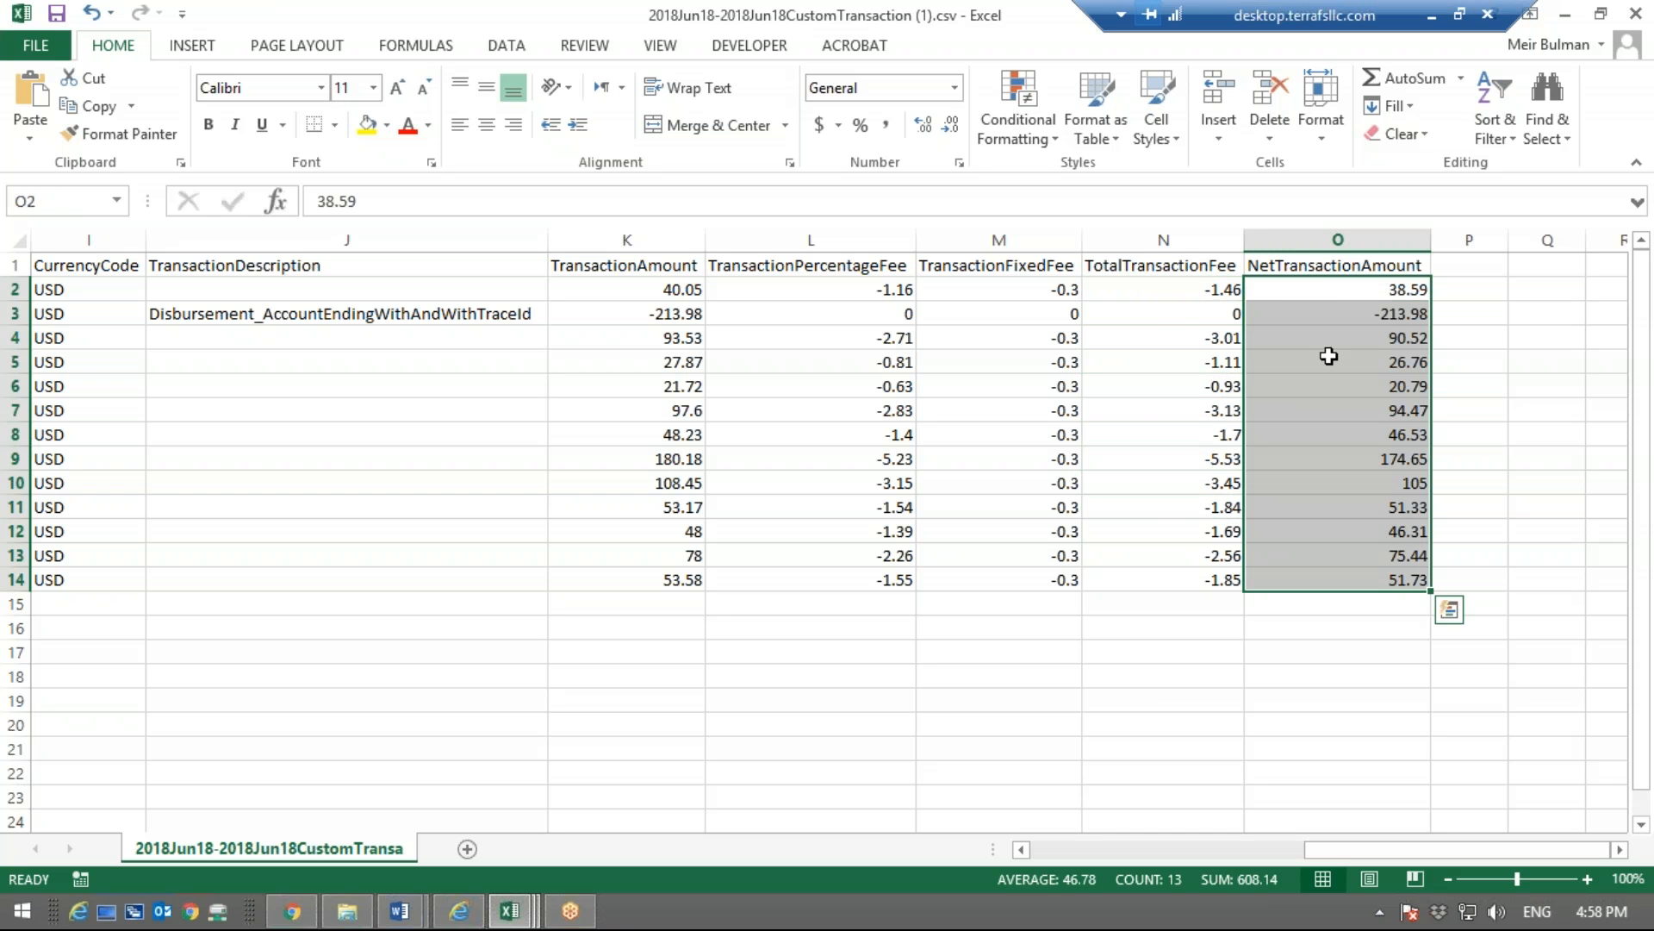
{"action": "left_click", "coordinate": [1288, 602]}
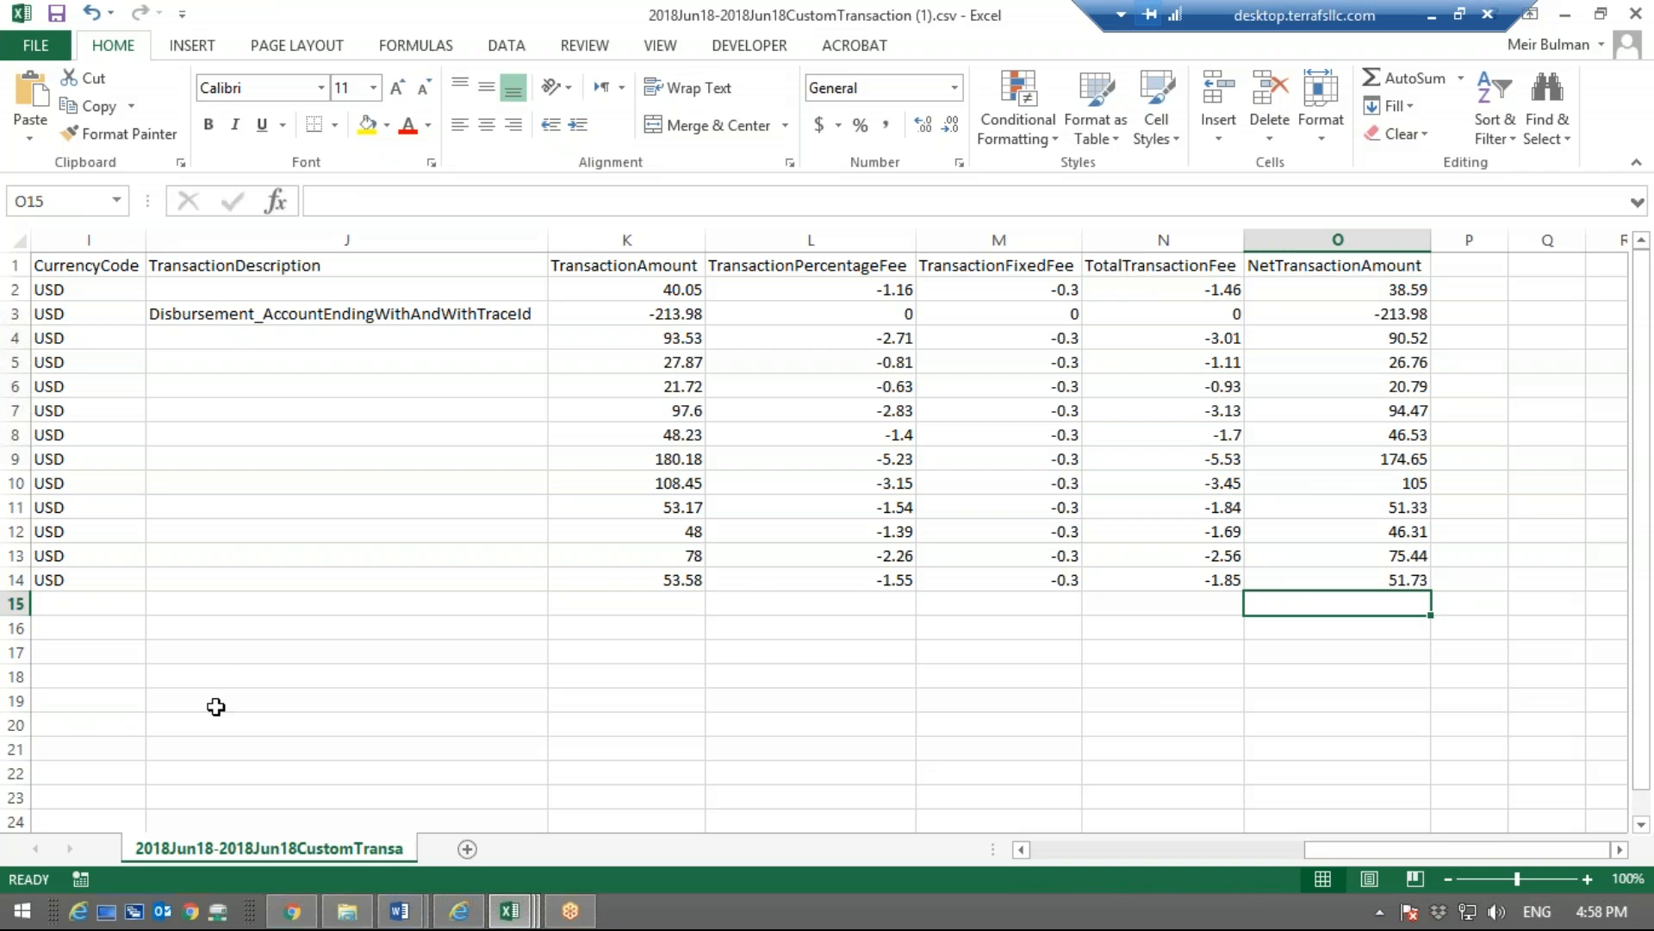
Show Amazon's statement for Jun 18, 2018 to Jun 19, 2018, and check its closing balance and initiated transfer amount
{"action": "left_click", "coordinate": [299, 913]}
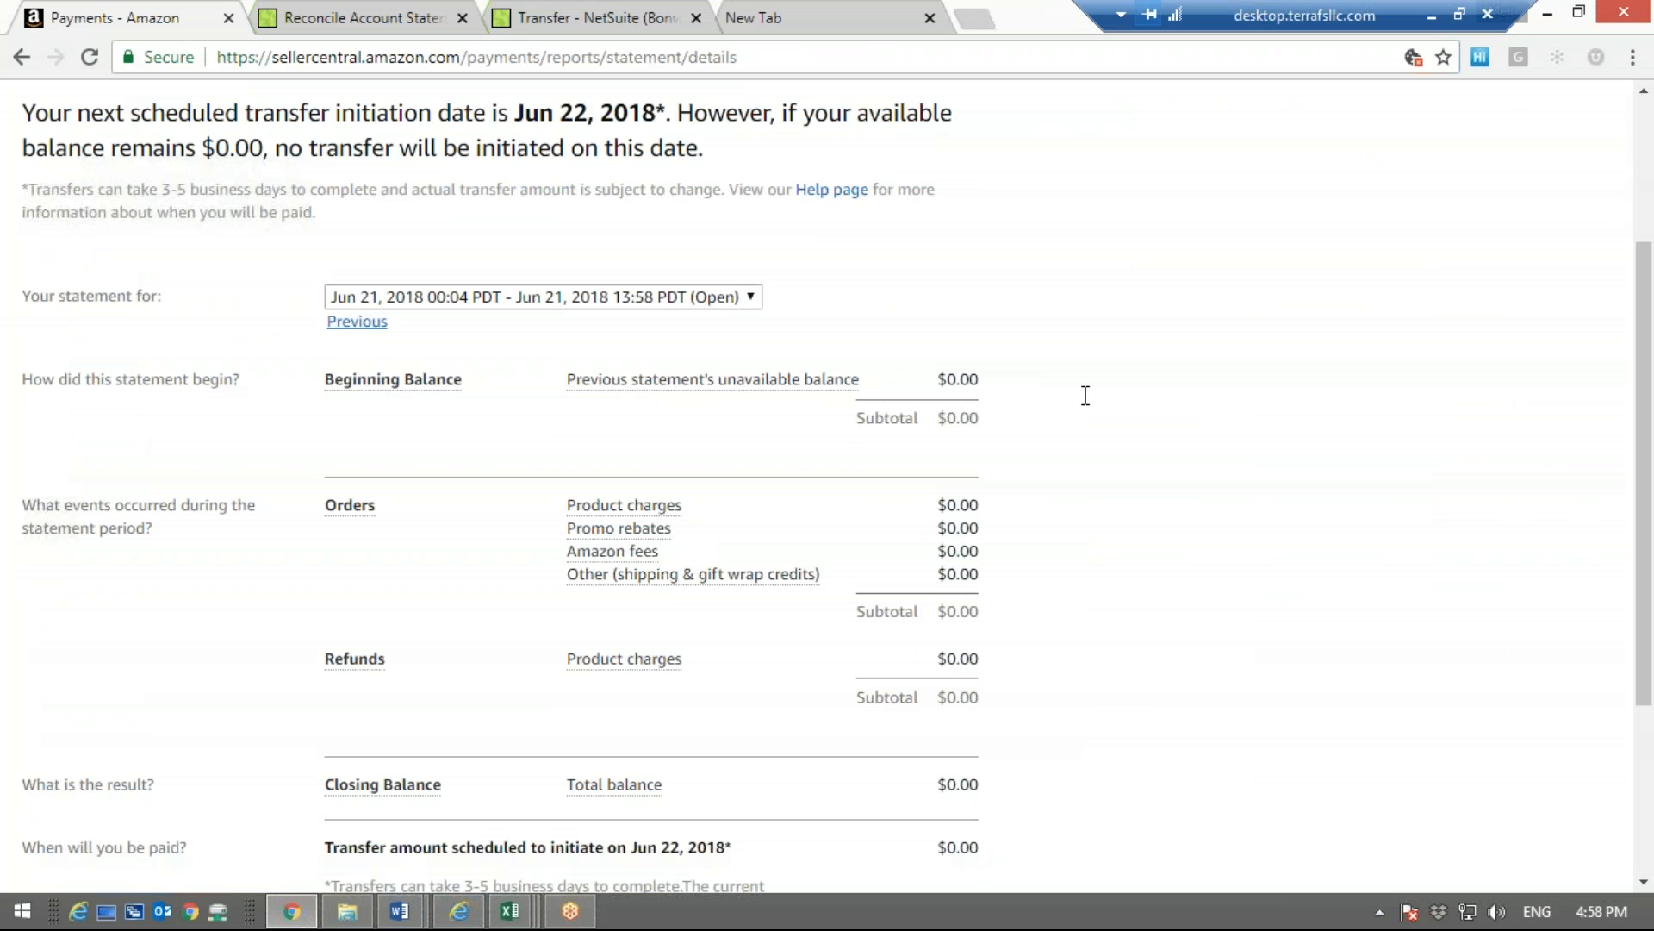
{"action": "left_click", "coordinate": [669, 300]}
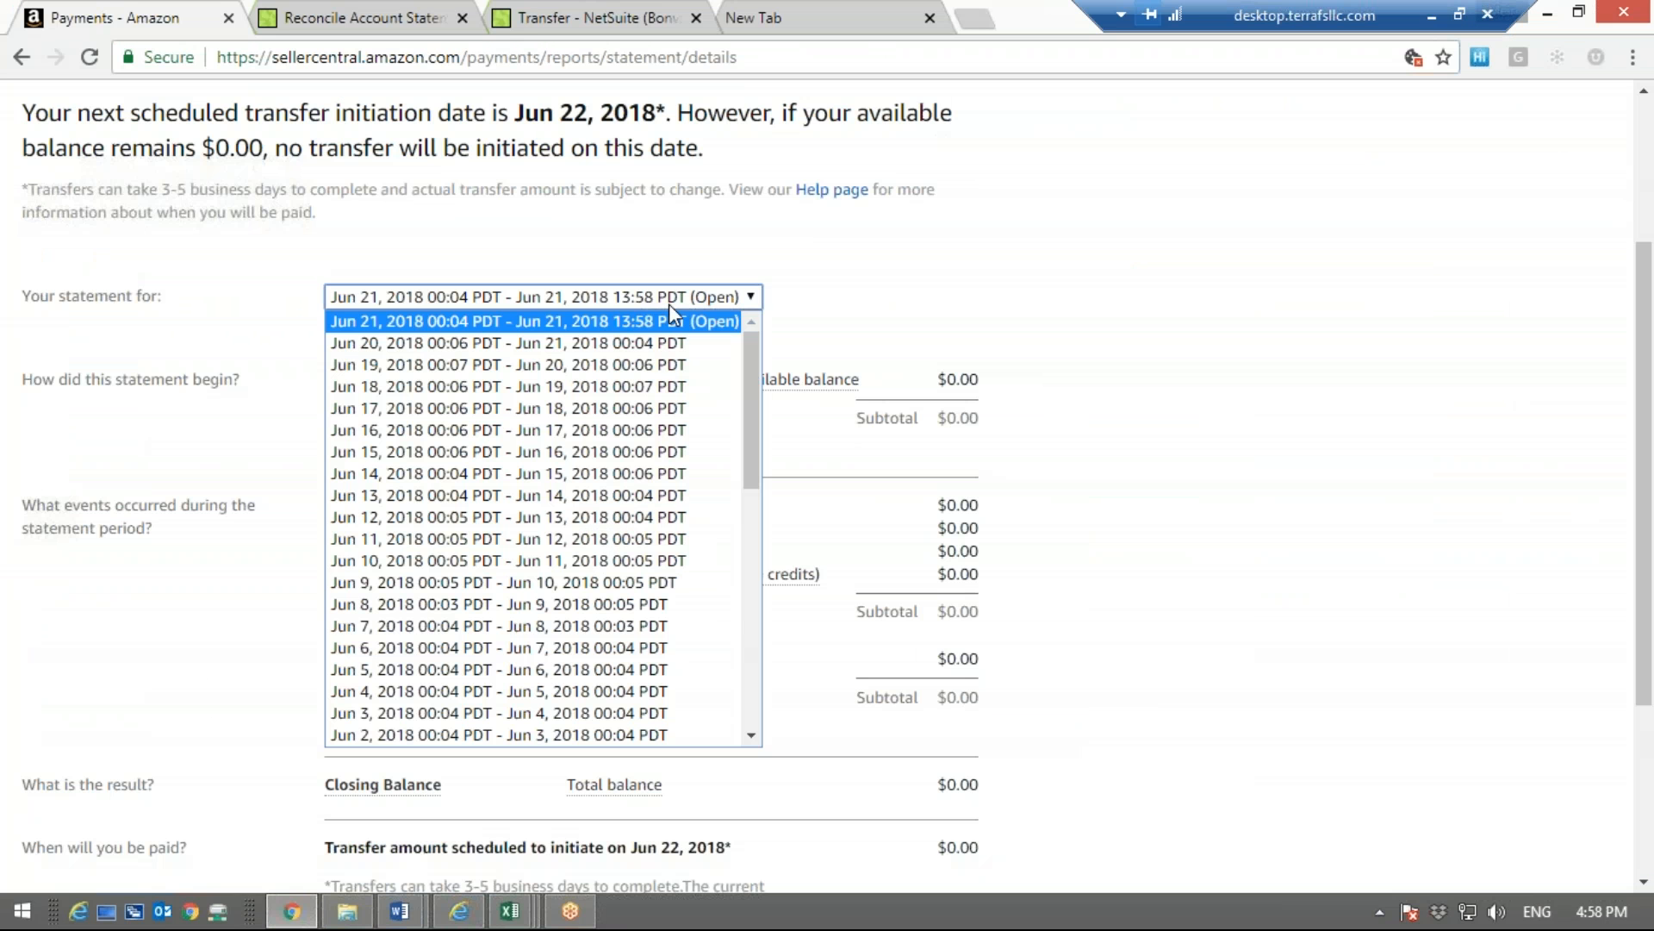
{"action": "left_click", "coordinate": [578, 386]}
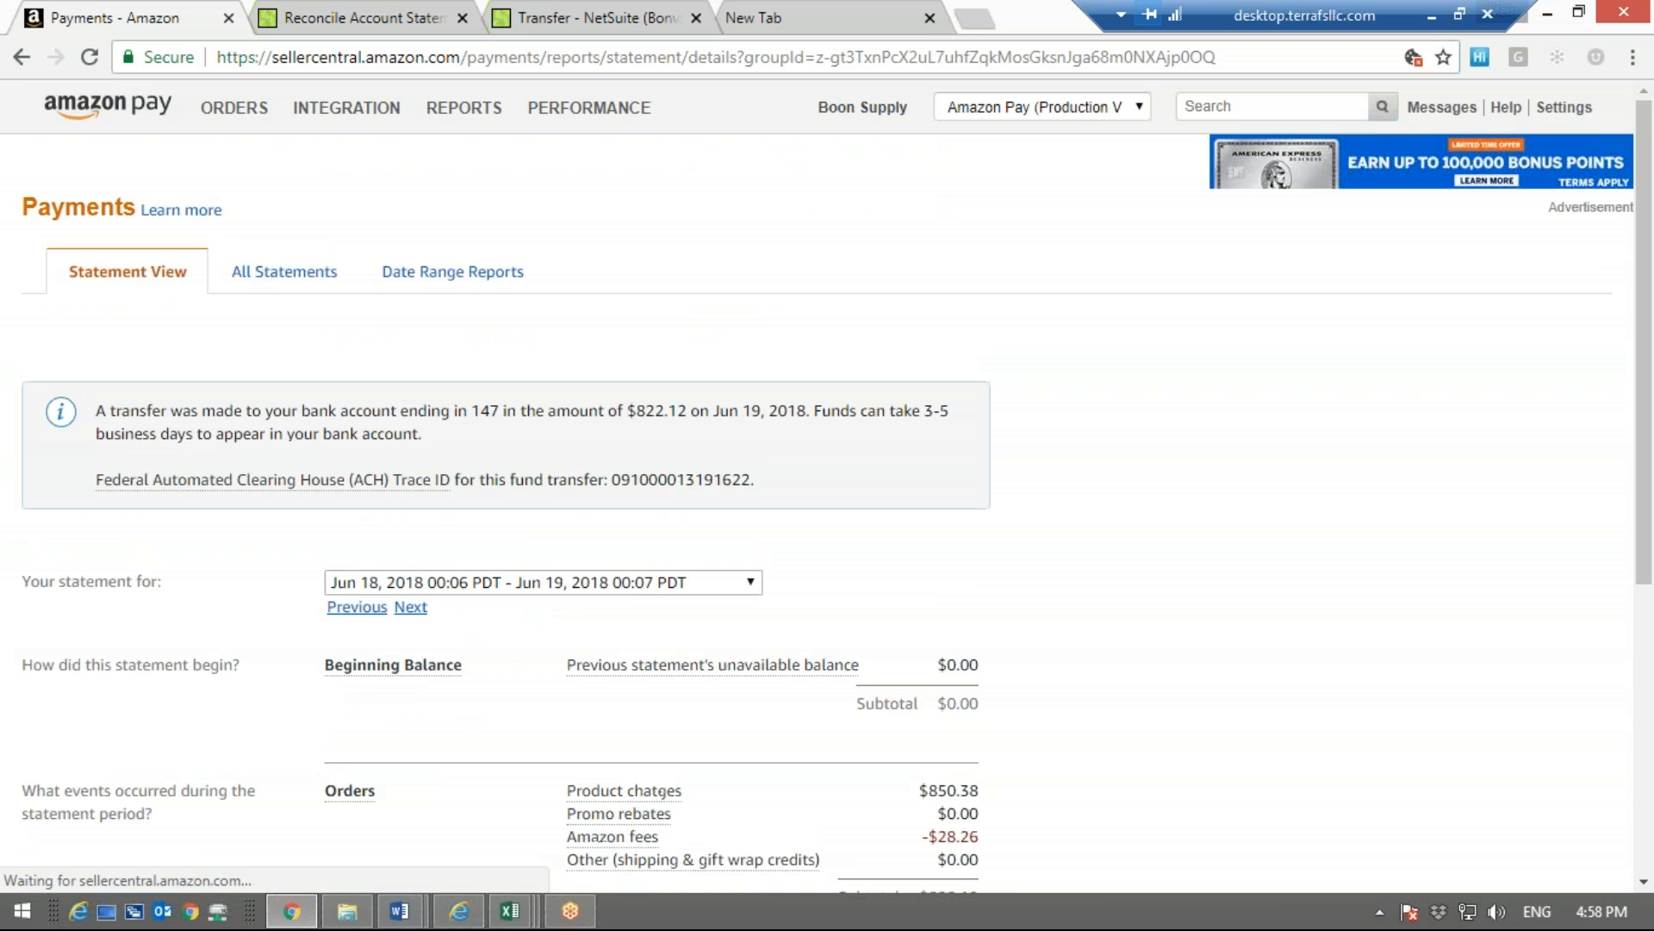
{"action": "scroll", "coordinate": [1204, 524], "scroll_direction": "down", "scroll_amount": 5}
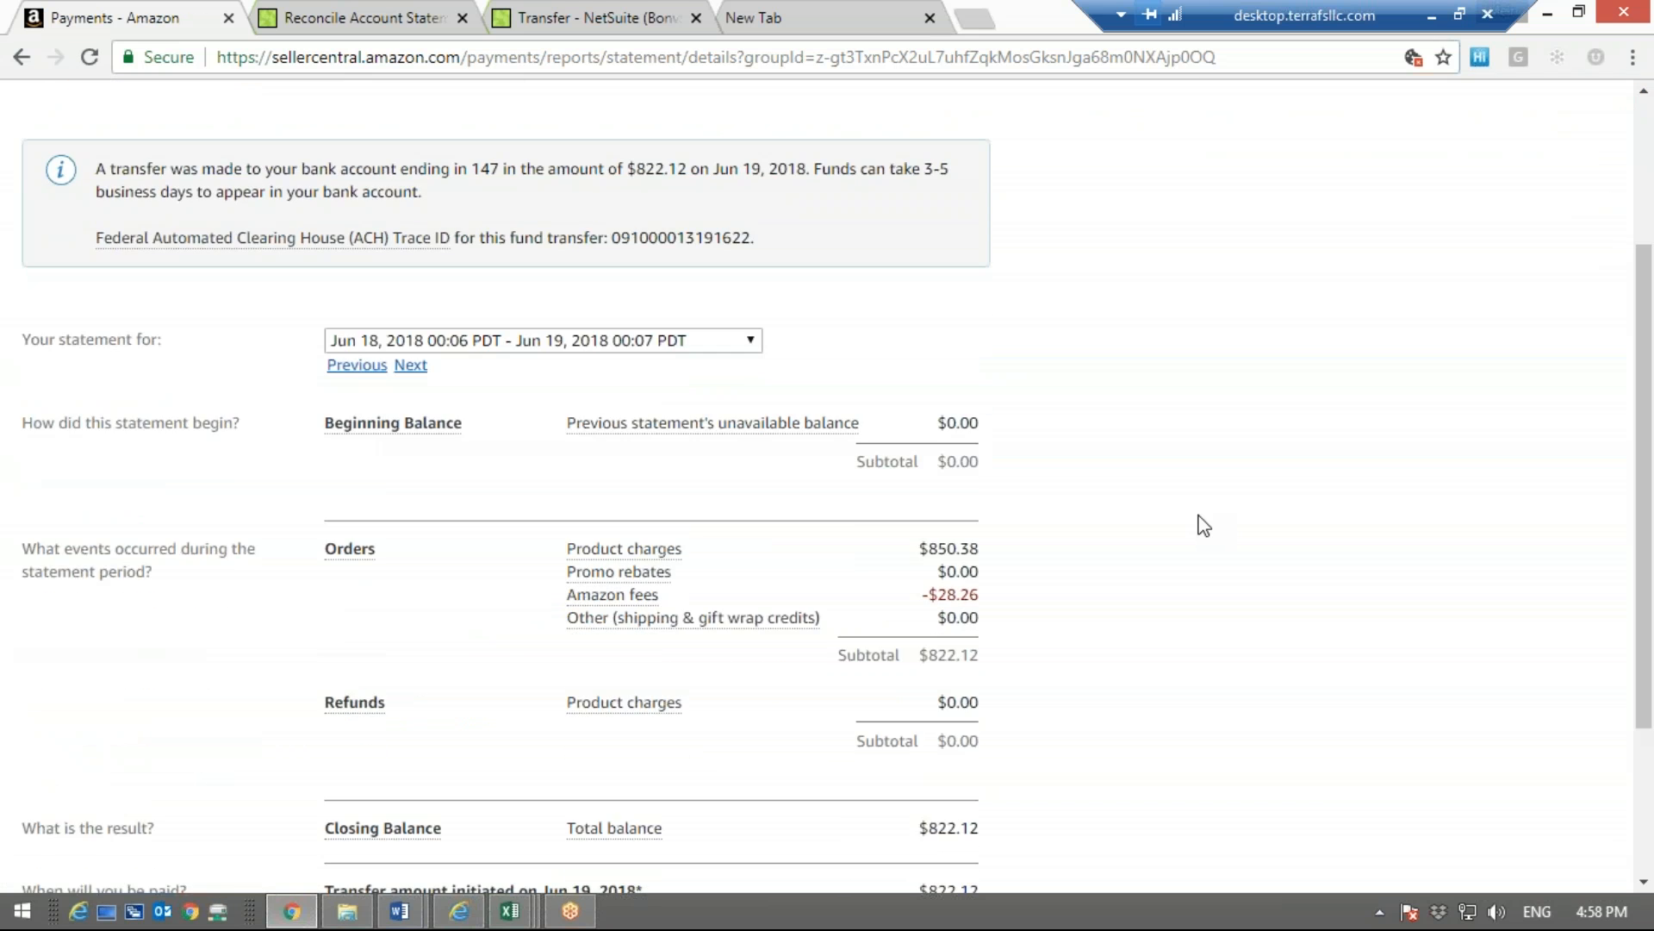
{"action": "mouse_move", "coordinate": [983, 669]}
{"action": "left_mouse_down"}
{"action": "mouse_move", "coordinate": [921, 650]}
{"action": "mouse_move", "coordinate": [953, 656]}
{"action": "left_mouse_up"}
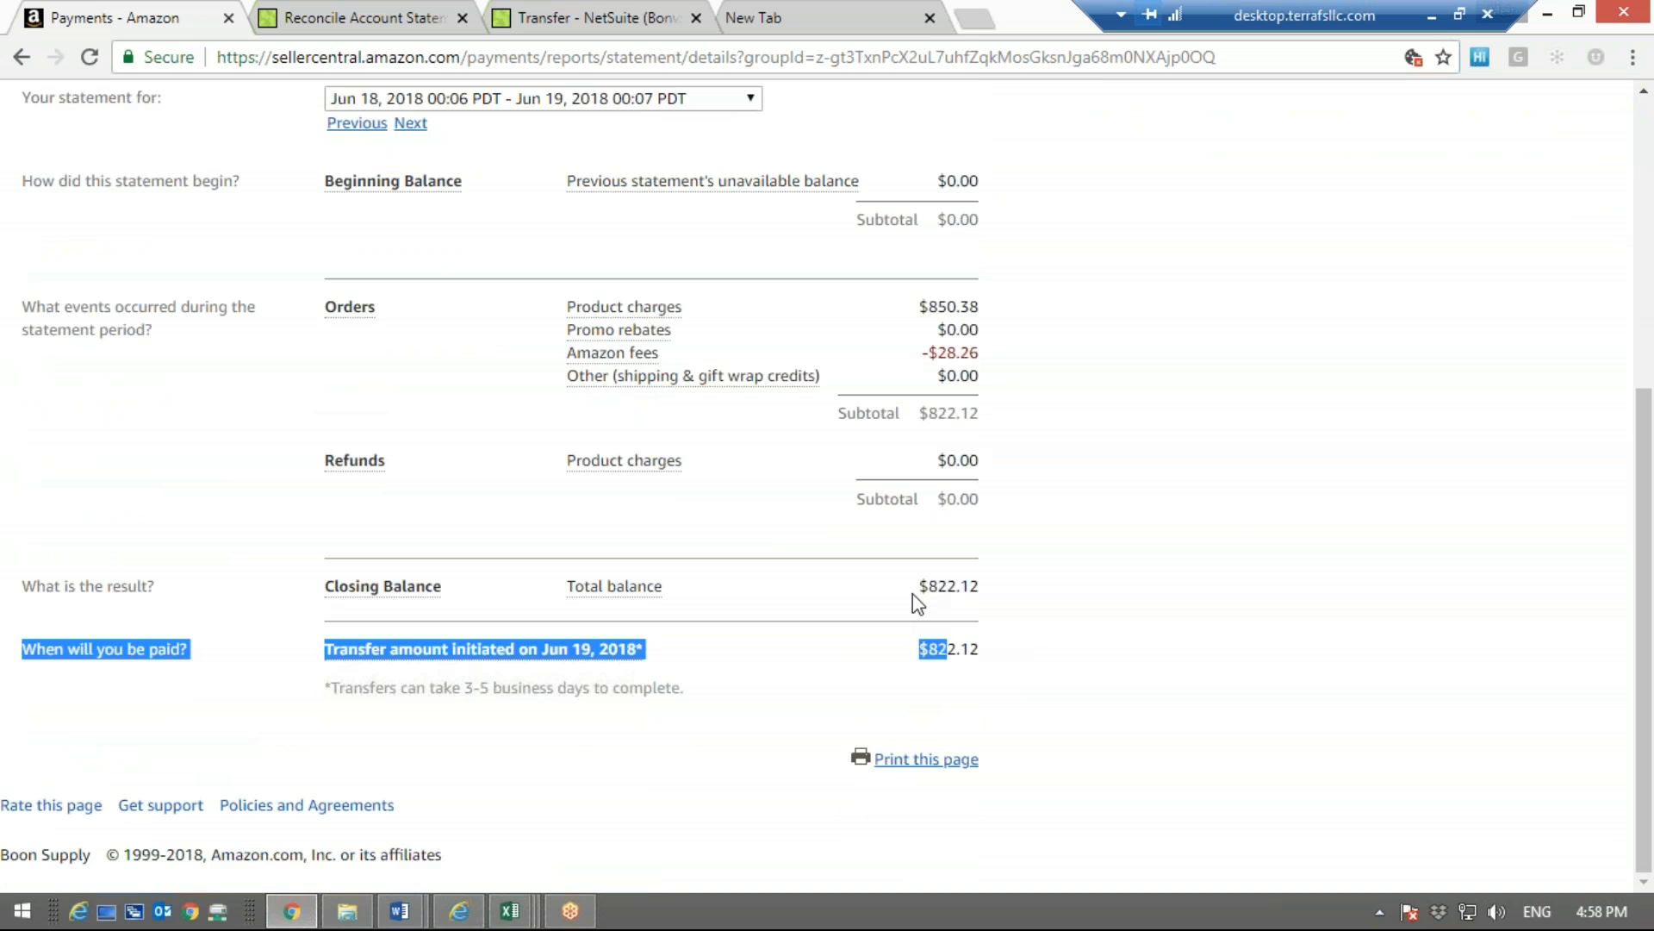
{"action": "left_click", "coordinate": [948, 594]}
{"action": "left_click_drag", "start_coordinate": [951, 596], "coordinate": [975, 583]}
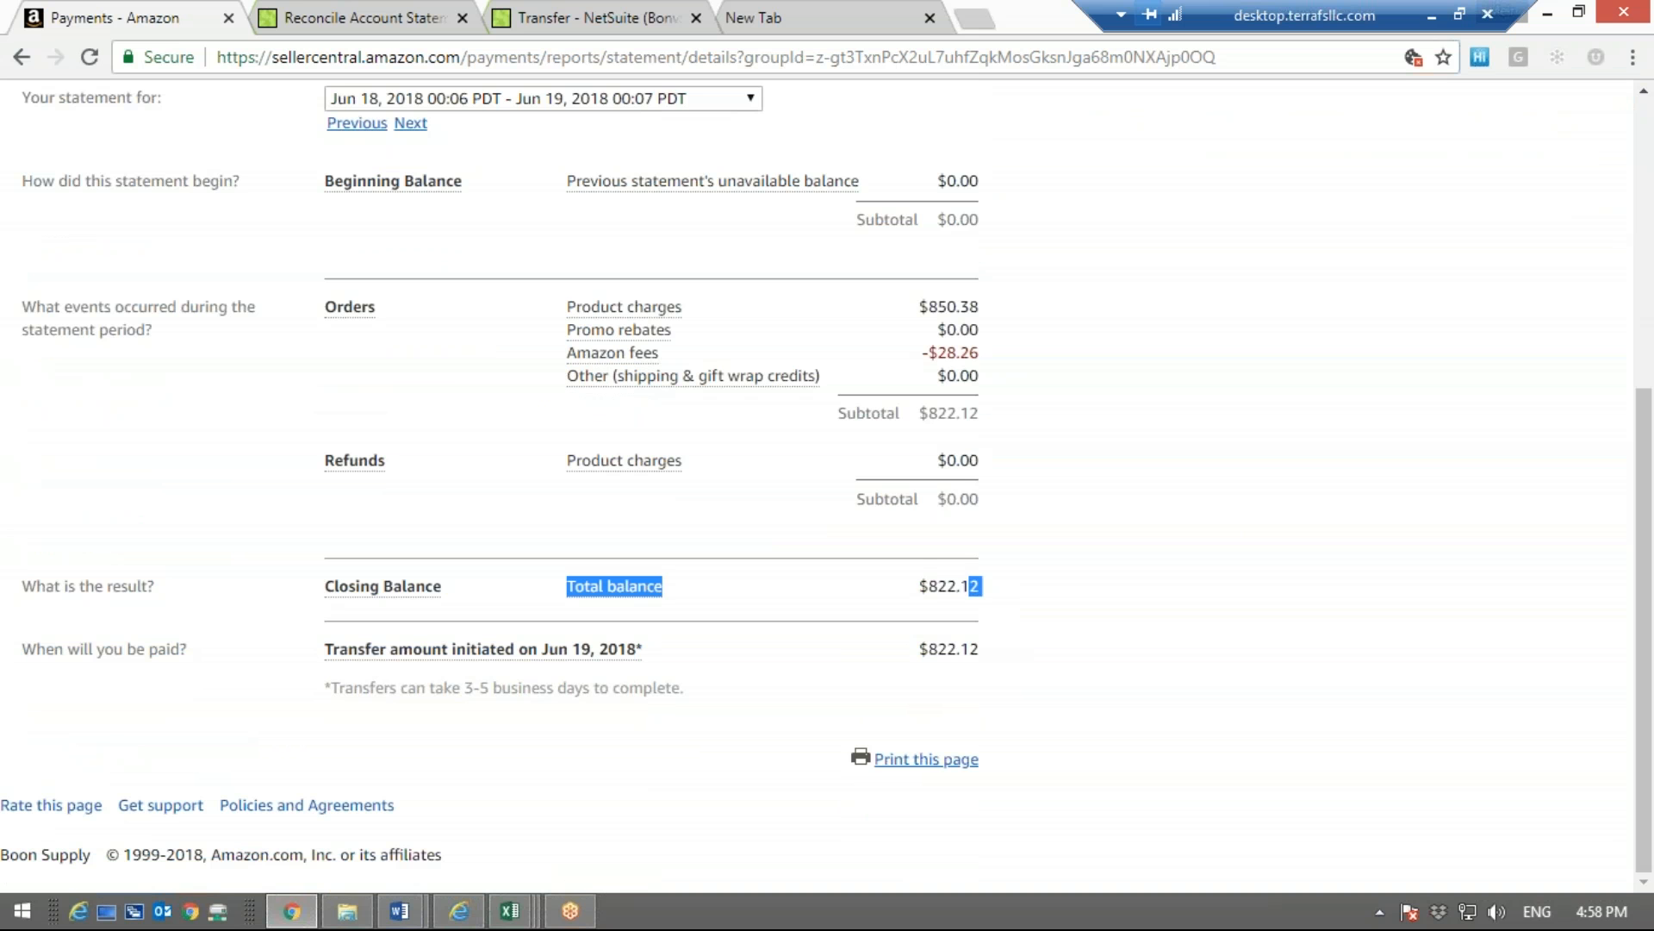
Return to the NetSuite reconciliation and look through the unmatched GL transactions up to 6/18/2018
{"action": "left_click", "coordinate": [310, 15]}
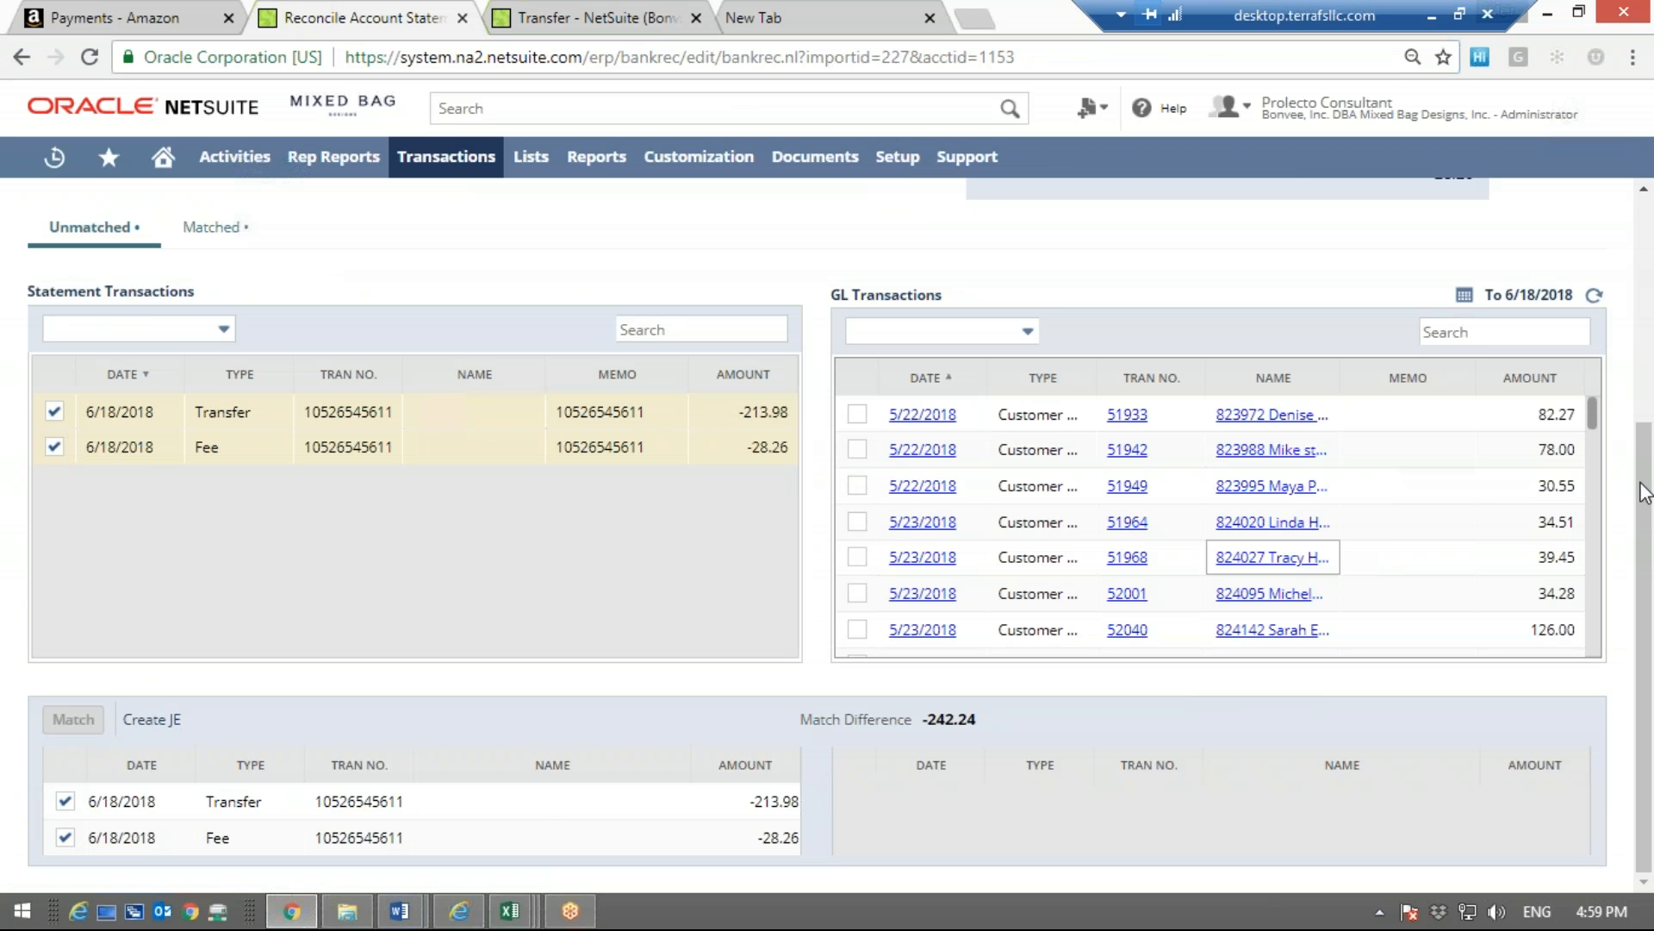
{"action": "scroll", "coordinate": [1591, 494], "scroll_direction": "down", "scroll_amount": 10}
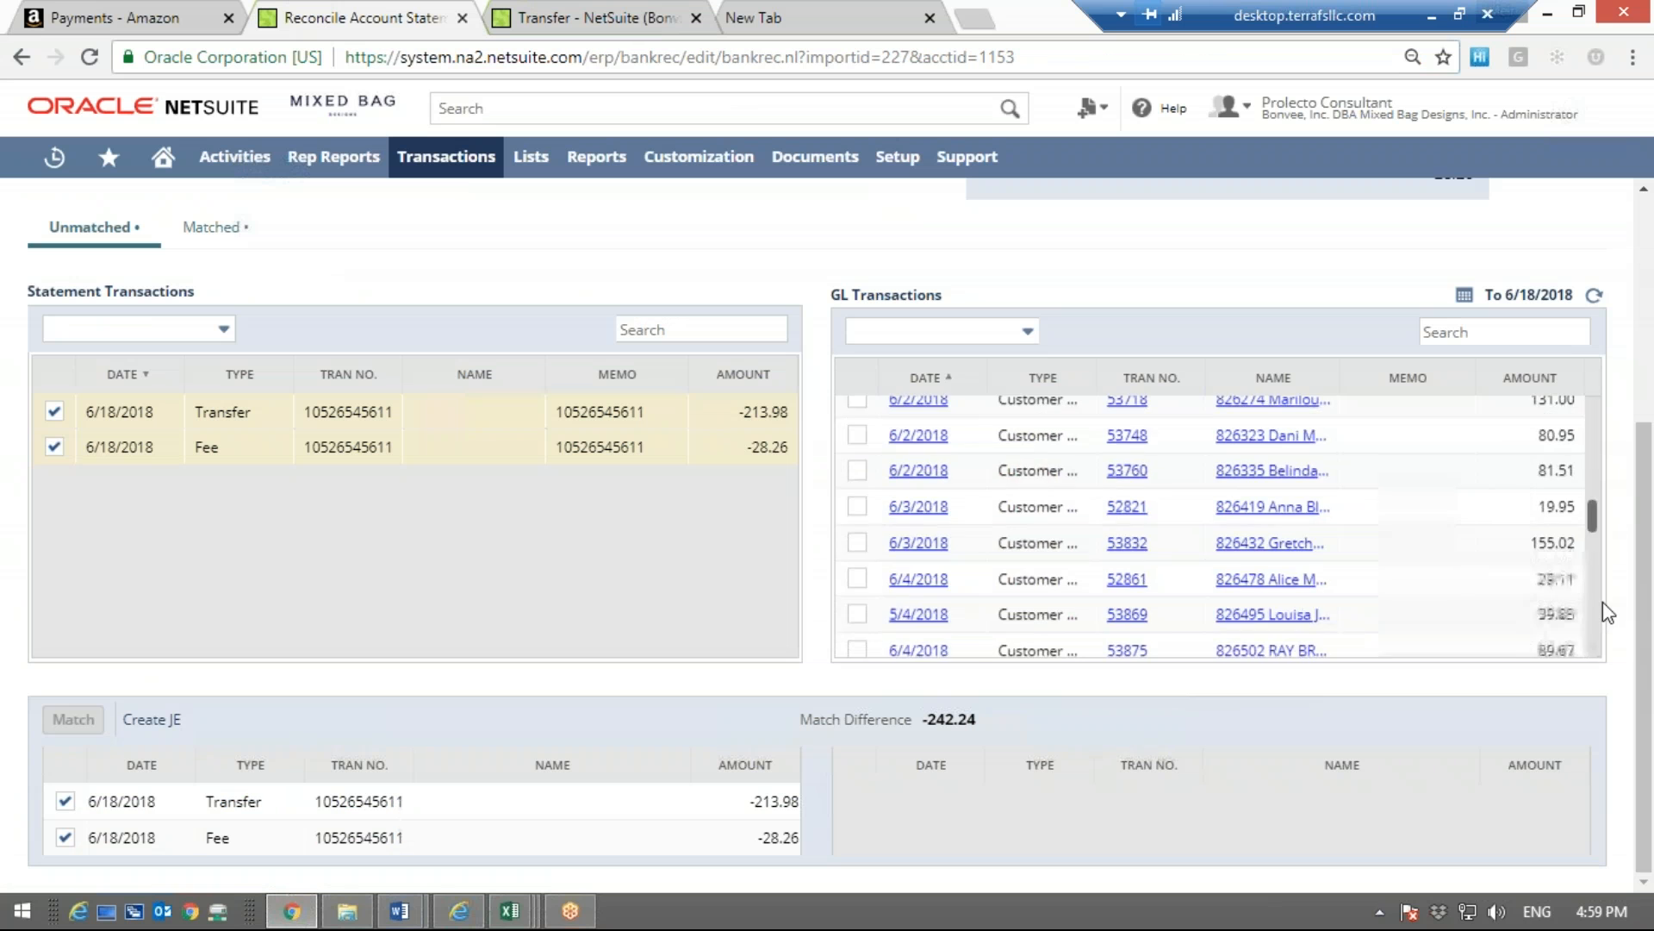
{"action": "left_click_drag", "start_coordinate": [1593, 642], "coordinate": [1585, 410]}
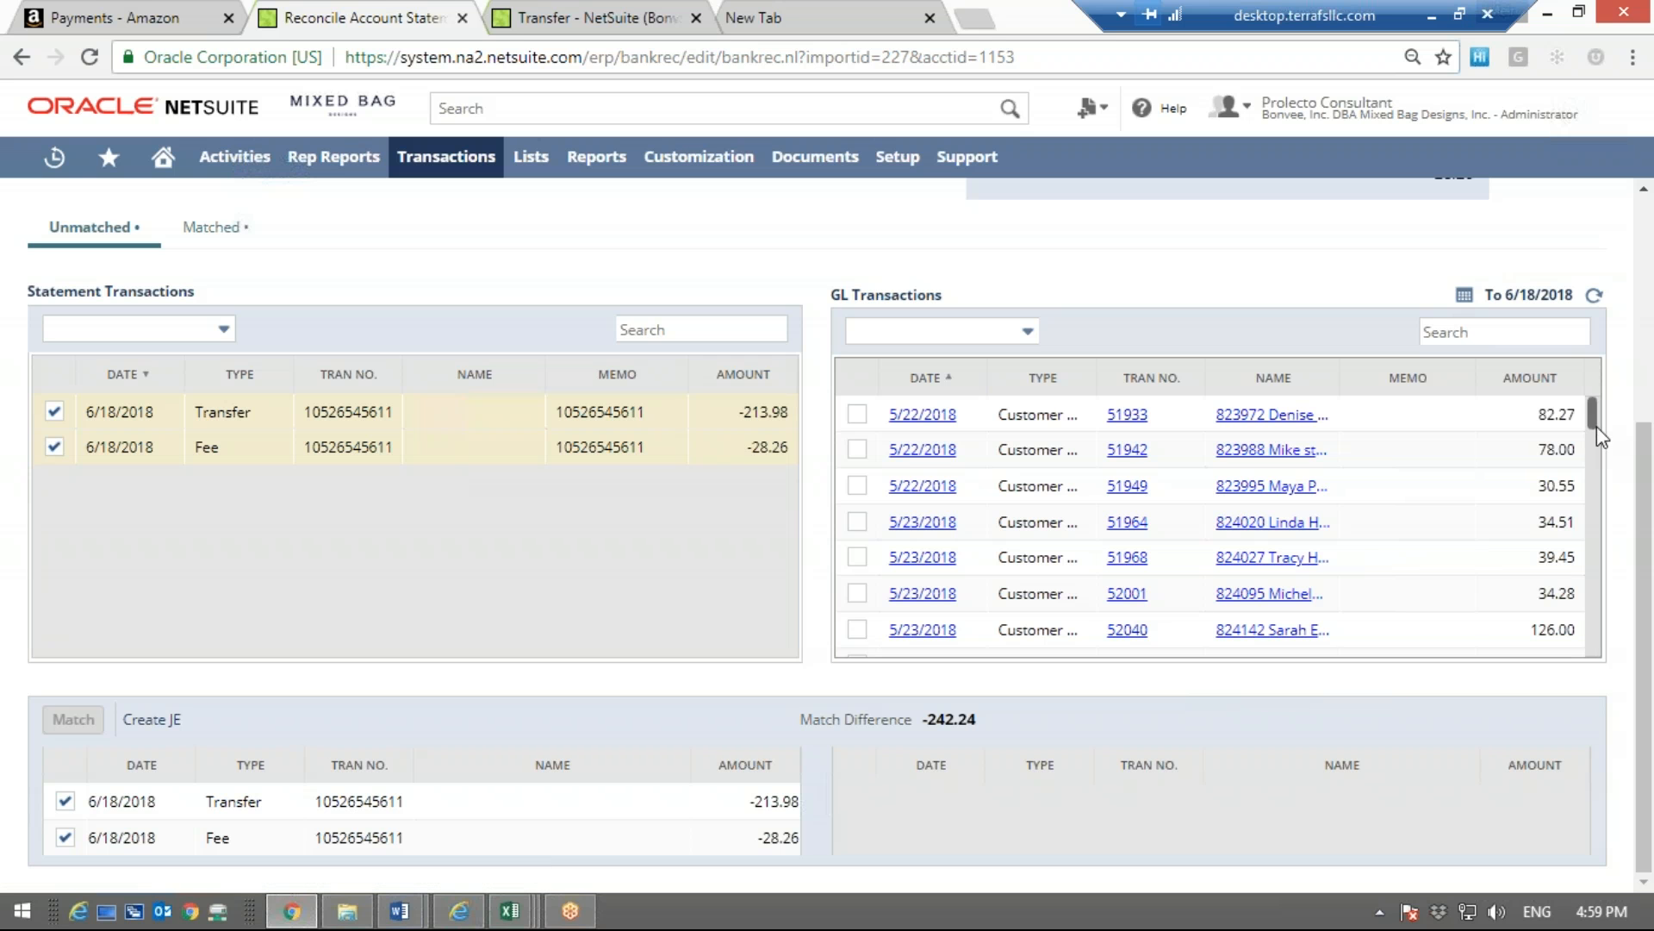
Scan the unmatched GL transactions from 5/22/2018 onward, and return to the earliest entries
{"action": "scroll", "coordinate": [1598, 482], "scroll_direction": "down", "scroll_amount": 5}
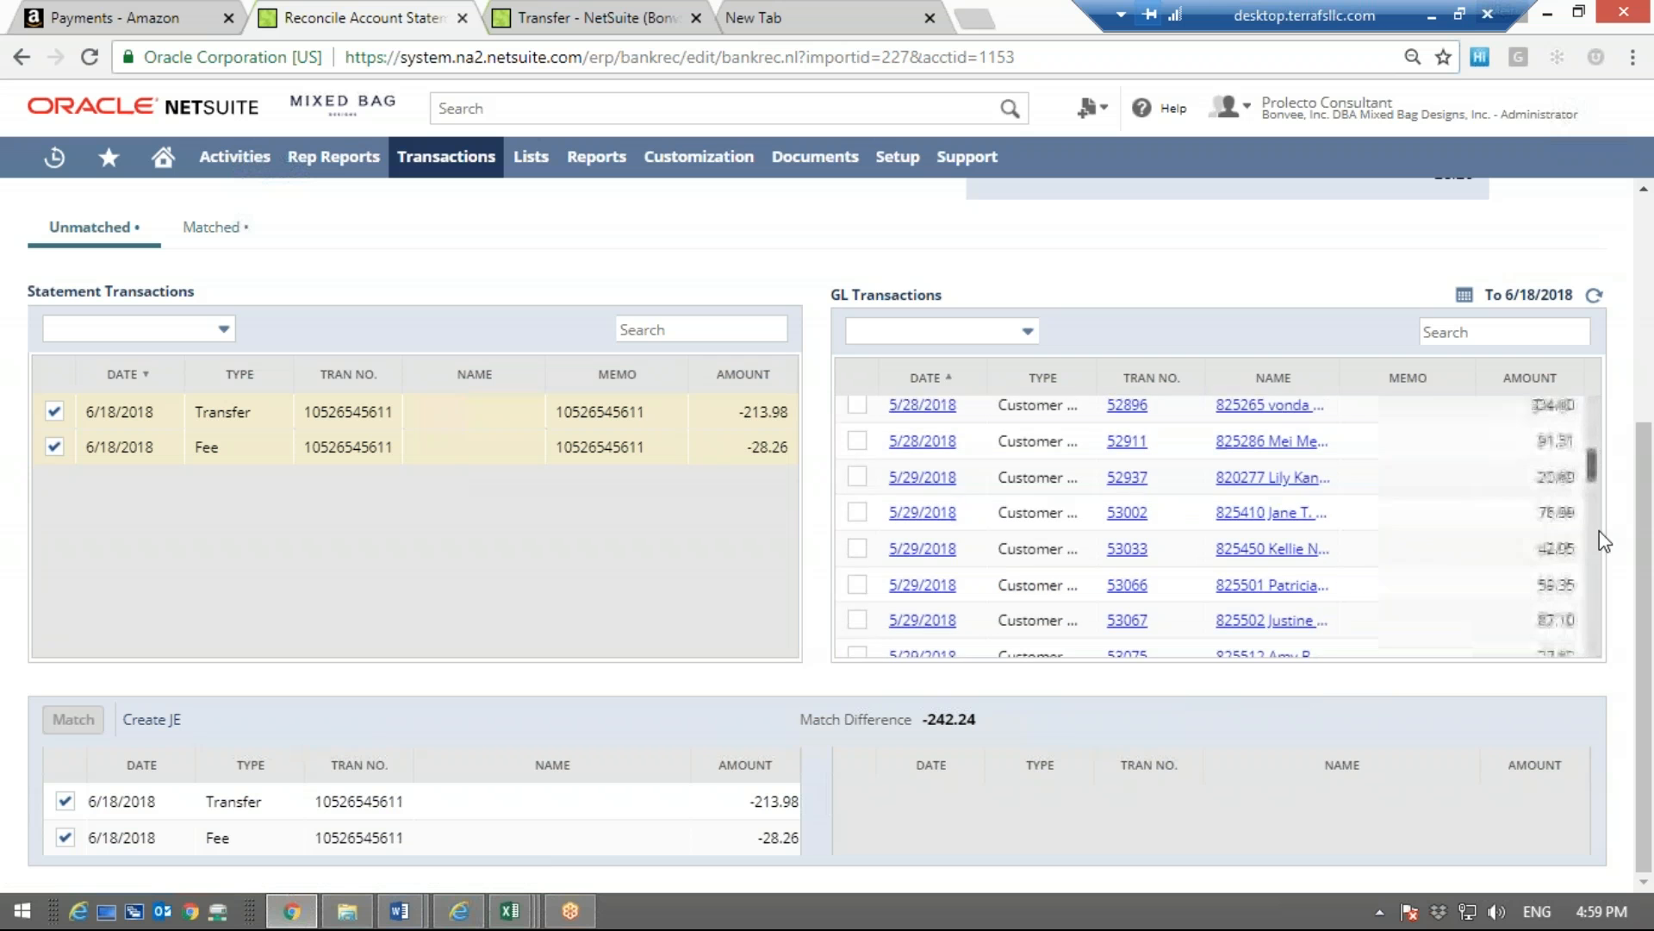
{"action": "scroll", "coordinate": [1599, 642], "scroll_direction": "down", "scroll_amount": 5}
{"action": "left_click_drag", "start_coordinate": [1597, 629], "coordinate": [1588, 414]}
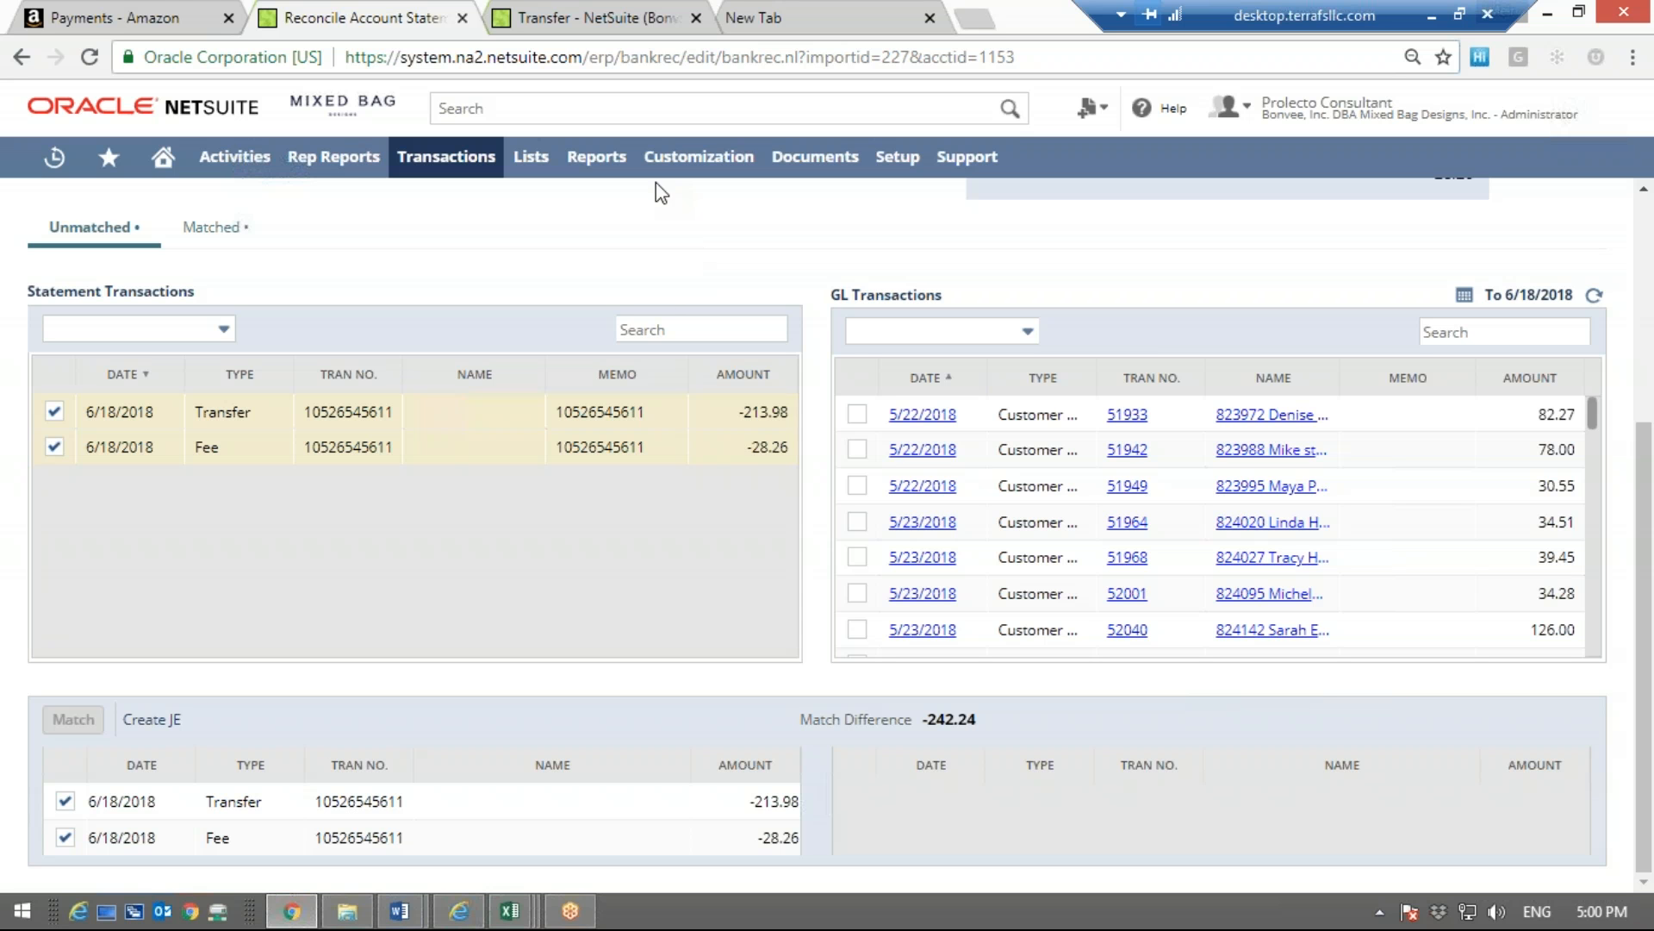
Compare Amazon's Jun 18 to Jun 19, 2018 statement with the unmatched Transfer and Fee lines in the NetSuite reconciliation
{"action": "left_click", "coordinate": [147, 14]}
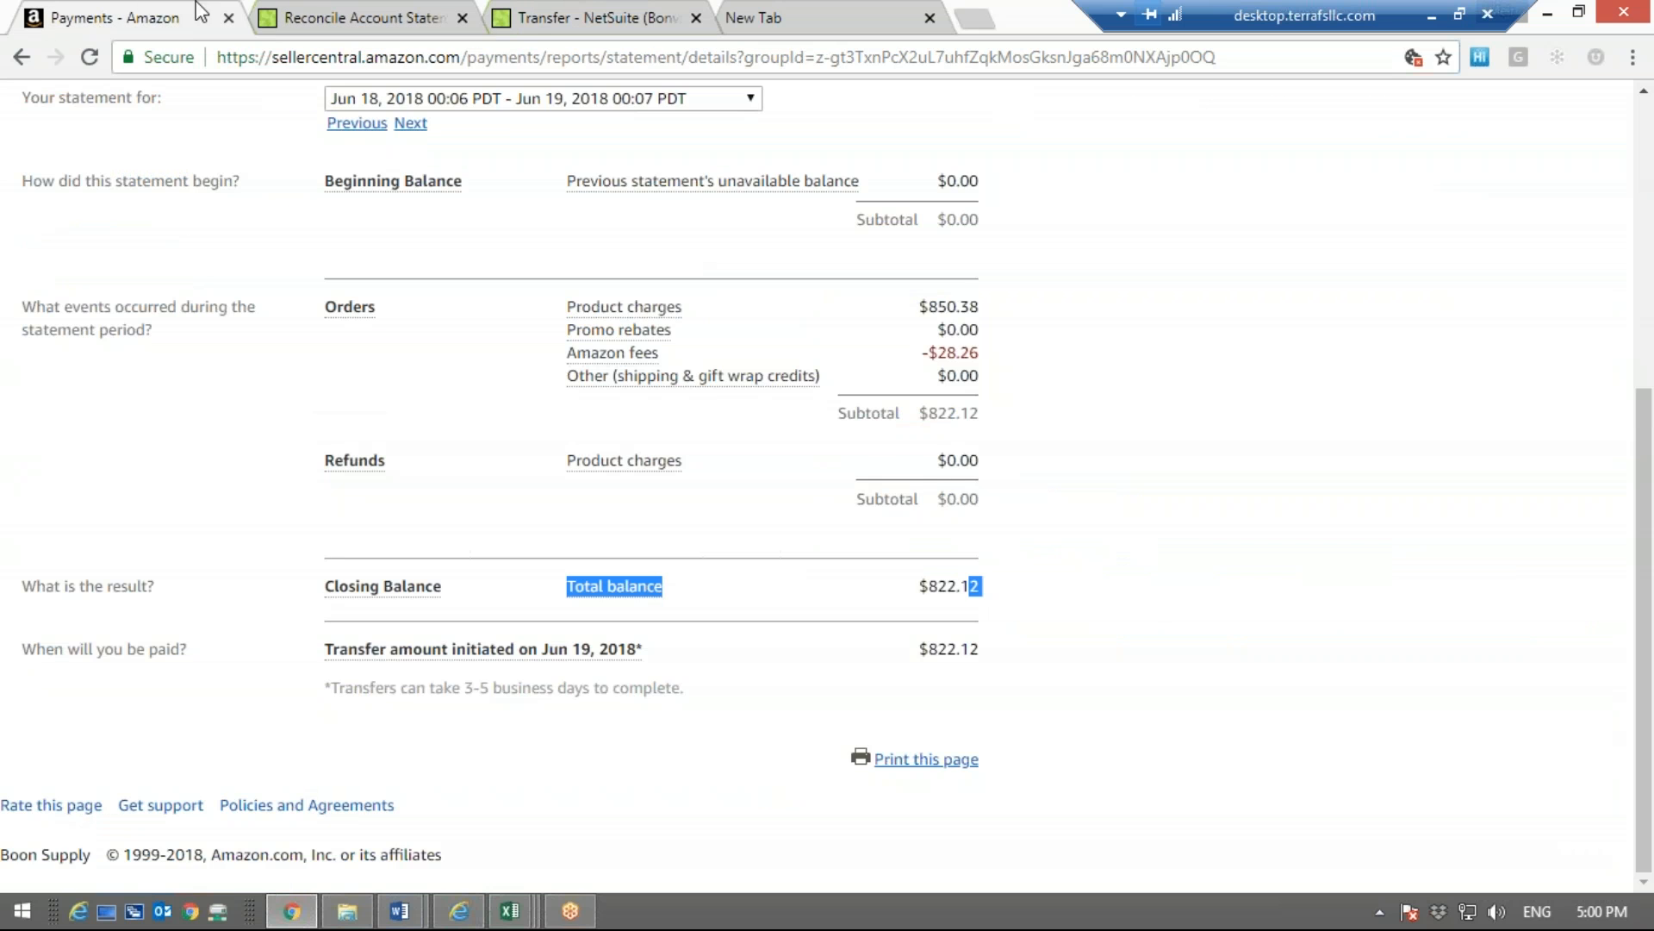
{"action": "left_click", "coordinate": [329, 10]}
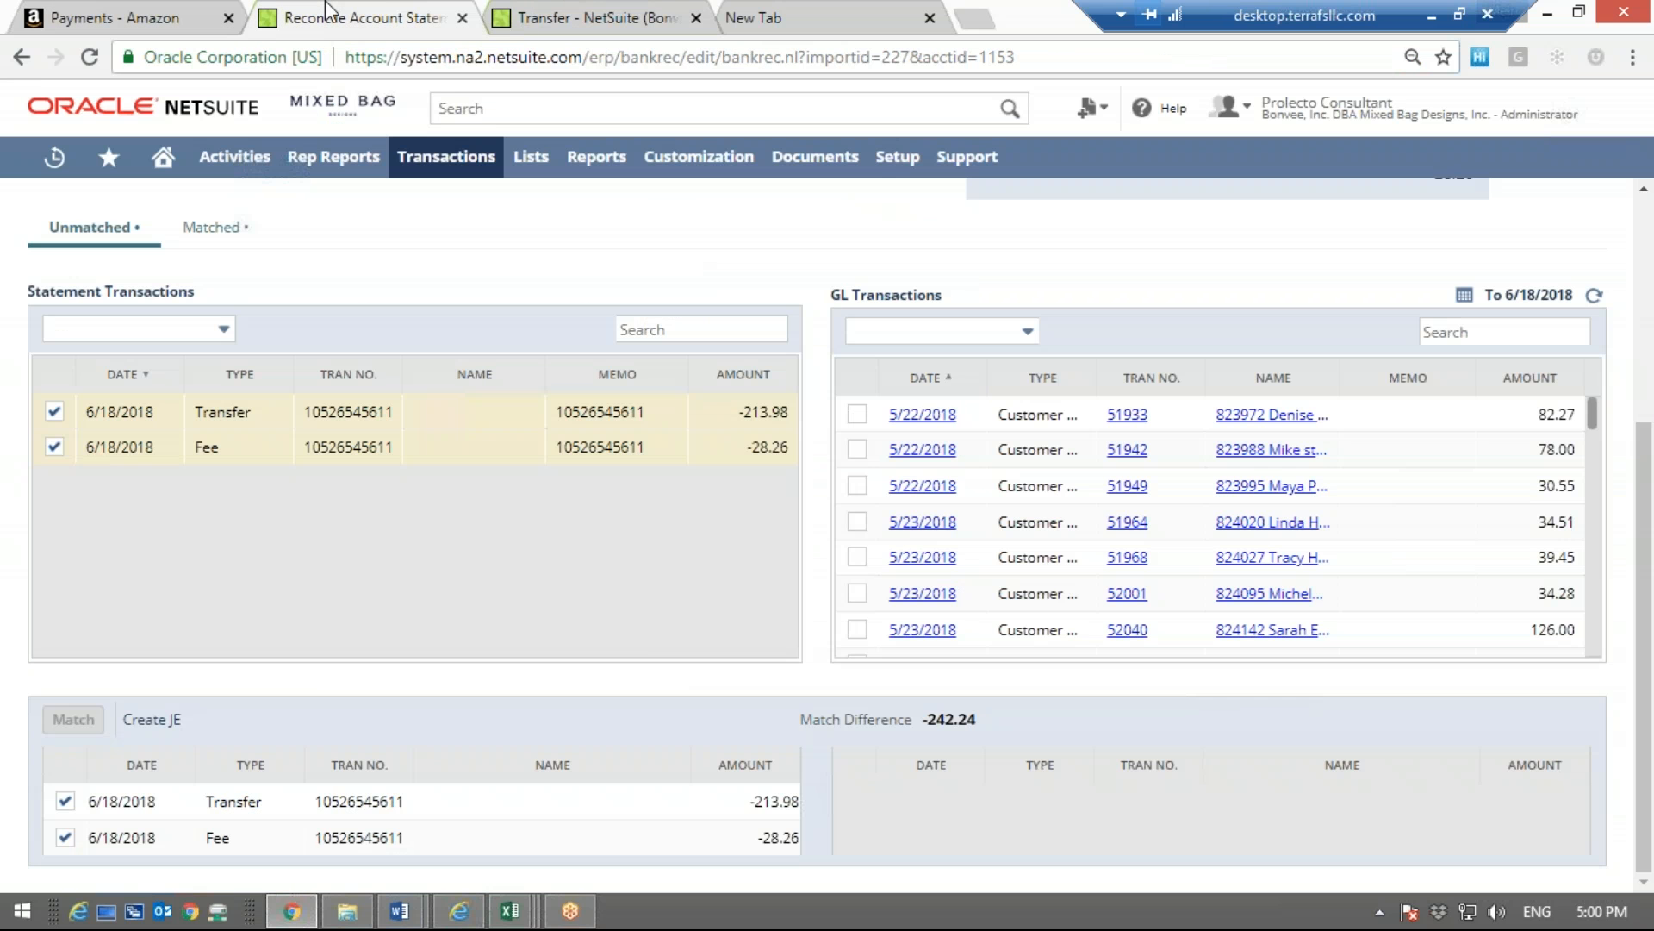
{"action": "left_click", "coordinate": [146, 14]}
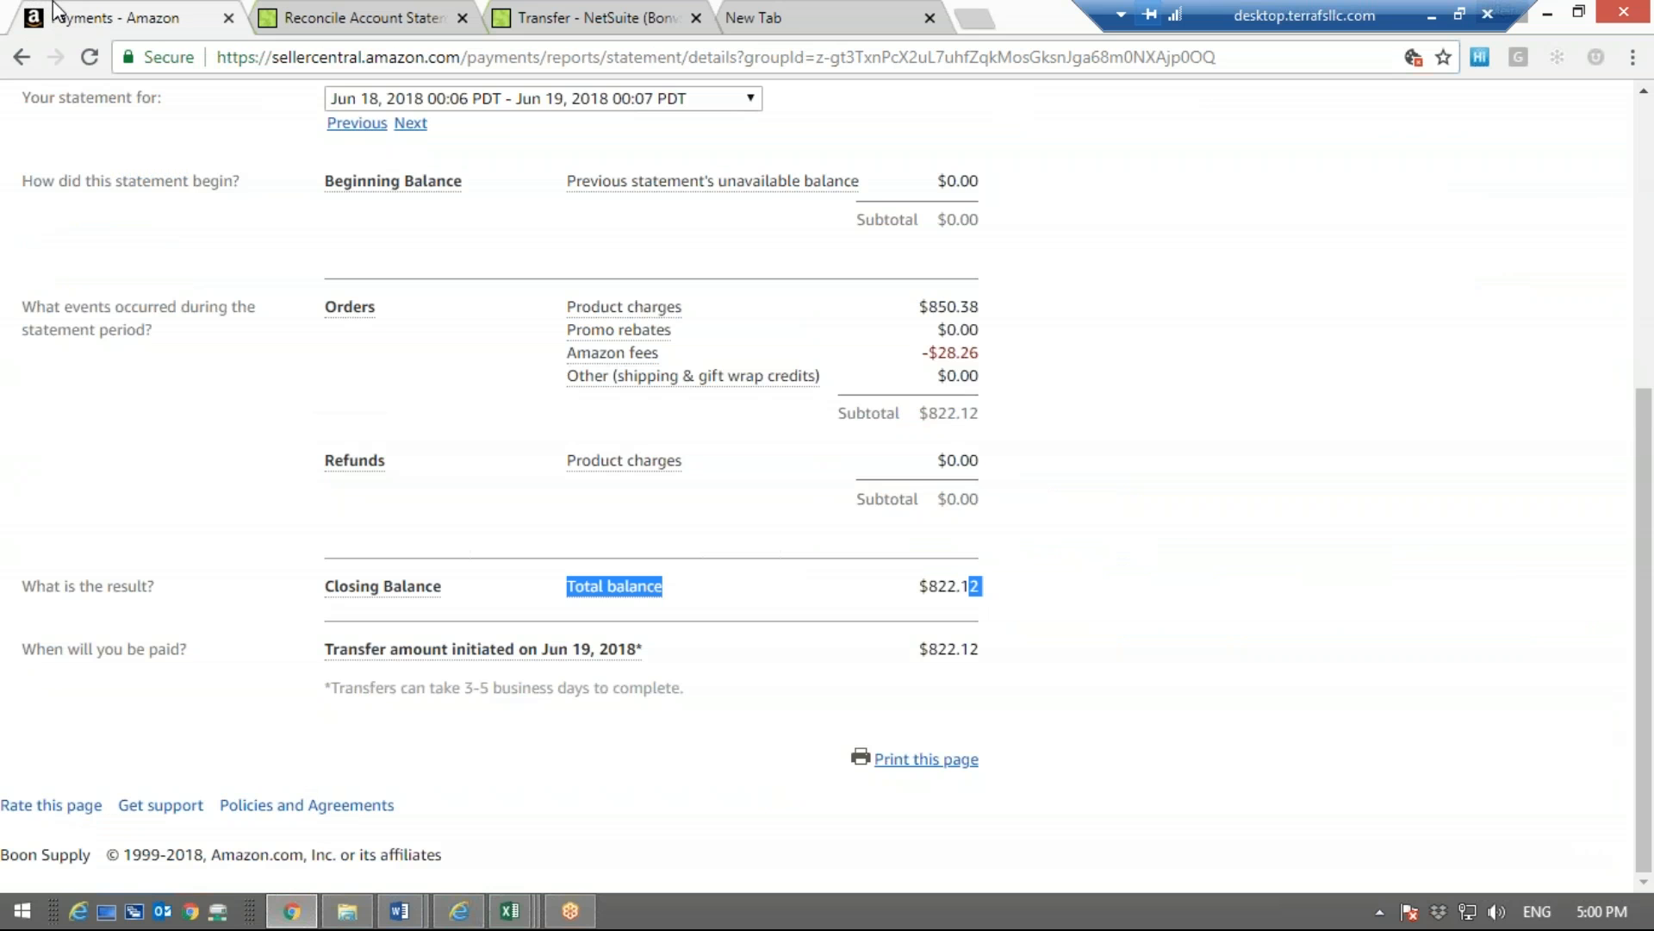
{"action": "left_click", "coordinate": [974, 609]}
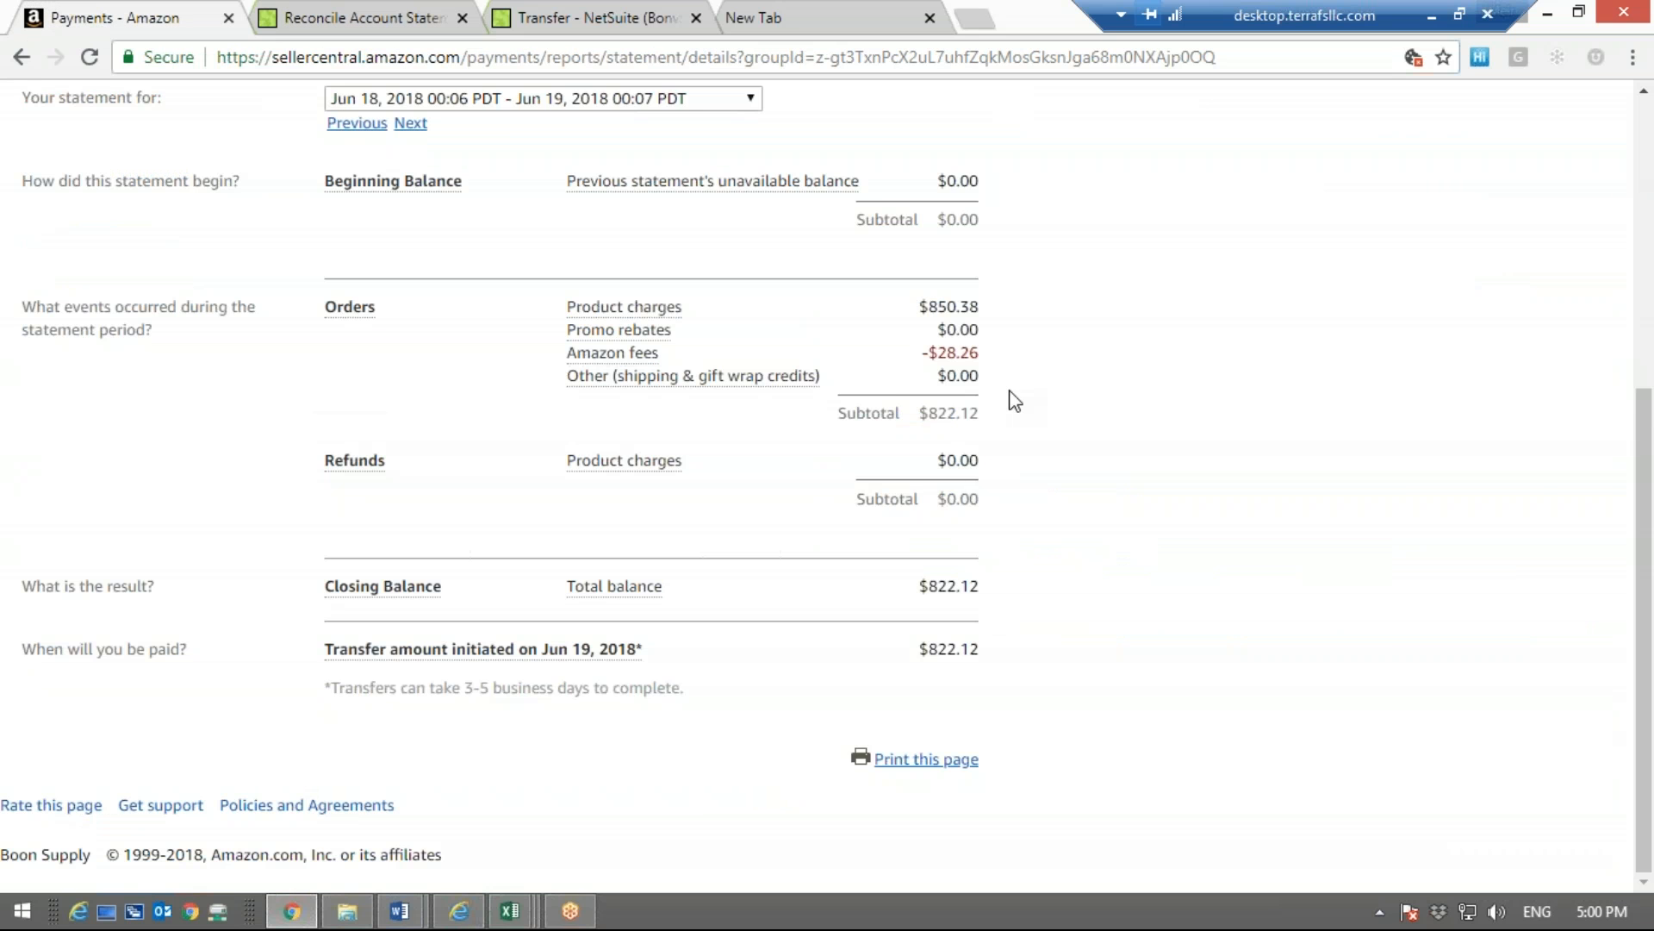
{"action": "left_click", "coordinate": [339, 12]}
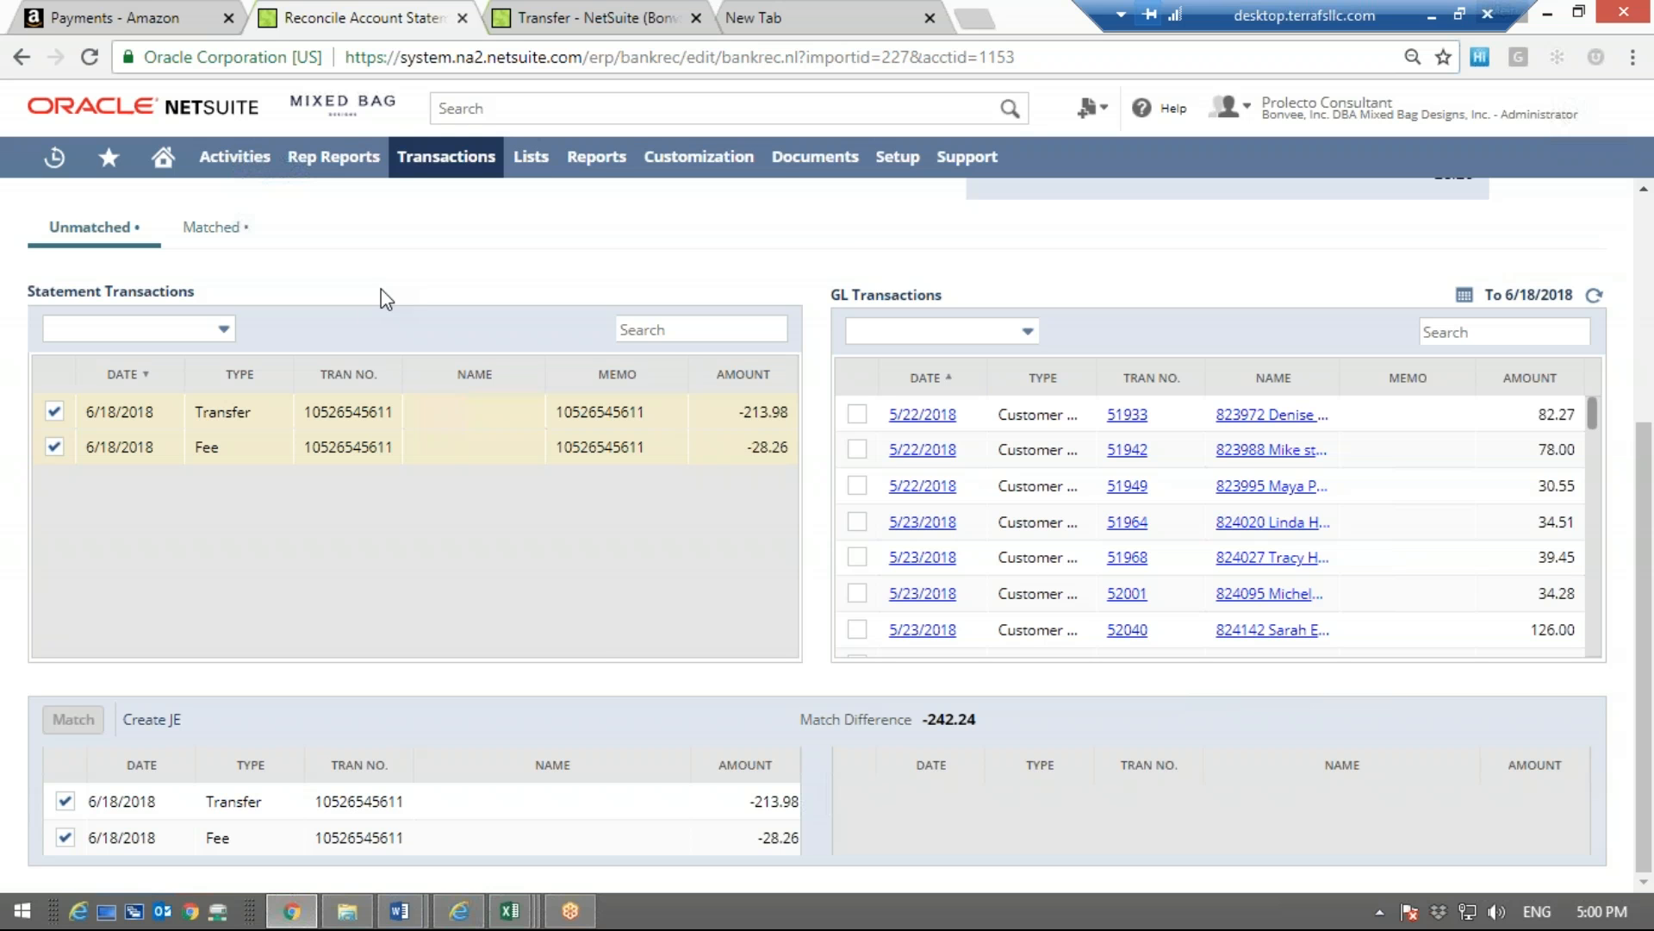
Show the Amazon statement again, and check the transfer amount initiated on Jun 19, 2018 and the bank transfer notice
{"action": "mouse_move", "coordinate": [609, 171]}
{"action": "left_click", "coordinate": [64, 11]}
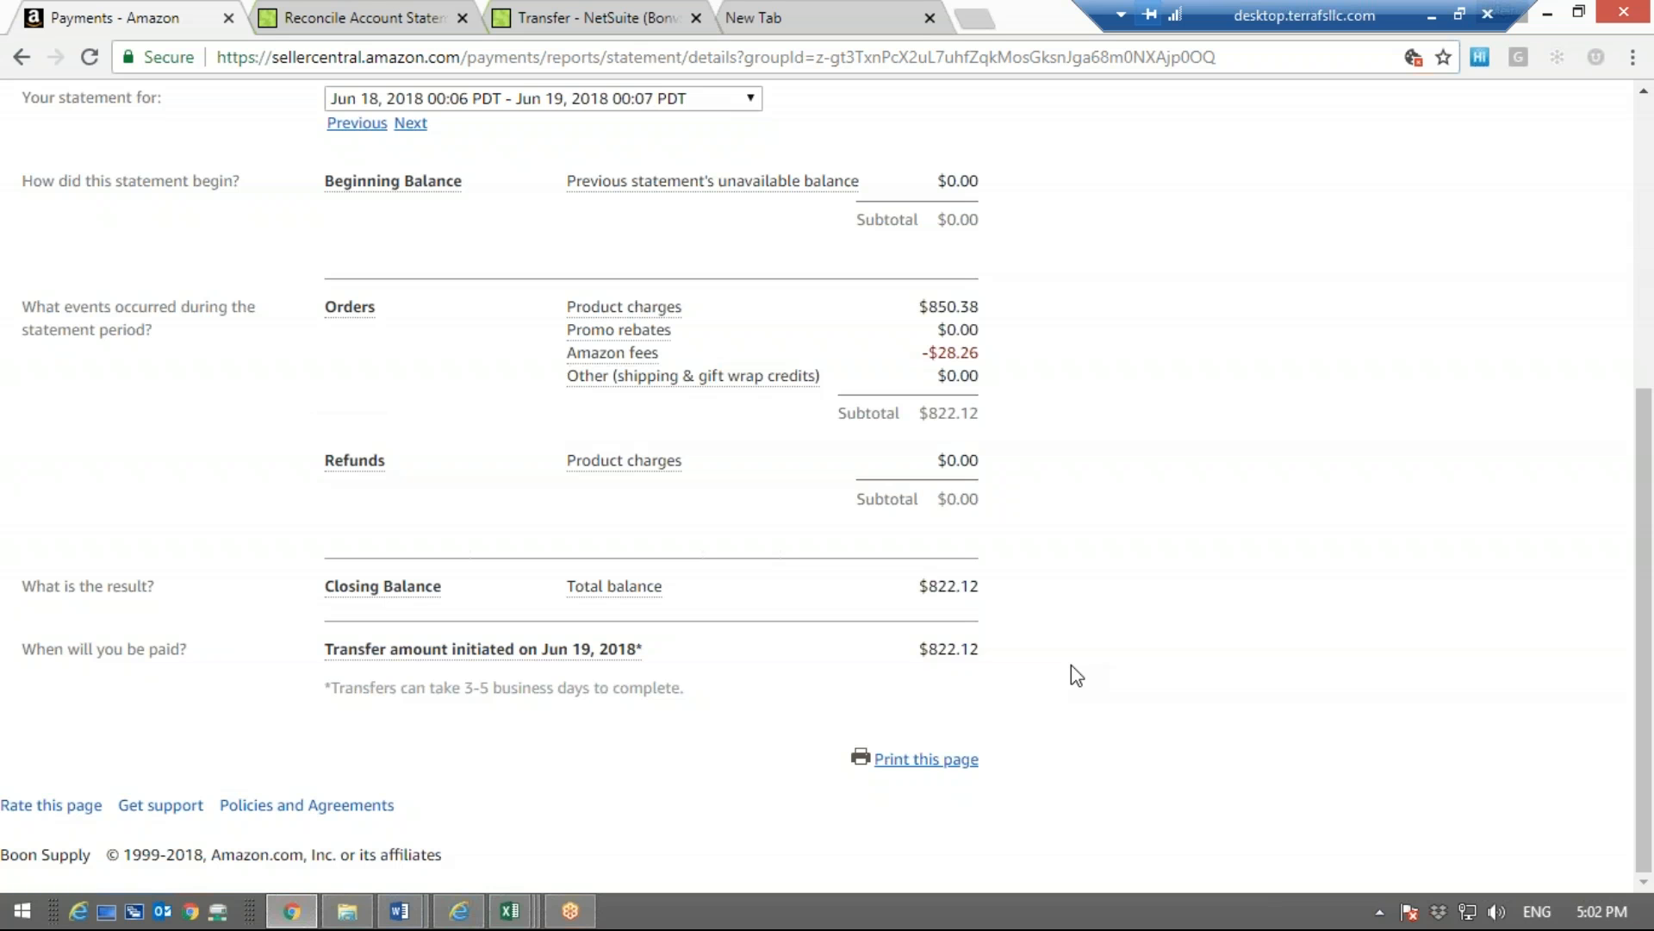
{"action": "left_click_drag", "start_coordinate": [908, 656], "coordinate": [924, 652]}
{"action": "left_click", "coordinate": [1082, 336]}
{"action": "scroll", "coordinate": [1084, 336], "scroll_direction": "up", "scroll_amount": 1}
{"action": "scroll", "coordinate": [1086, 337], "scroll_direction": "up", "scroll_amount": 1}
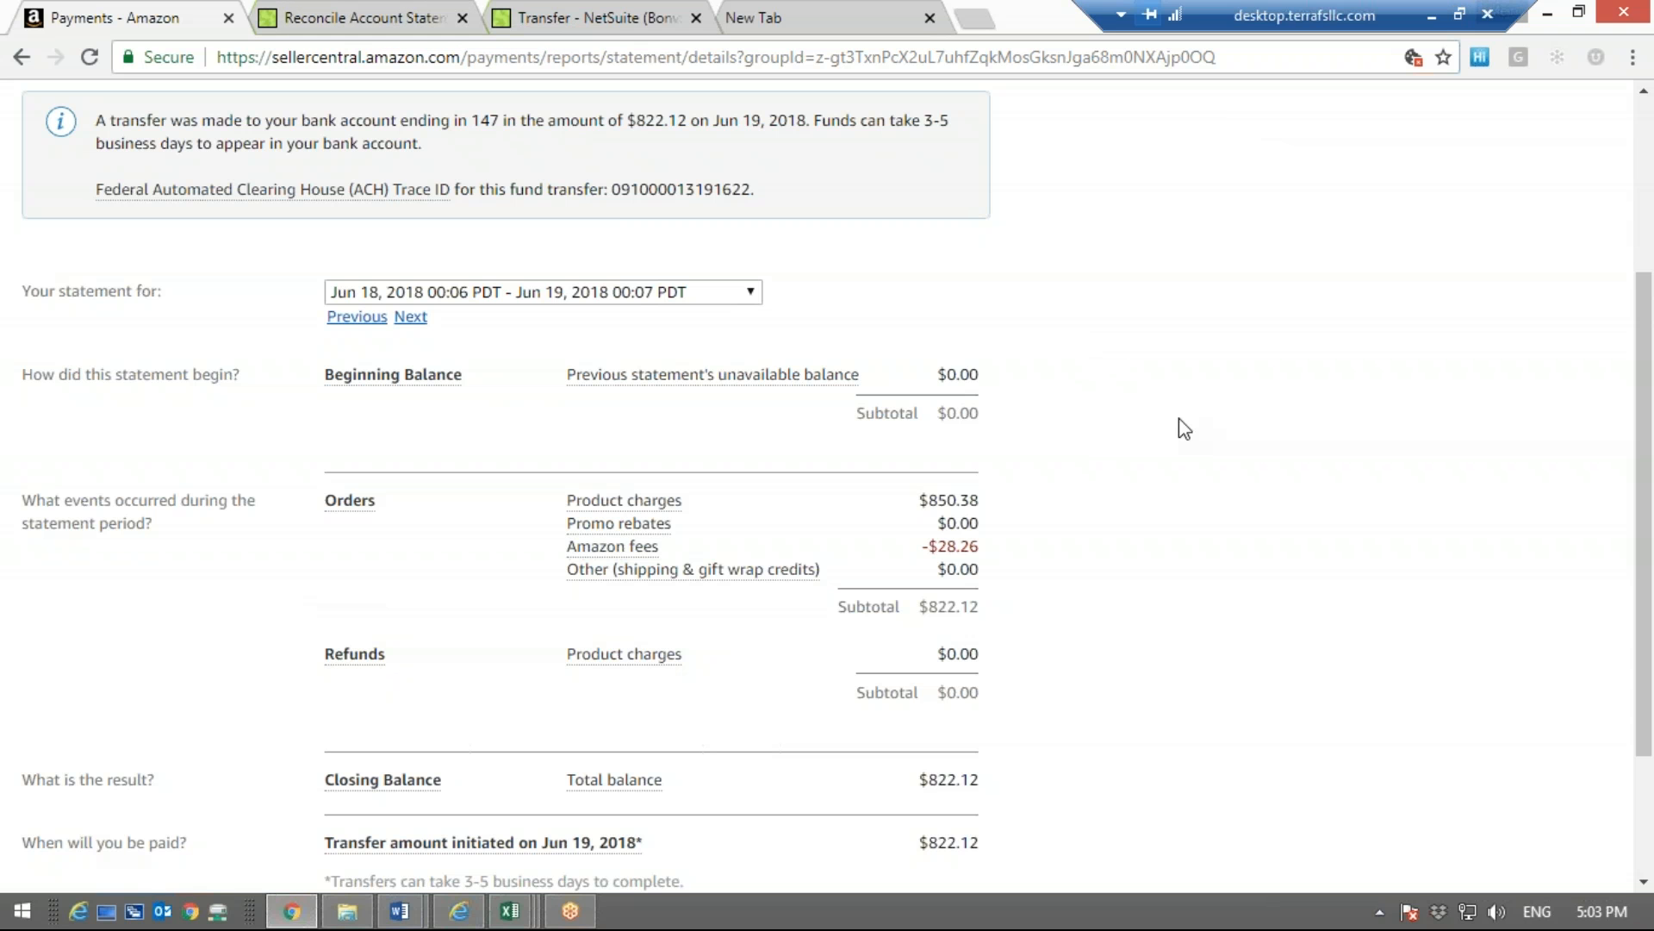
{"action": "left_click", "coordinate": [1432, 15]}
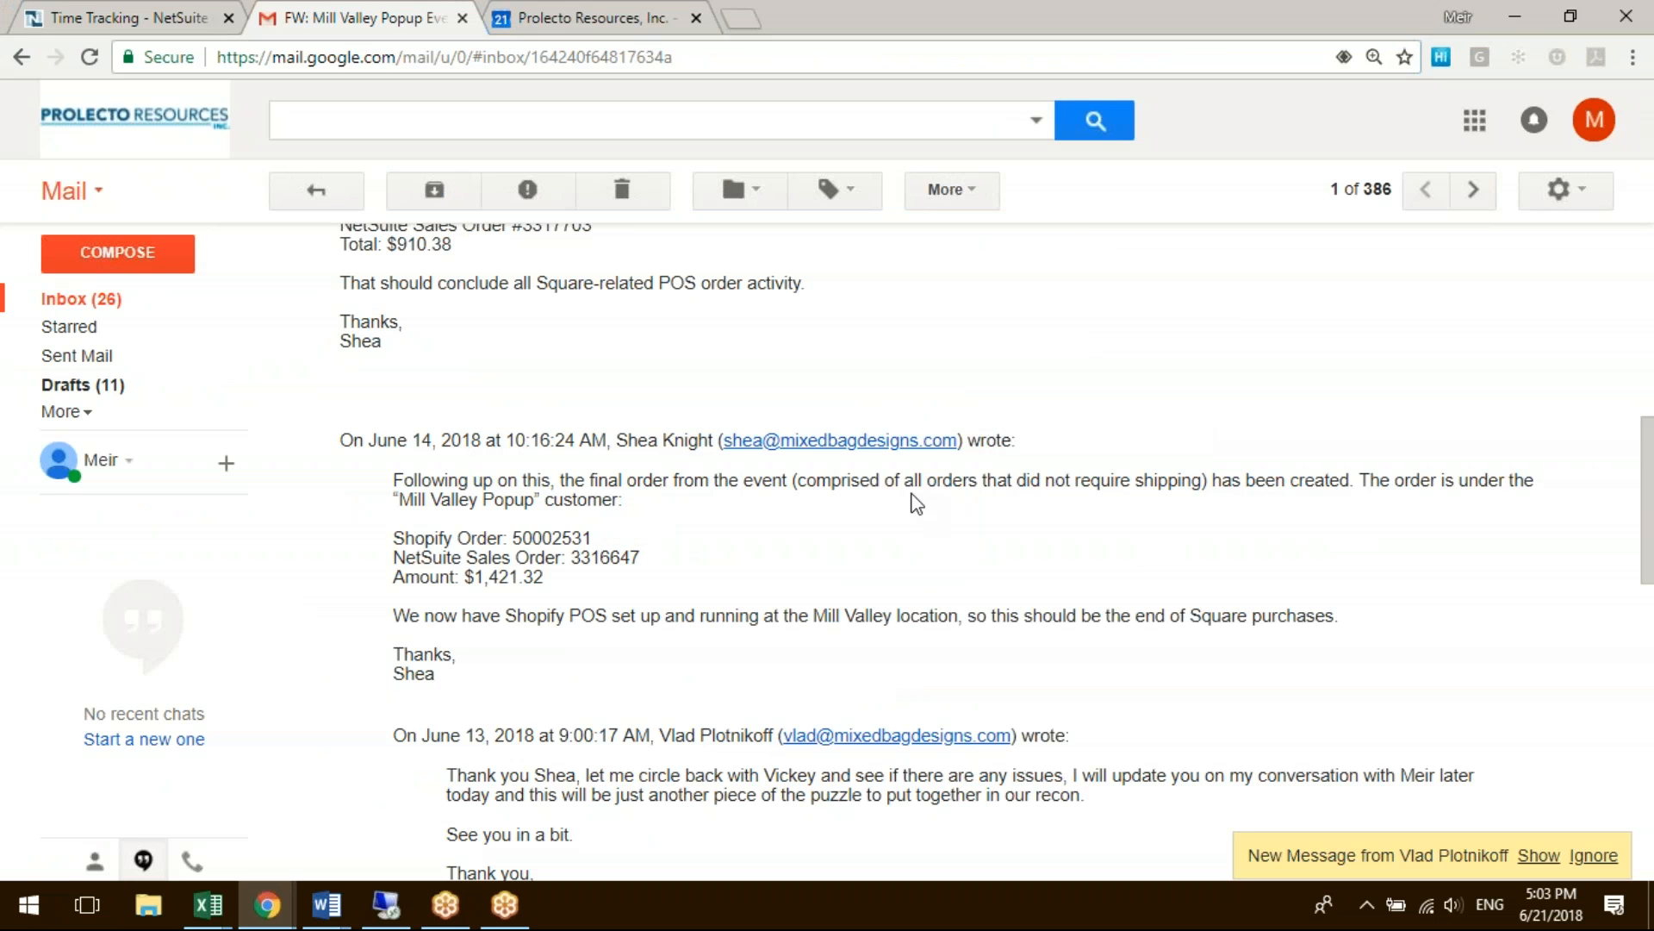
{"action": "left_click", "coordinate": [386, 905]}
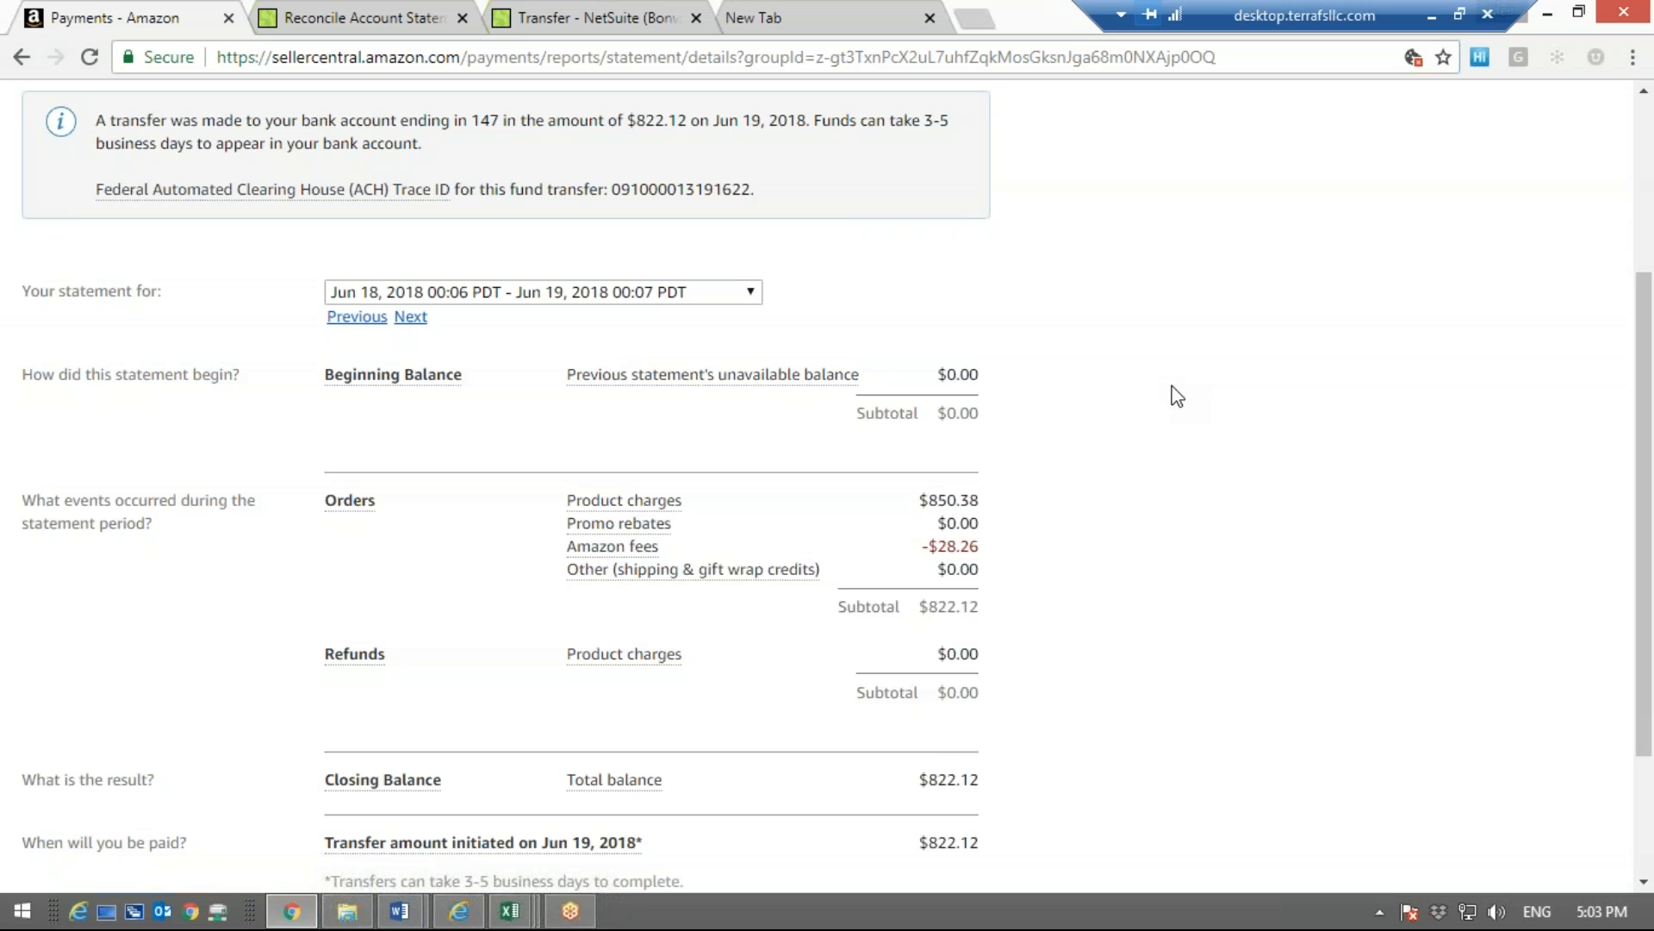
{"action": "scroll", "coordinate": [1177, 396], "scroll_direction": "up", "scroll_amount": 3}
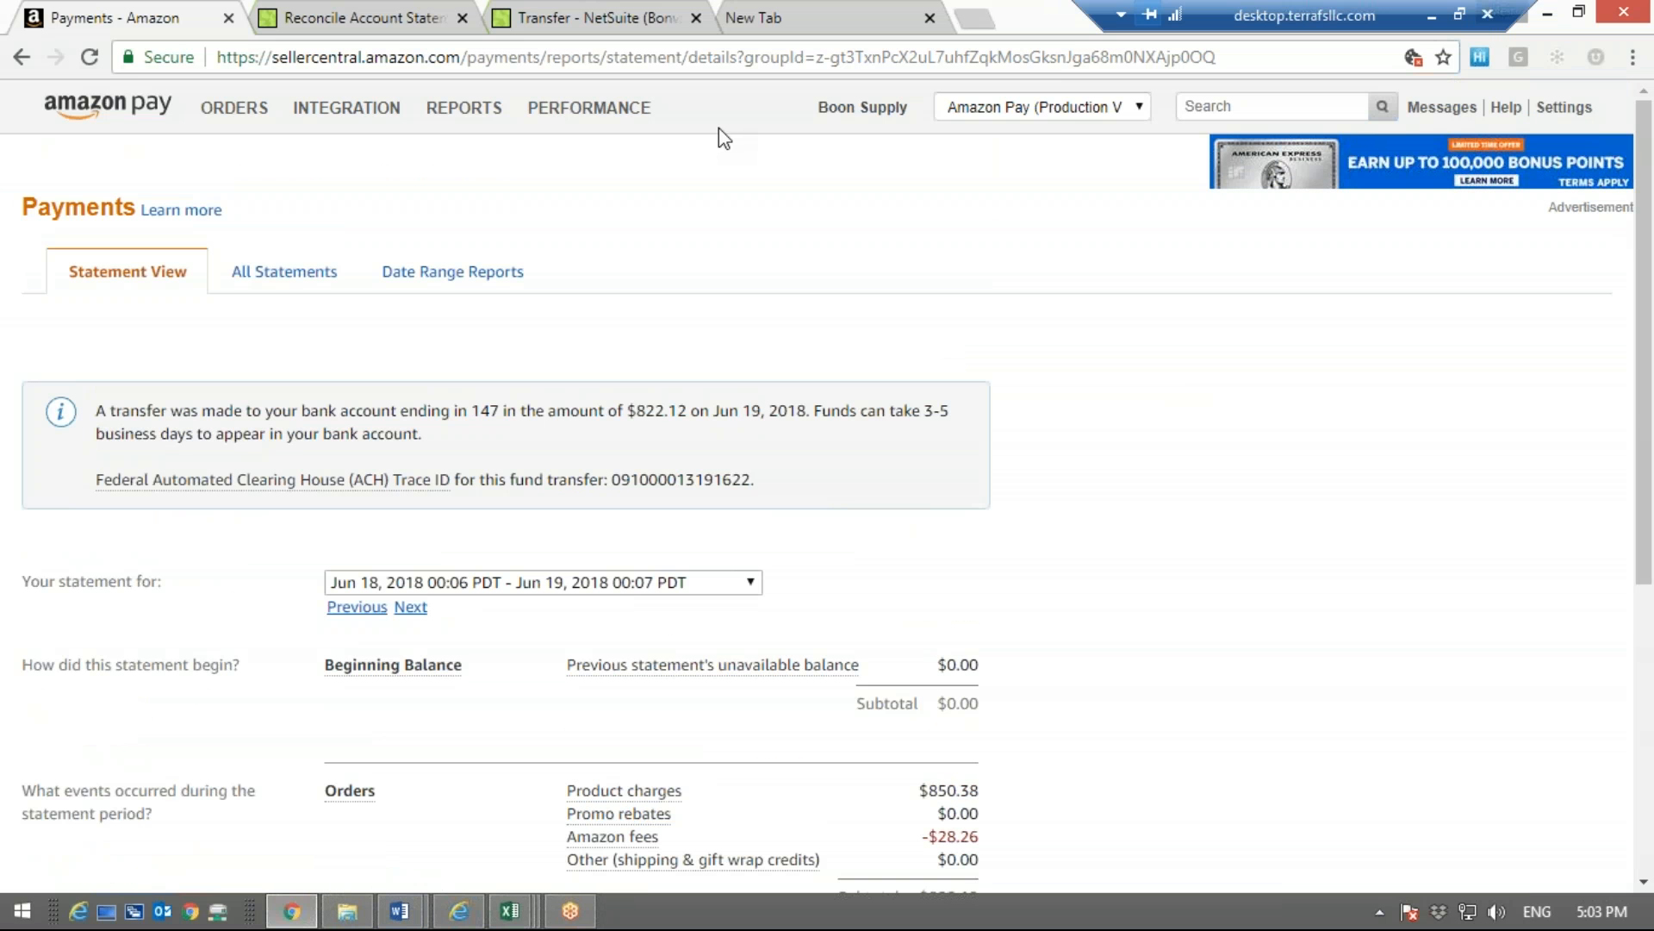
Return to the NetSuite reconciliation, review its statement summary, and look through the GL transactions down to the mid-June entries
{"action": "left_click", "coordinate": [369, 12]}
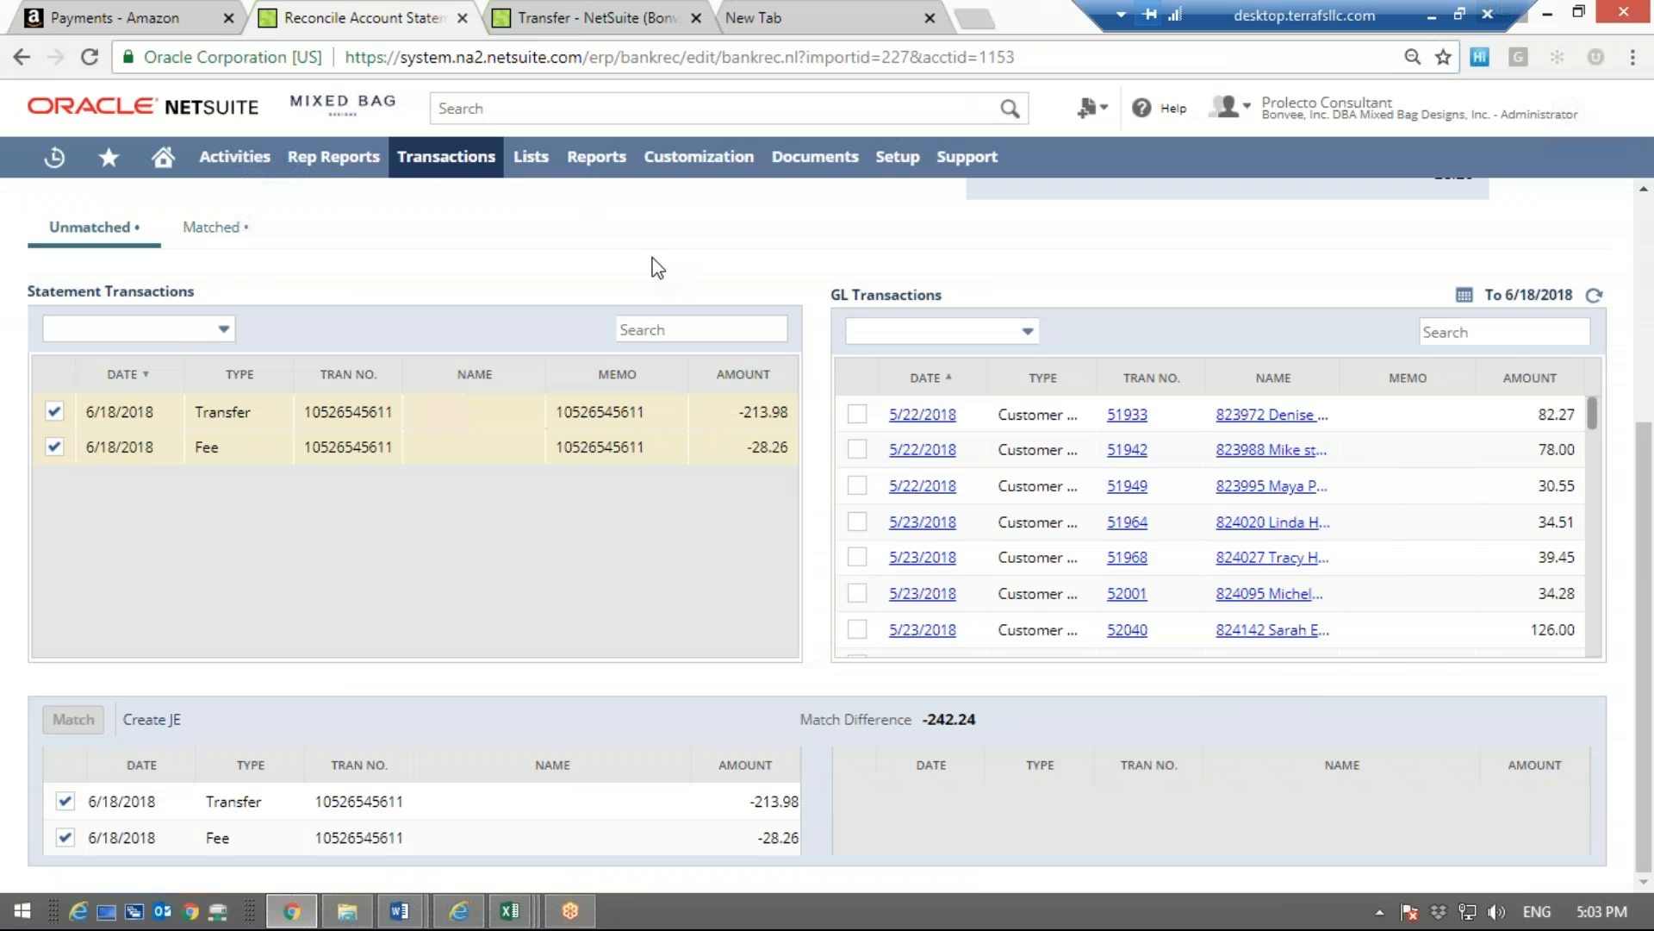
{"action": "scroll", "coordinate": [657, 268], "scroll_direction": "up", "scroll_amount": 4}
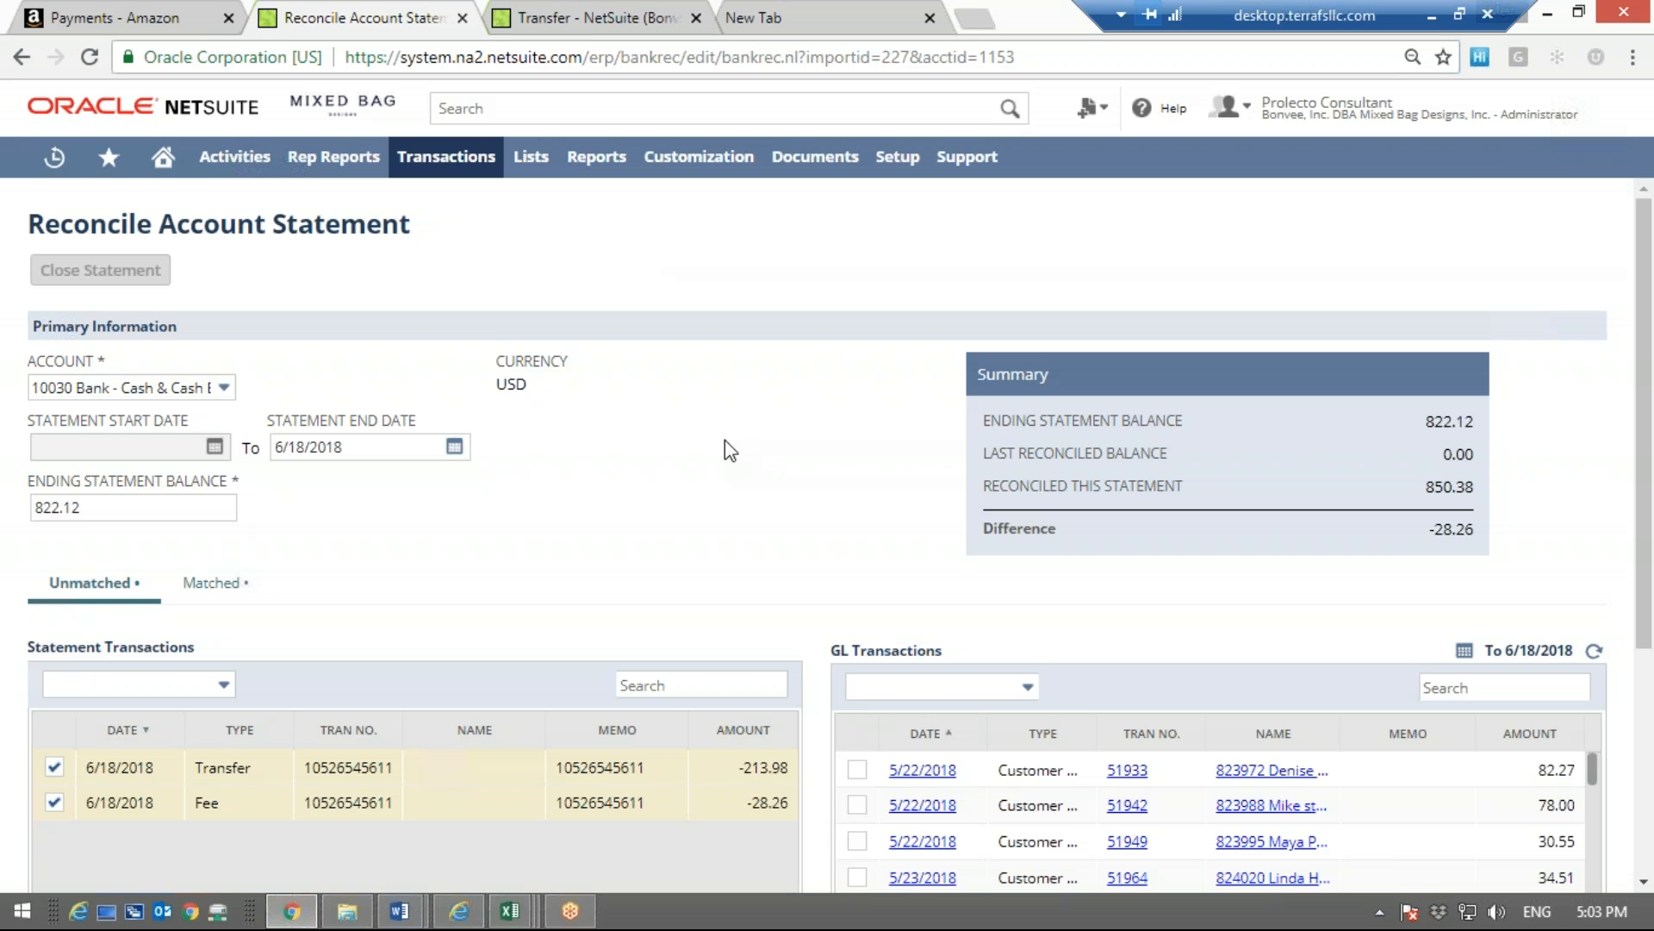
{"action": "scroll", "coordinate": [726, 444], "scroll_direction": "down", "scroll_amount": 1}
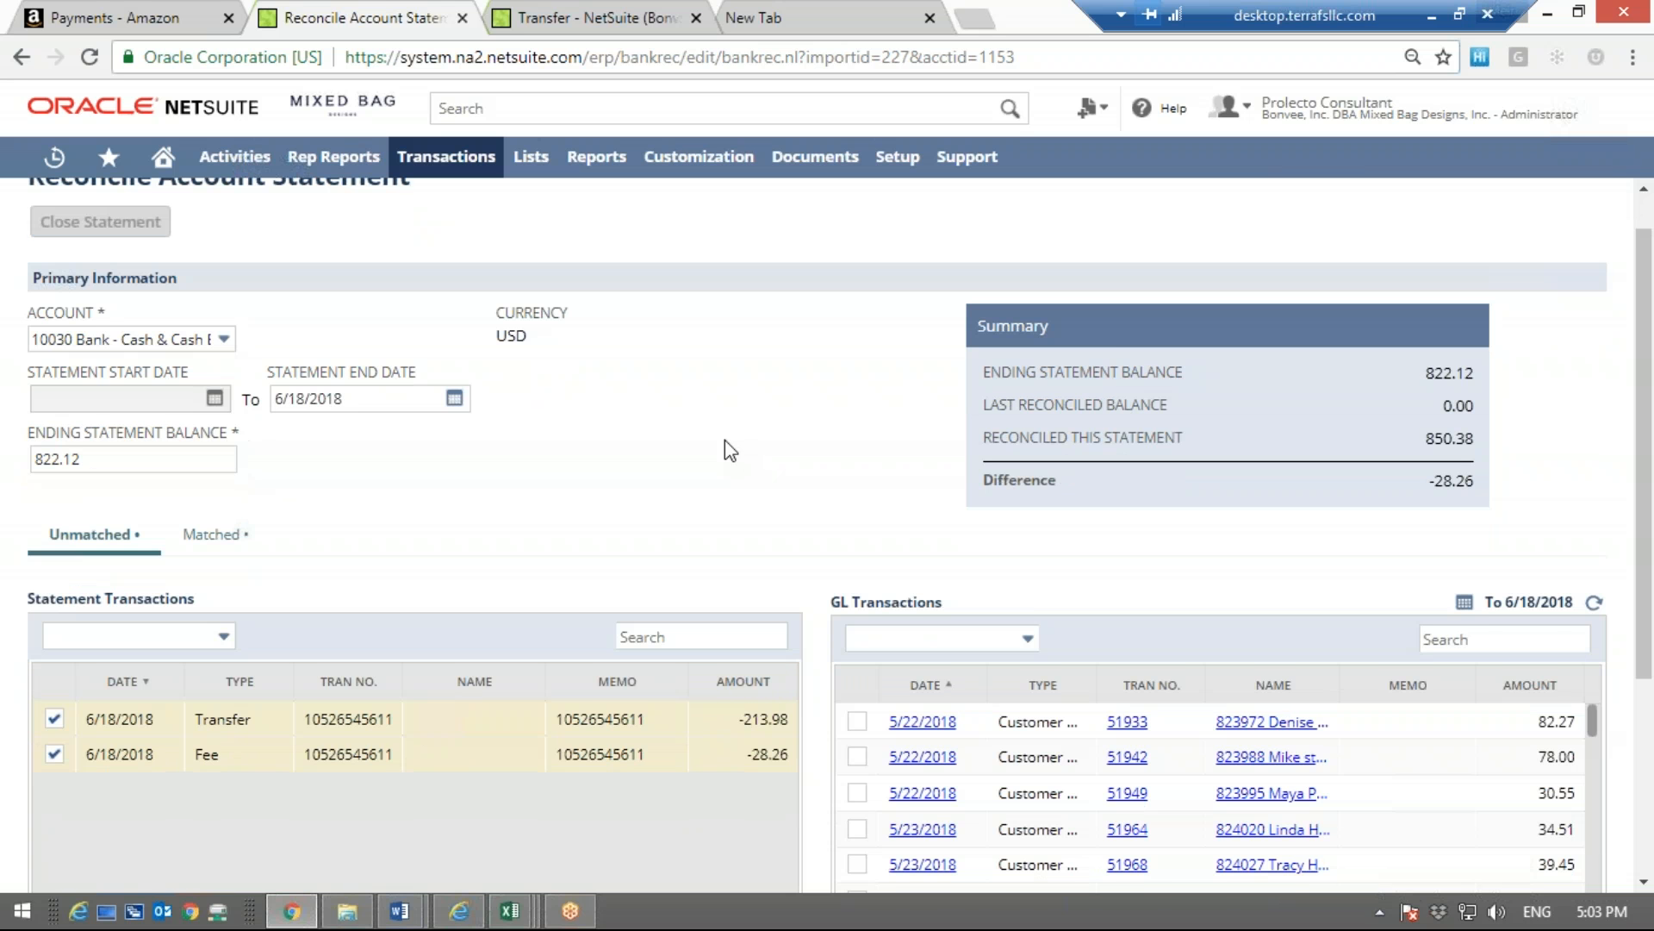
{"action": "scroll", "coordinate": [726, 444], "scroll_direction": "down", "scroll_amount": 5}
{"action": "scroll", "coordinate": [726, 444], "scroll_direction": "up", "scroll_amount": 4}
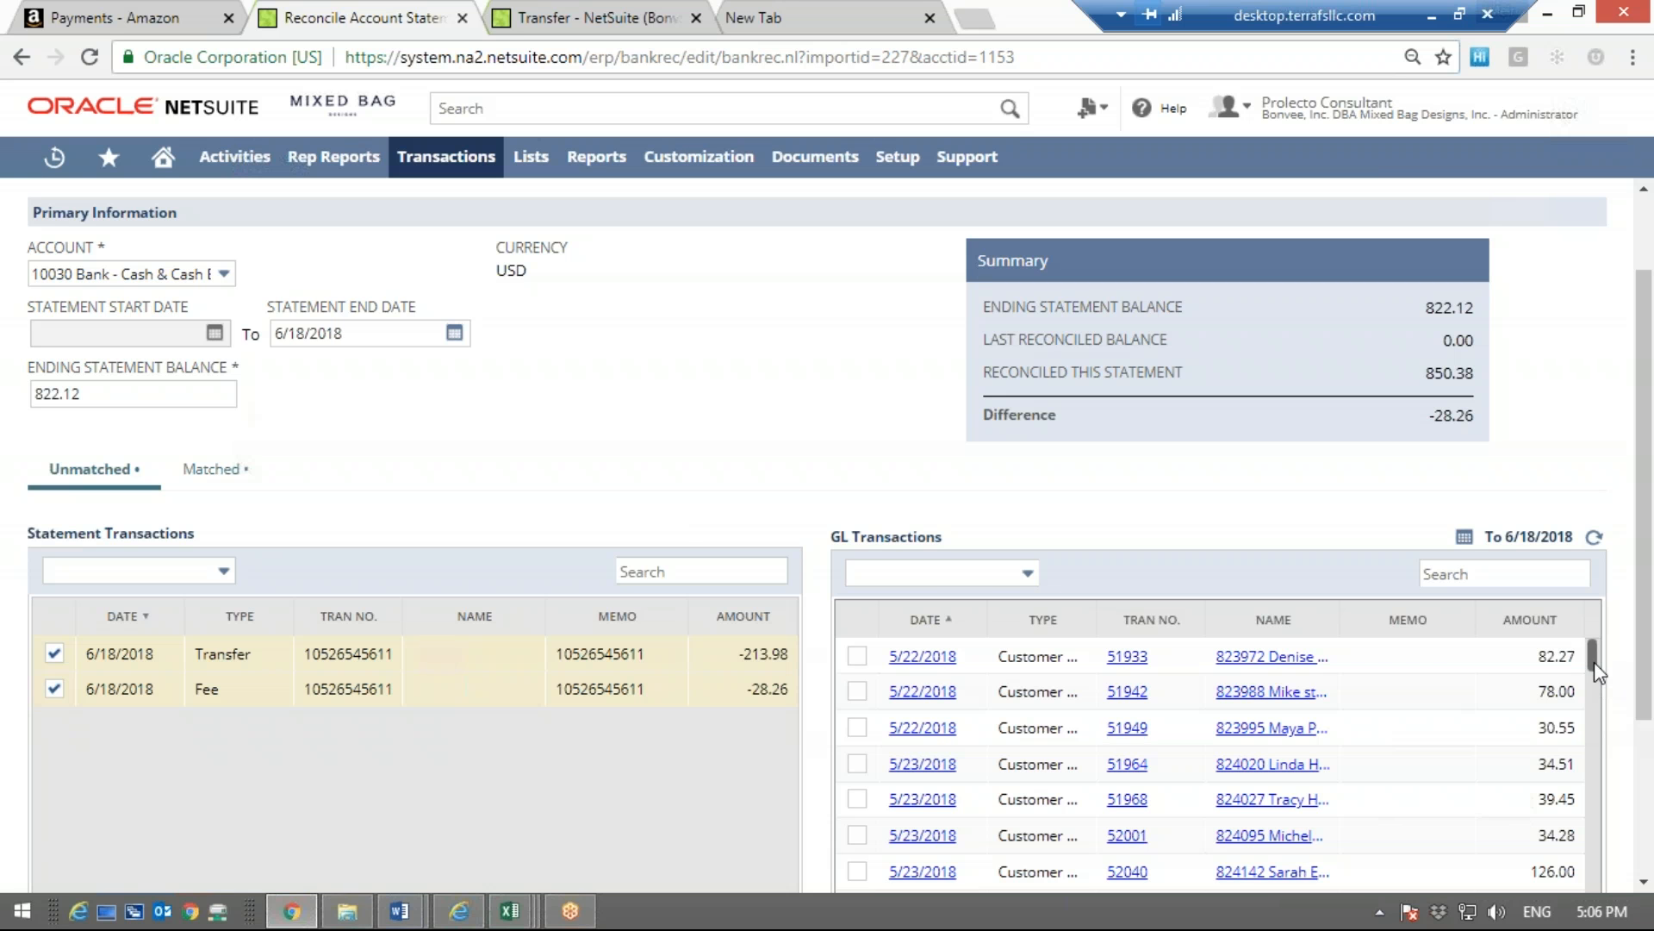
{"action": "left_click_drag", "start_coordinate": [1591, 655], "coordinate": [1583, 886]}
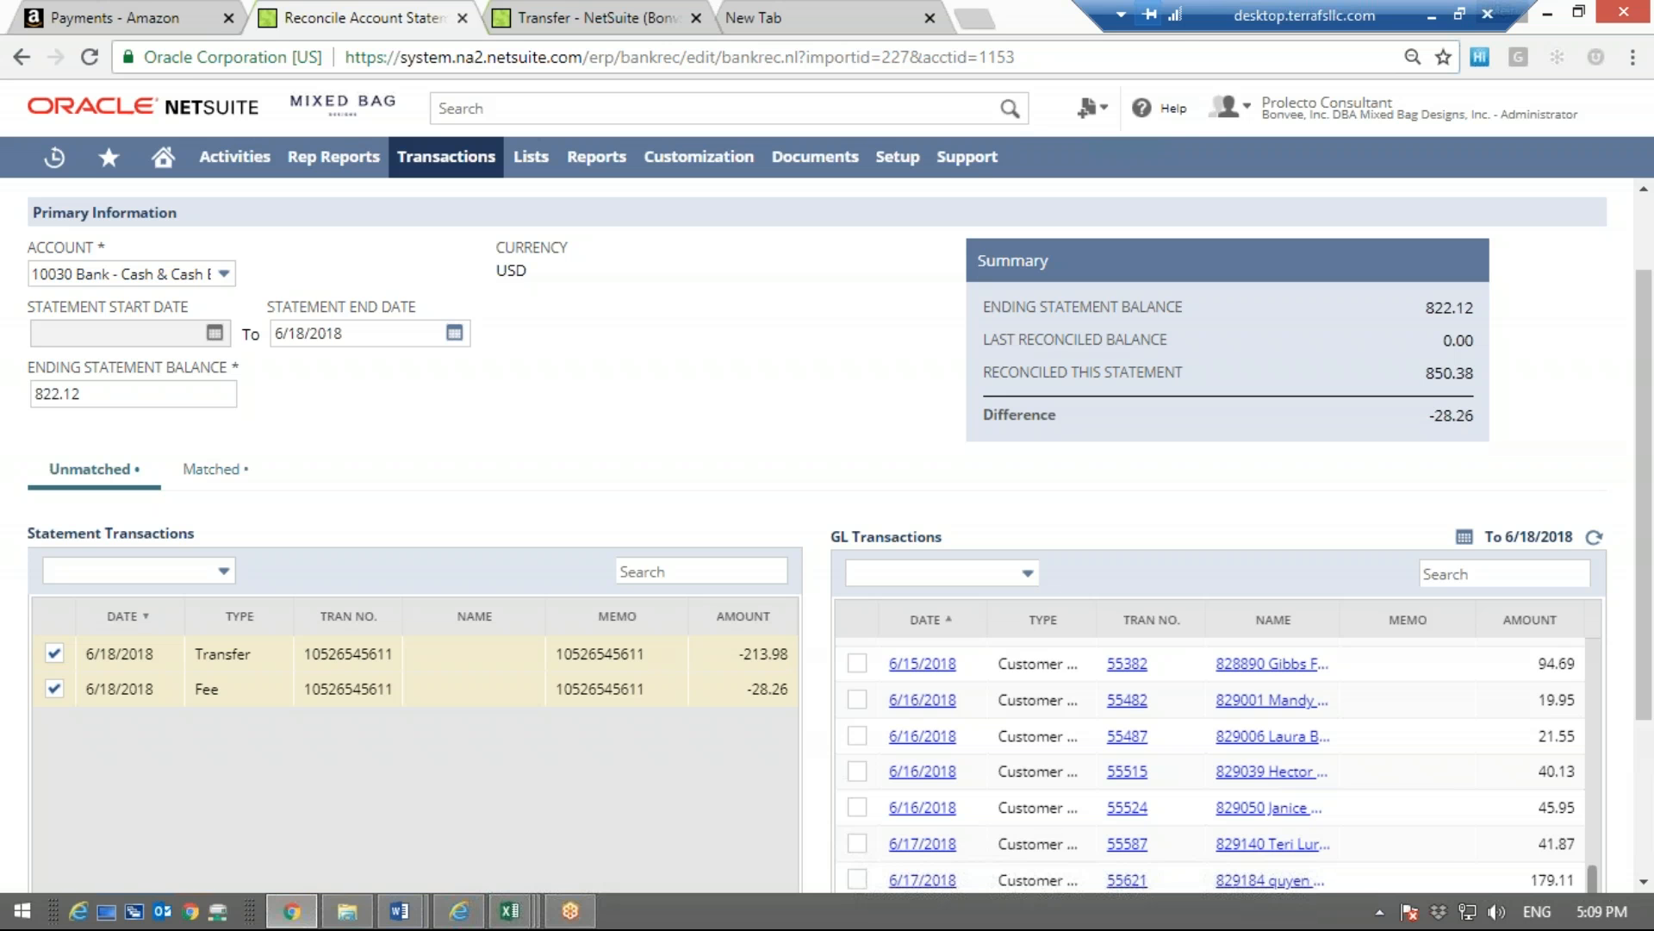
Switch from the remote desktop to Gmail, start a new message, and enter the recipient's e-mail address
{"action": "left_click", "coordinate": [1432, 16]}
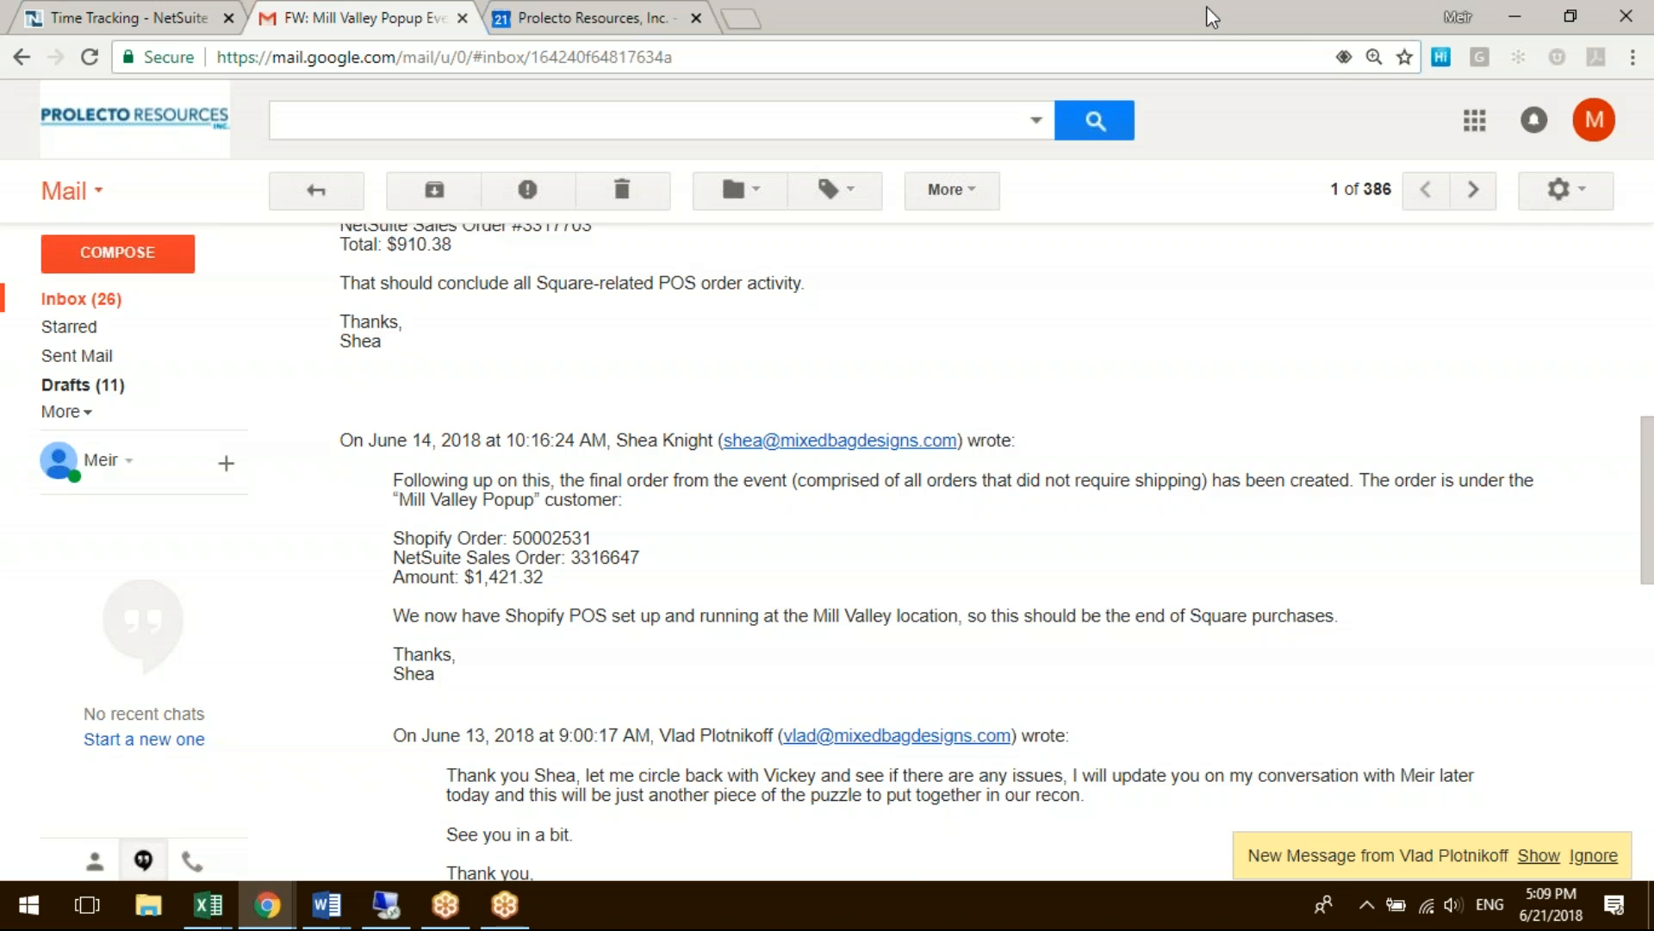
{"action": "left_click", "coordinate": [155, 250]}
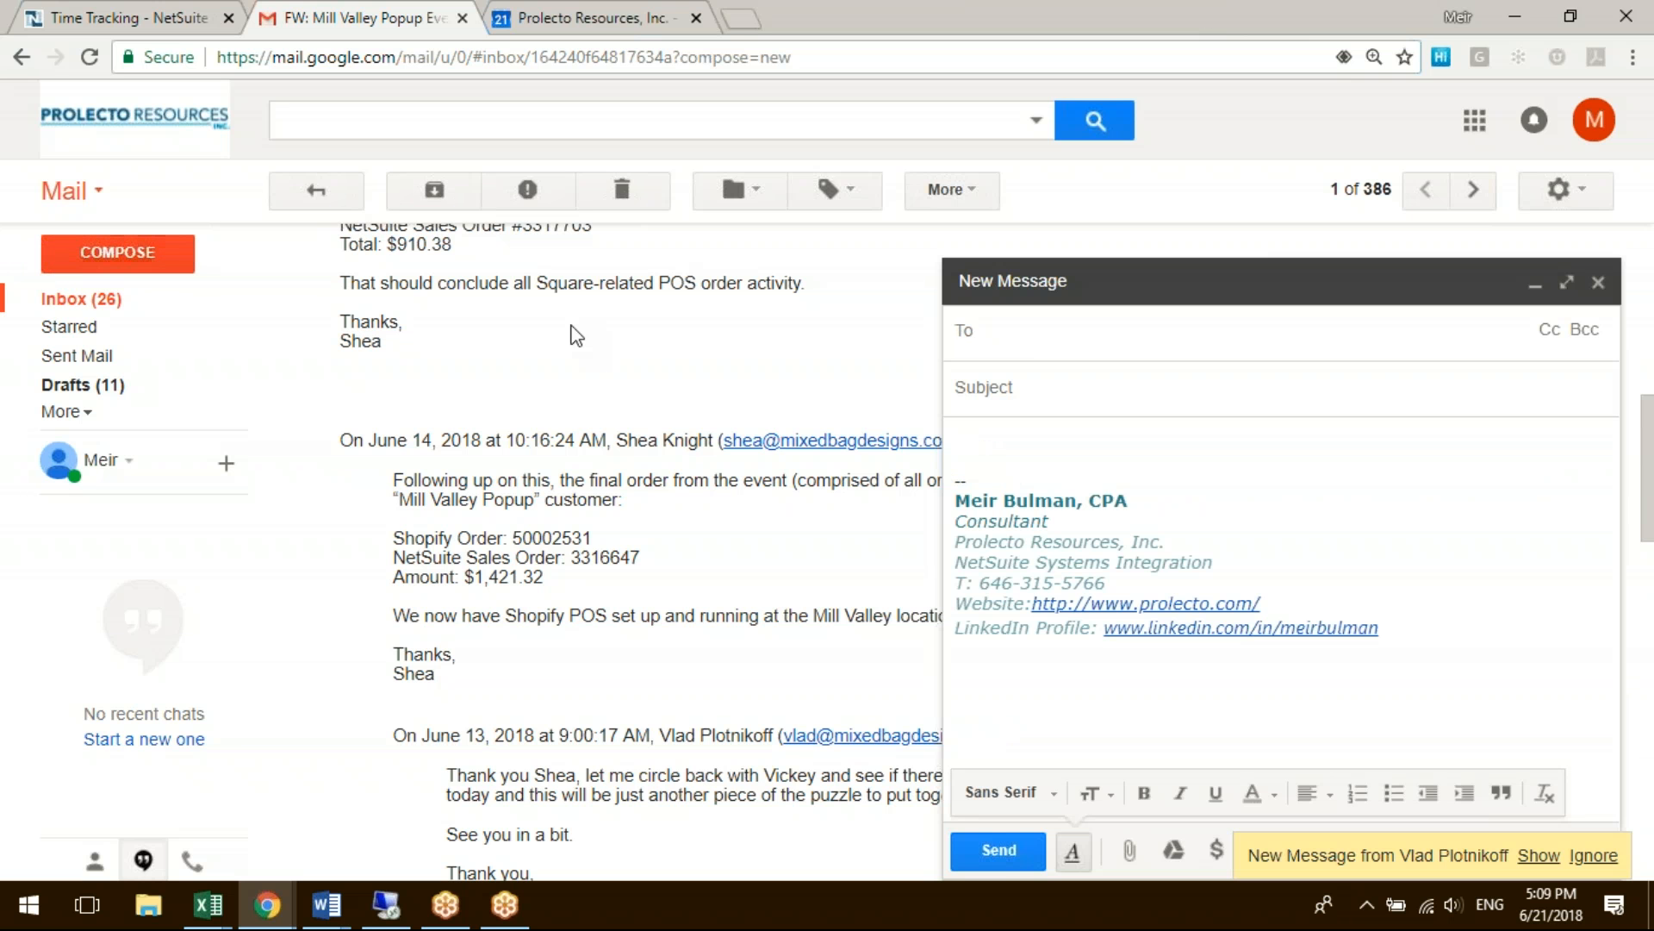
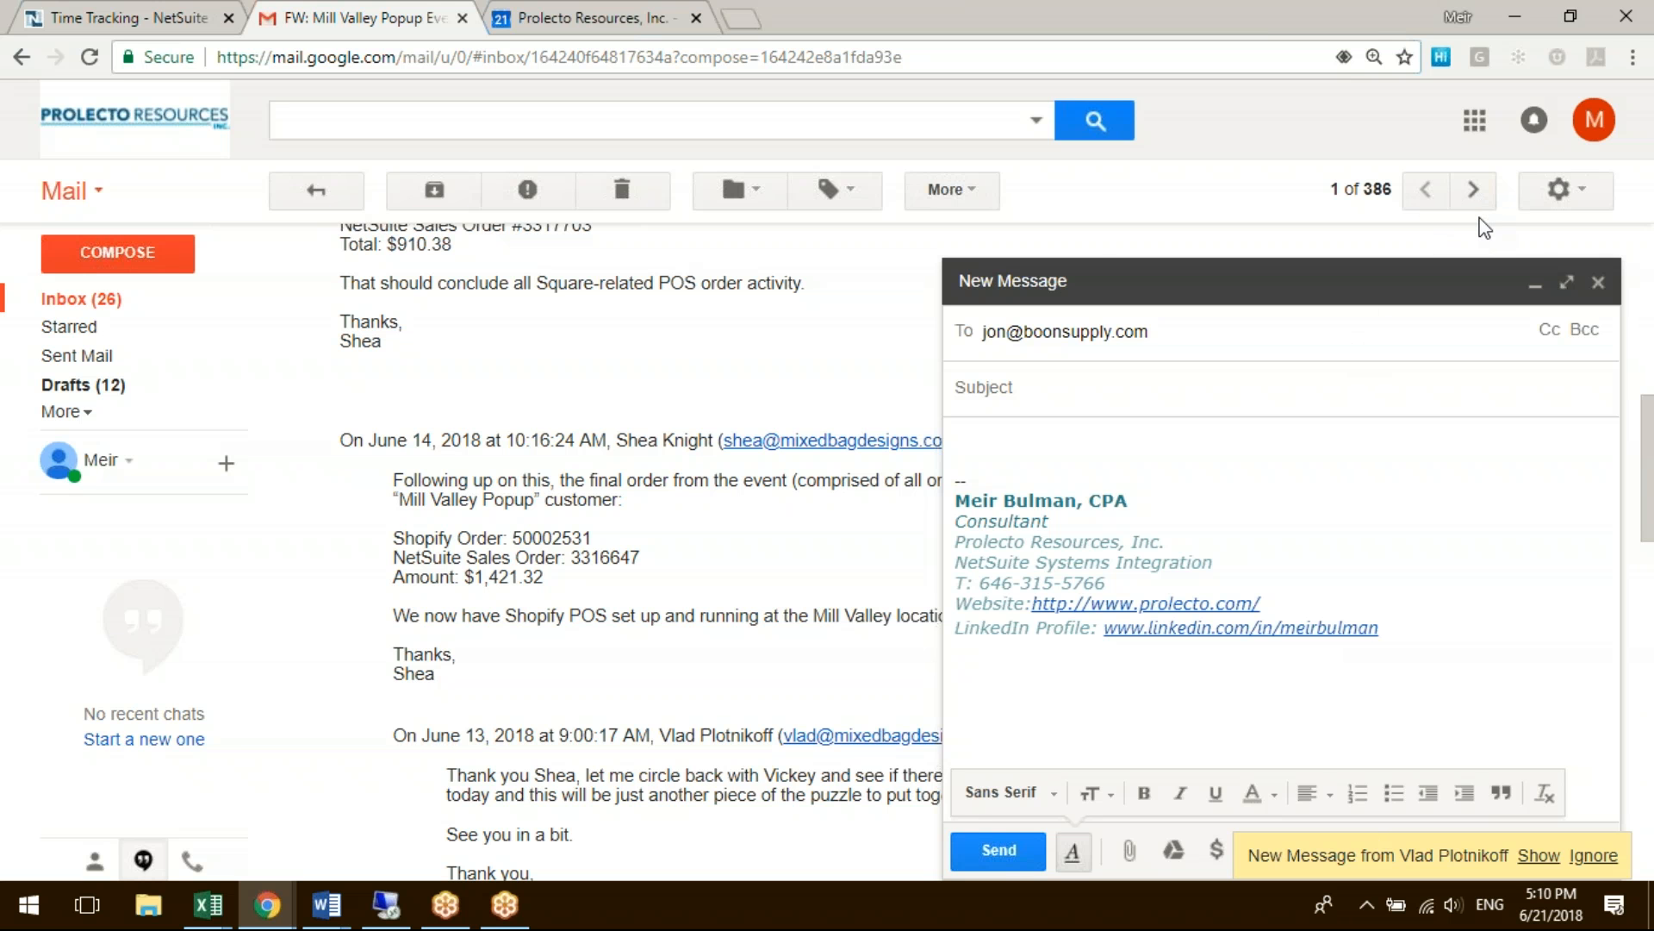
{"action": "left_click", "coordinate": [385, 904]}
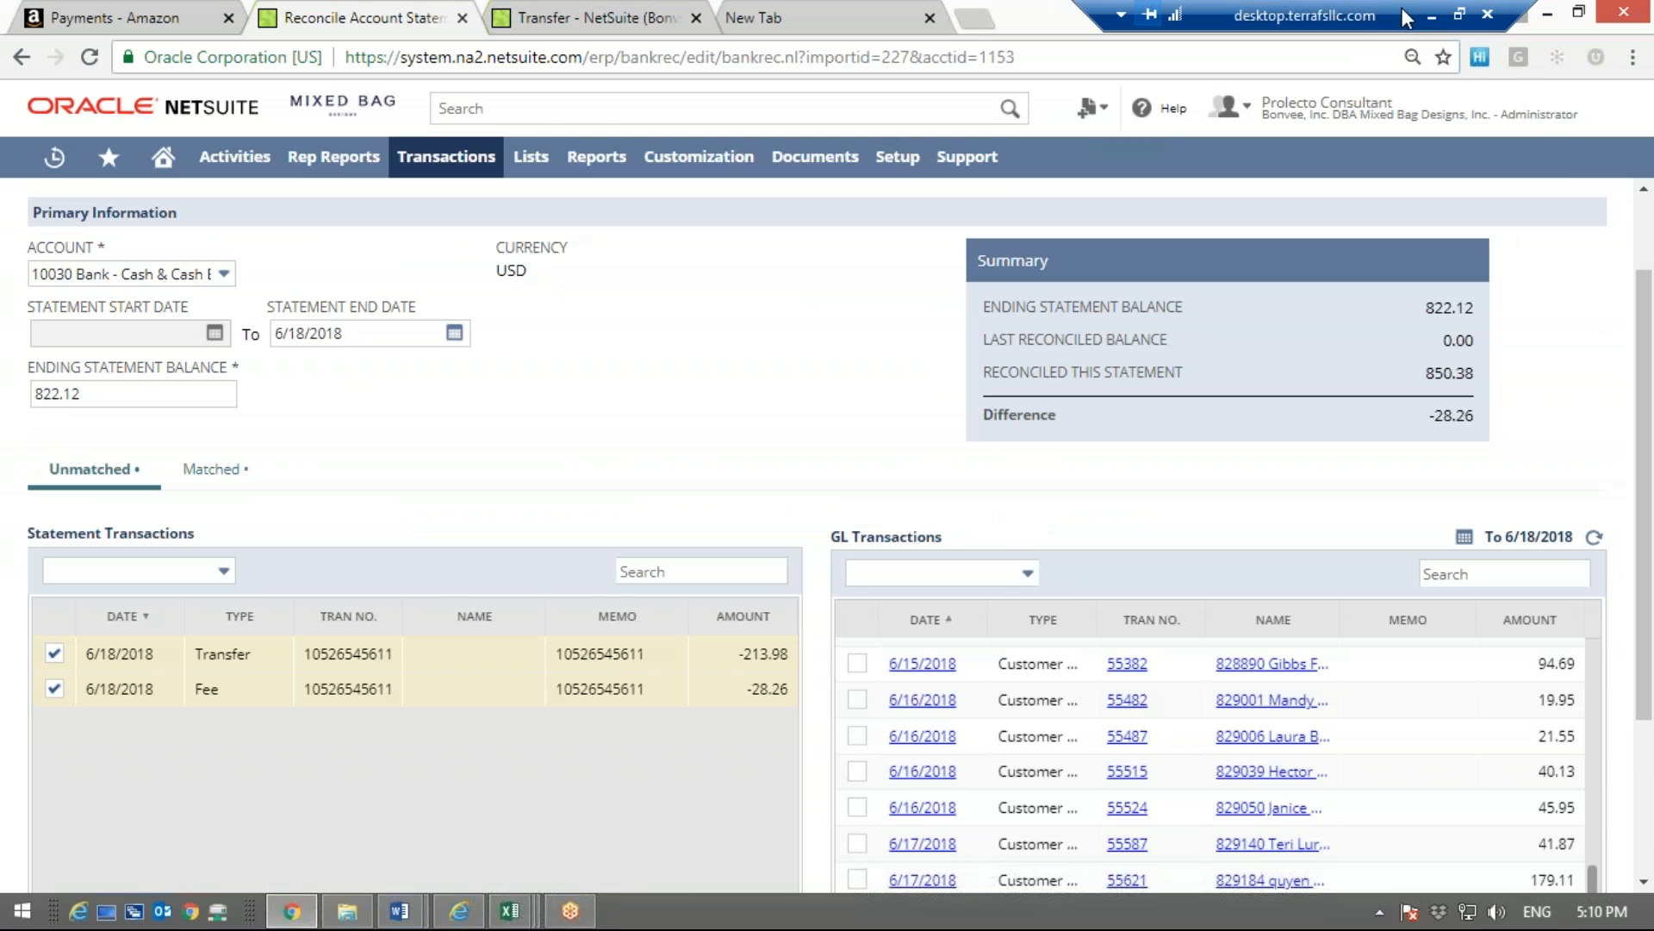
{"action": "left_click", "coordinate": [1430, 14]}
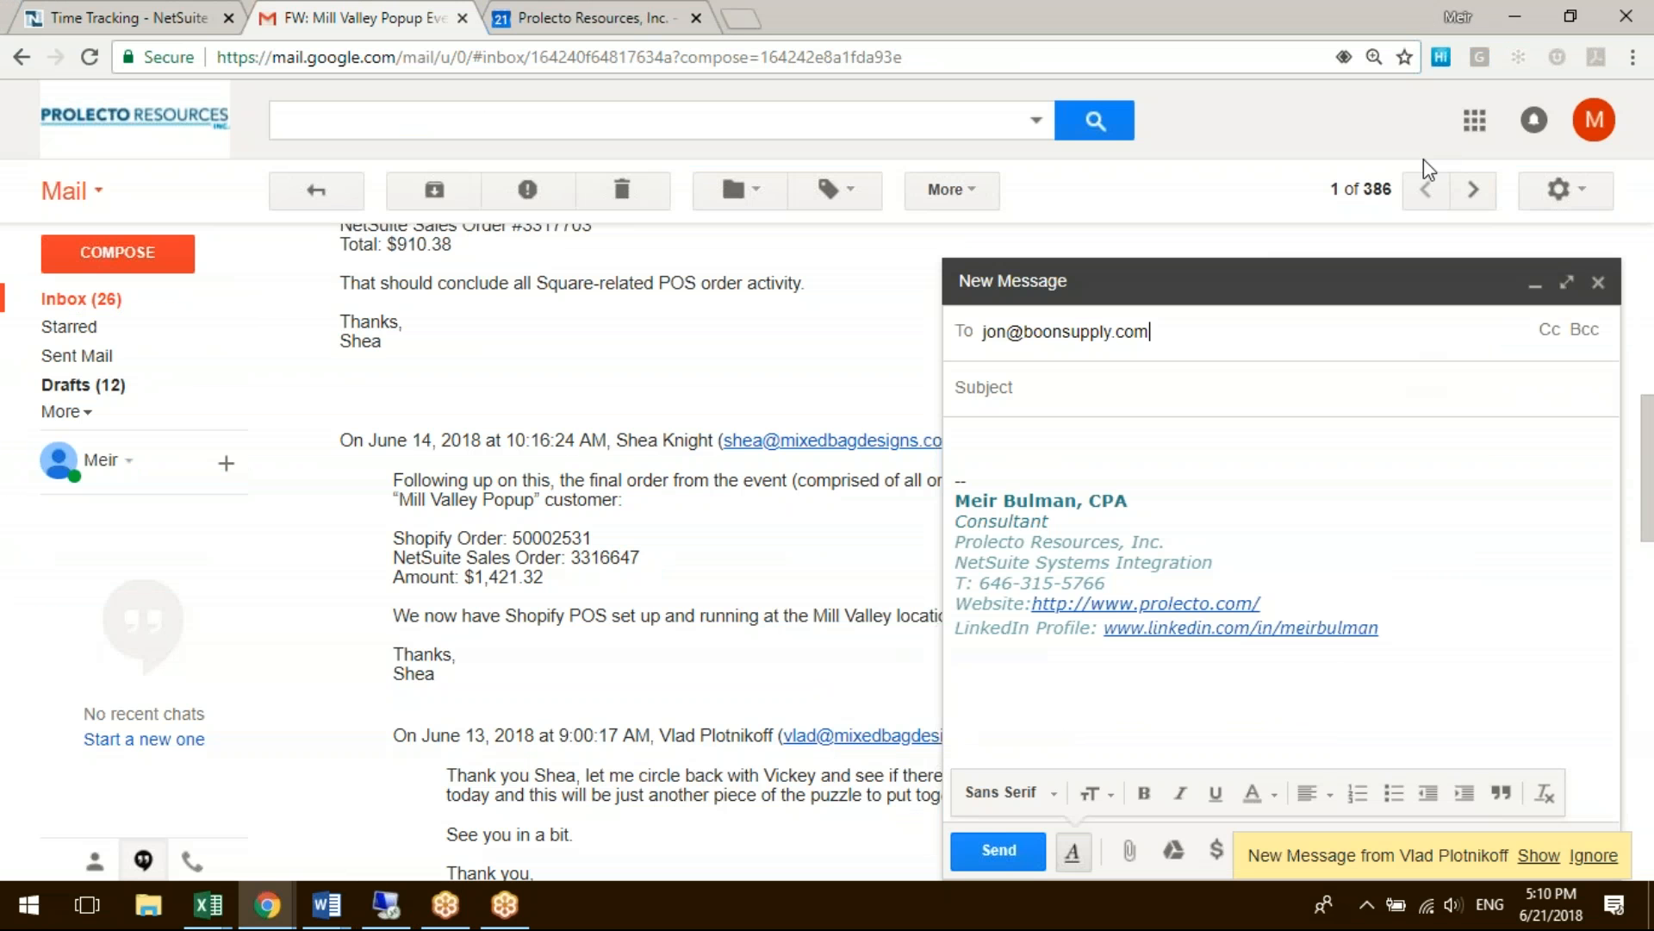
{"action": "key", "text": "alt+Tab"}
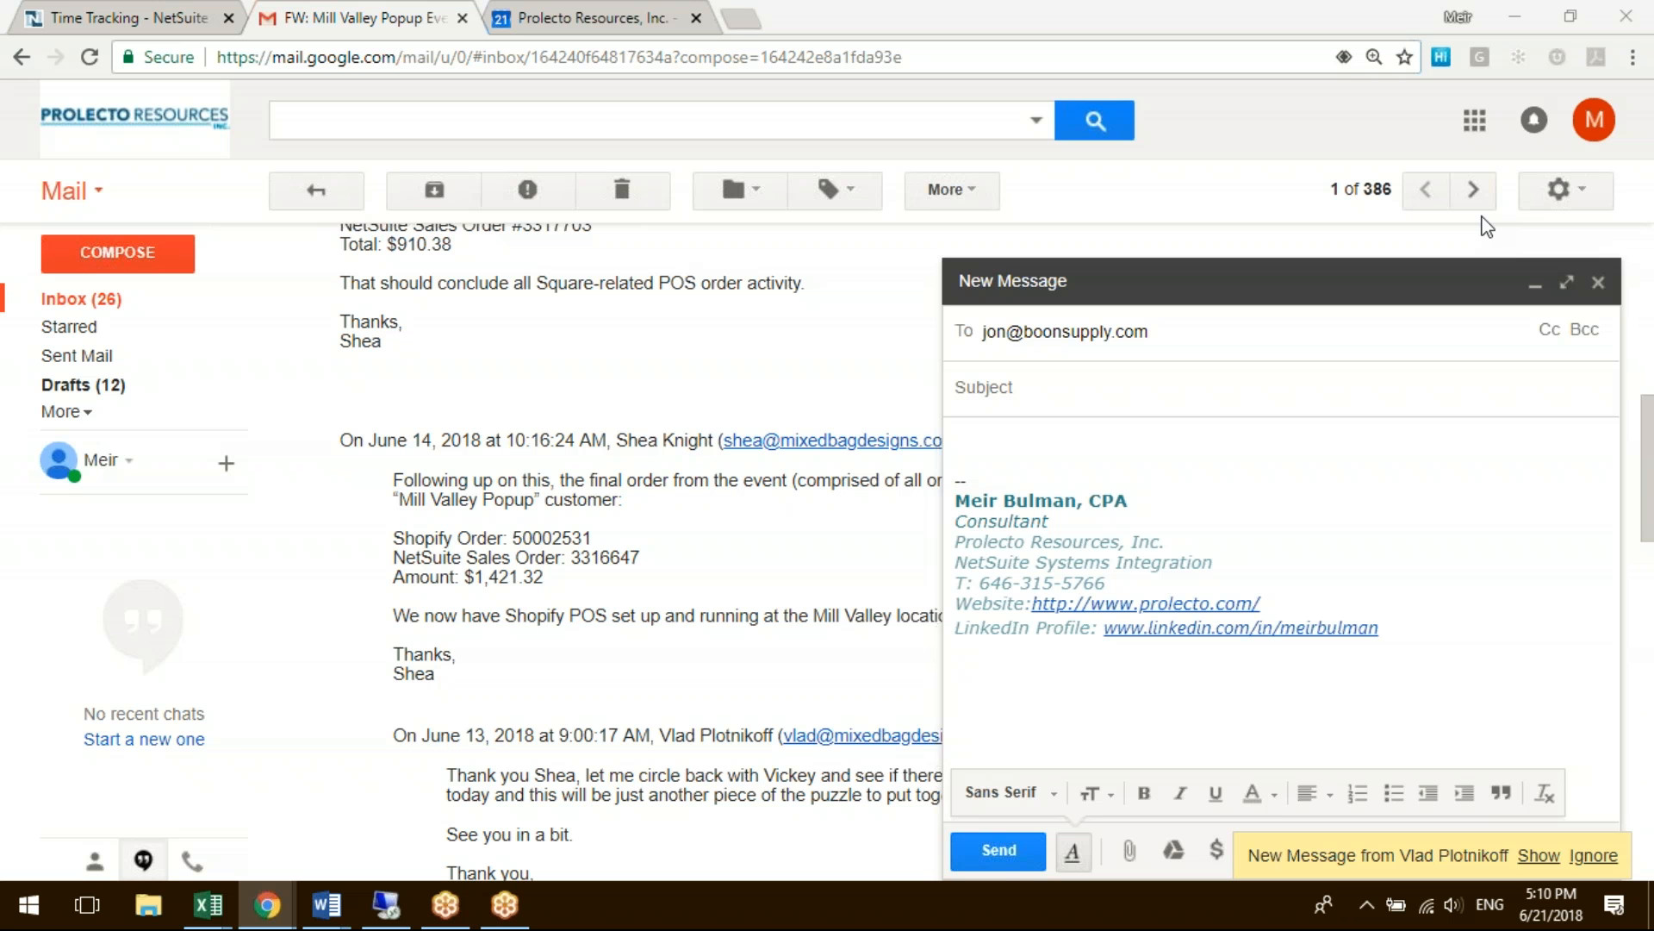
Show the matched transactions in the NetSuite reconciliation, expand the 40.05 deposit to inspect its match, and return to the Gmail draft
{"action": "left_click", "coordinate": [386, 904]}
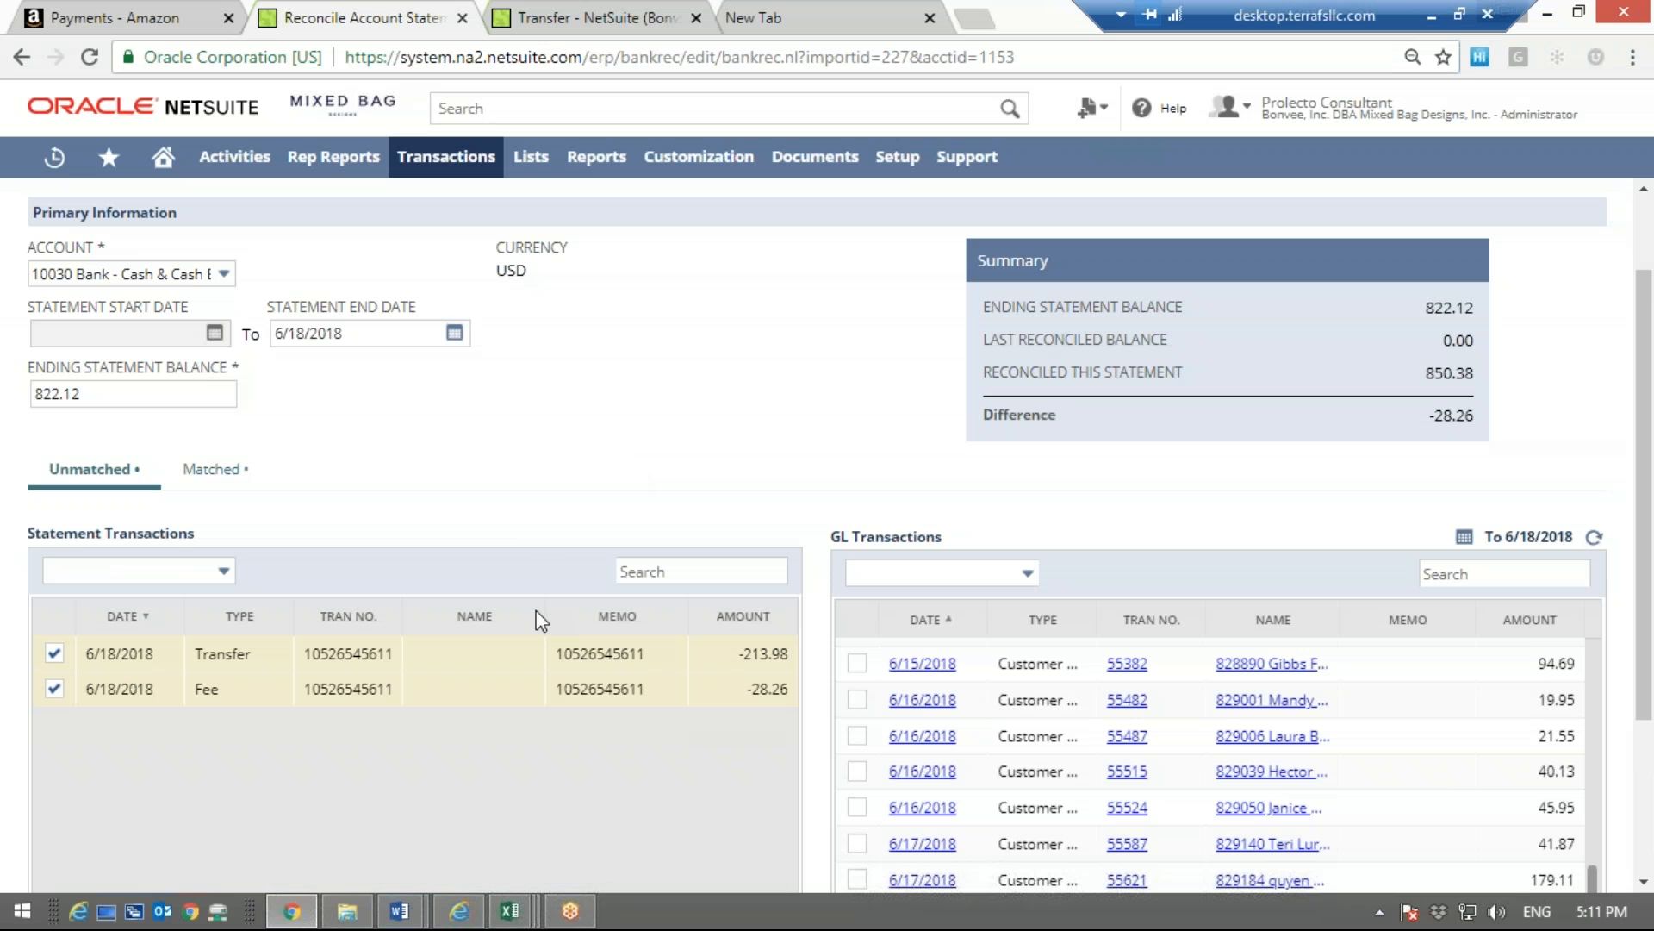
{"action": "left_click", "coordinate": [241, 471]}
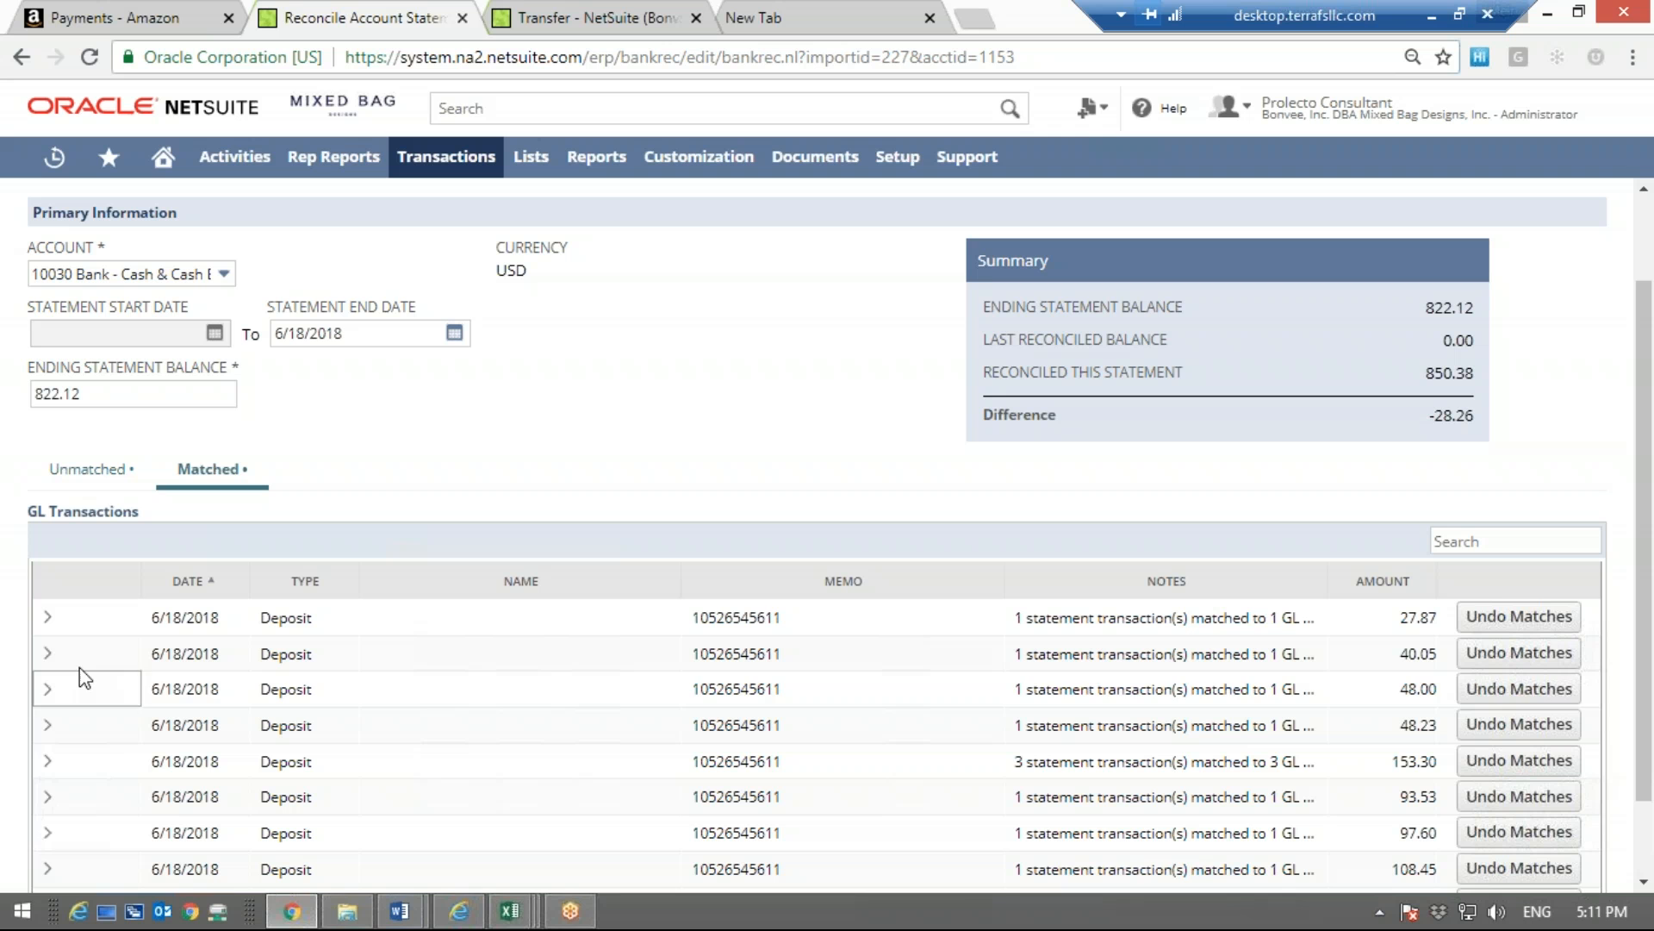
{"action": "left_click", "coordinate": [48, 653]}
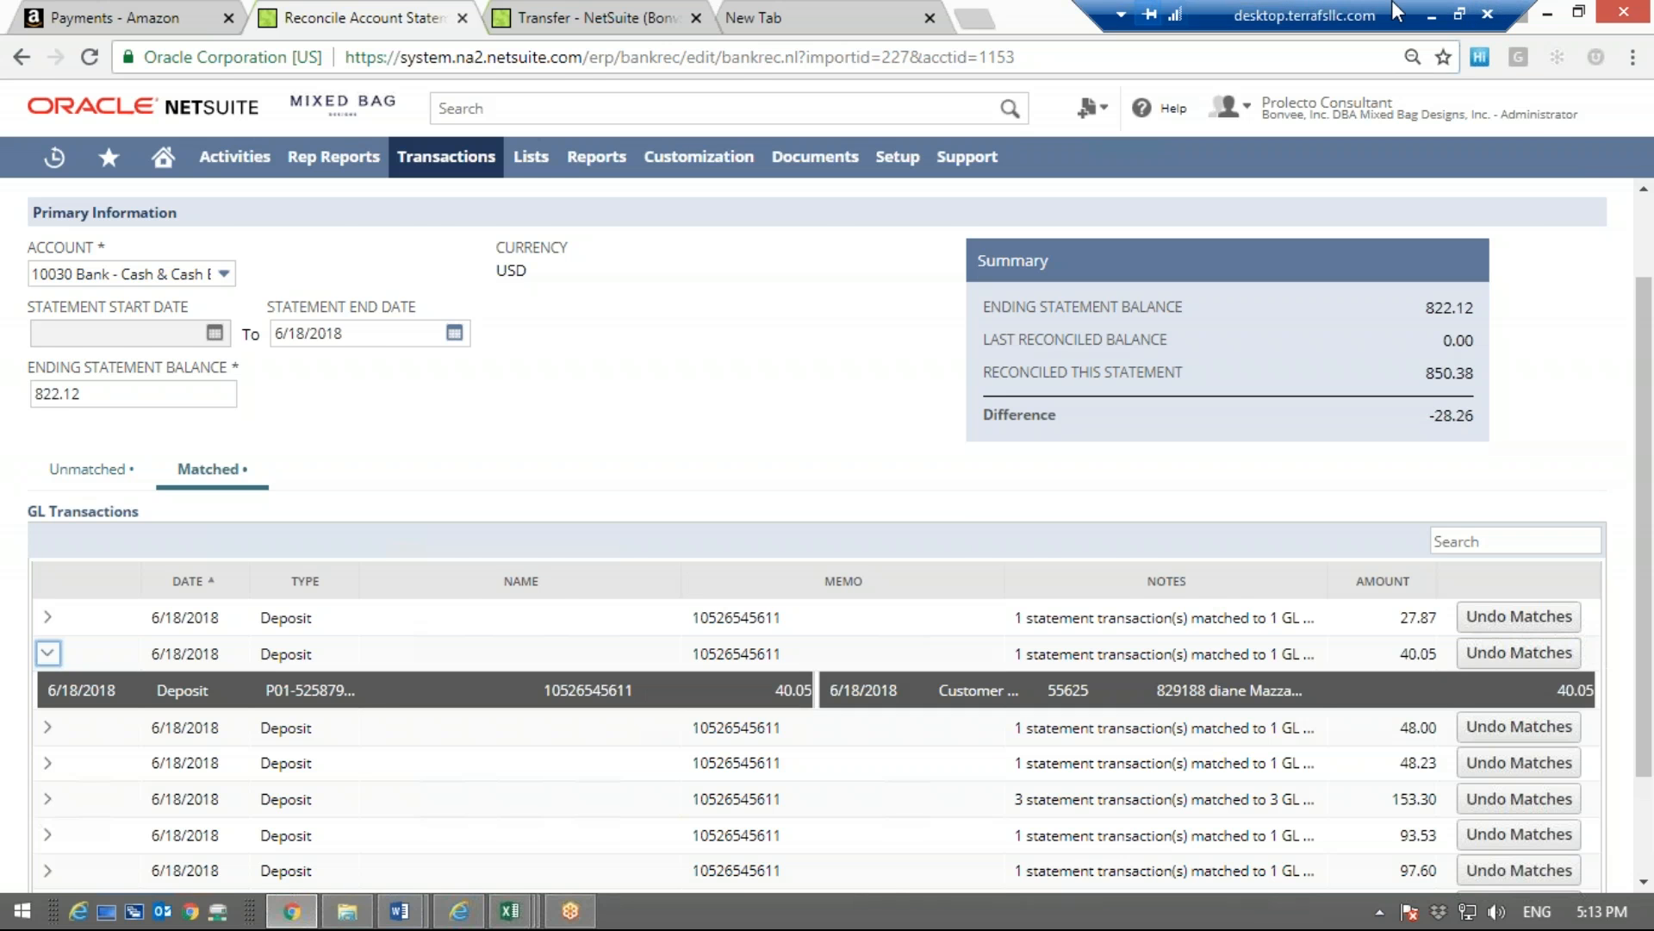
{"action": "left_click", "coordinate": [1431, 13]}
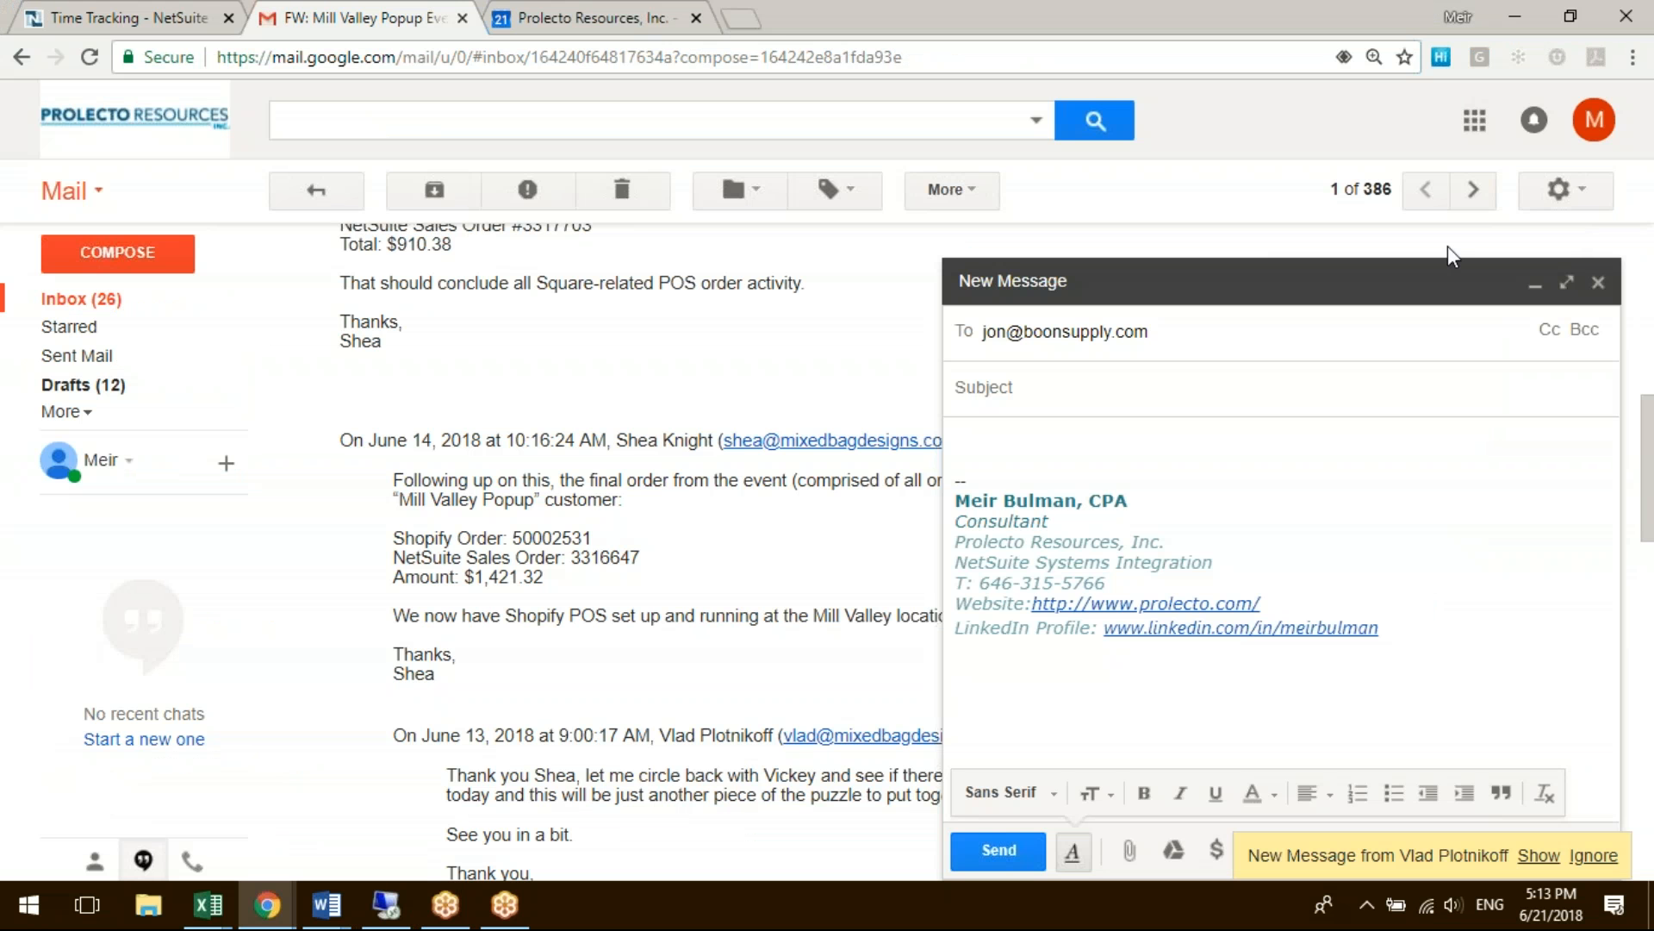